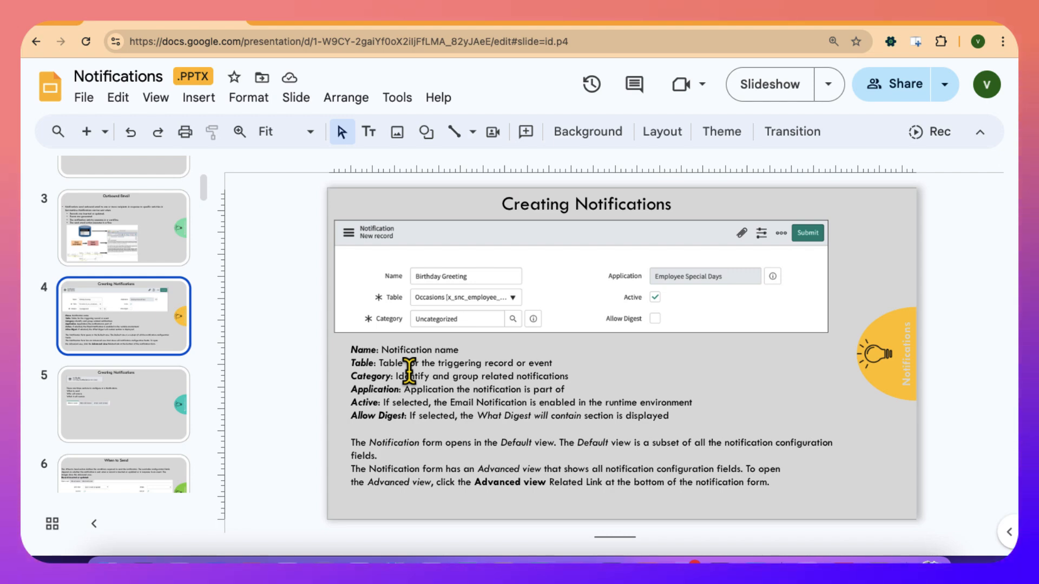
Switch to the ServiceNow developer site, open the developer instance, and display its application scope and update set.
left_click(336, 22)
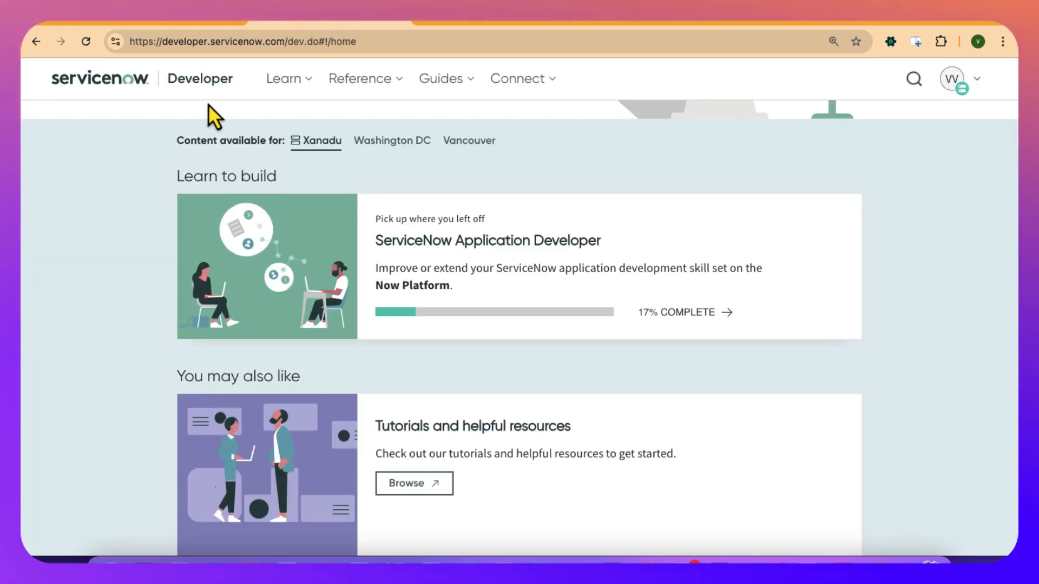
scroll(432, 246, "up", 6)
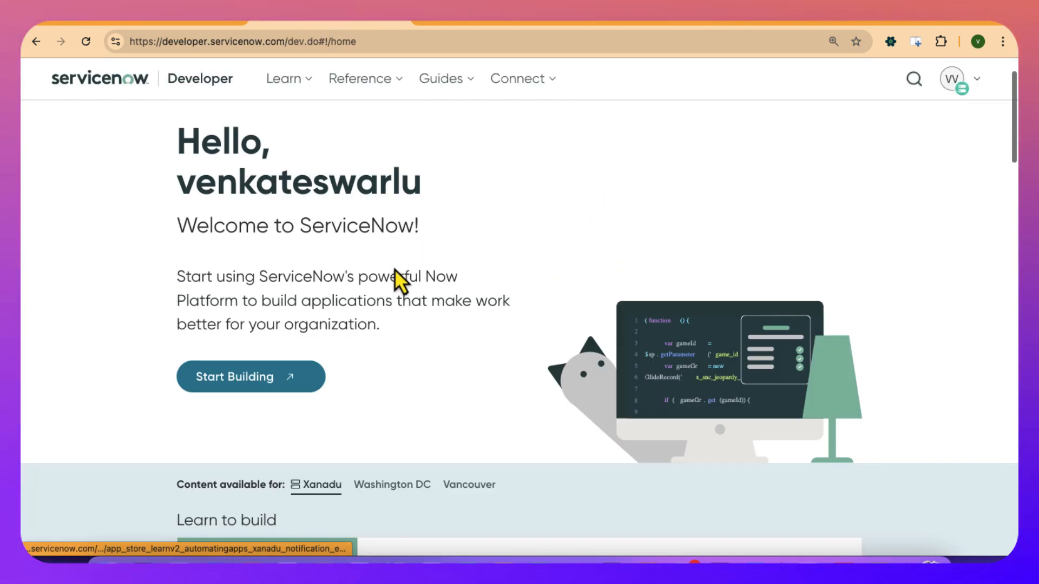
left_click(273, 378)
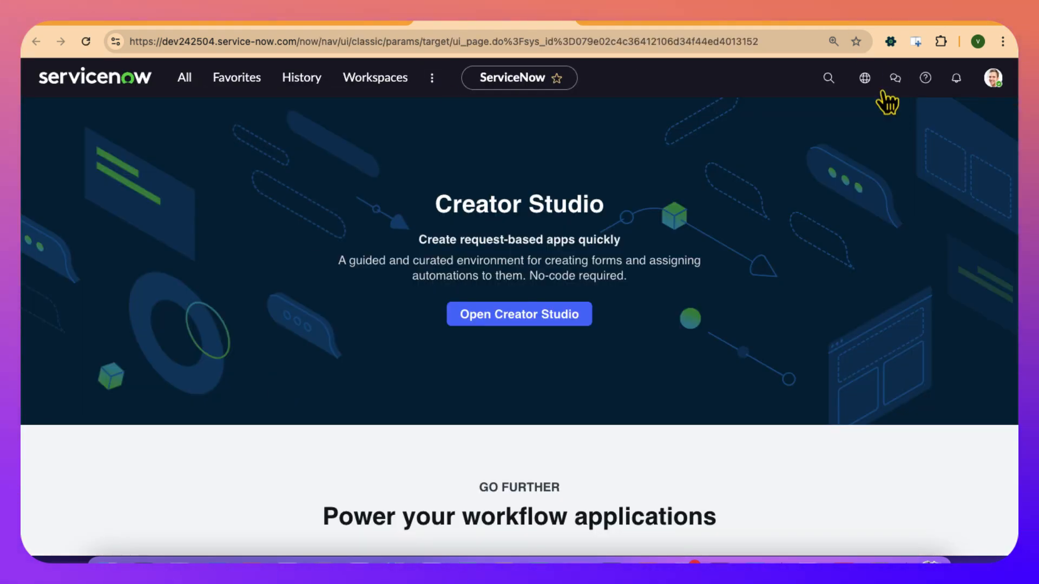
left_click(865, 79)
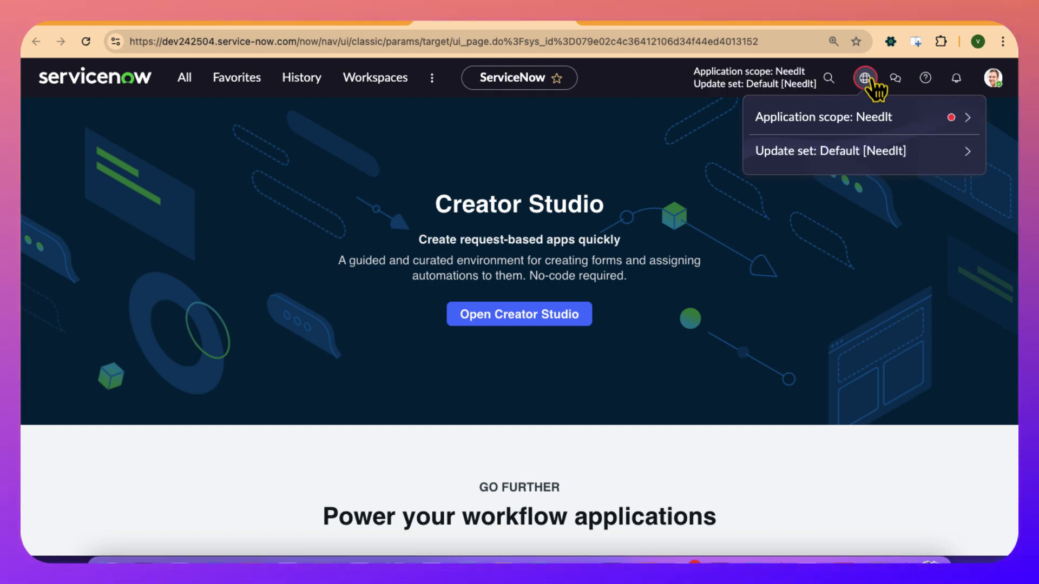
Filter the list of all application modules for "notification".
left_click(188, 90)
type("notif")
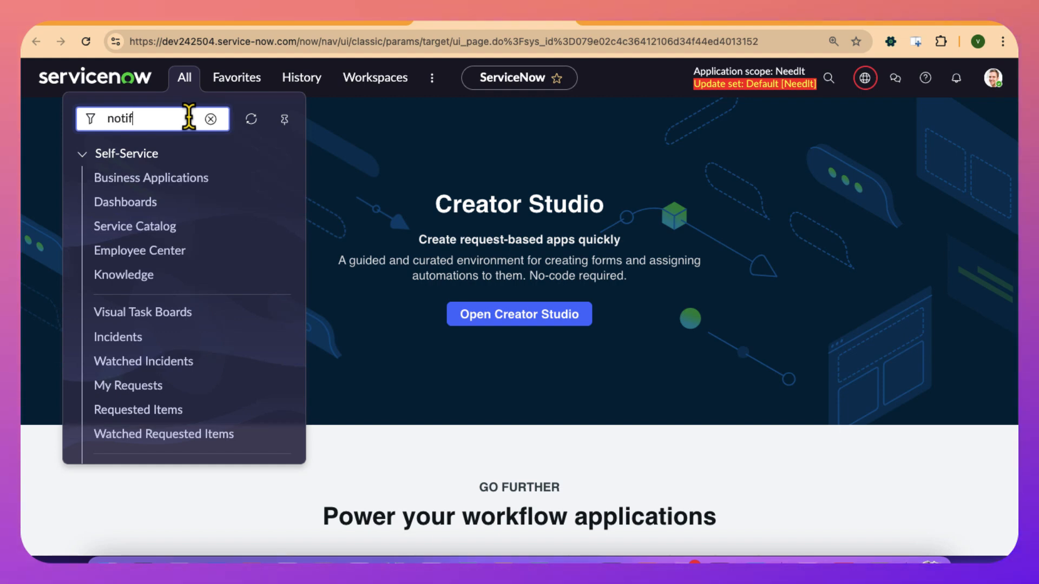
type("cato")
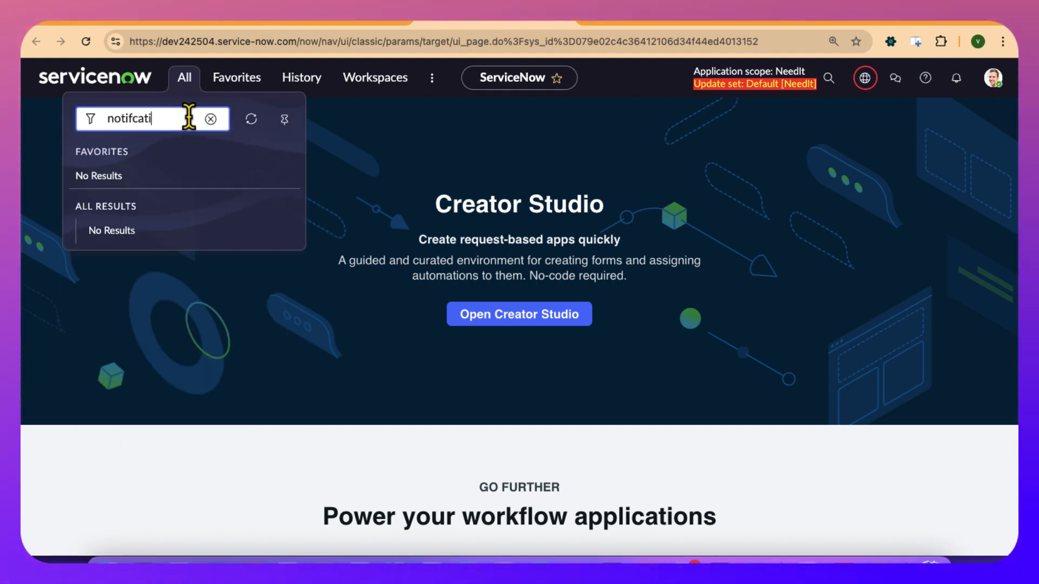
type("on")
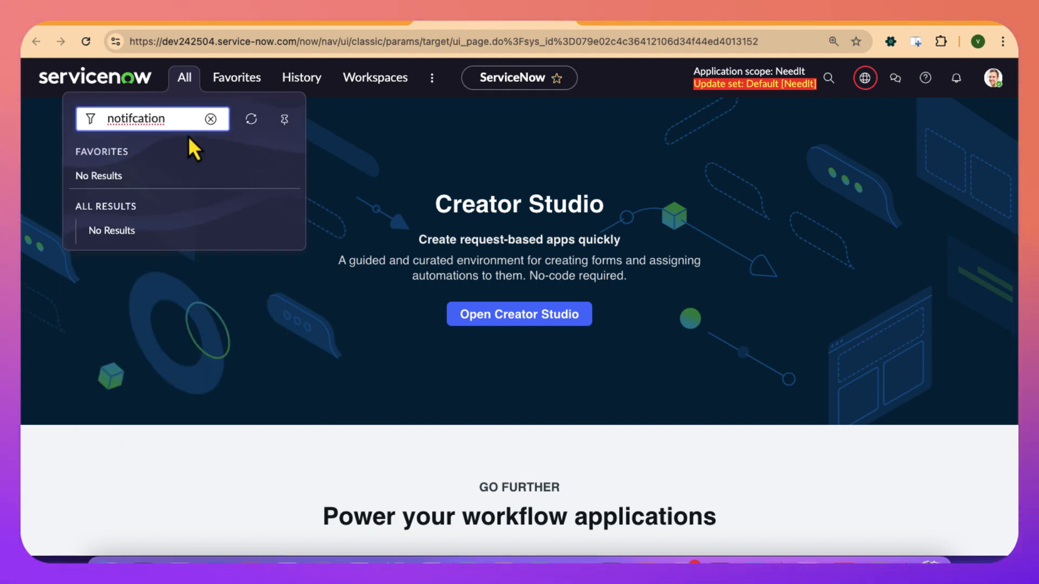
key("BackSpace")
key("BackSpace")
key("BackSpace")
key("BackSpace")
key("BackSpace")
key("BackSpace")
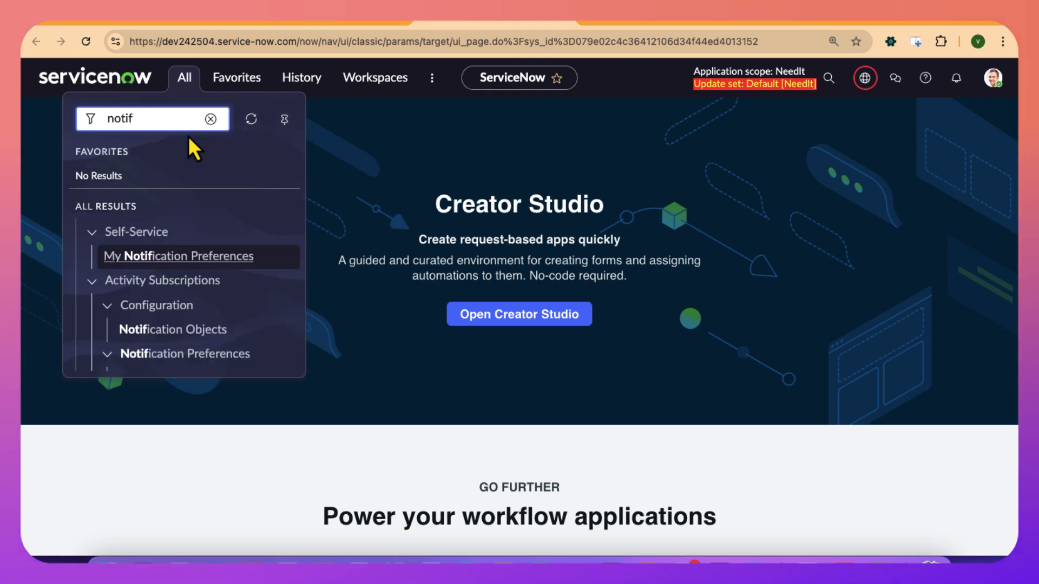
type("ication")
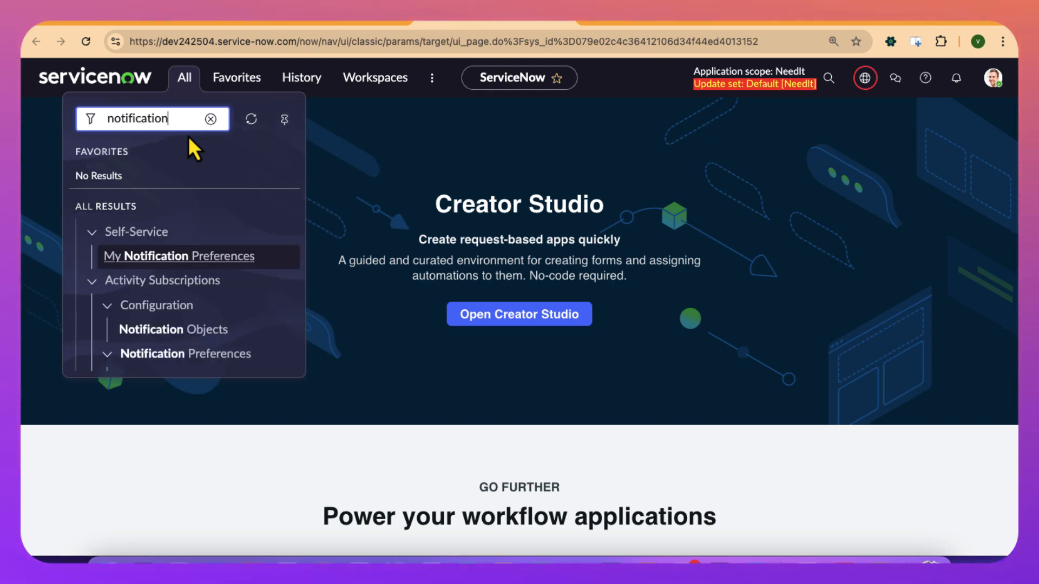
Narrow the module filter to "notifications" and open Notifications under System Notification > Email.
scroll(213, 259, "down", 10)
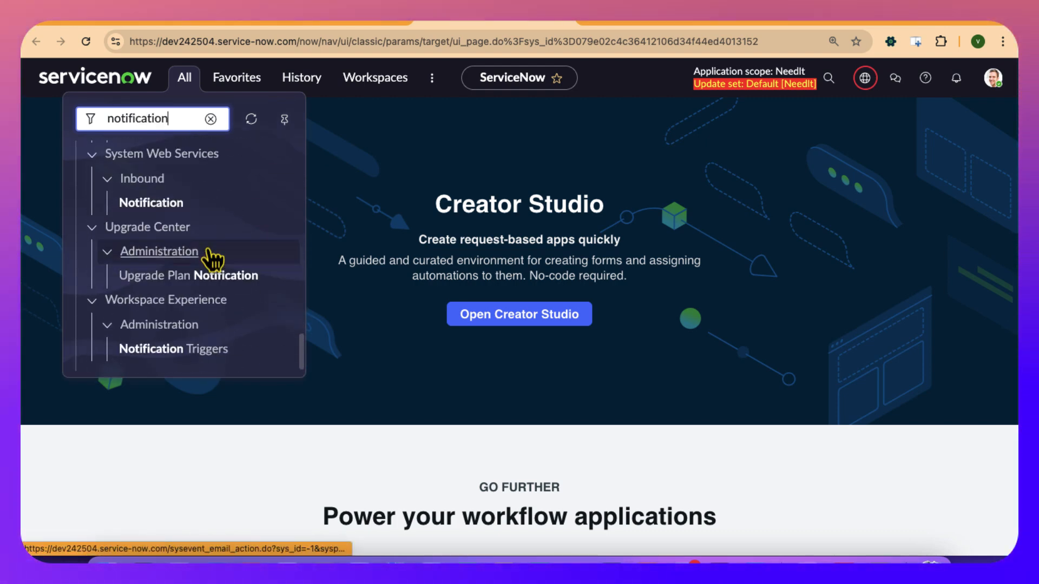
scroll(213, 259, "up", 2)
scroll(213, 259, "down", 2)
scroll(213, 259, "up", 2)
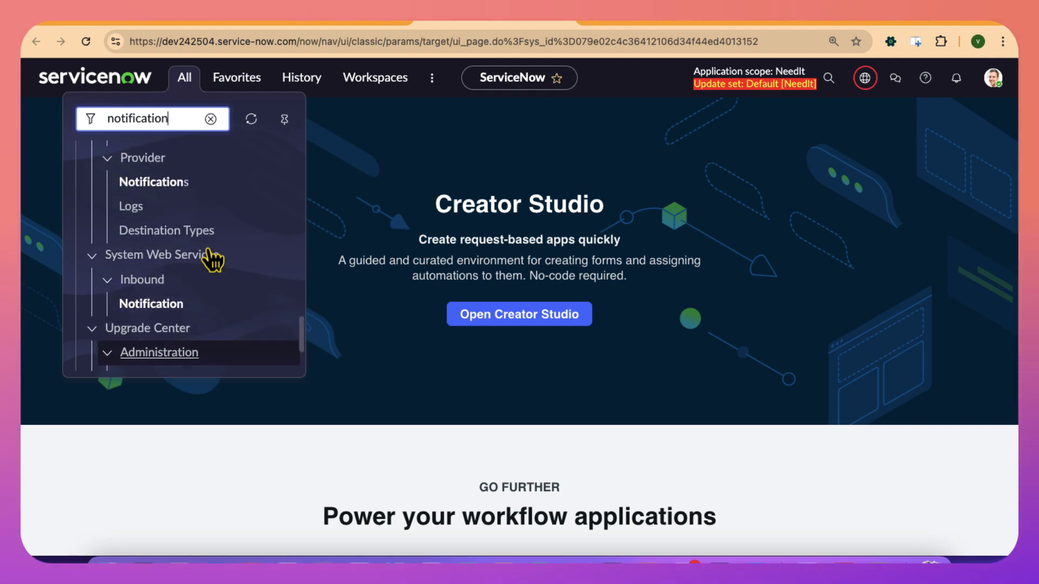
scroll(213, 259, "up", 8)
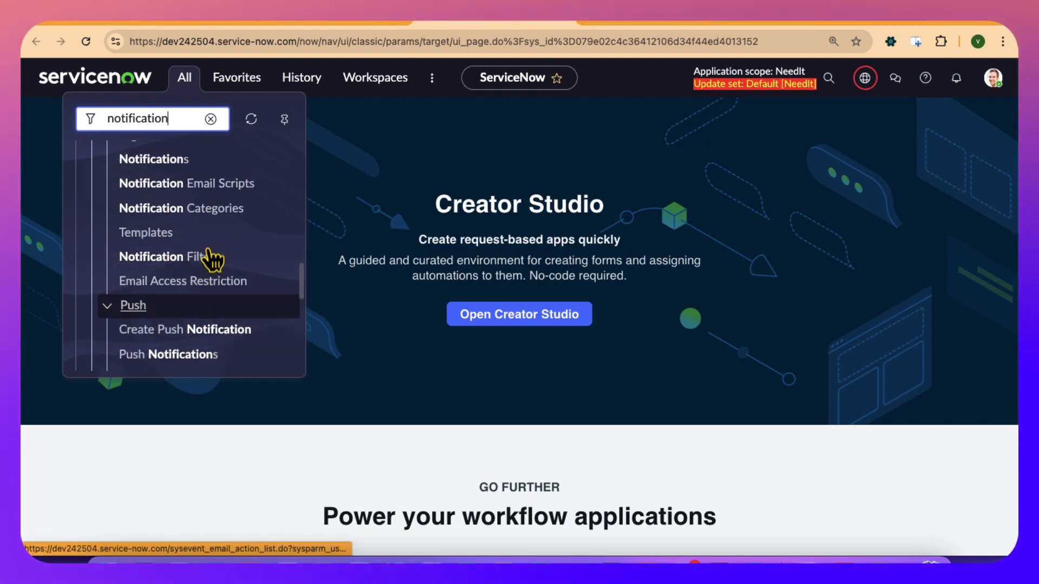
scroll(214, 259, "up", 6)
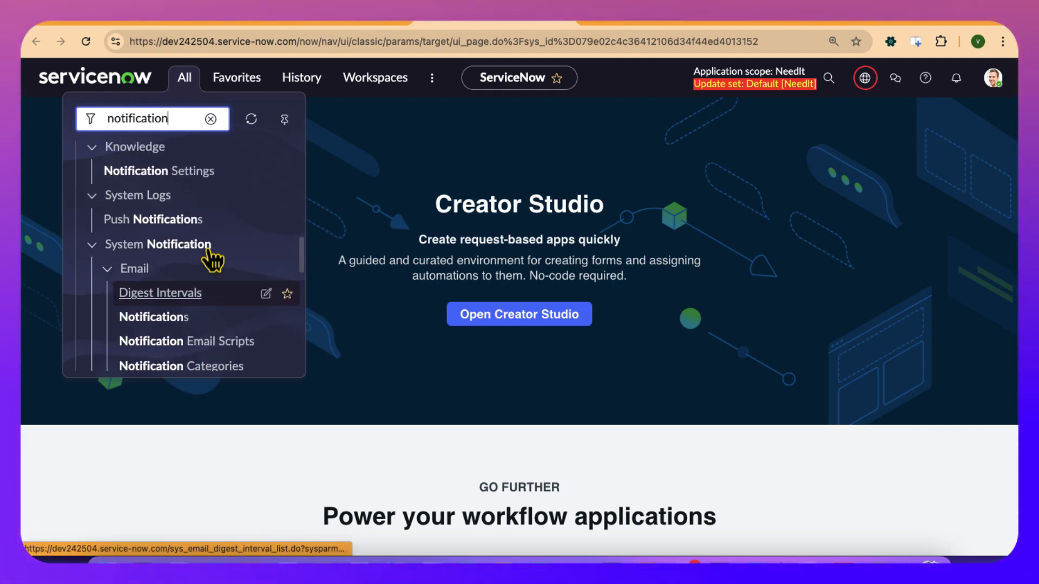
scroll(214, 260, "up", 8)
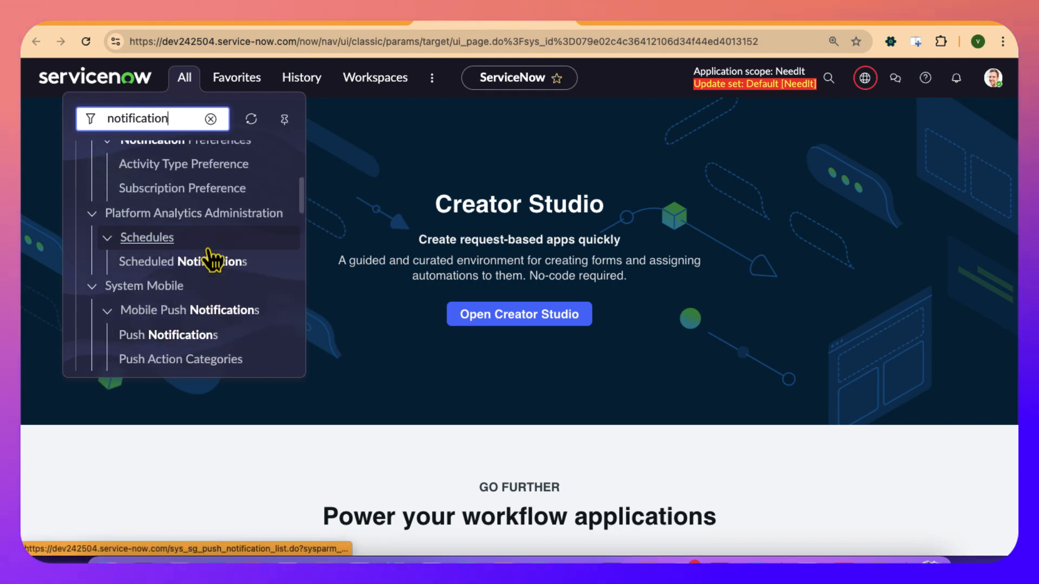
scroll(213, 259, "up", 6)
type("s")
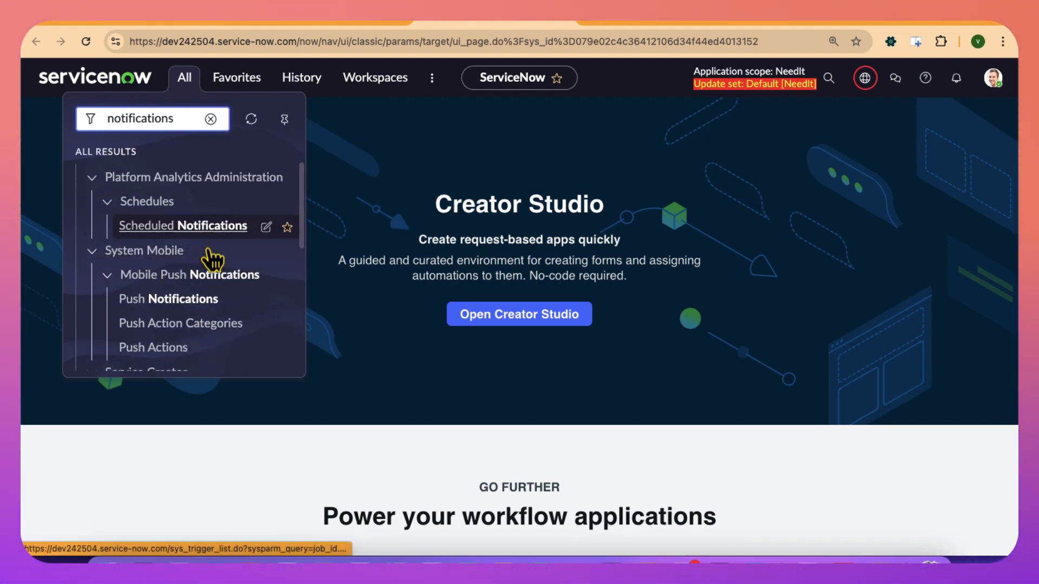
scroll(213, 259, "down", 8)
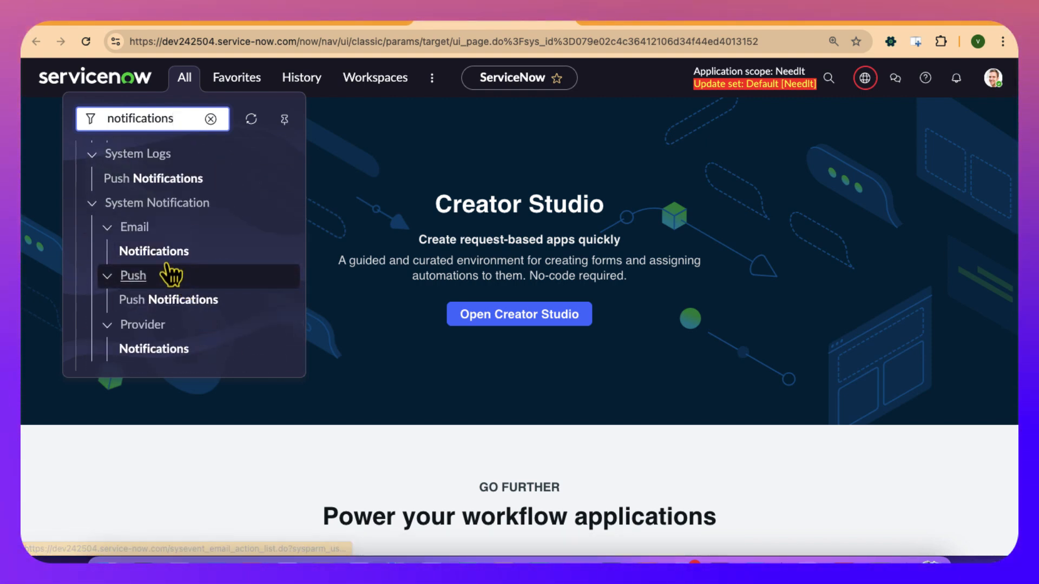
left_click(154, 252)
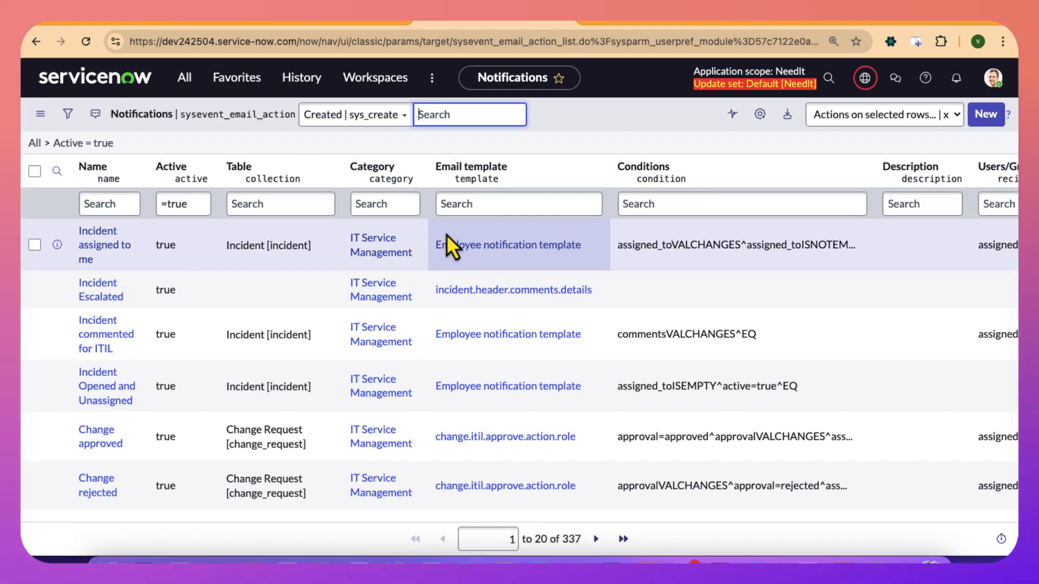
Start a new notification record from the Notifications list.
left_click(988, 120)
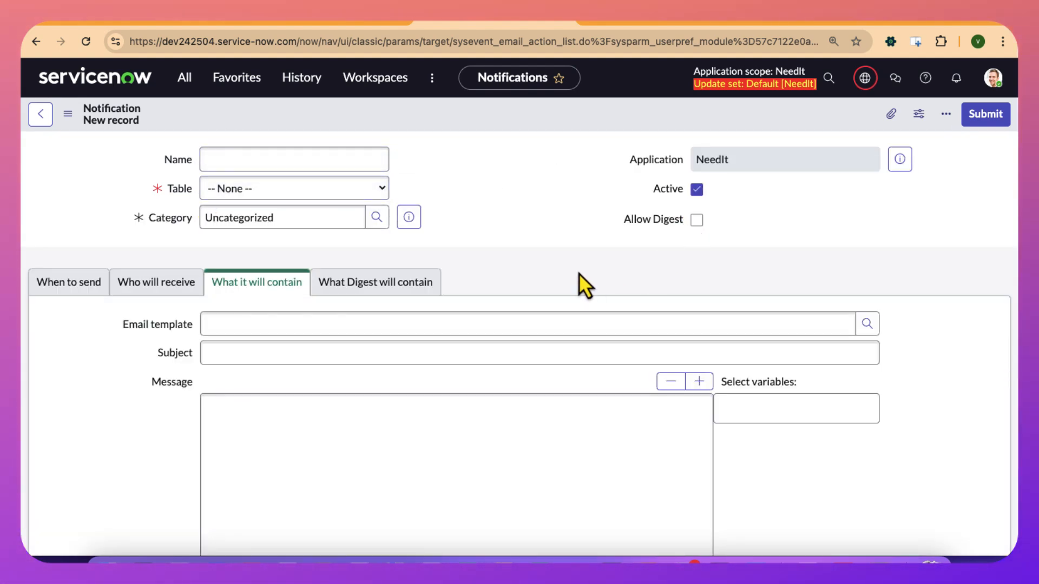
scroll(579, 274, "down", 2)
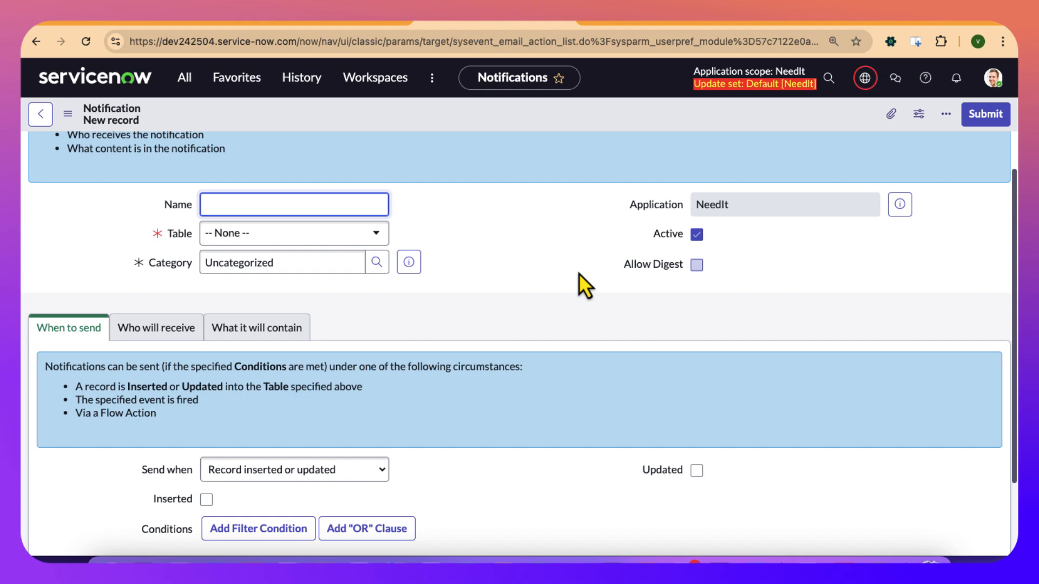
double_click(323, 449)
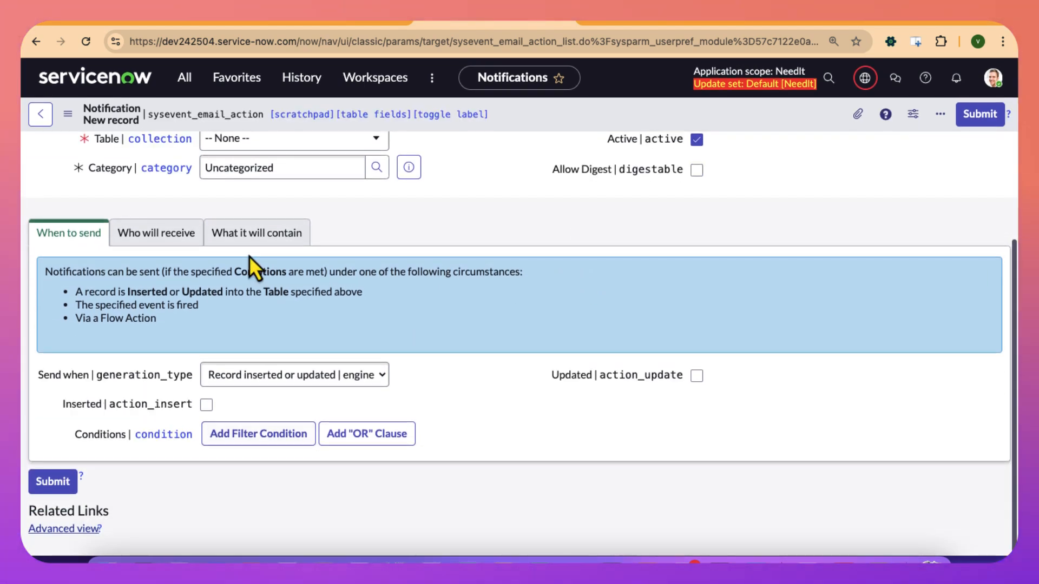
scroll(249, 255, "up", 2)
scroll(248, 255, "down", 1)
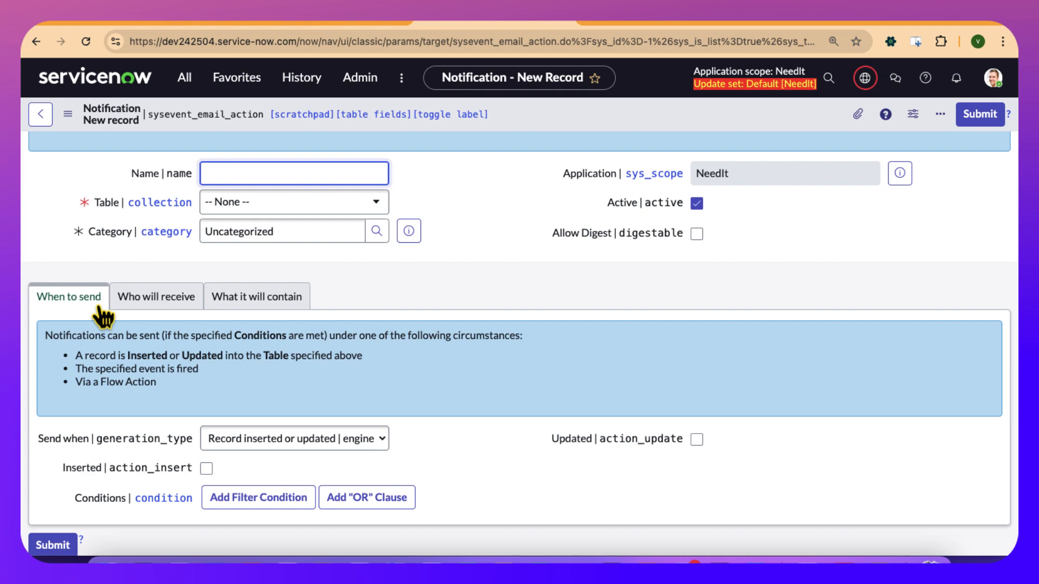
Review the recipient, content and When to send sections of the new notification, and try to switch the form to Advanced view.
left_click(155, 299)
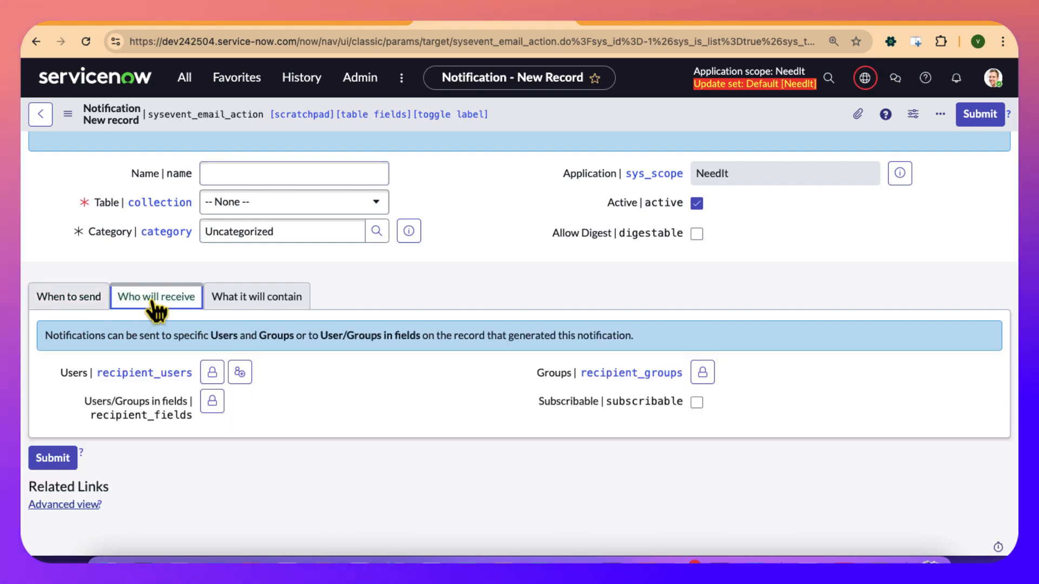
left_click(234, 308)
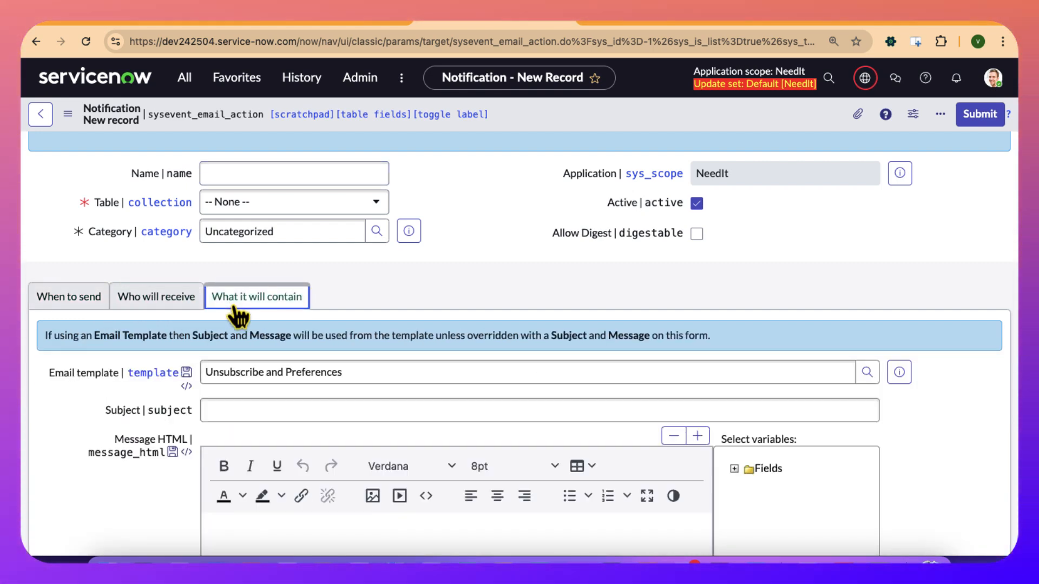
left_click(86, 308)
scroll(84, 306, "down", 3)
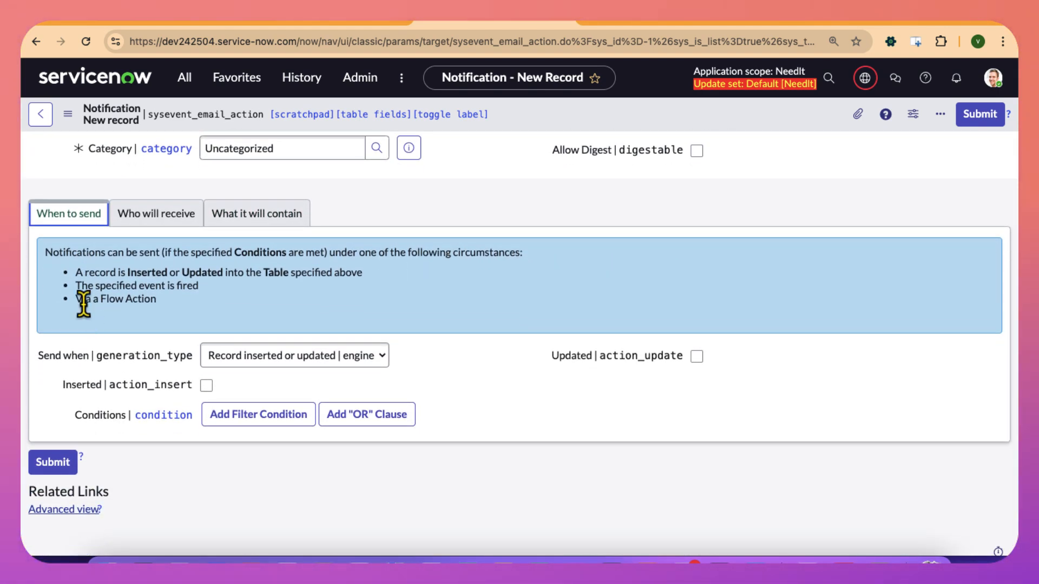
mouse_move(138, 351)
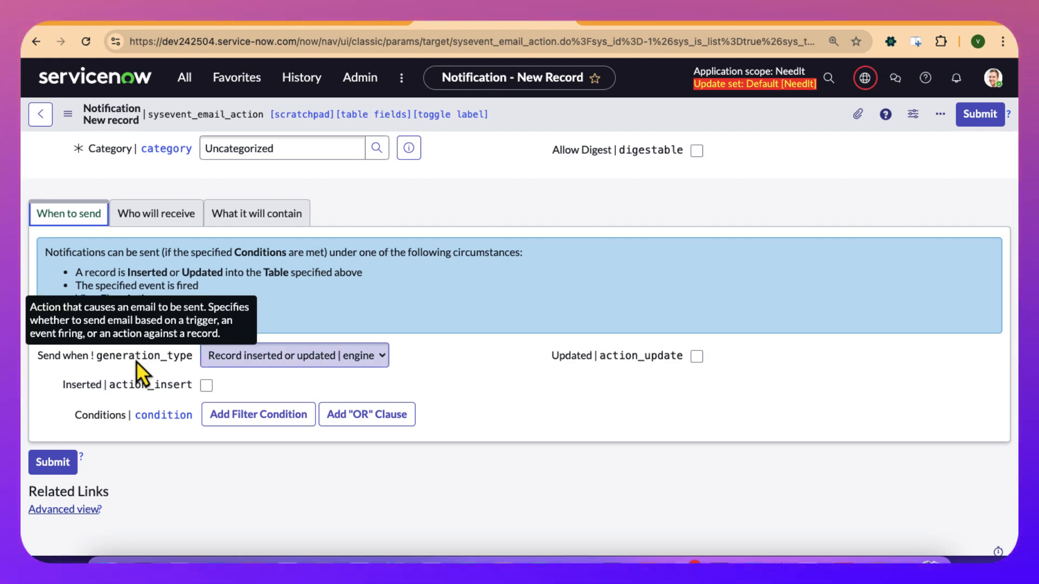
left_click(65, 511)
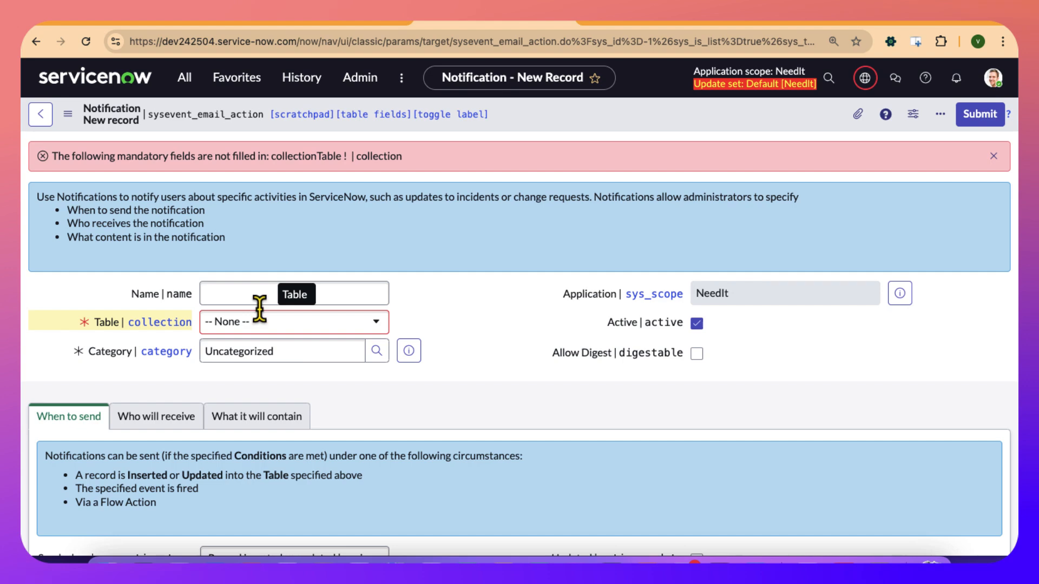
Name the new notification "Send overdue NeedIt task notification".
left_click(238, 295)
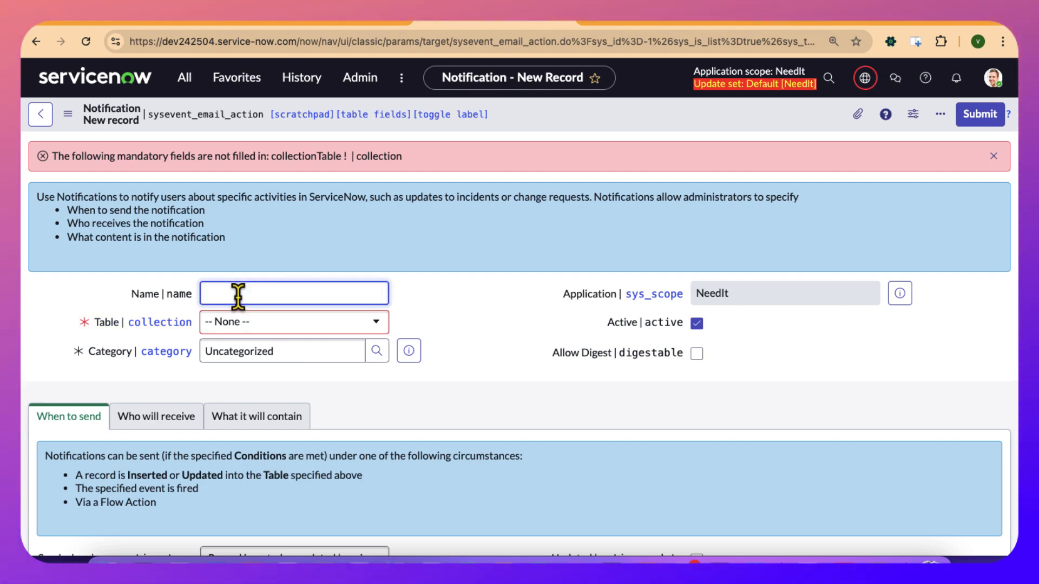
type("Ov")
key("BackSpace")
key("BackSpace")
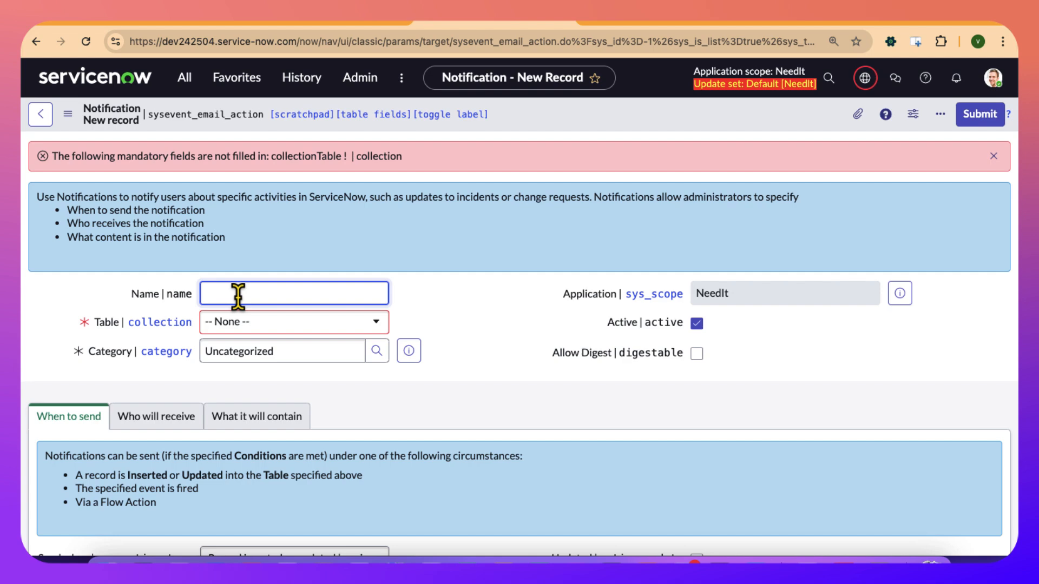
type("Send overdue n")
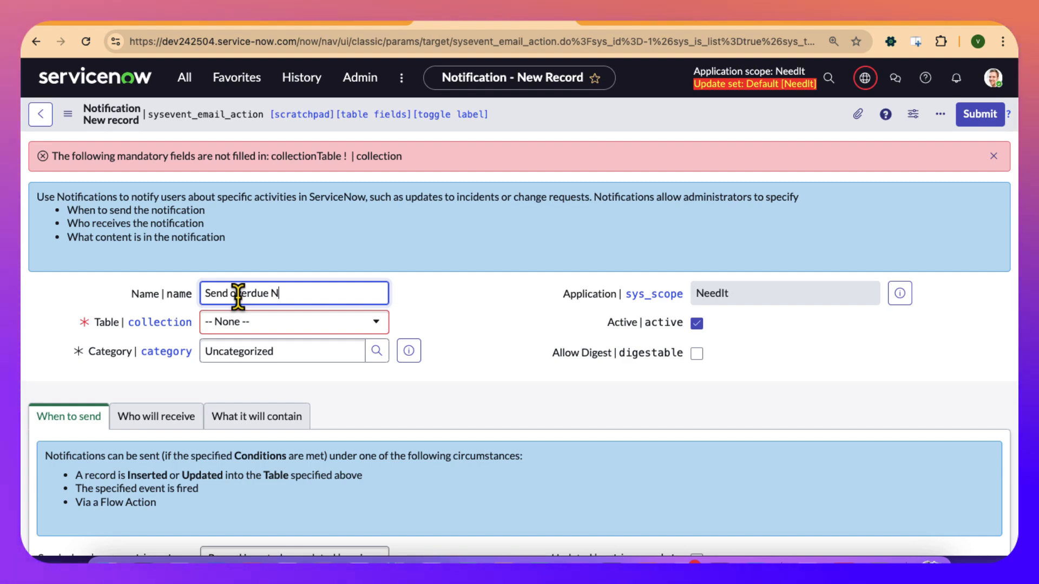
type("otifi")
key("BackSpace")
key("BackSpace")
key("BackSpace")
key("BackSpace")
key("BackSpace")
key("BackSpace")
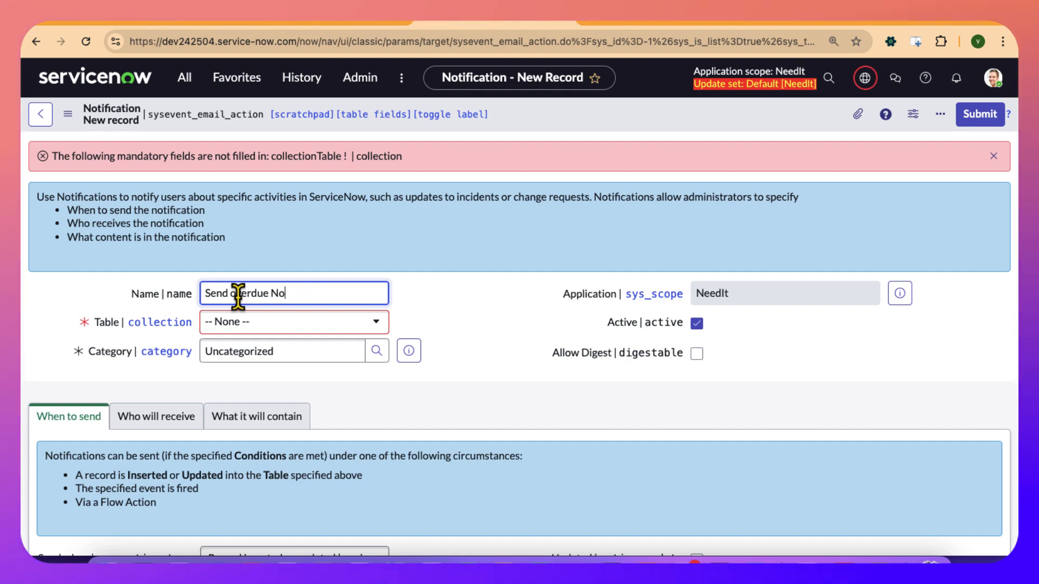
type("NeedIt")
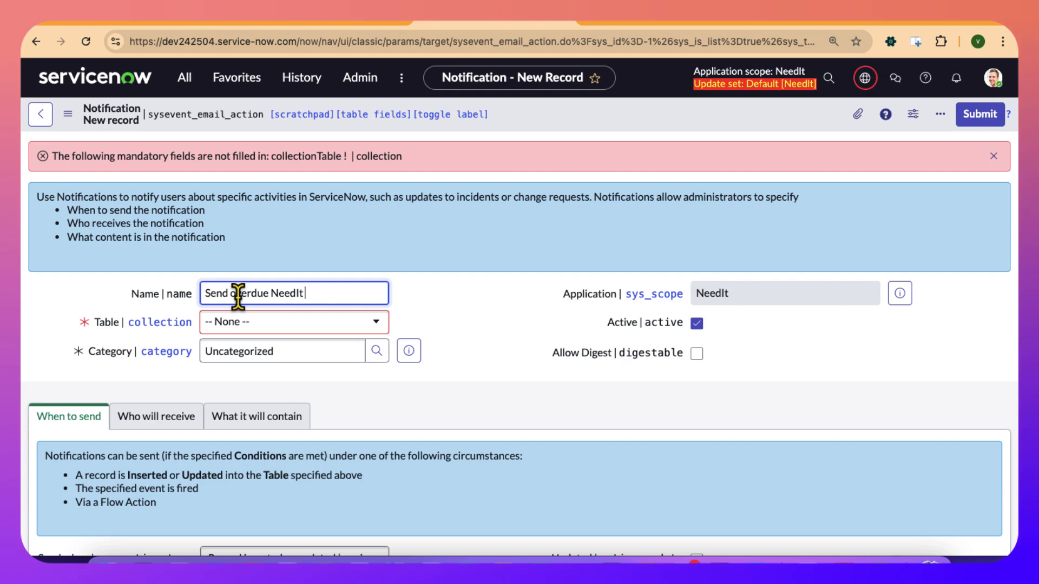
type(" task notification")
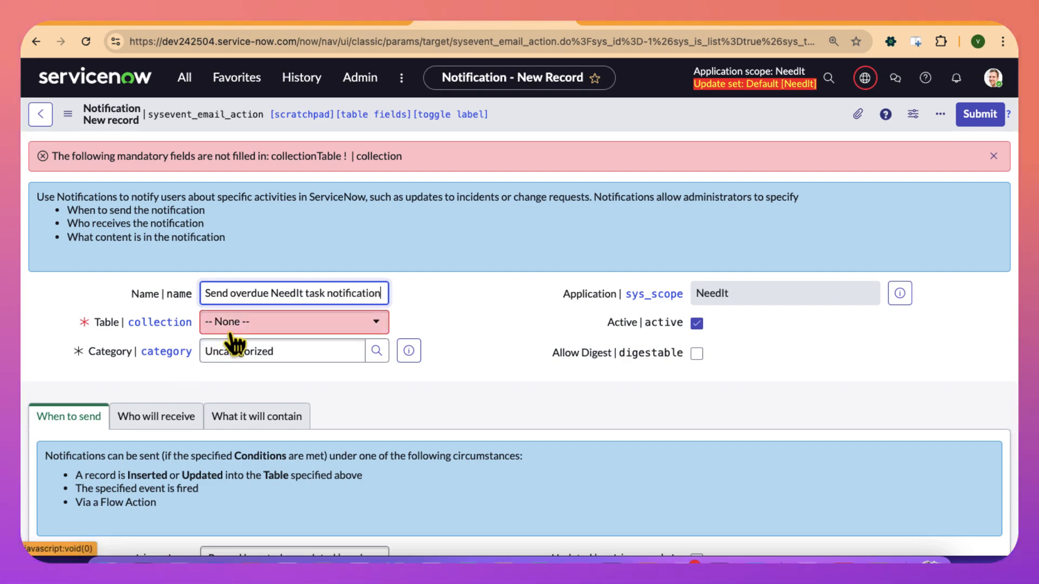
Set the notification's table to NeedIt [x_835583_needit_needit] and try to save the record.
left_click(232, 324)
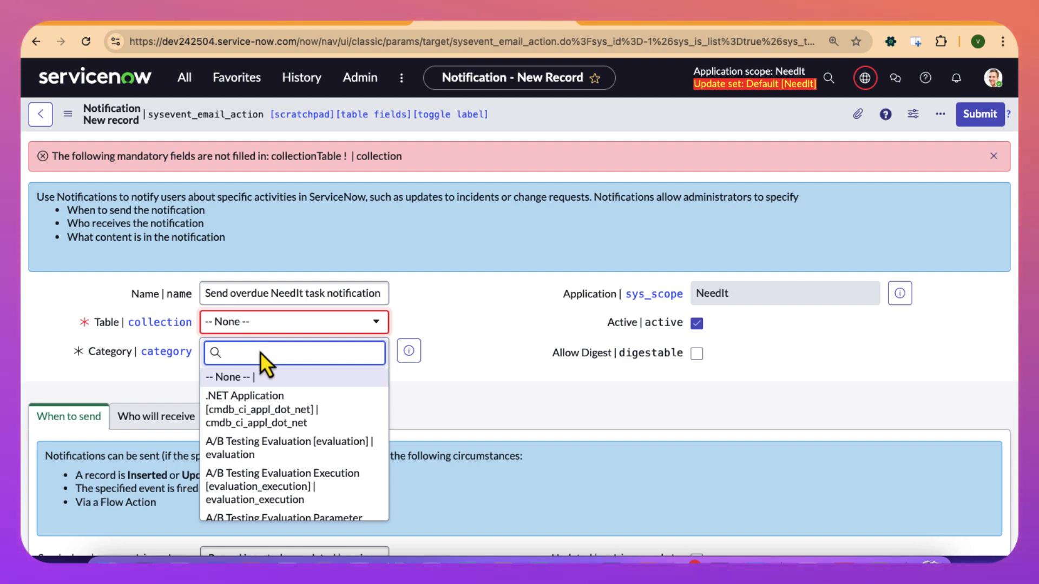
type("need")
left_click(263, 385)
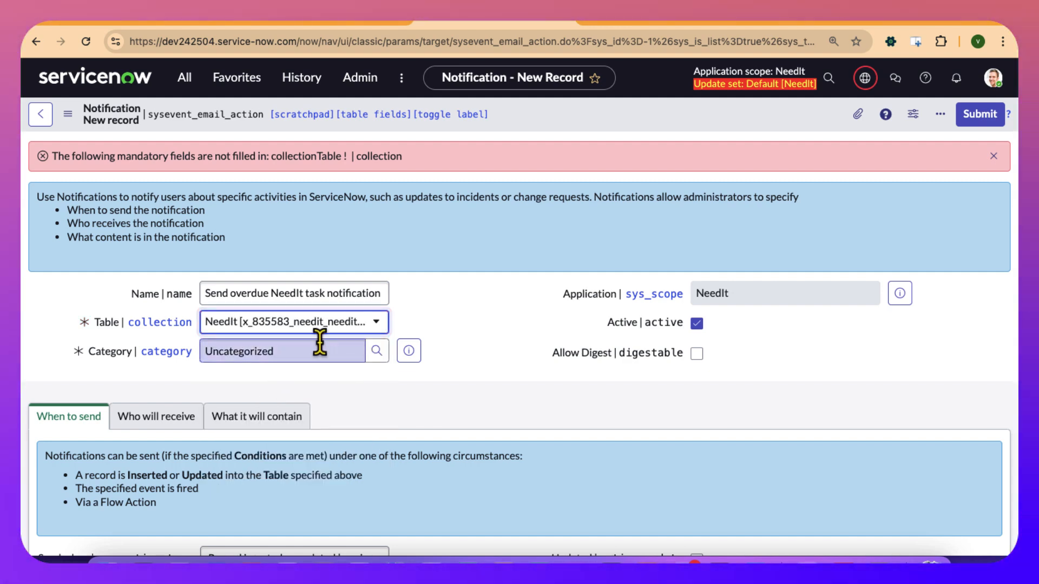
right_click(541, 118)
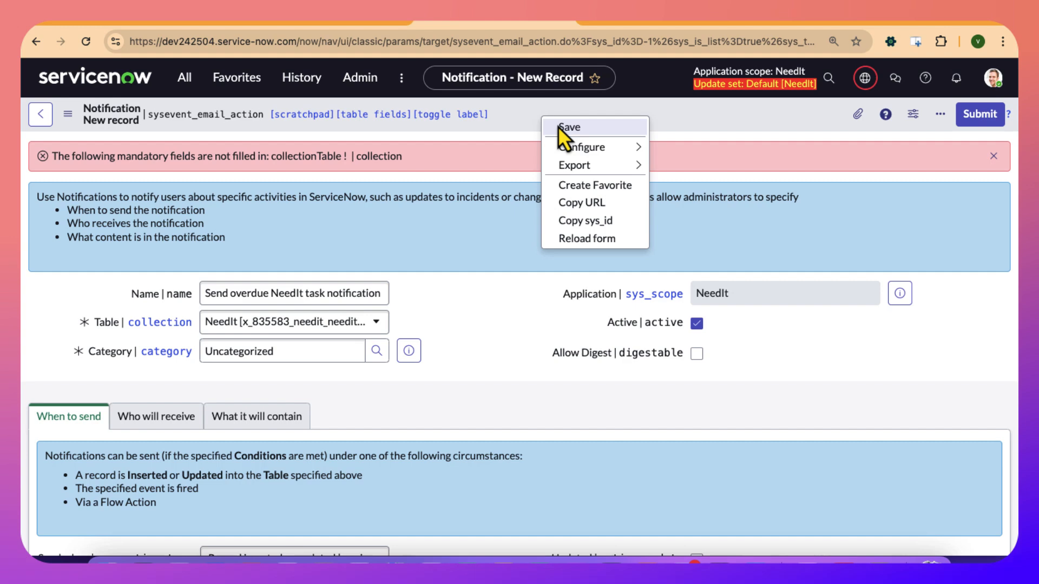
left_click(555, 128)
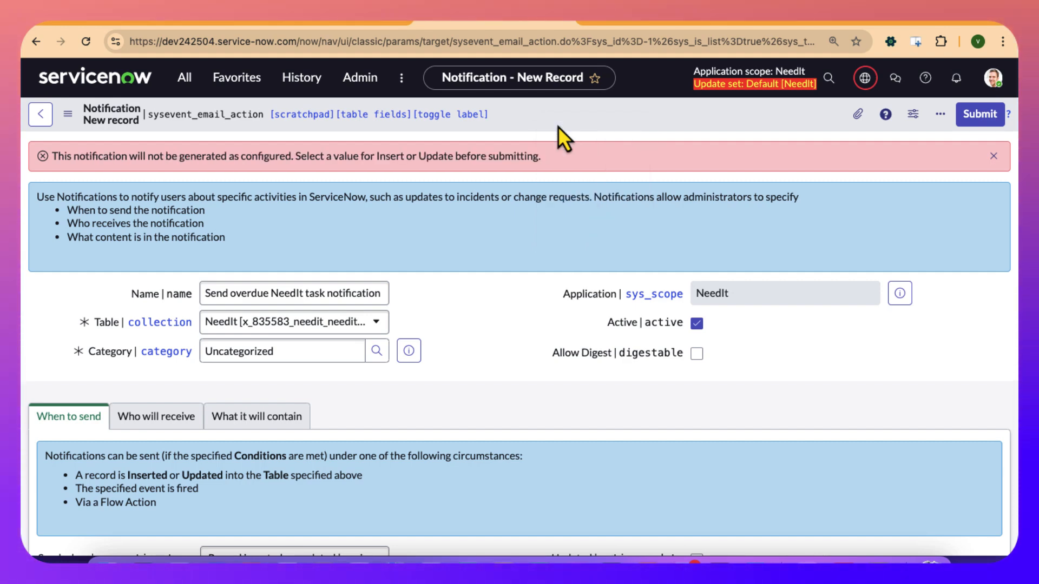
left_click(70, 114)
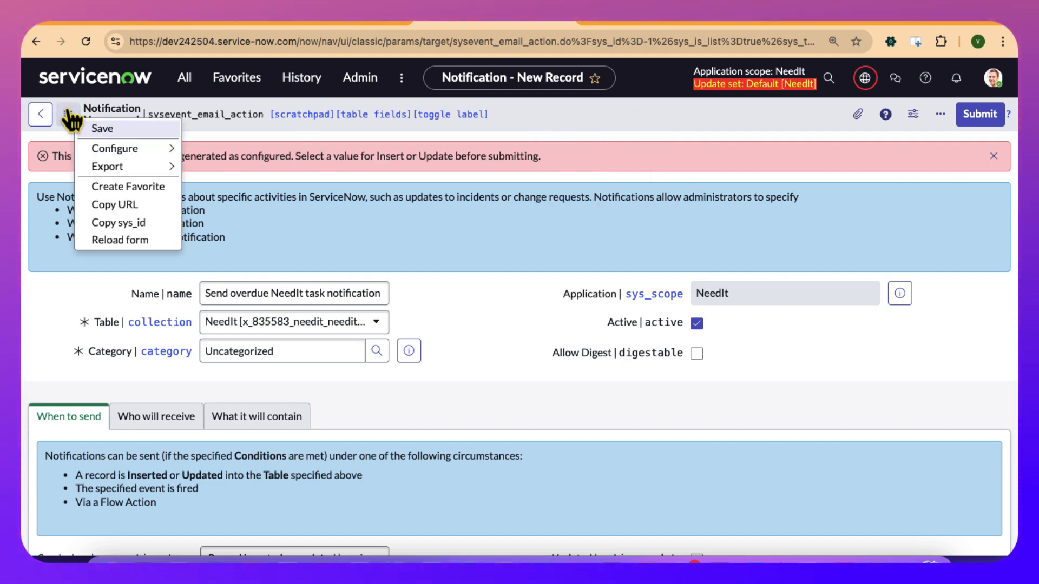
left_click(88, 128)
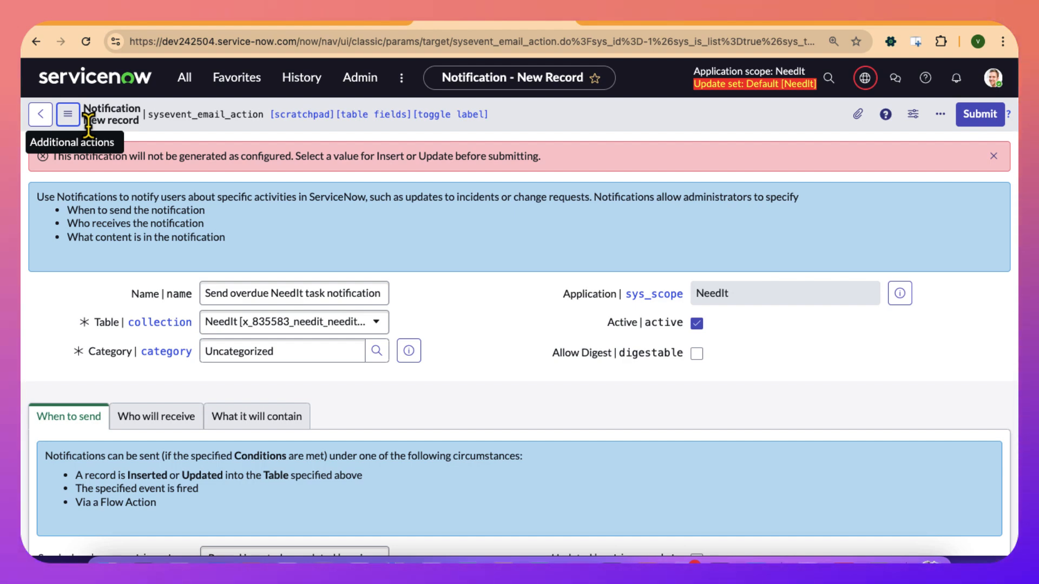
scroll(121, 260, "down", 5)
scroll(120, 257, "up", 4)
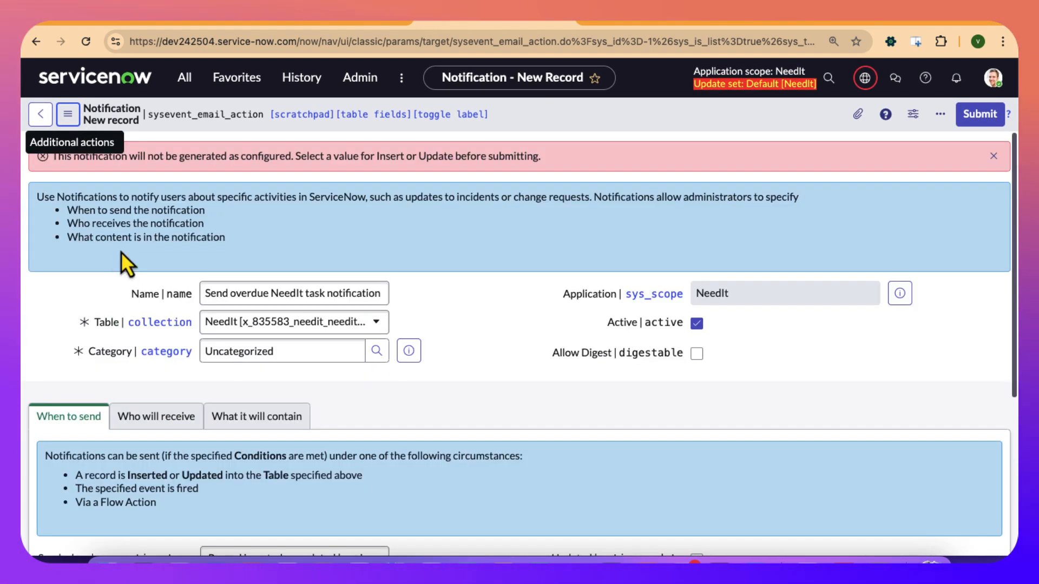
left_click(67, 114)
left_click(90, 130)
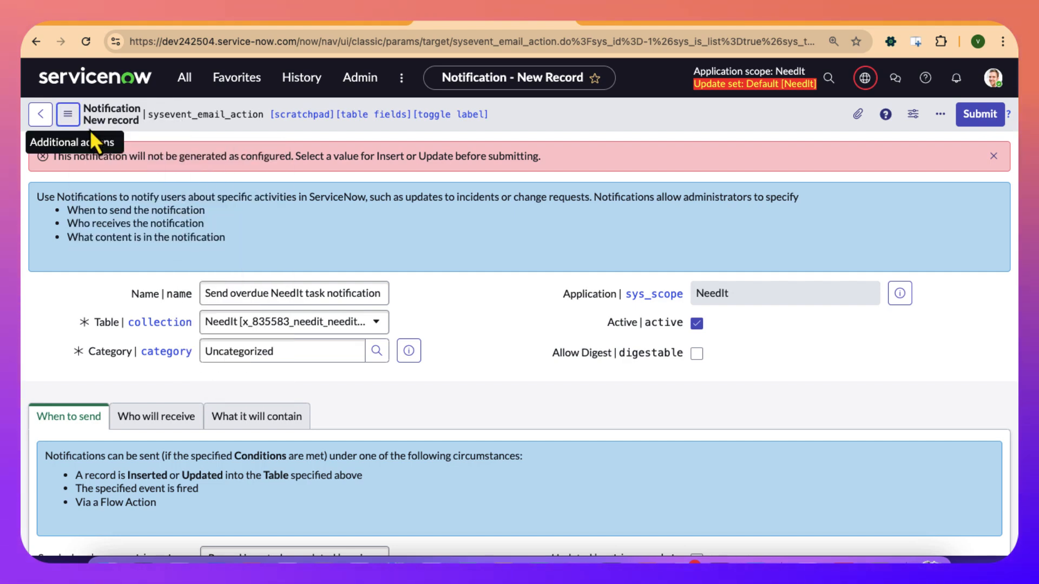
Reload the new notification form, discarding the unsaved entries, and name the notification "OverDue needit records".
left_click(84, 52)
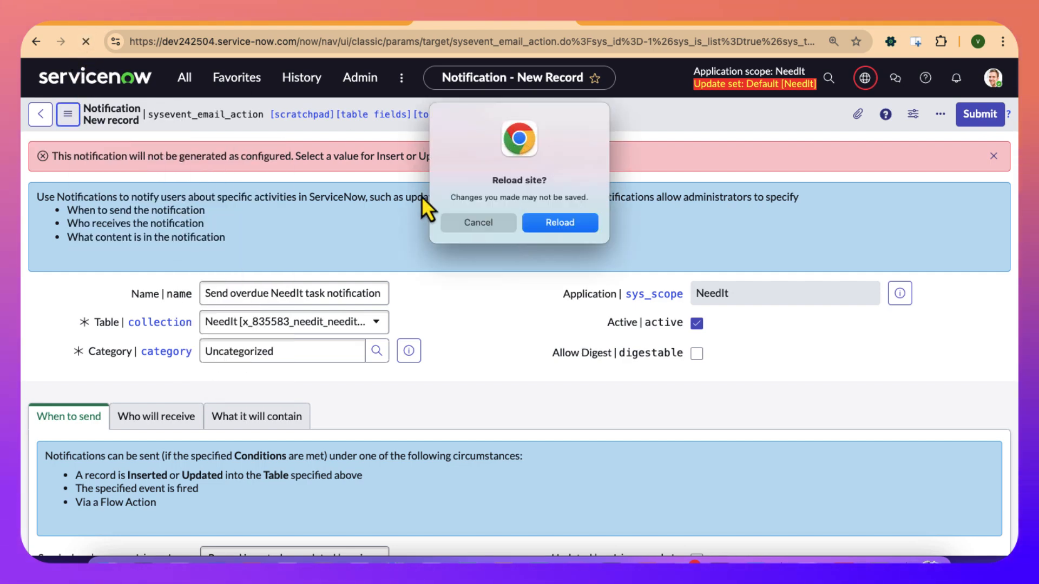
left_click(563, 226)
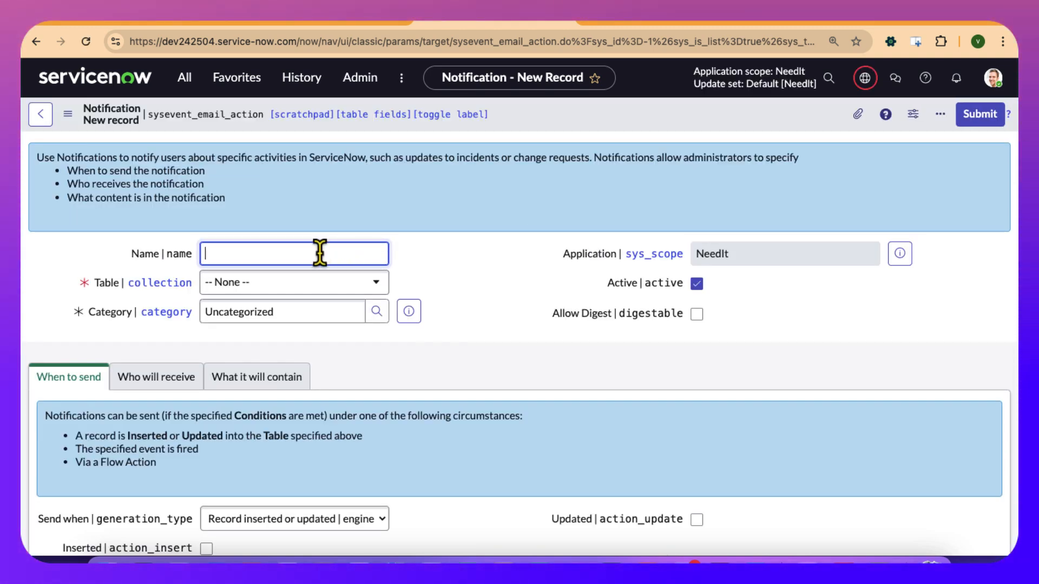
type("OverDue")
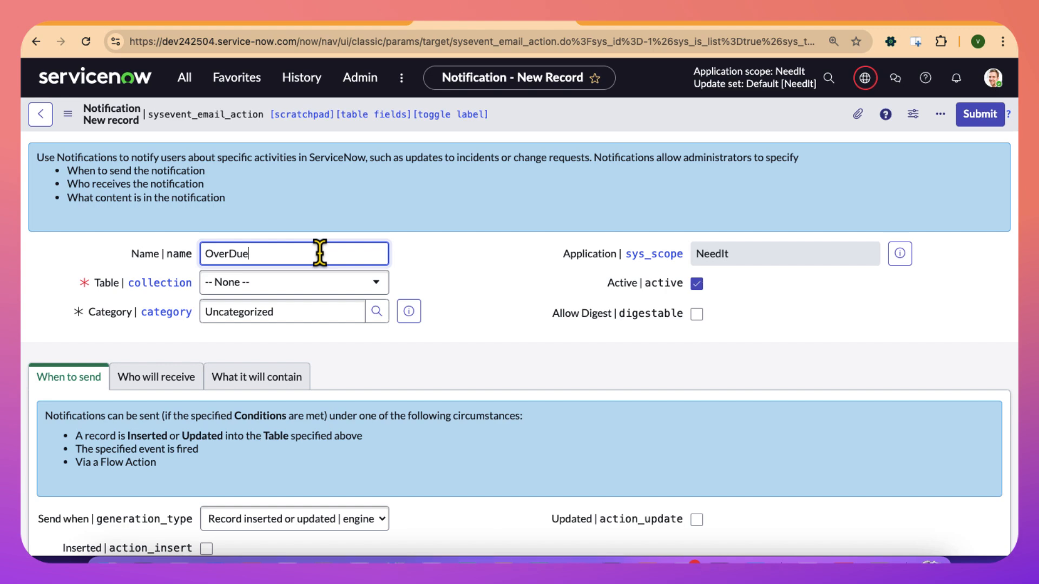
type(" needit")
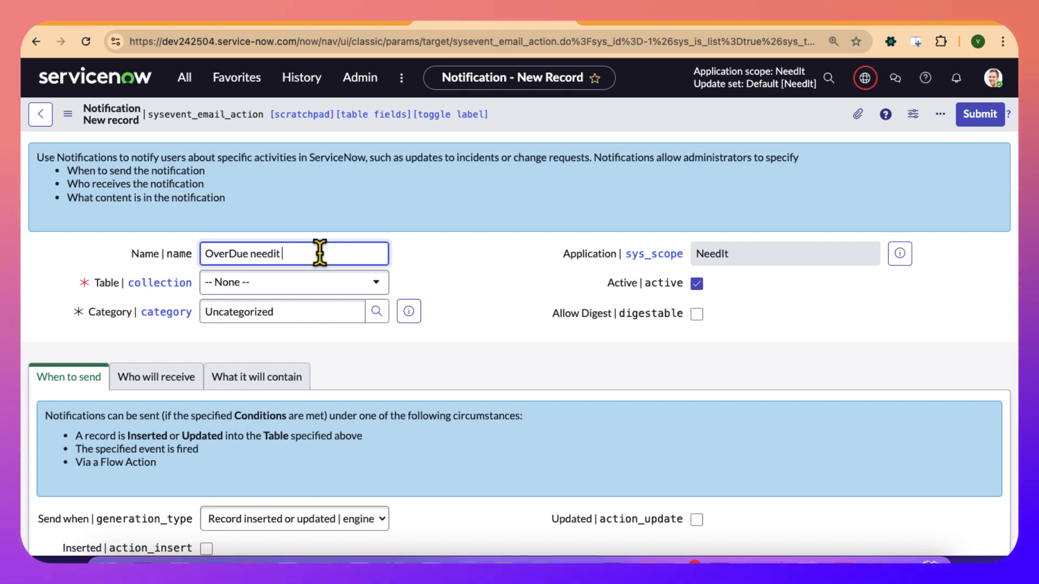
type(" Re")
key("BackSpace")
key("BackSpace")
type("records")
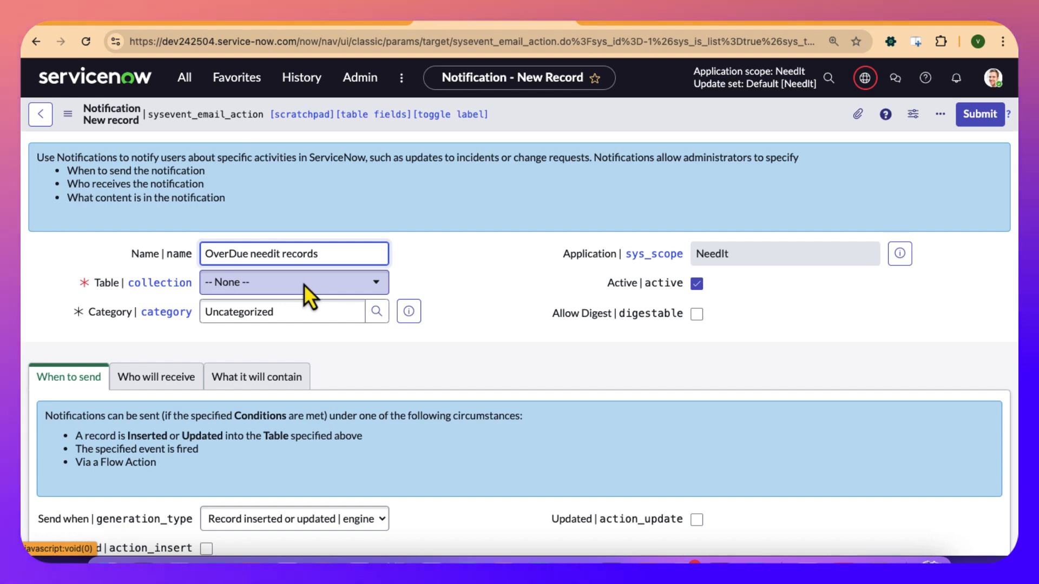
Set the notification's table to NeedIt [x_835583_needit_needit].
left_click(303, 284)
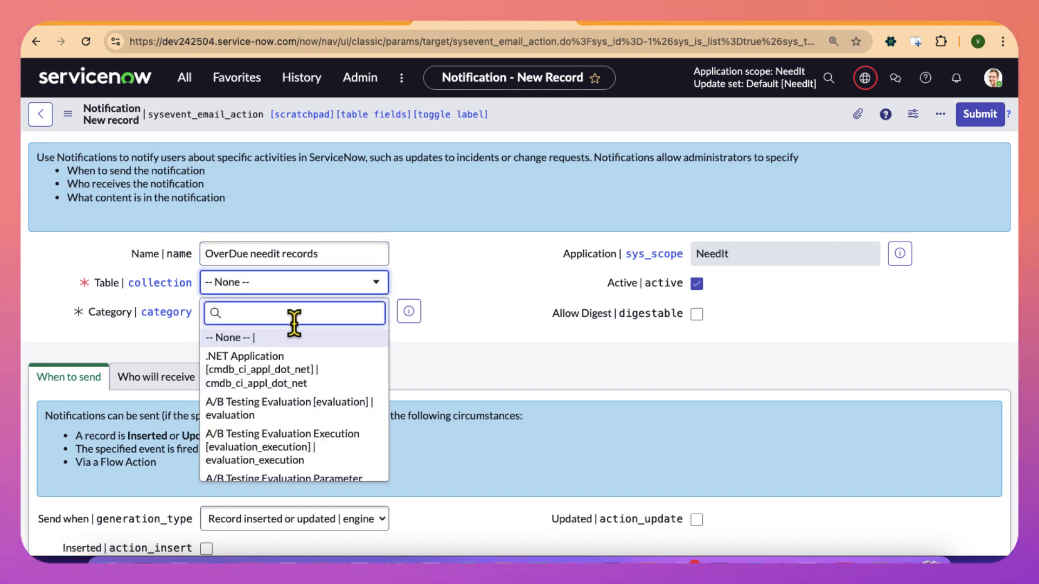
type("noti")
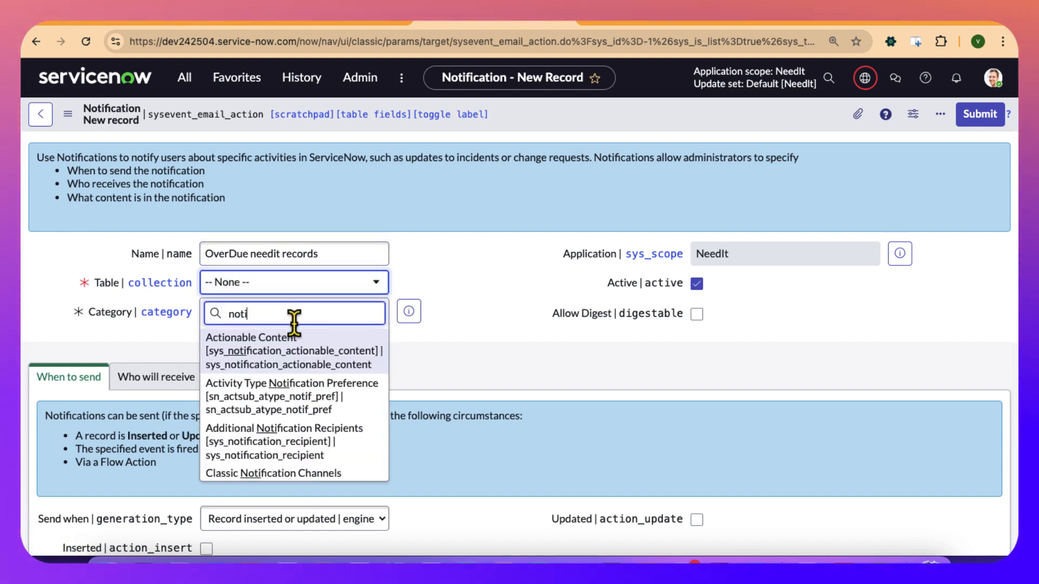
left_click_drag(293, 314, 55, 276)
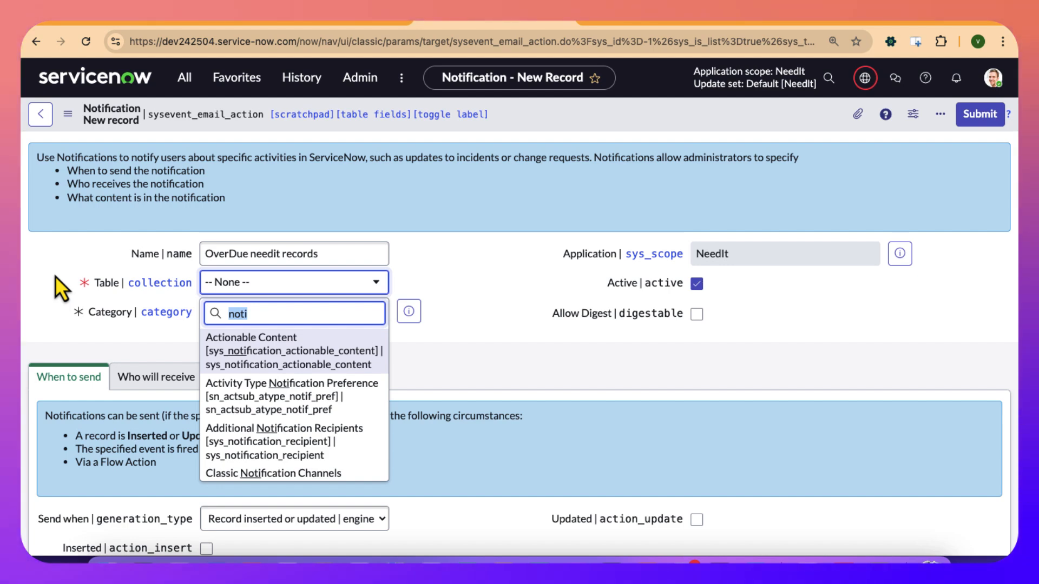
type("nee")
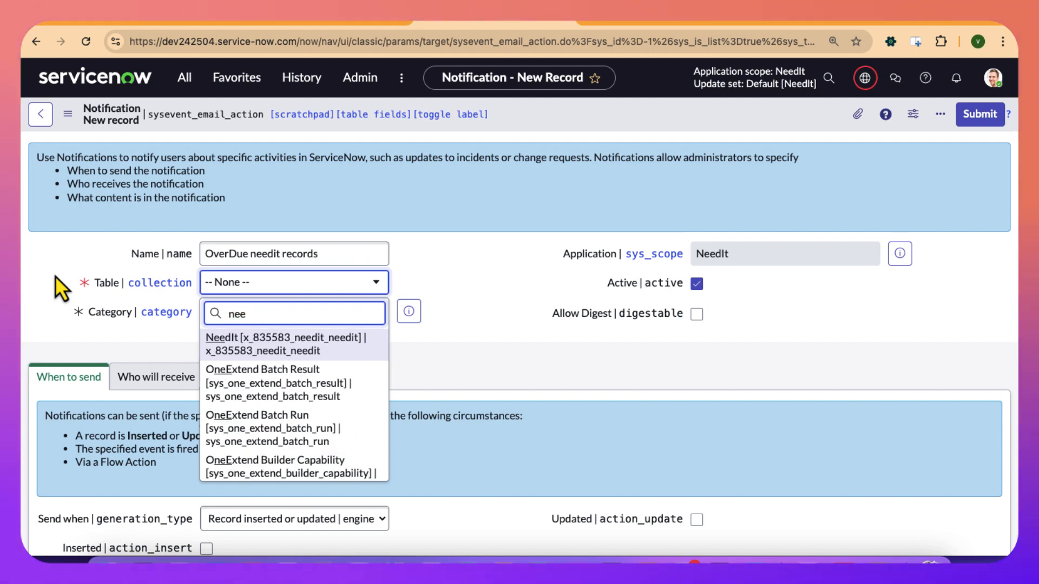
left_click(239, 345)
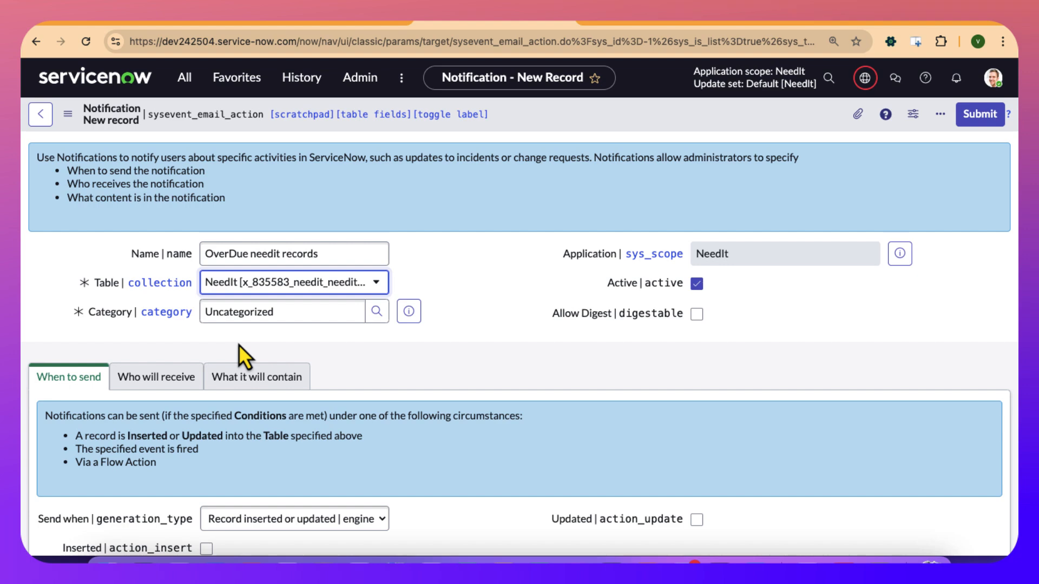
Try to save the notification without choosing an insert or update trigger.
scroll(482, 384, "down", 3)
scroll(483, 385, "up", 1)
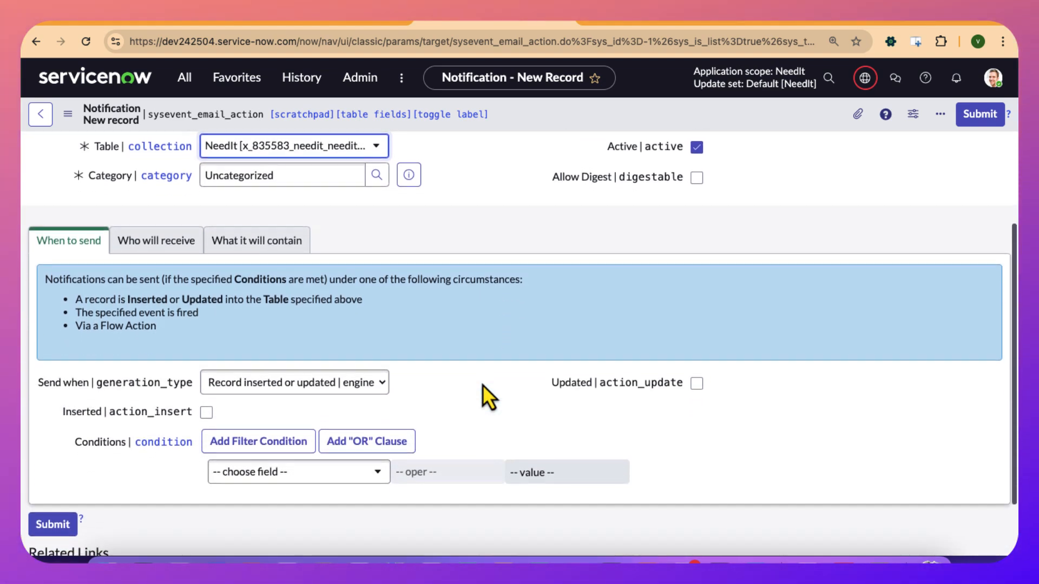
right_click(537, 122)
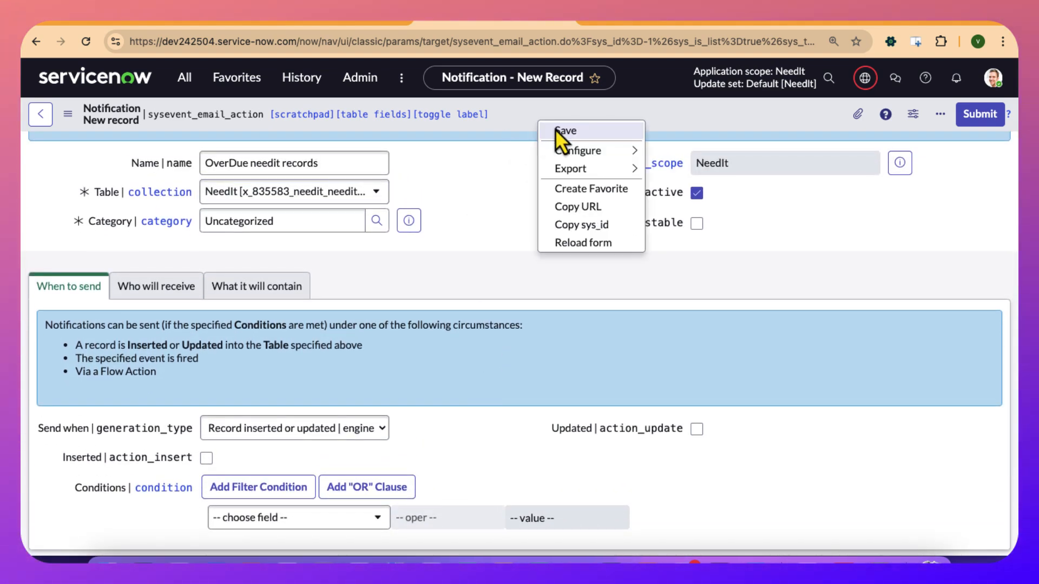
left_click(555, 129)
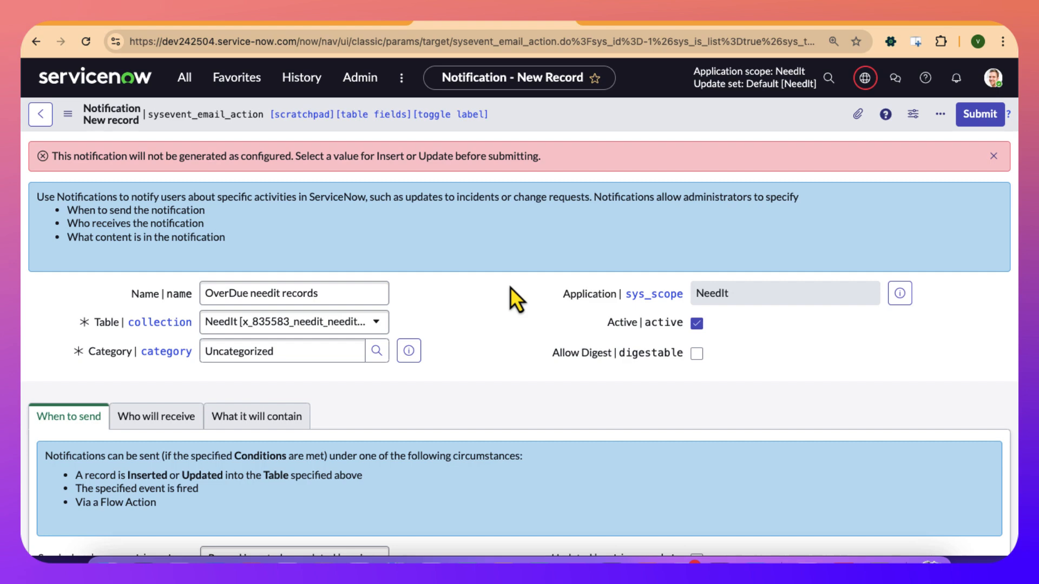
Set the notification to be sent when an event is fired.
scroll(510, 288, "down", 5)
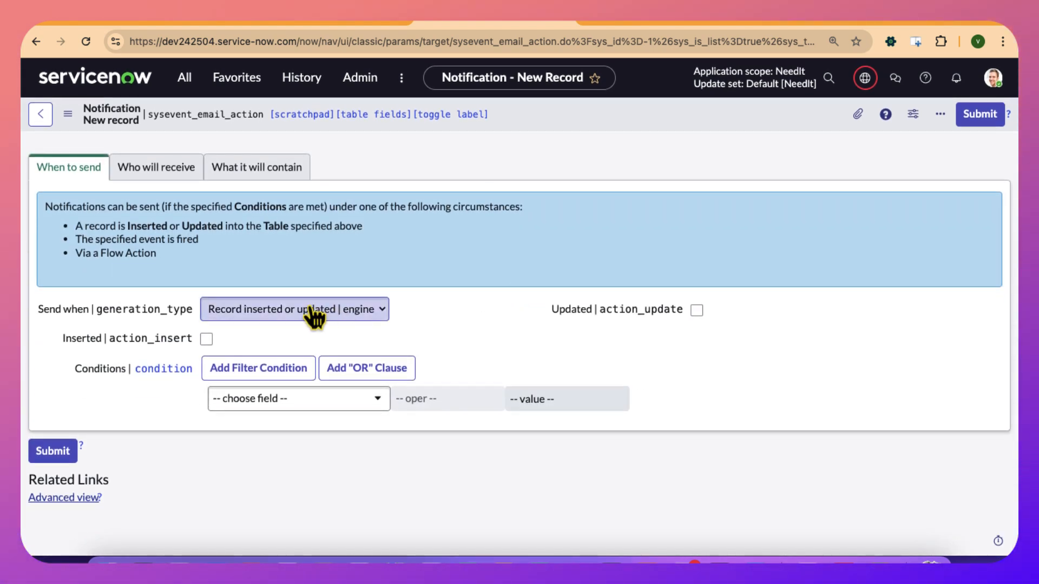
left_click(313, 315)
left_click(297, 329)
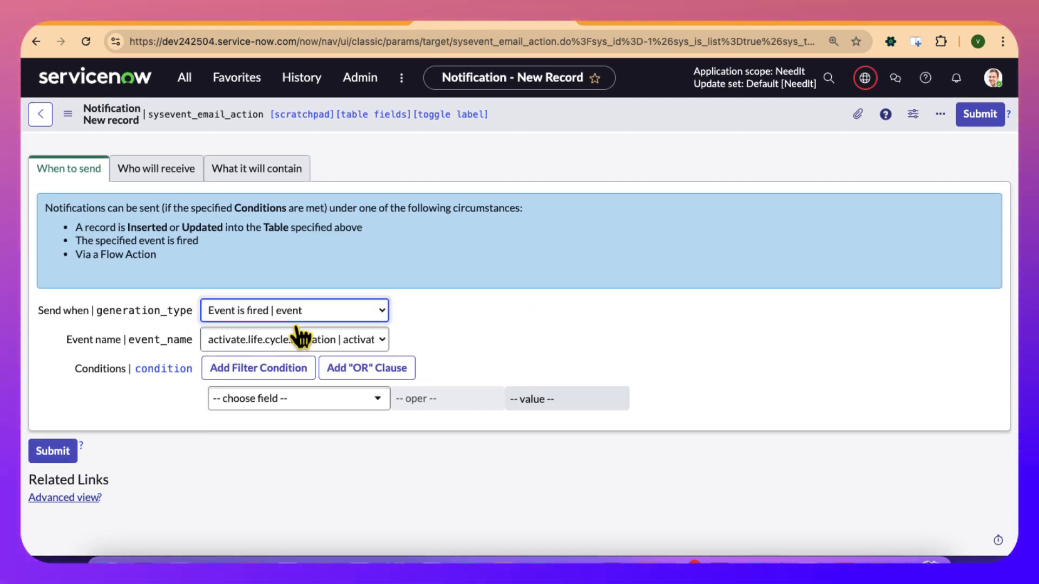
Choose x_835583_needit.OverdueNeedItRecords as the event name that triggers the notification.
left_click(294, 344)
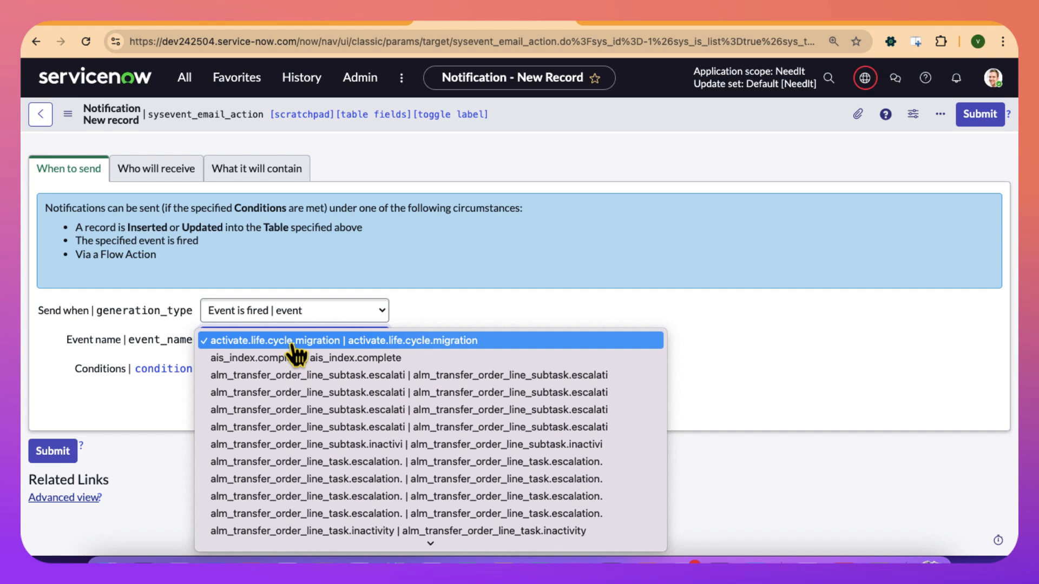
key("n")
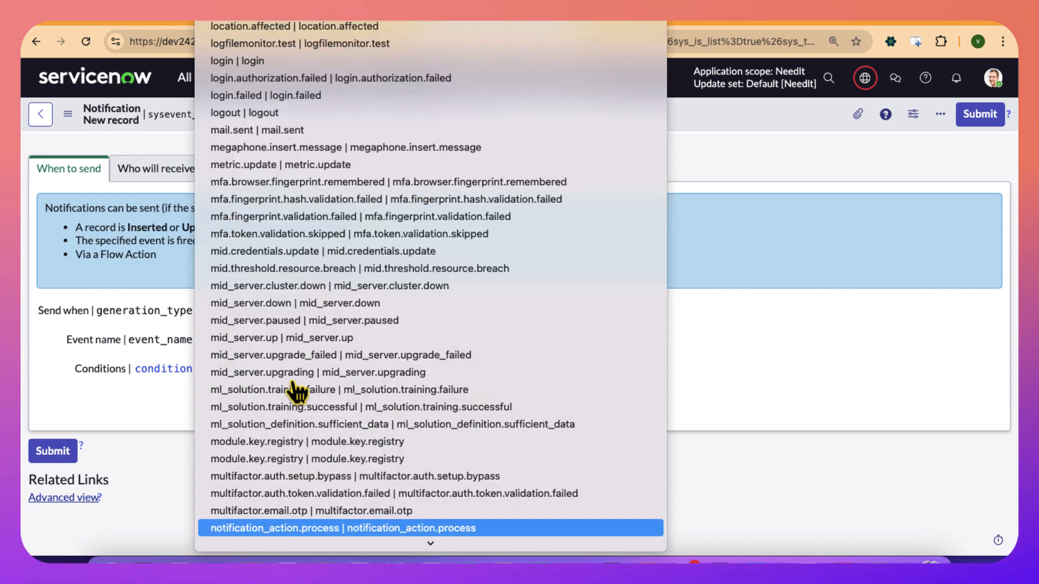
scroll(296, 391, "down", 3)
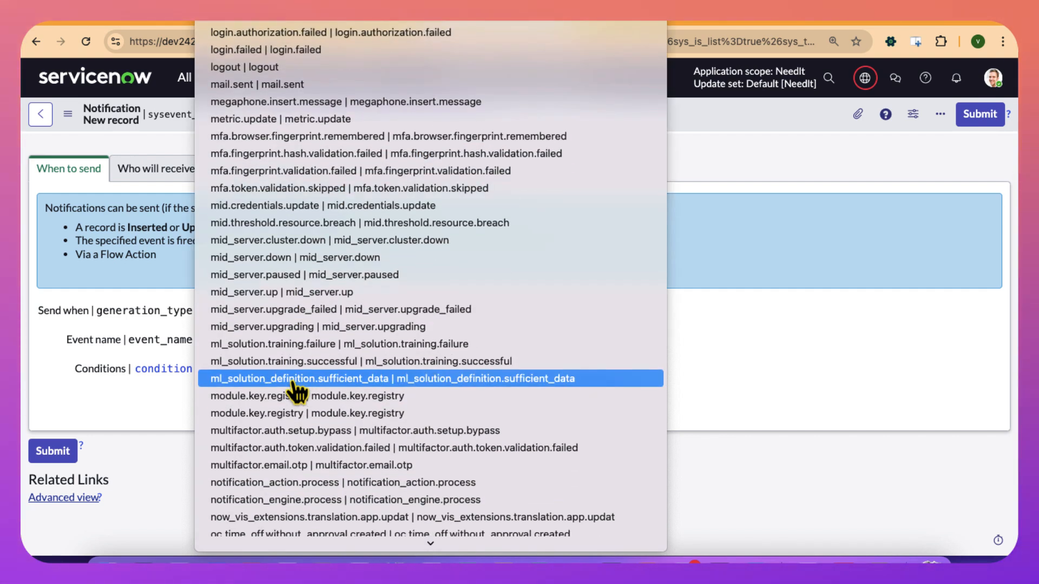
key("n")
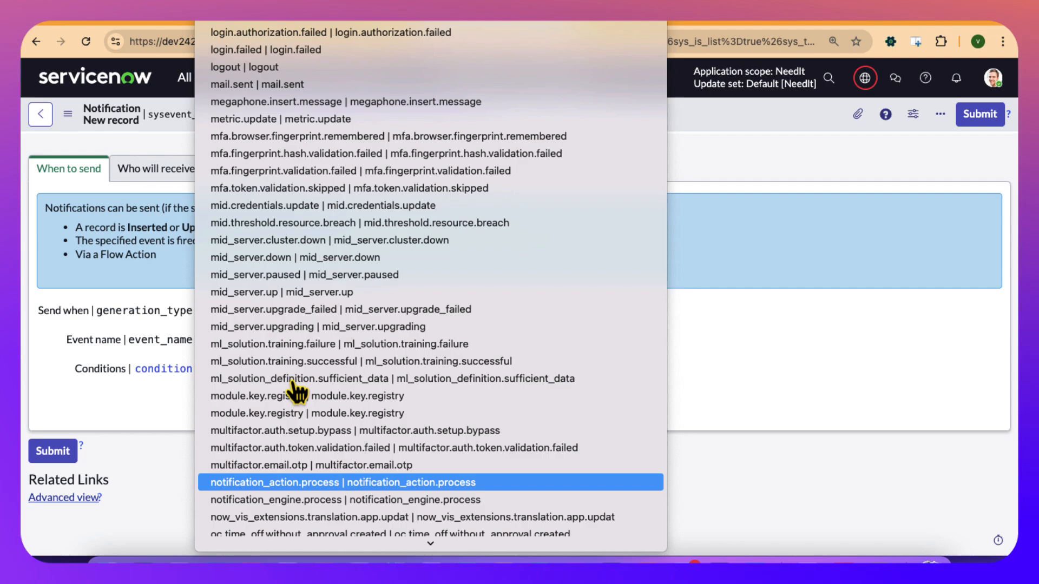
scroll(298, 398, "down", 5)
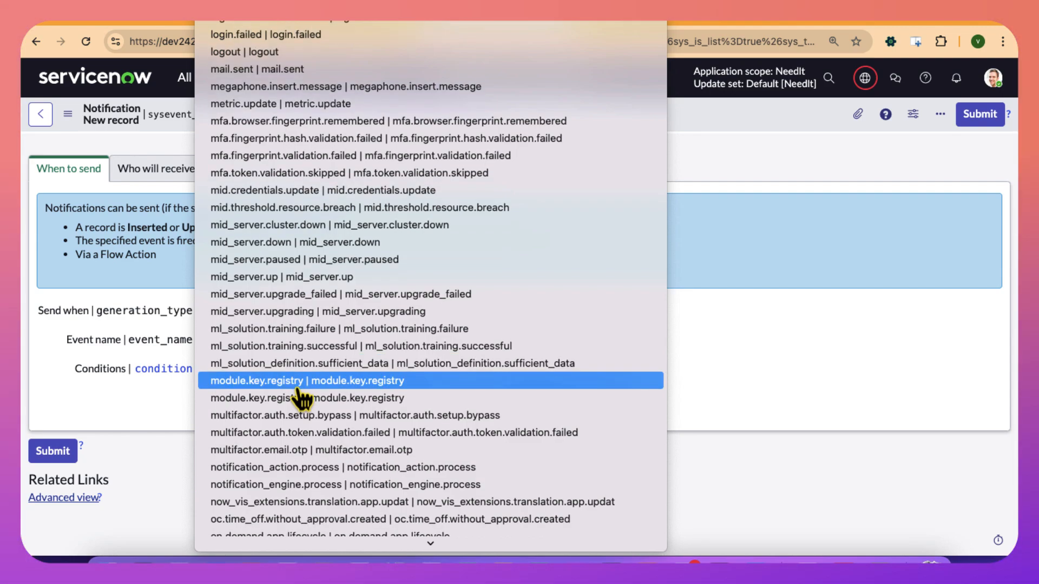
scroll(301, 399, "down", 20)
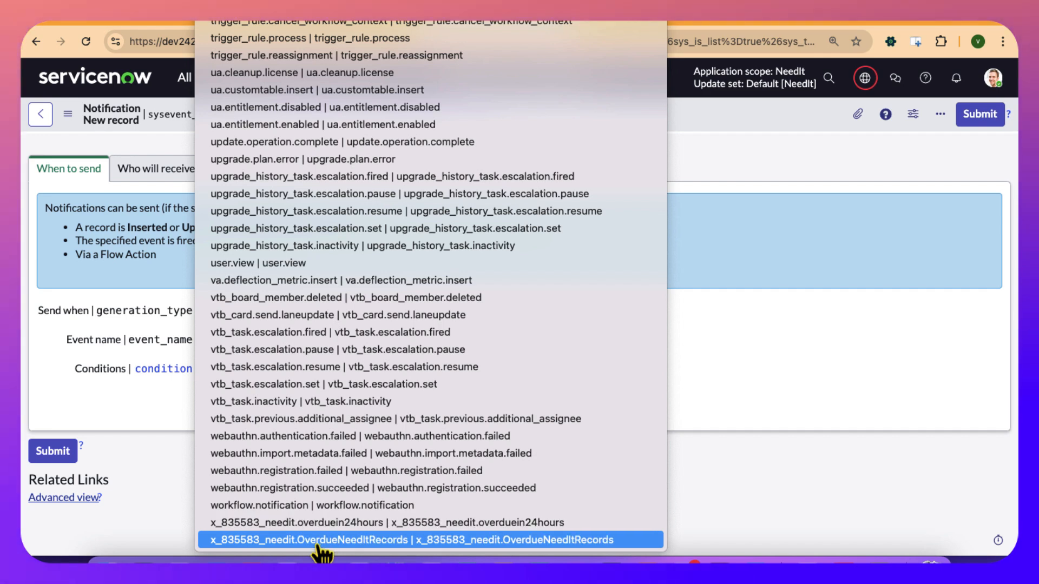
left_click(320, 543)
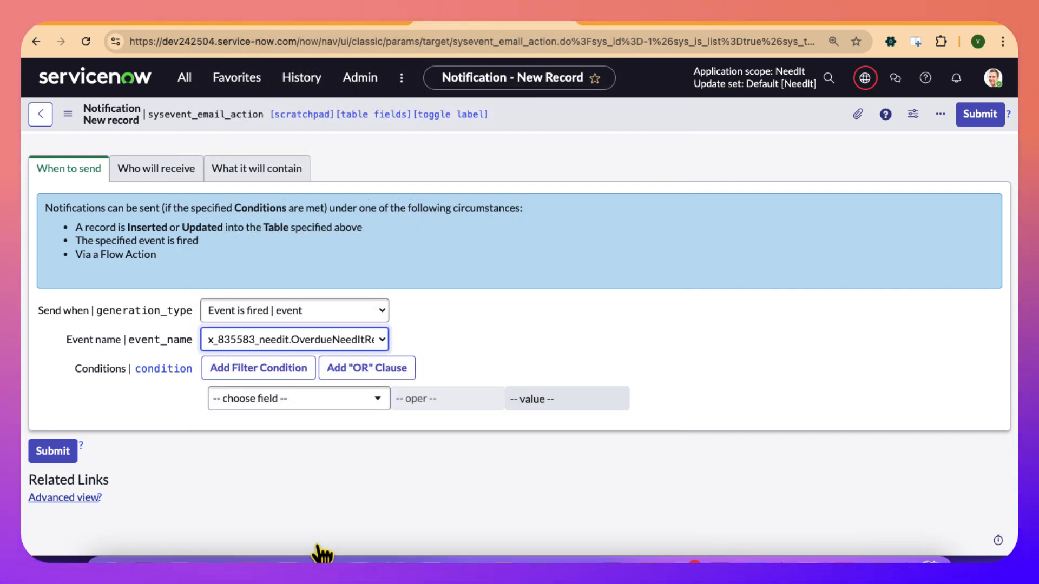
Save the notification record and review its When to send settings, including the advanced condition.
scroll(246, 319, "up", 5)
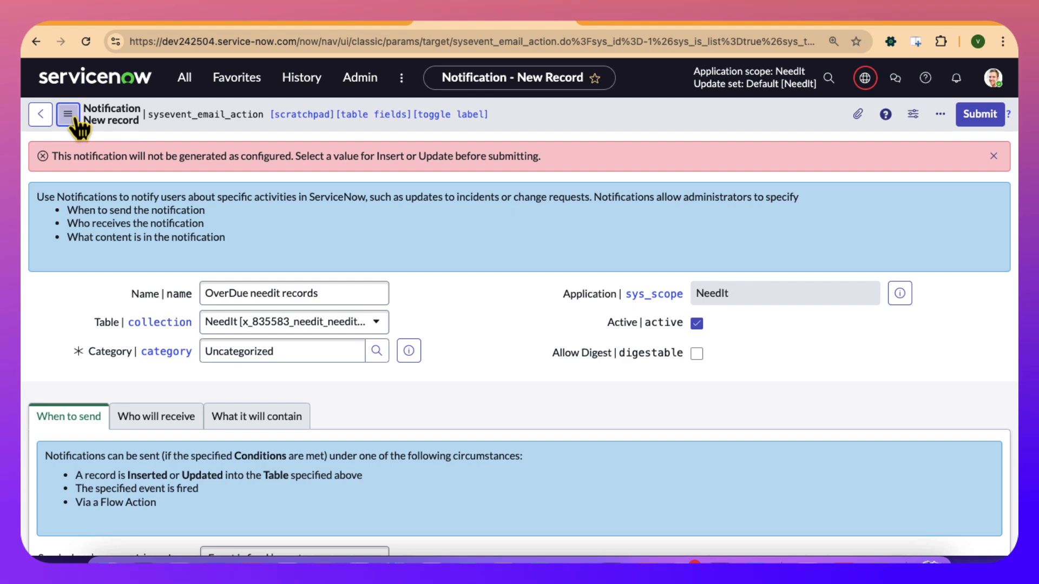
left_click(68, 115)
left_click(88, 131)
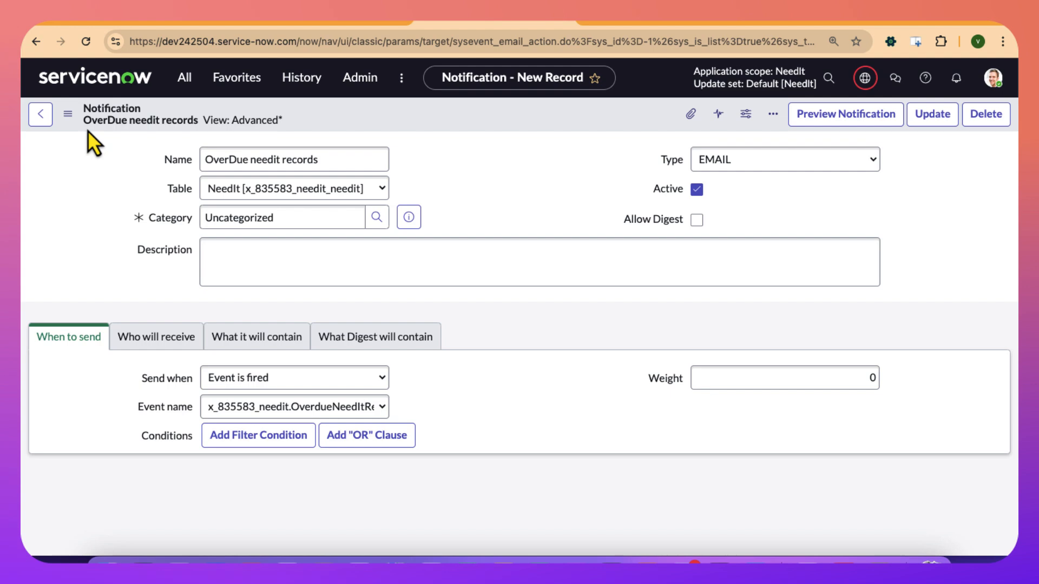
scroll(93, 288, "down", 10)
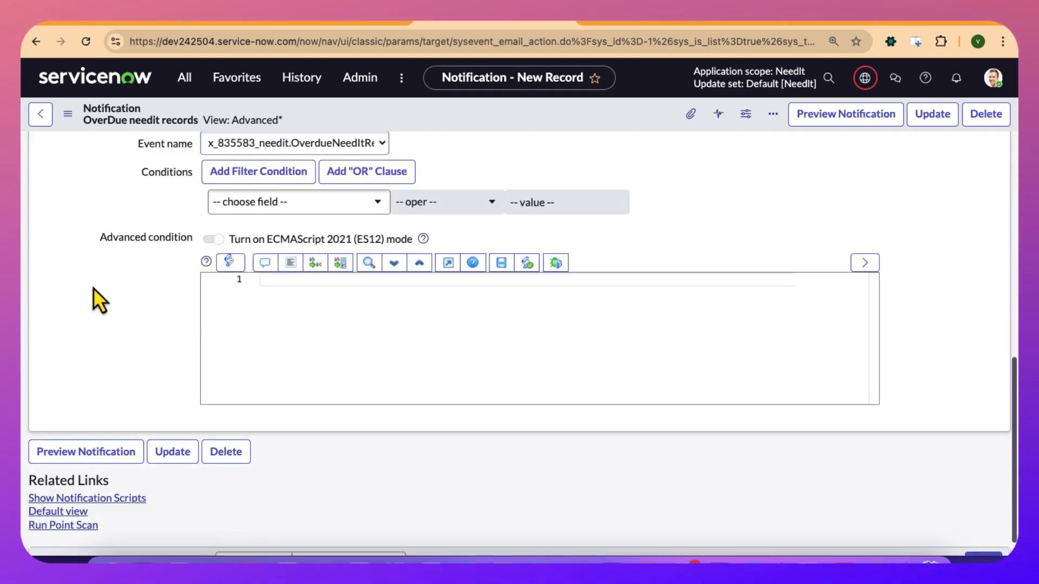
scroll(196, 296, "up", 10)
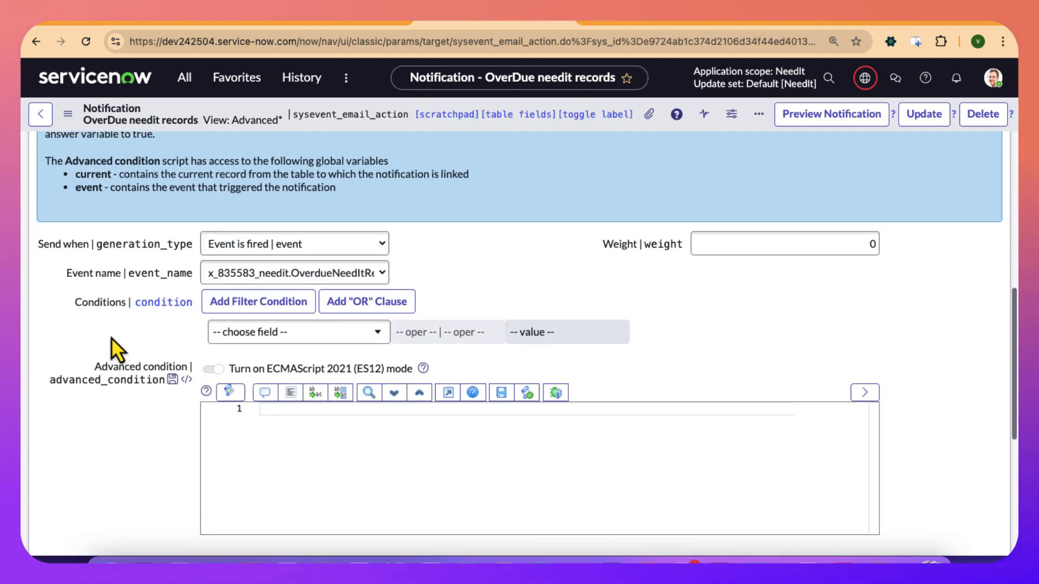
scroll(111, 338, "up", 3)
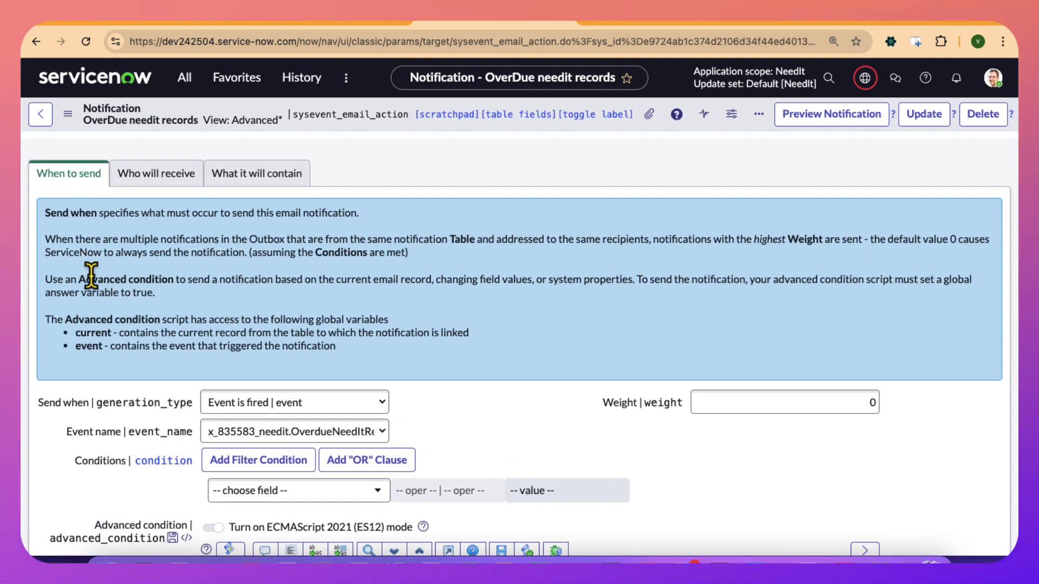
Check the notification's Send when and Event name choices, and hide the technical names beside the field labels.
scroll(98, 276, "down", 1)
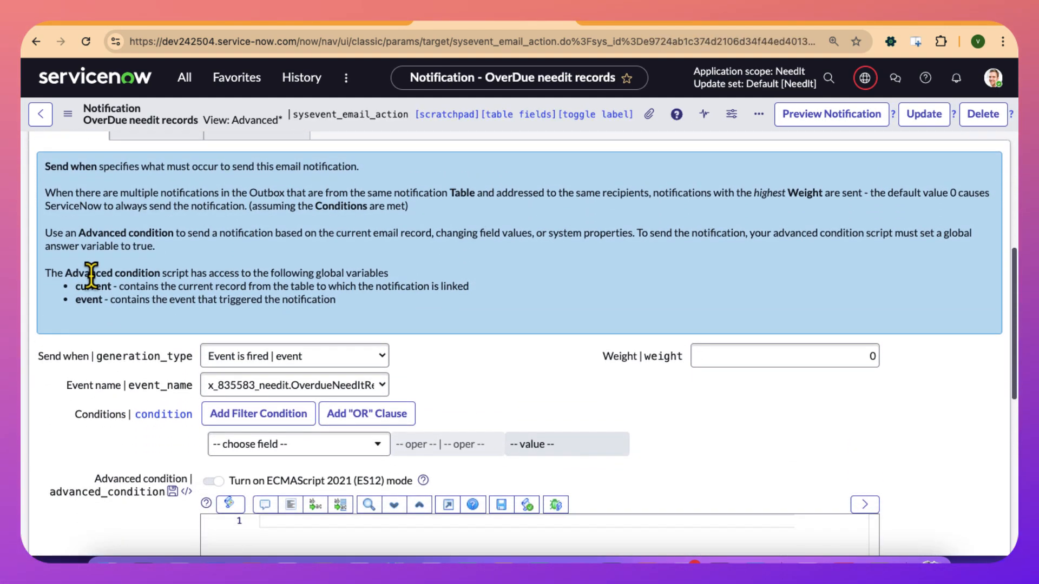
left_click(232, 358)
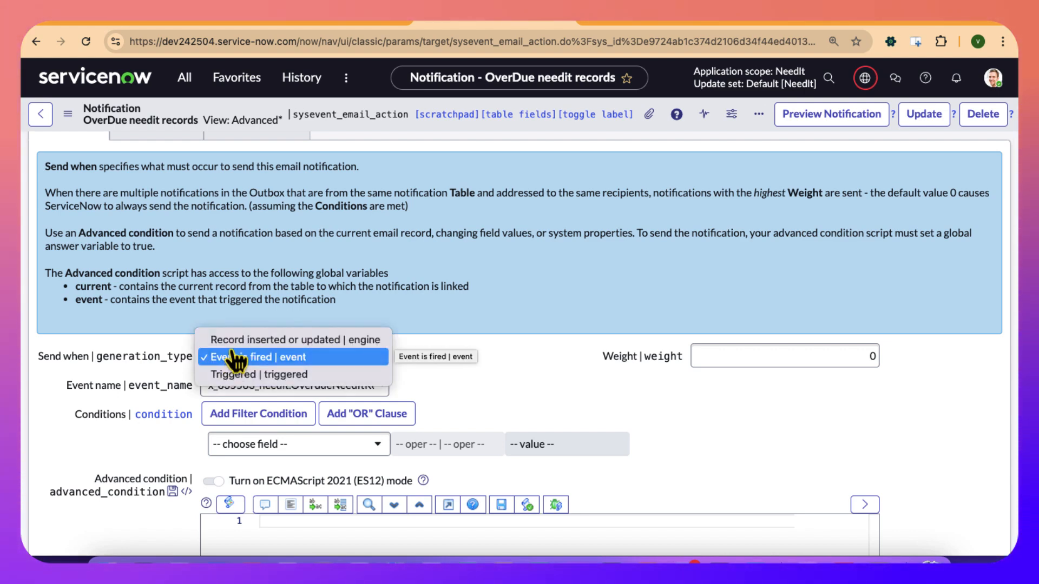
left_click(463, 386)
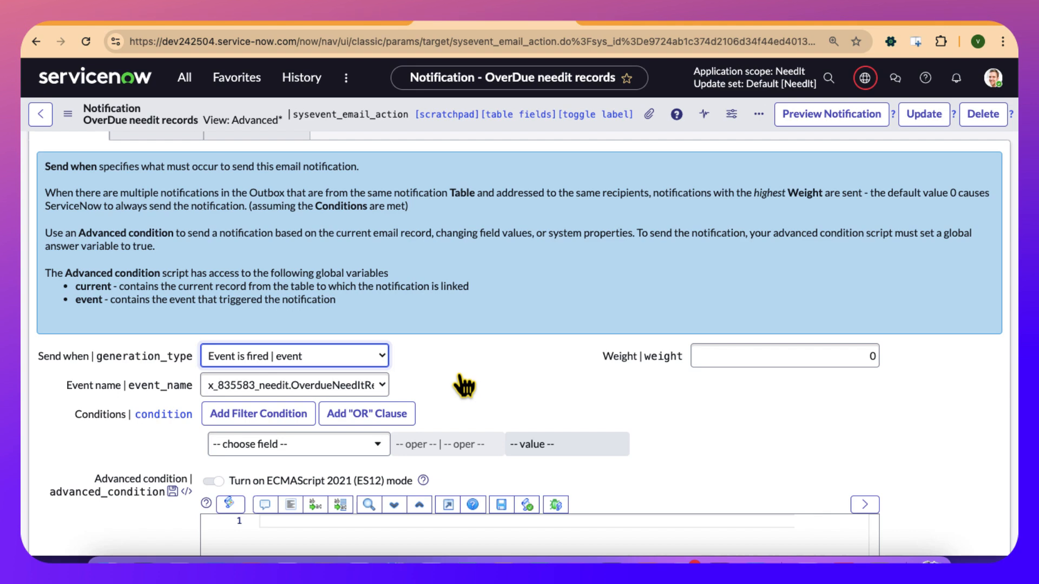
left_click(341, 387)
left_click(482, 413)
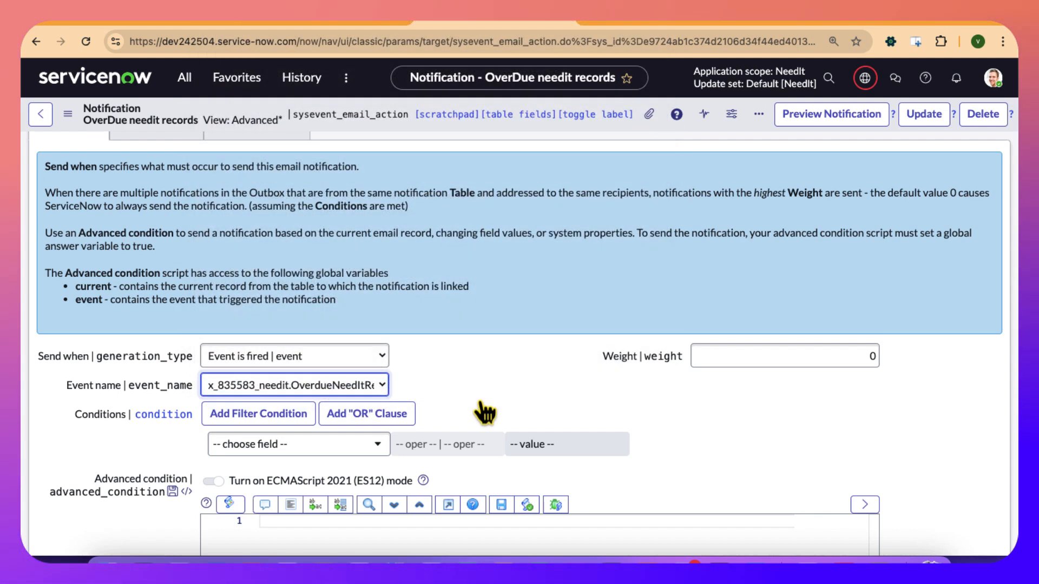
double_click(480, 403)
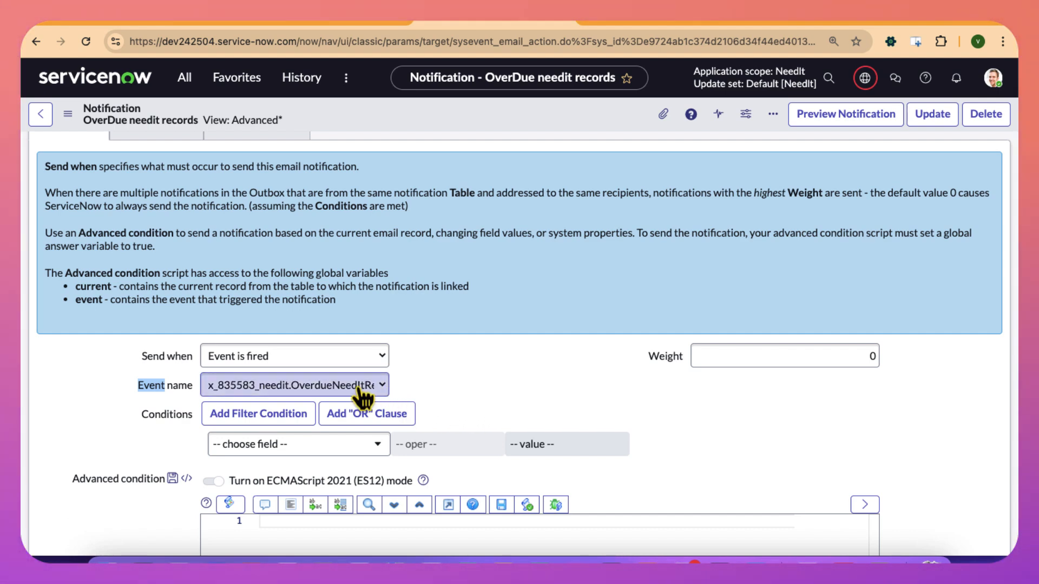
Review the notification's filter condition fields, advanced condition script area and Weight setting without changing them.
scroll(439, 403, "down", 2)
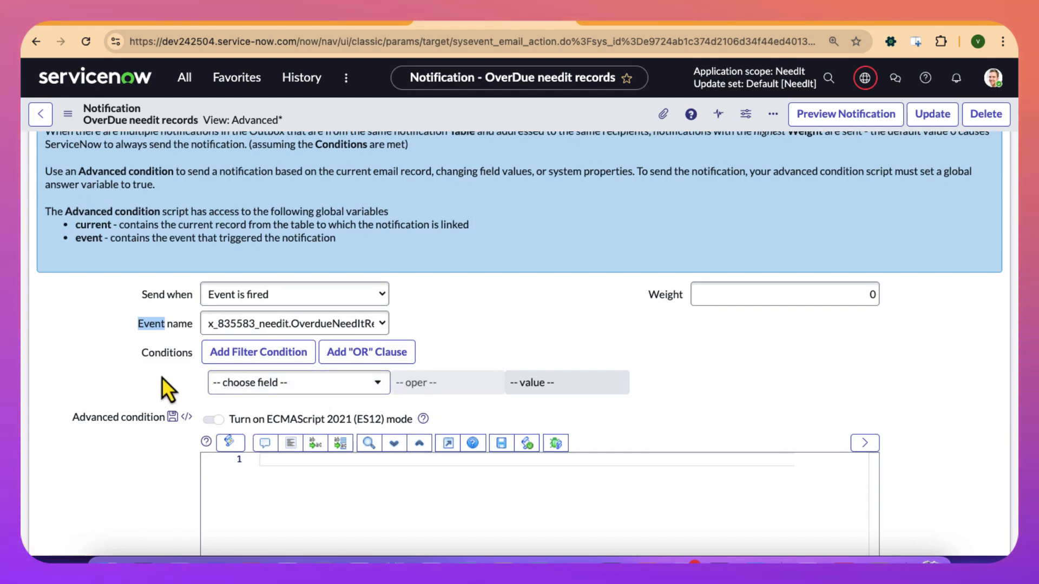
left_click(243, 387)
scroll(257, 300, "down", 1)
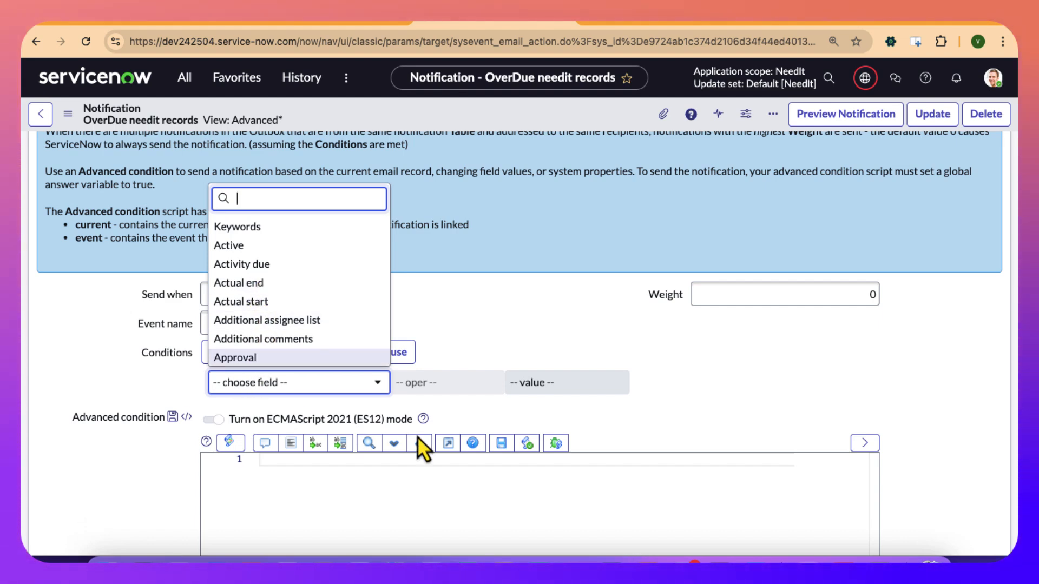
left_click(489, 306)
scroll(489, 306, "down", 2)
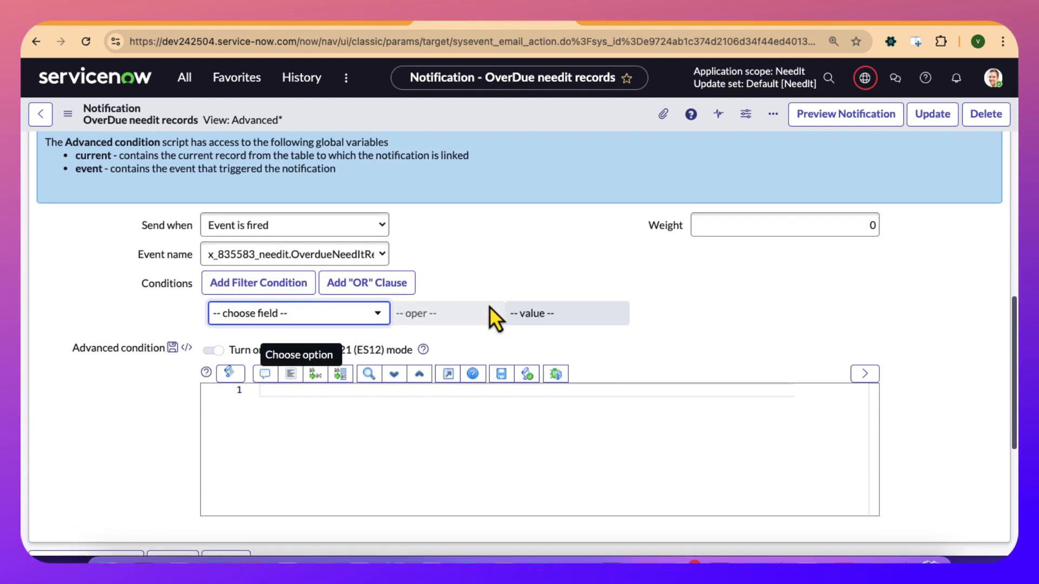
left_click(469, 411)
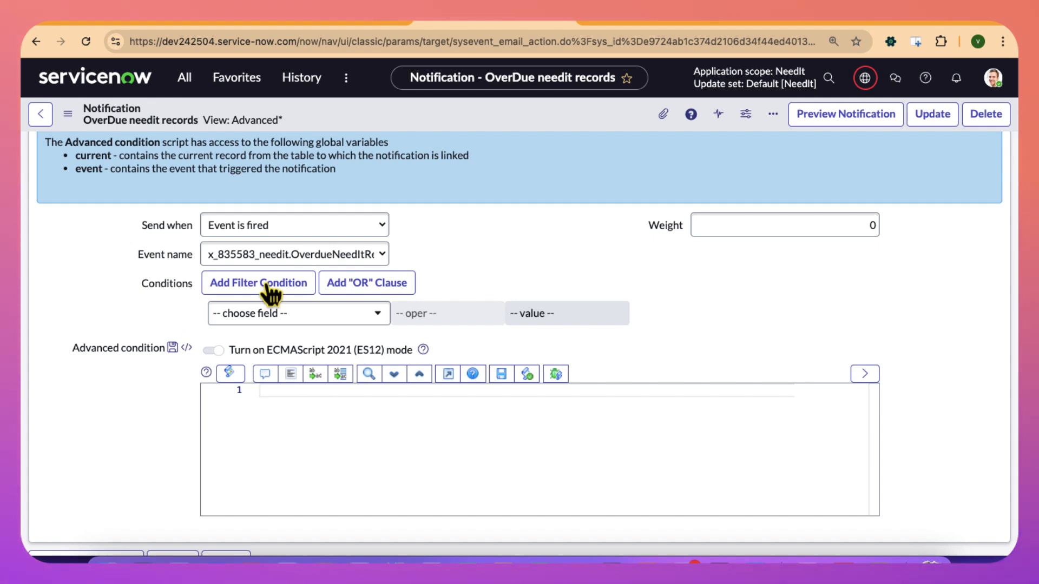
scroll(440, 297, "up", 3)
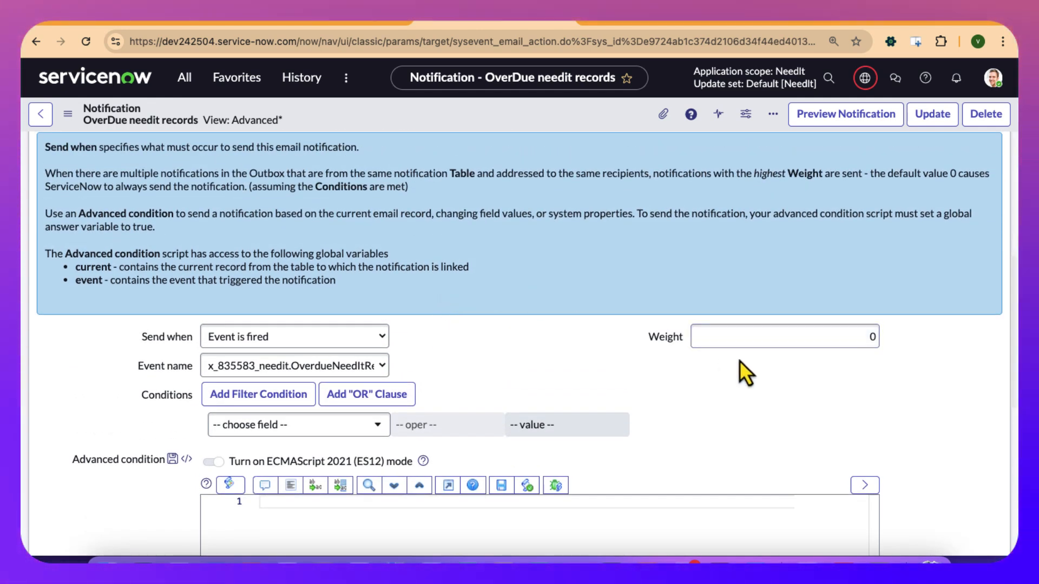
left_click(760, 338)
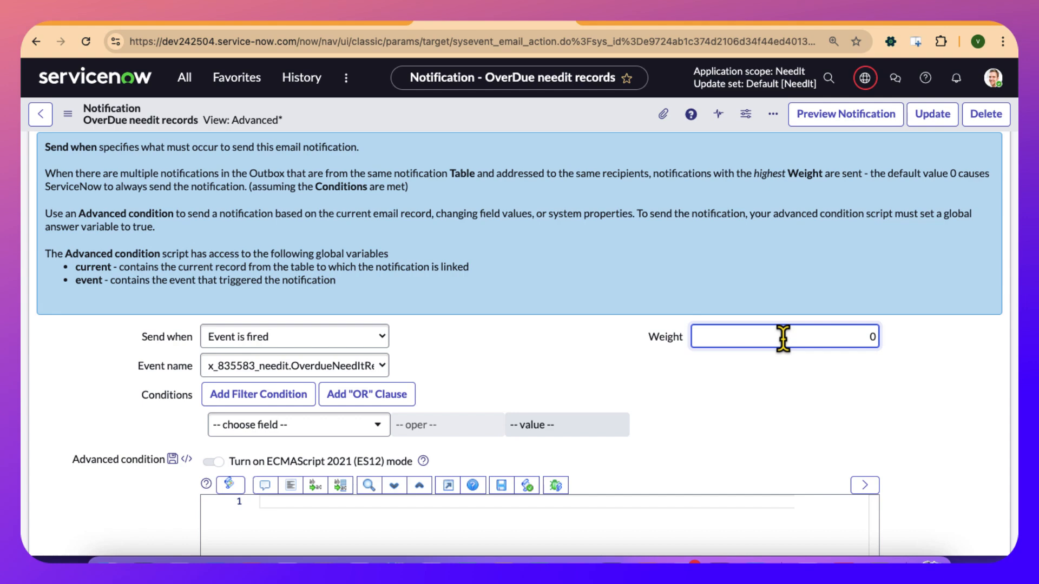
scroll(714, 376, "up", 1)
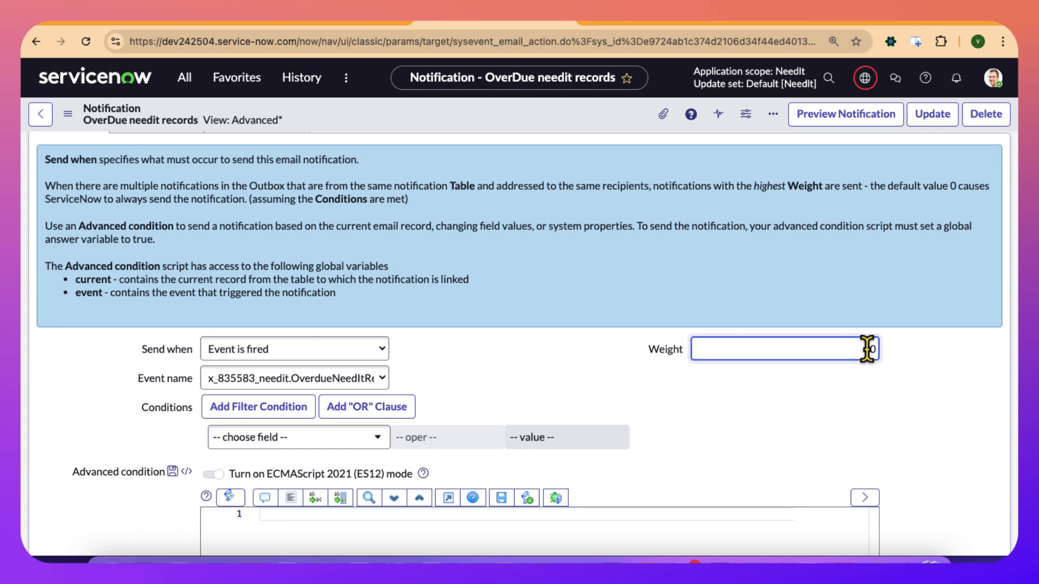
scroll(761, 375, "up", 3)
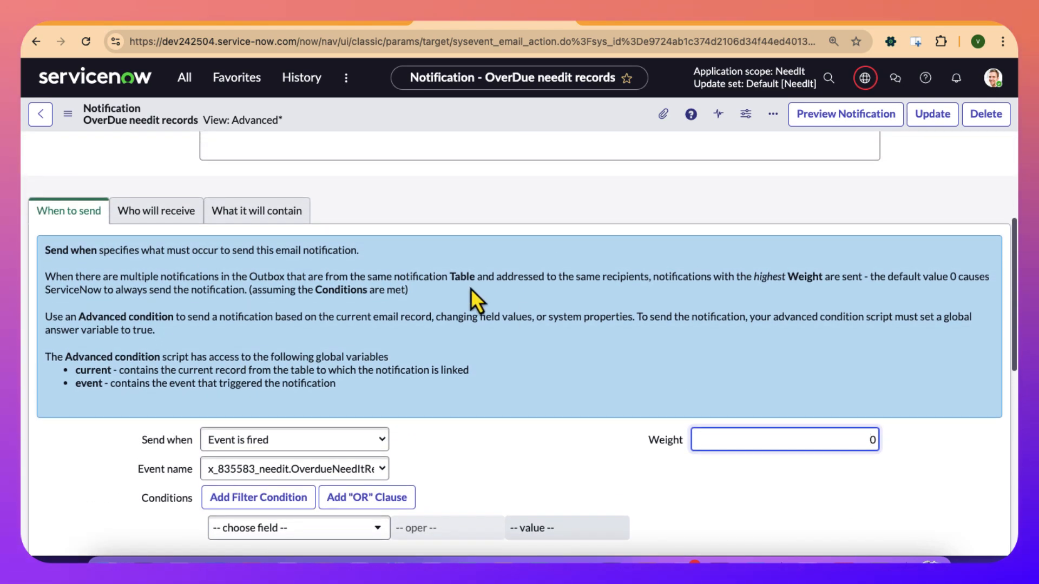
Open the Who will receive settings, browse the user lookup list for the Users field, and lock the field without adding anyone.
left_click(157, 214)
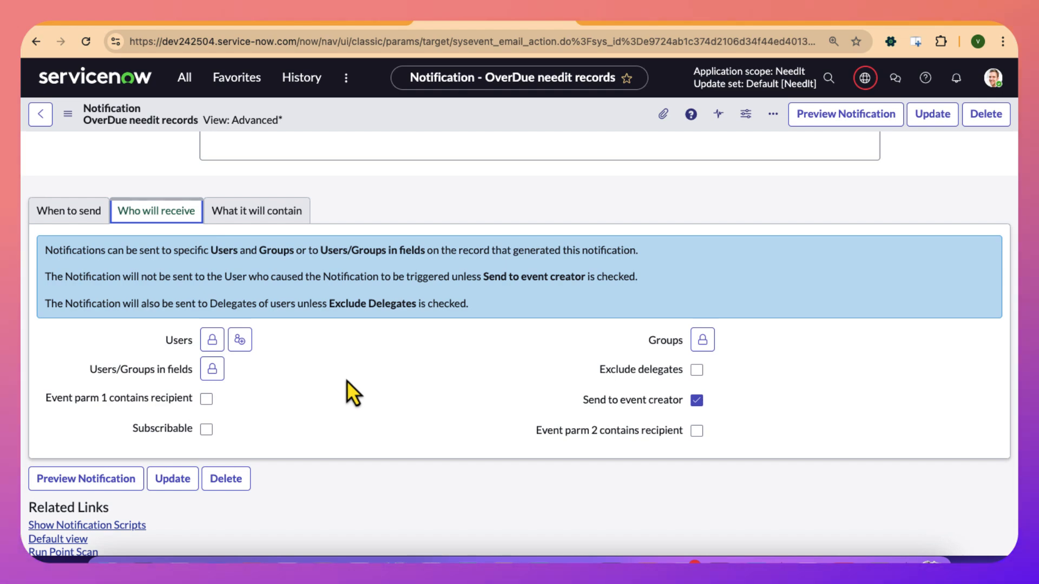
left_click(213, 341)
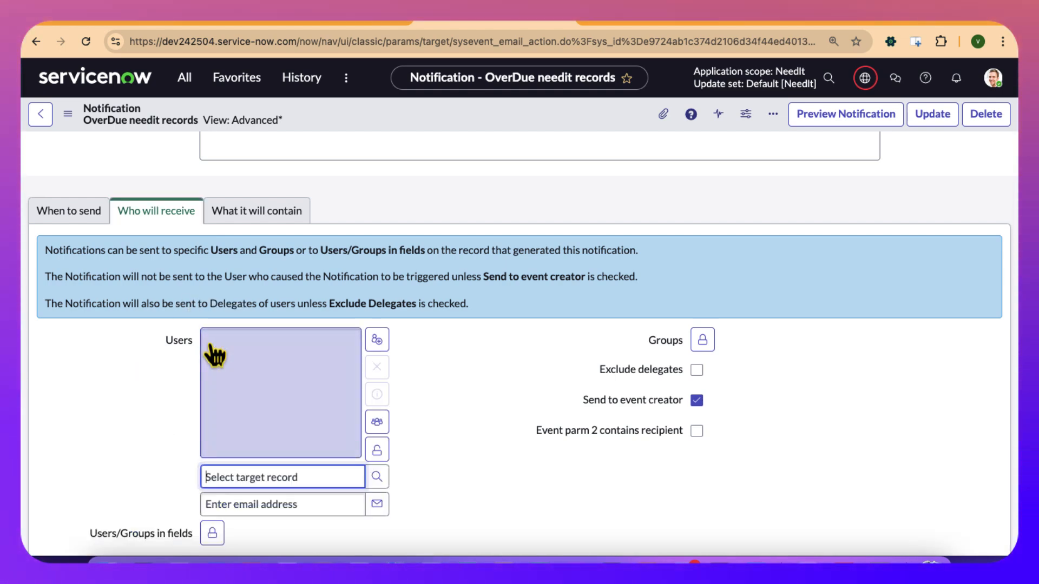
left_click(378, 483)
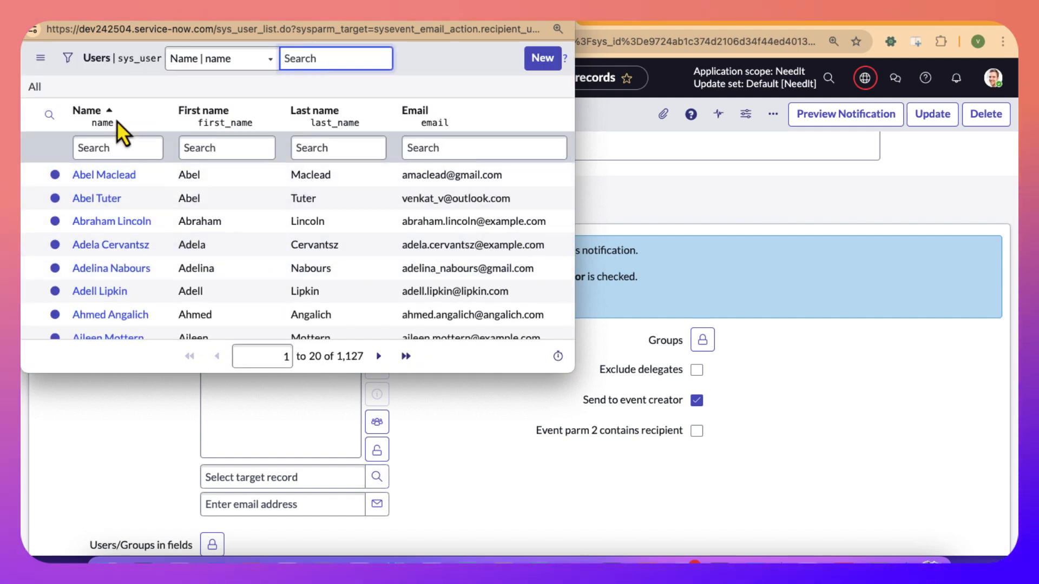
left_click(32, 30)
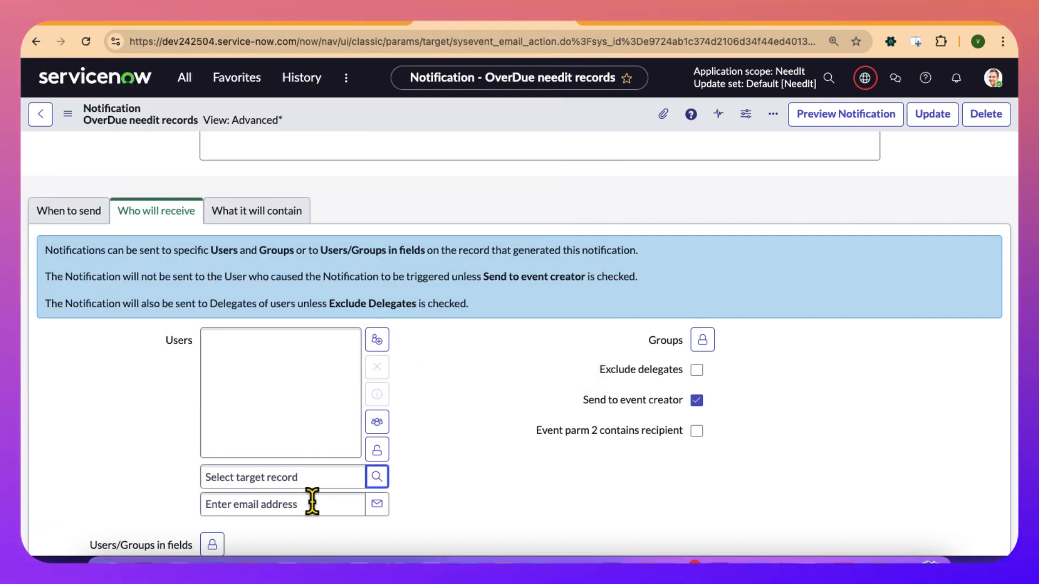
left_click(376, 450)
scroll(254, 335, "down", 3)
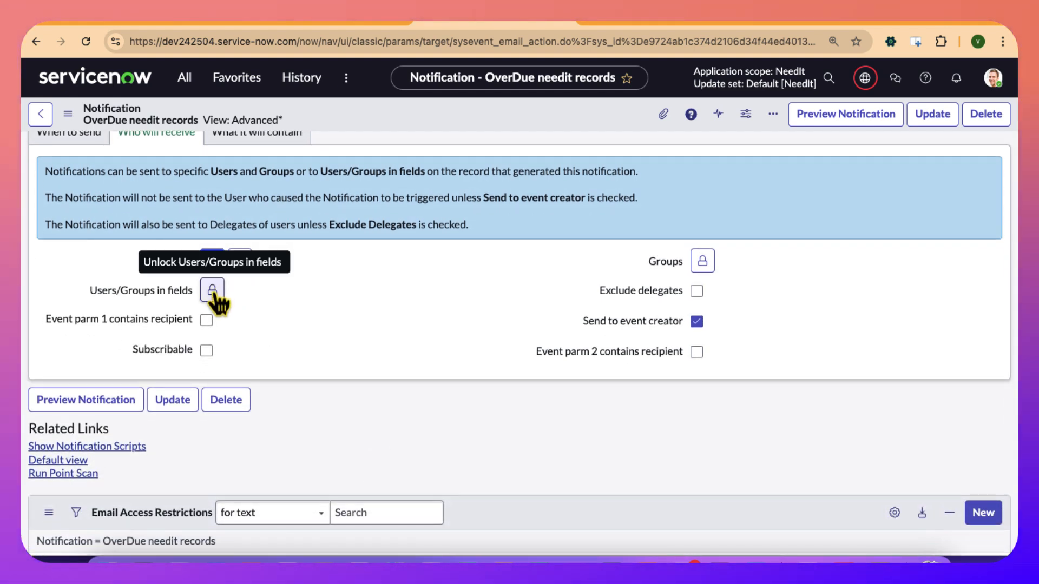
Unlock the Users/Groups in fields, Users and Groups recipient fields, and browse the group lookup list without choosing a group.
left_click(212, 290)
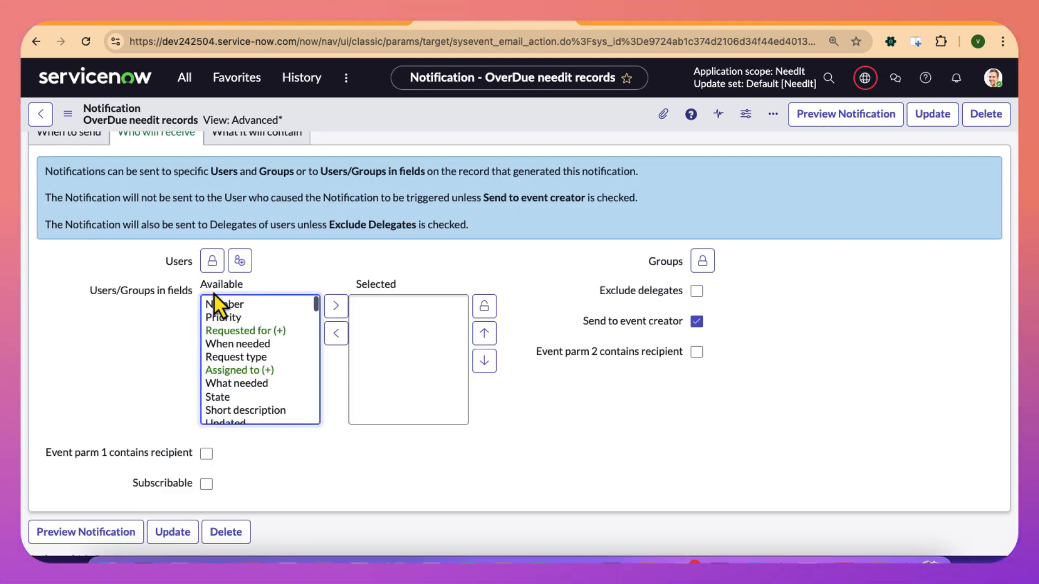
left_click(212, 262)
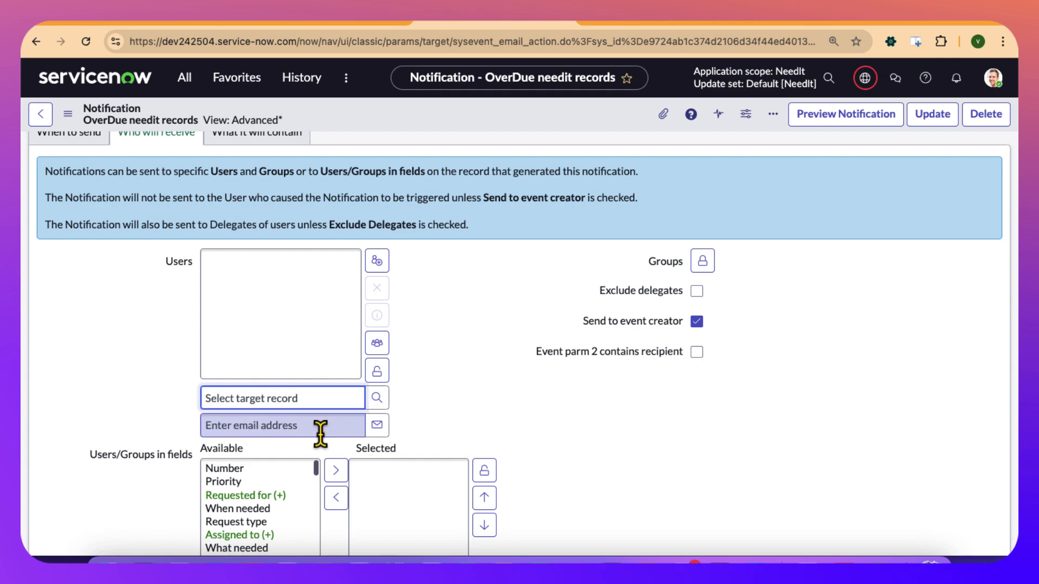
scroll(320, 427, "down", 3)
scroll(321, 436, "up", 2)
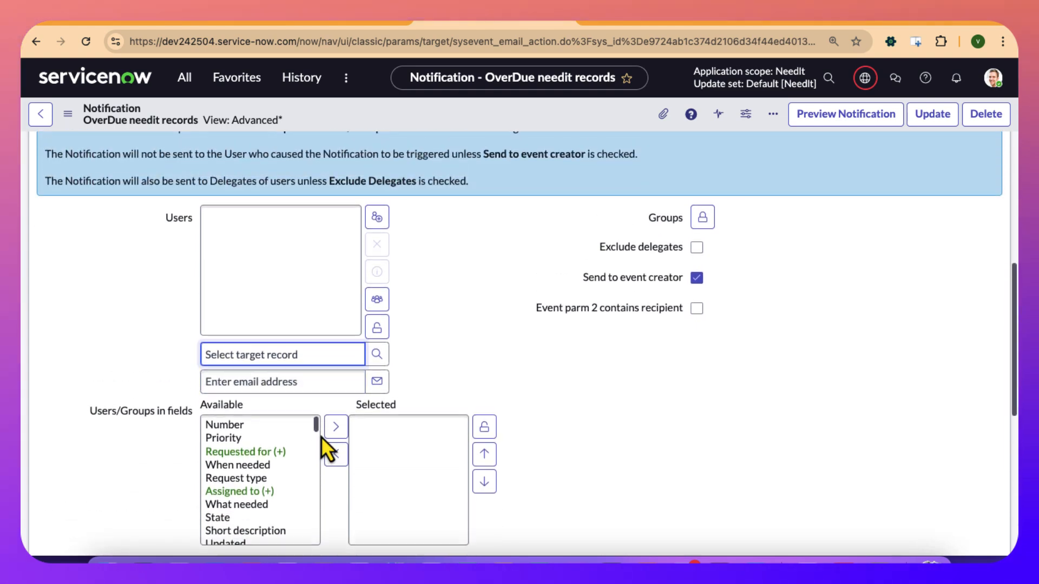
left_click(703, 218)
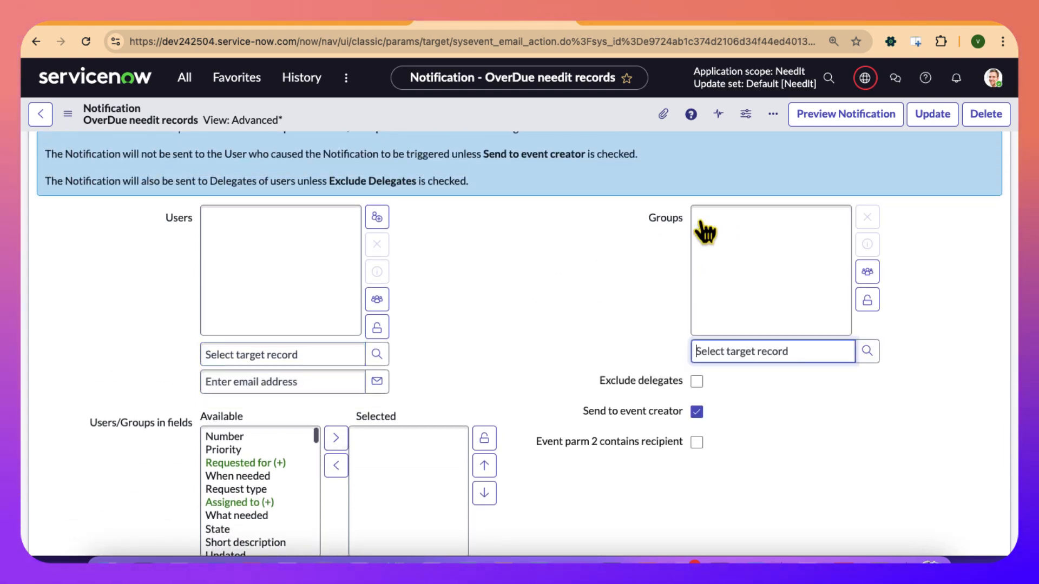
left_click(866, 351)
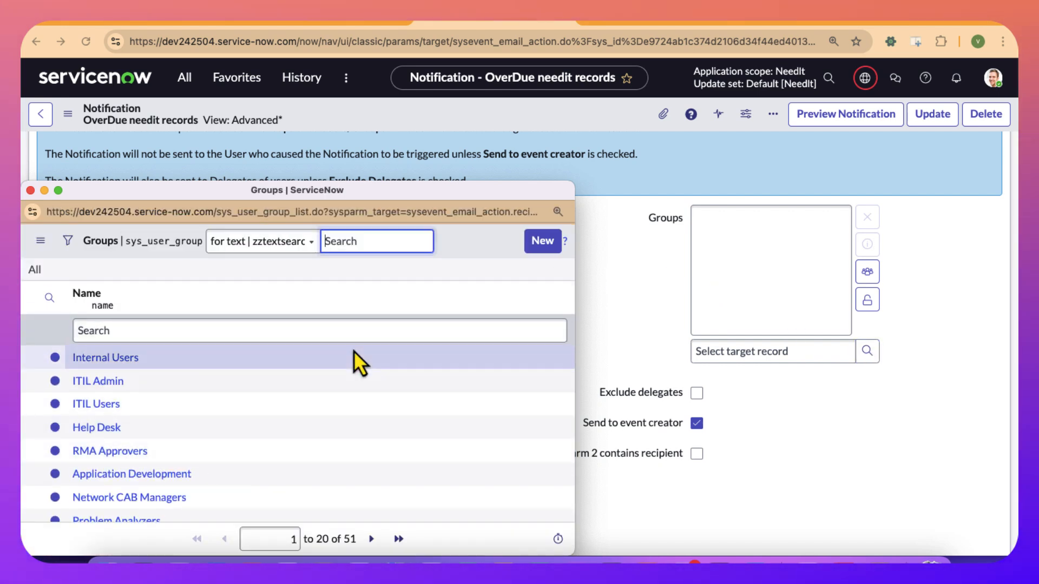
left_click(30, 191)
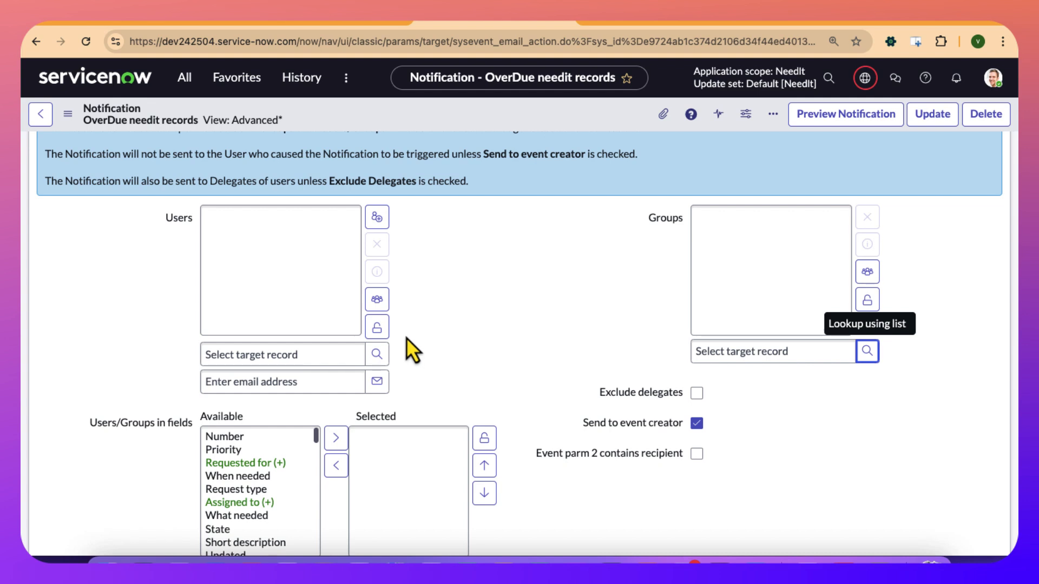
Add Assigned to as a recipient under Users/Groups in fields and lock the selection.
scroll(449, 340, "down", 2)
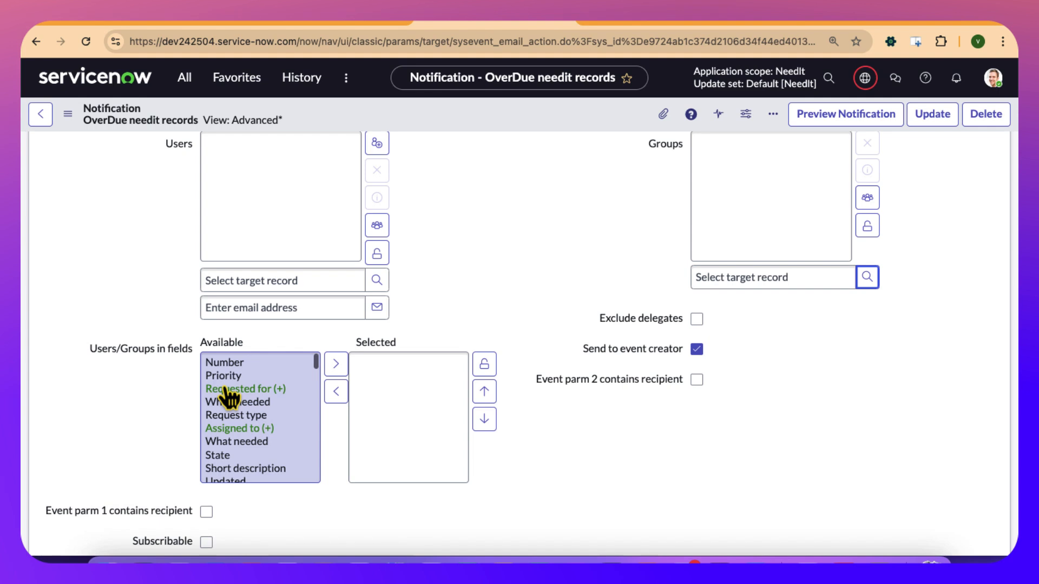
left_click(259, 429)
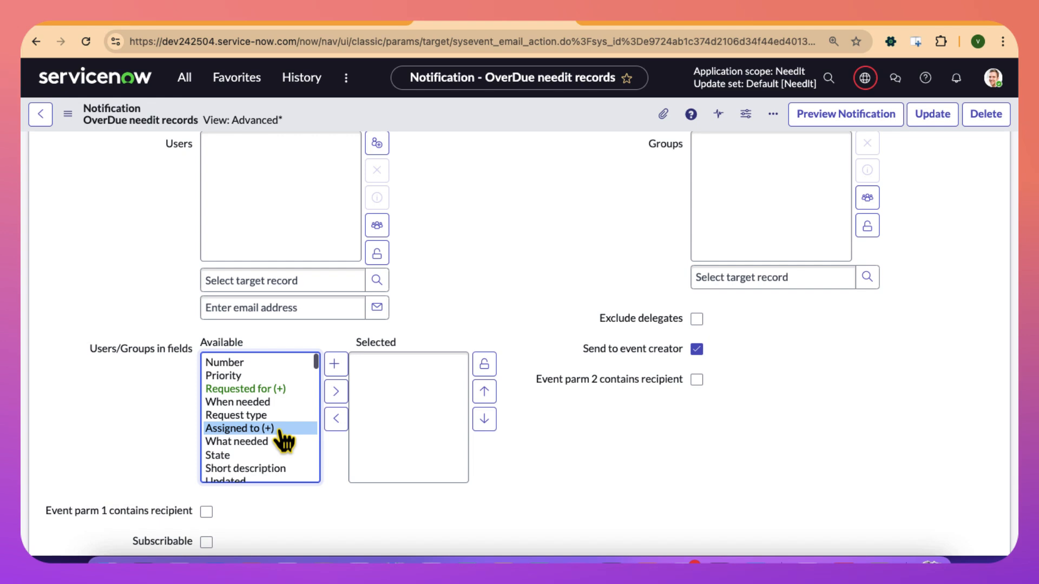
left_click(336, 392)
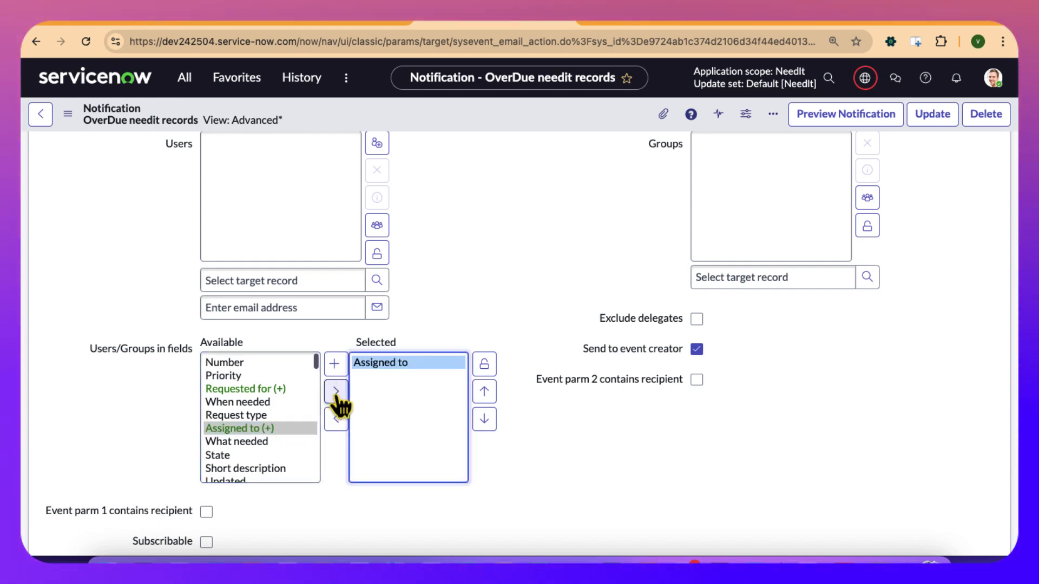
left_click(490, 367)
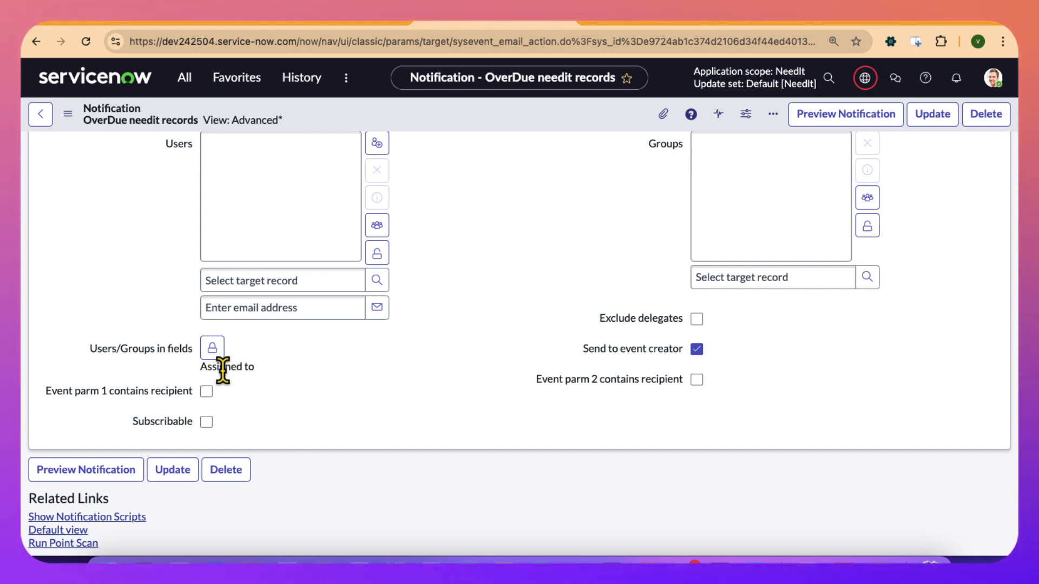
Enable Event parm 1 contains recipient and Event parm 2 contains recipient for the notification.
scroll(222, 371, "up", 2)
scroll(197, 336, "up", 2)
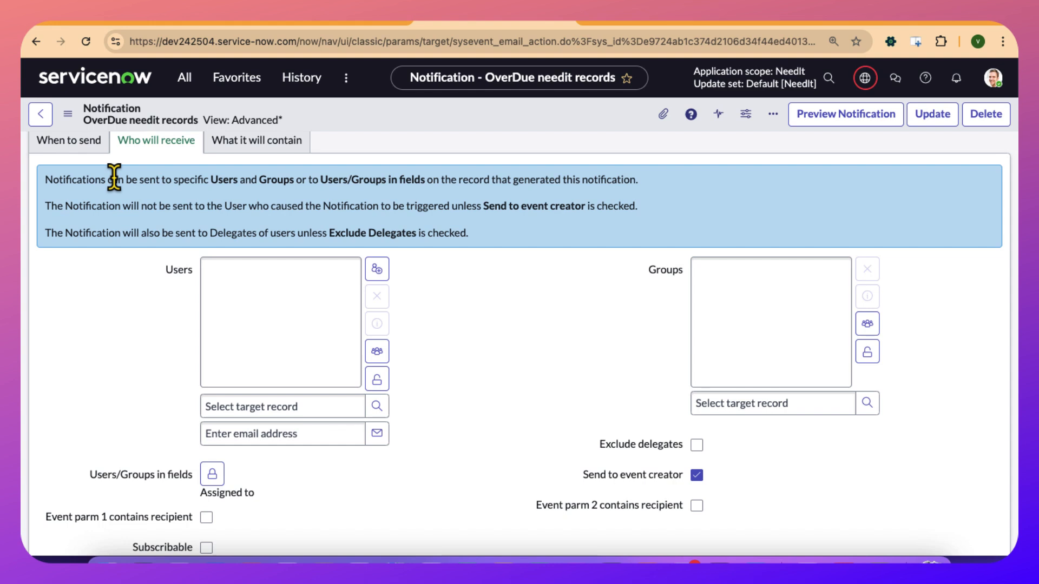
scroll(145, 292, "down", 3)
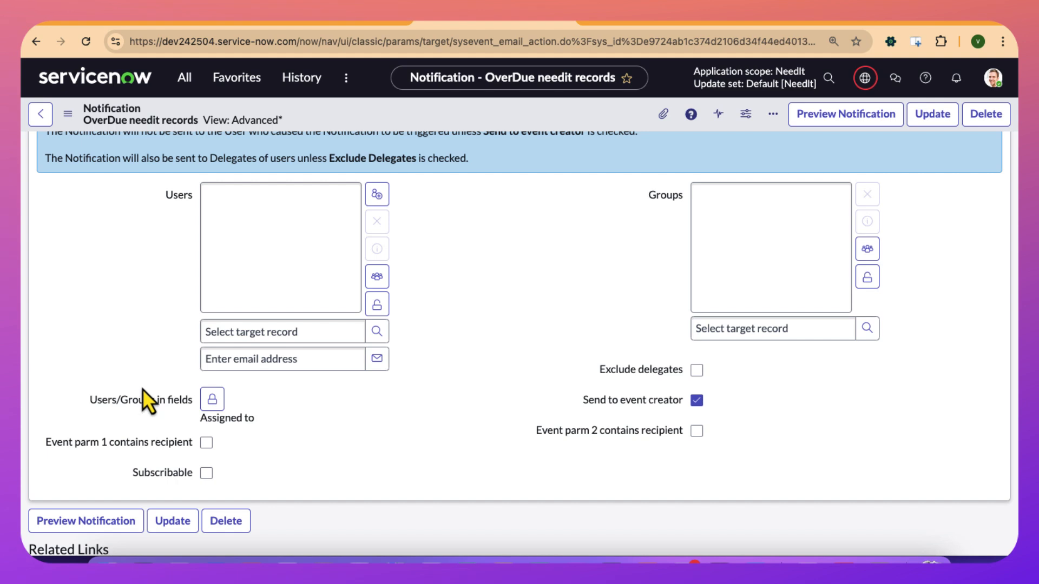
left_click(135, 443)
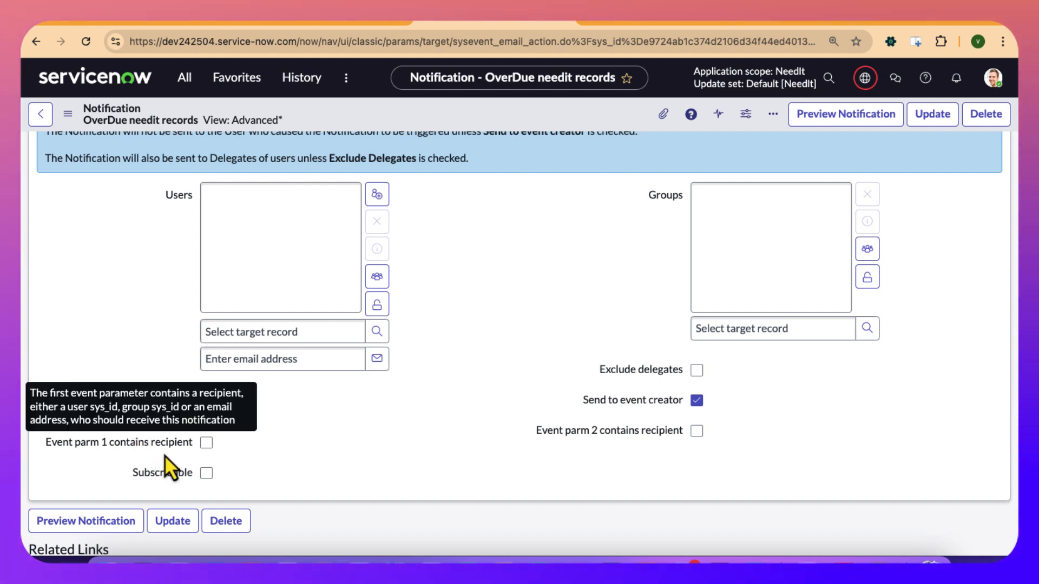
left_click(206, 446)
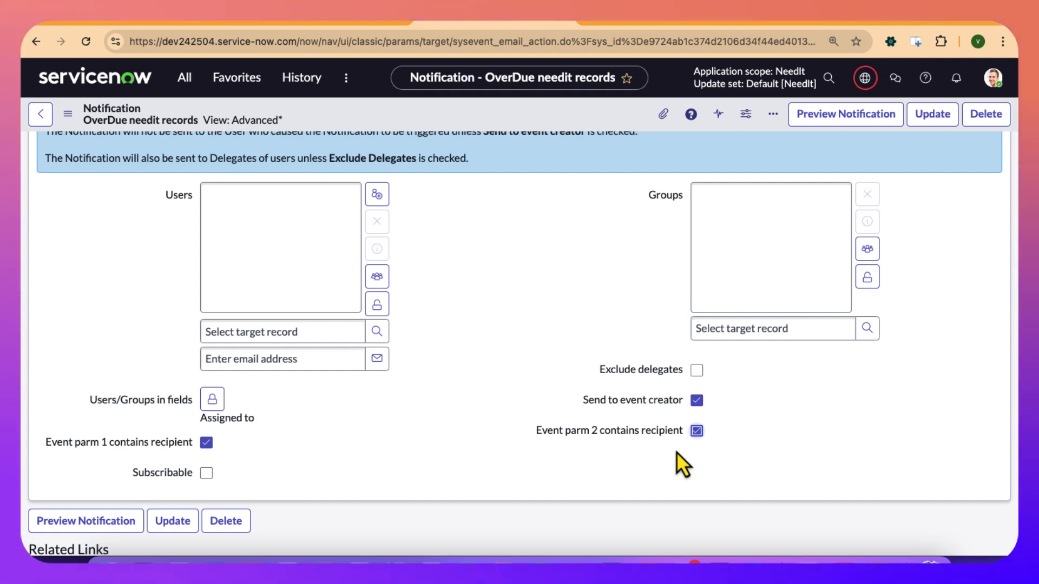
Return to the When to send settings and check the options available for Send when.
scroll(504, 453, "up", 5)
left_click(94, 281)
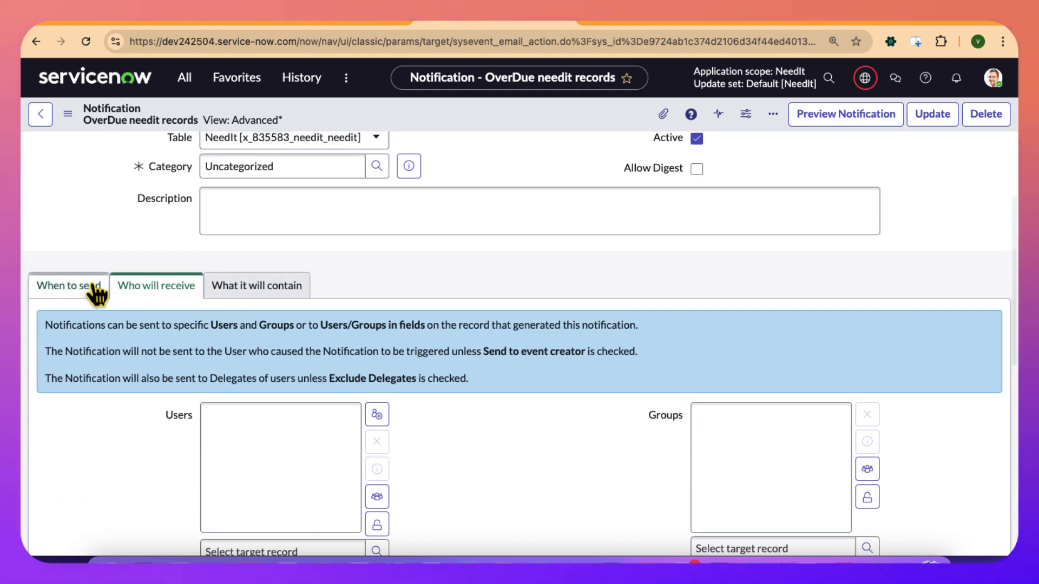
scroll(93, 274, "down", 3)
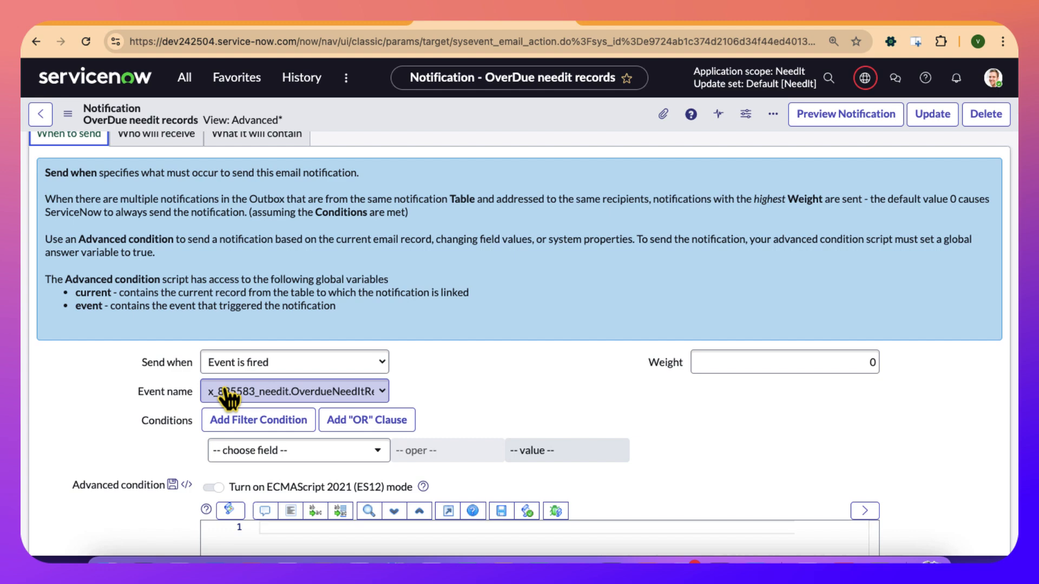
left_click(237, 364)
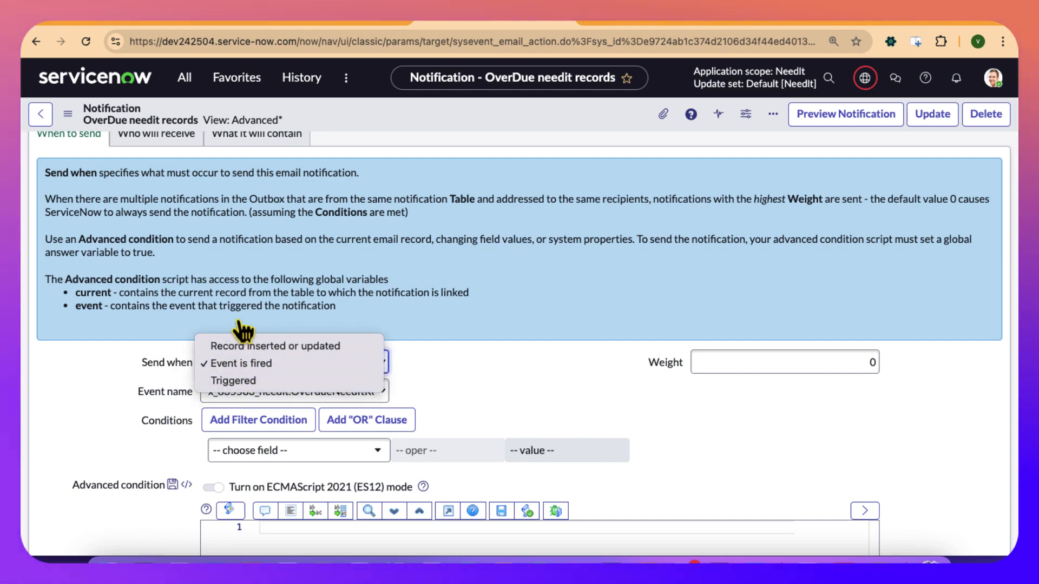
Review the recipient settings of the notification under Who will receive.
left_click(159, 145)
scroll(216, 372, "down", 3)
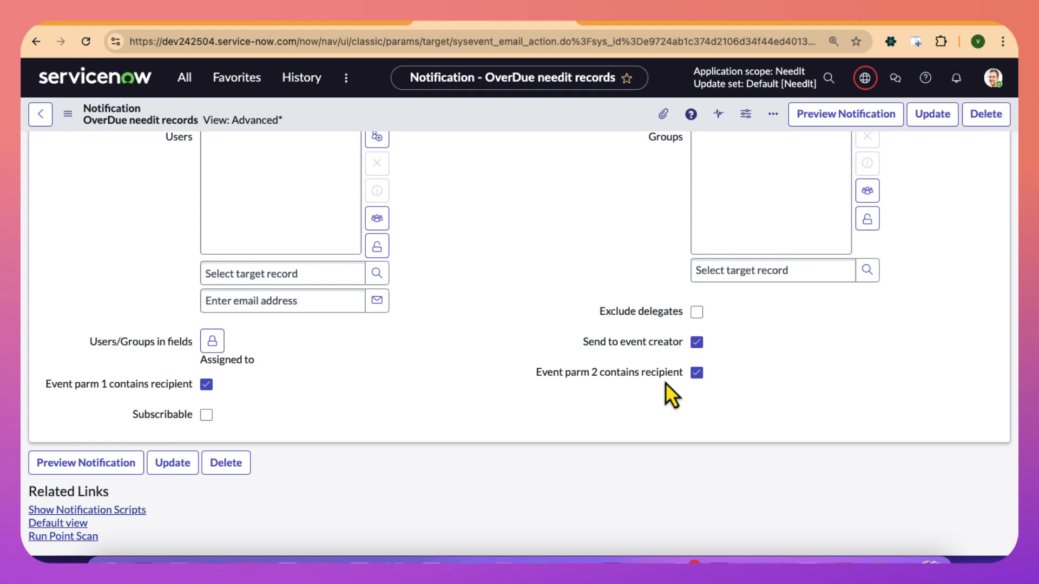
scroll(596, 401, "up", 3)
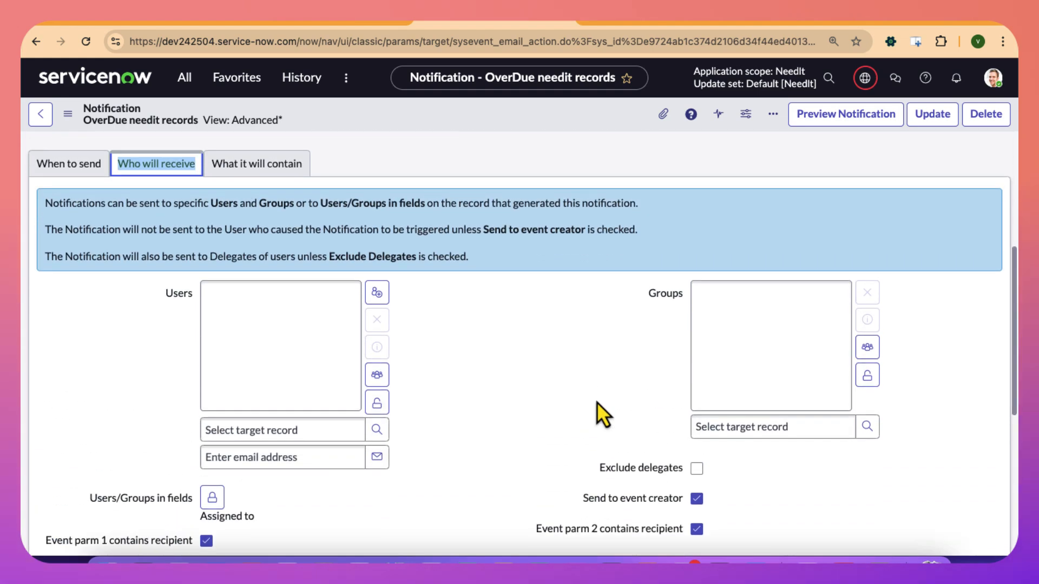
Check the content type options under What it will contain, keeping HTML only, and set the notification's importance to High.
left_click(264, 169)
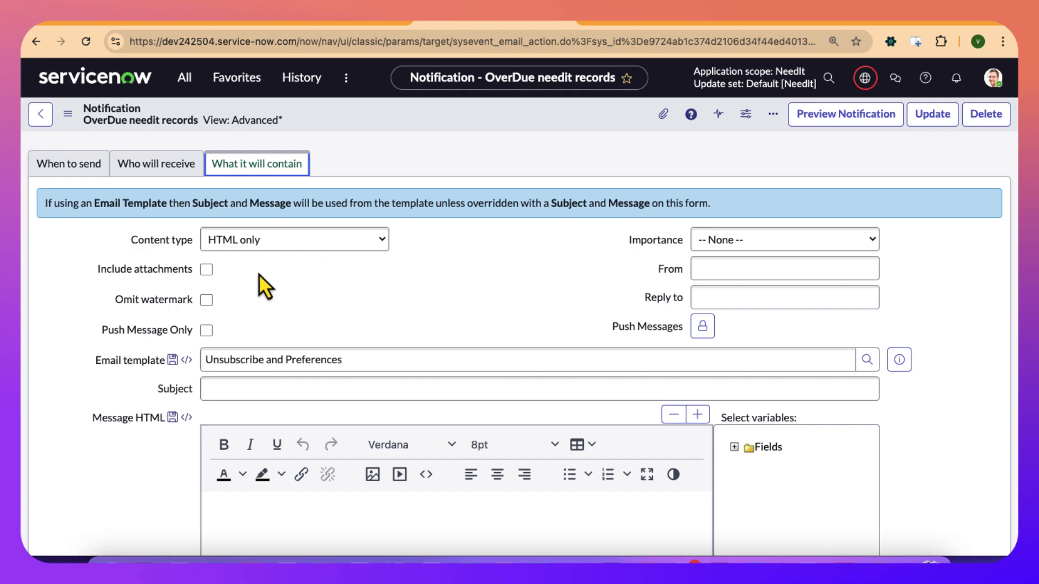
left_click(257, 249)
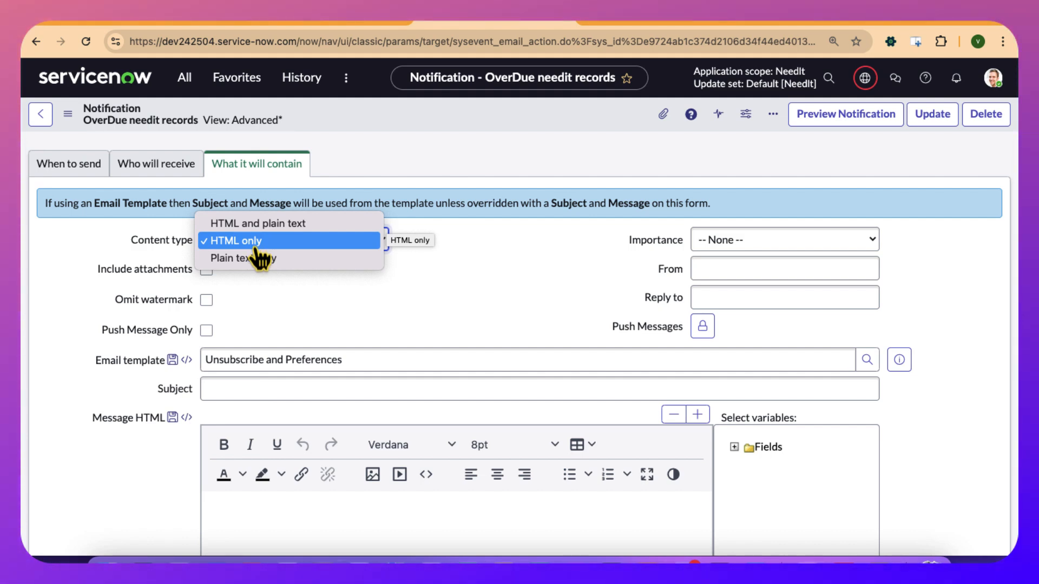
left_click(403, 253)
left_click(735, 245)
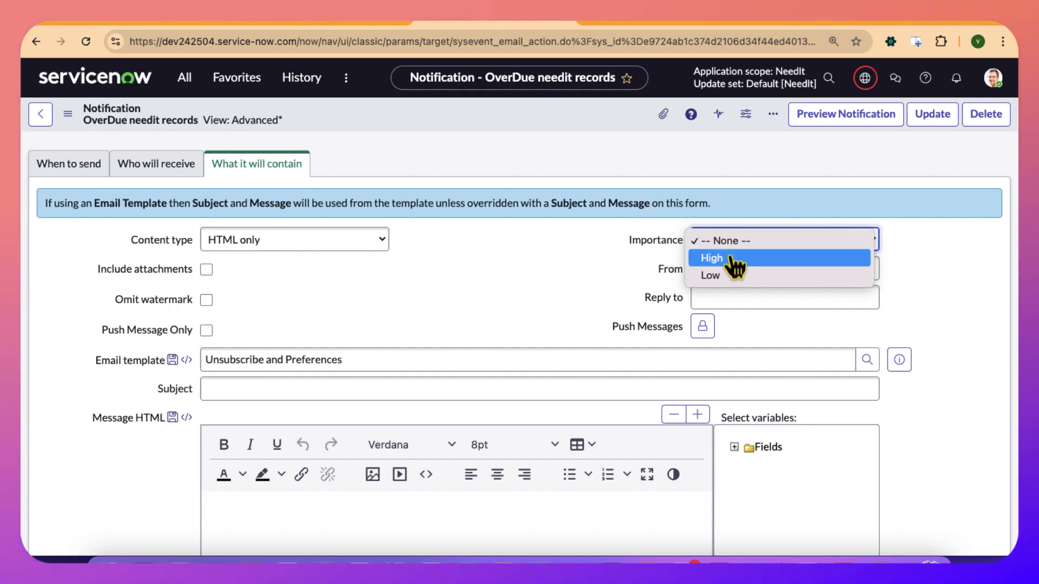
left_click(731, 258)
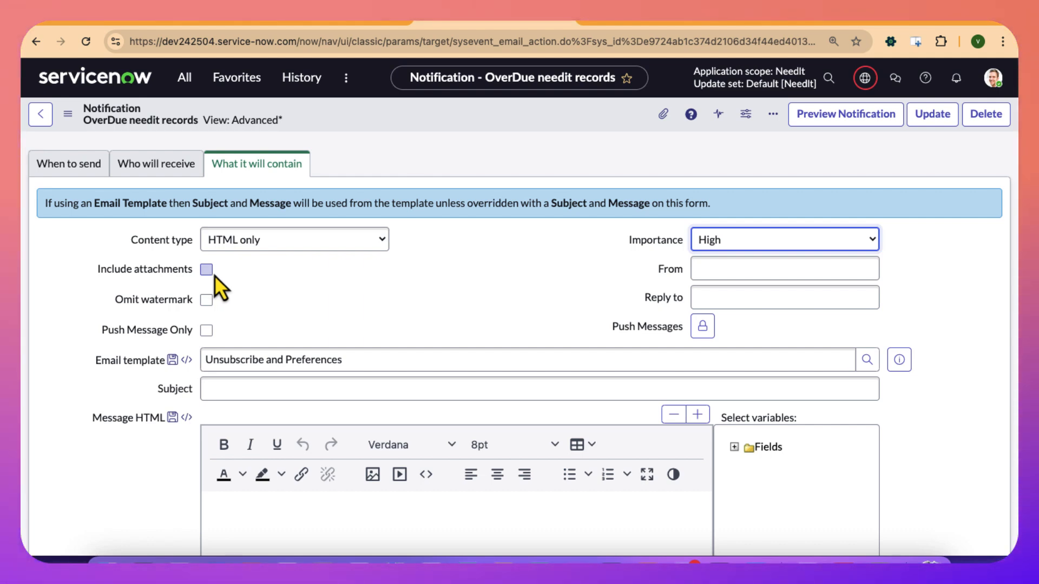
left_click(719, 270)
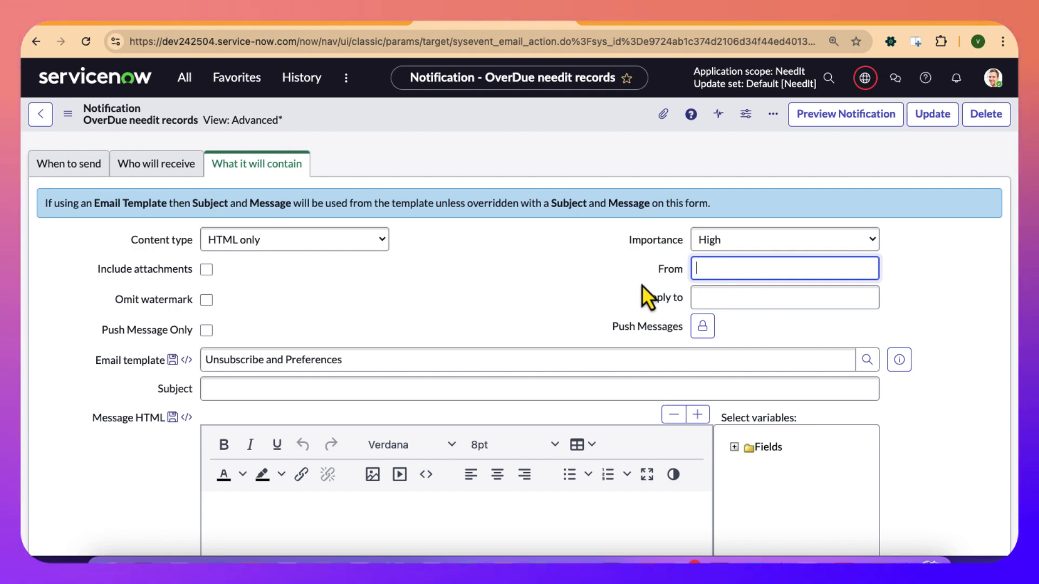
Enter "overdue NeedIt task" as the subject of the notification email.
left_click(384, 388)
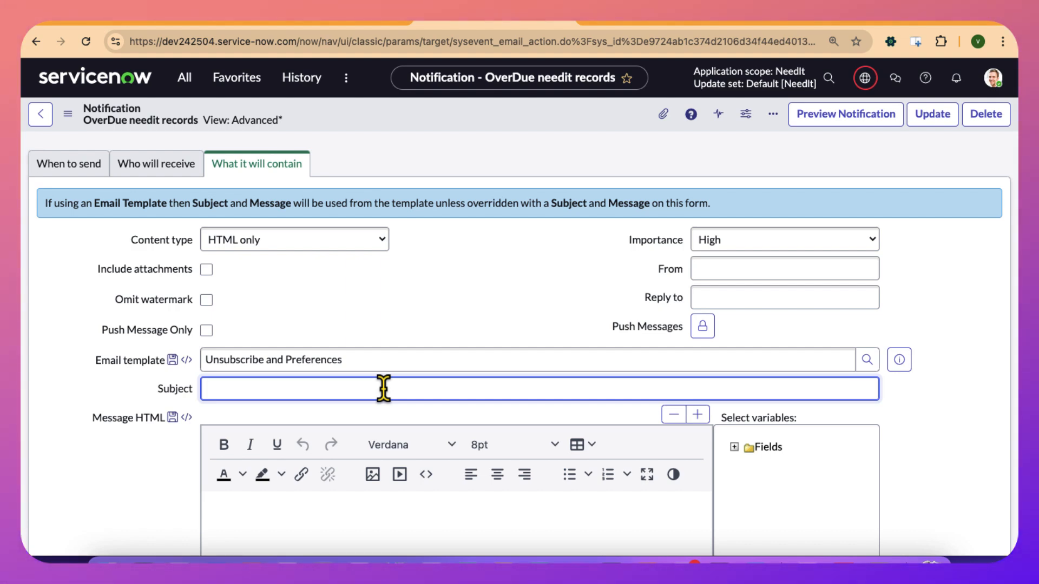
type("rdue ")
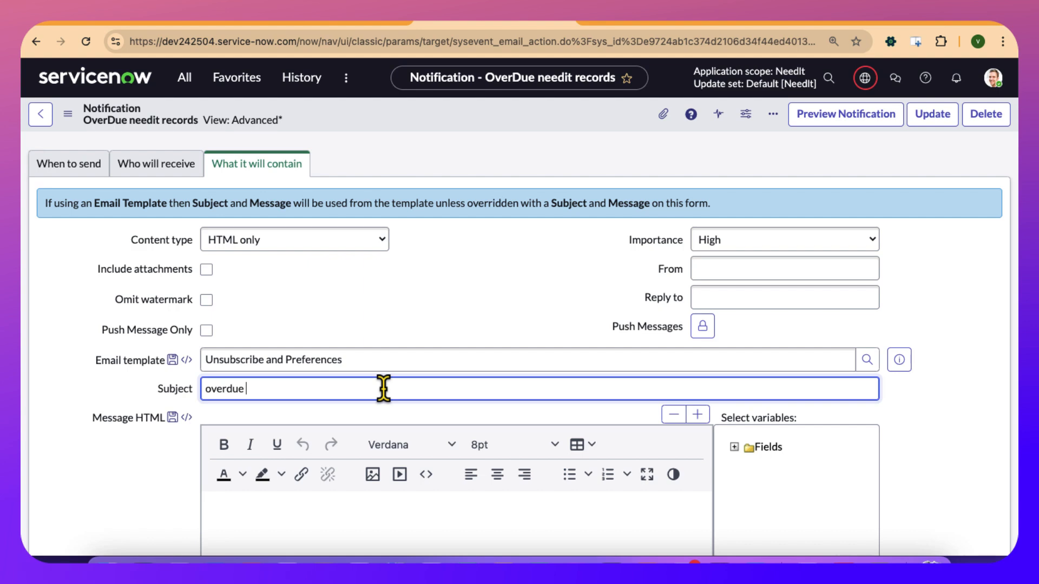
type("NeedT")
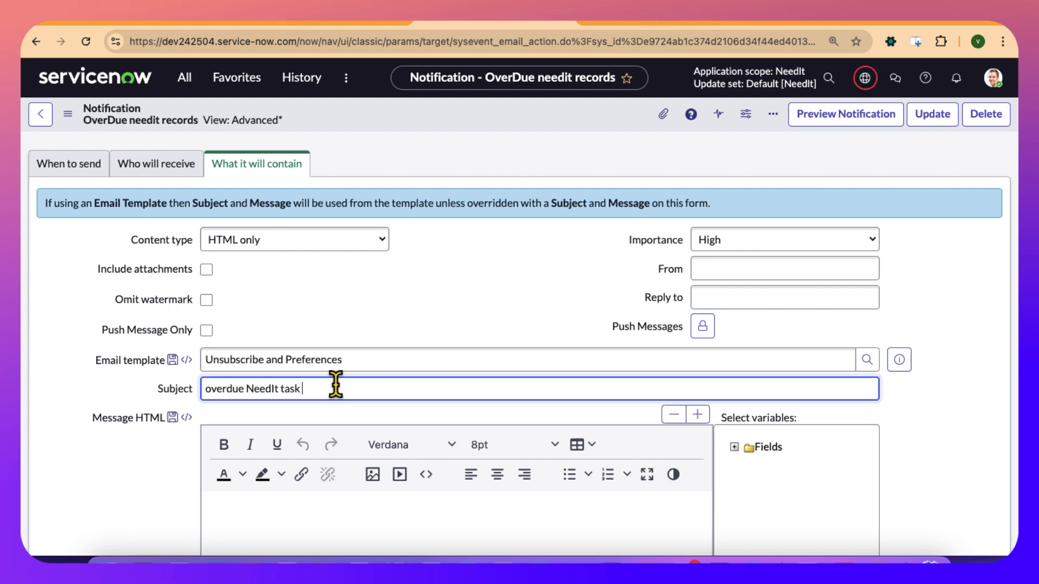
type("$")
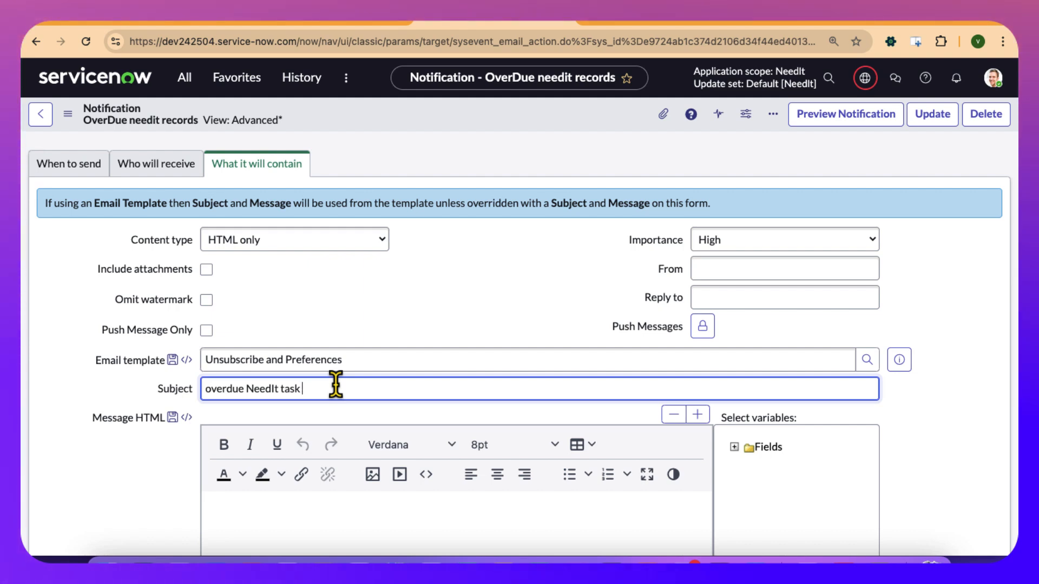
Insert the Number variable from the record's fields into the message body, then cut the inserted text out.
left_click(734, 448)
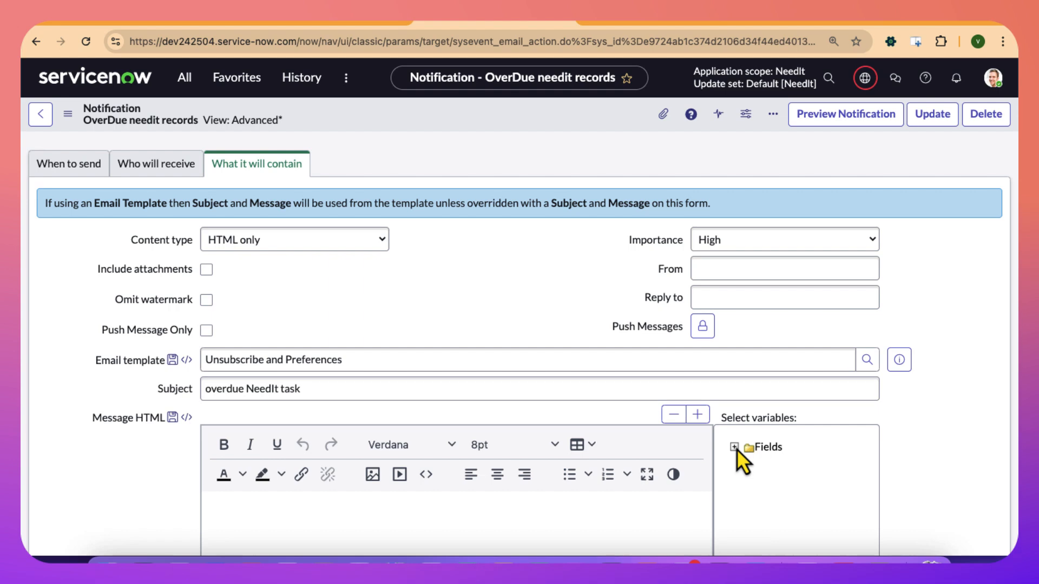
scroll(747, 505, "down", 10)
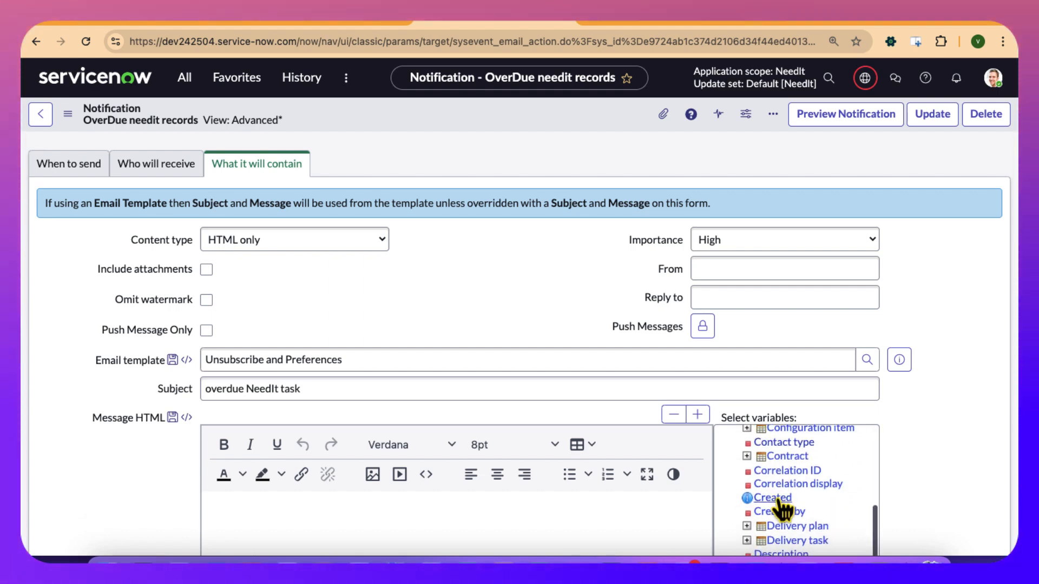
scroll(779, 506, "down", 5)
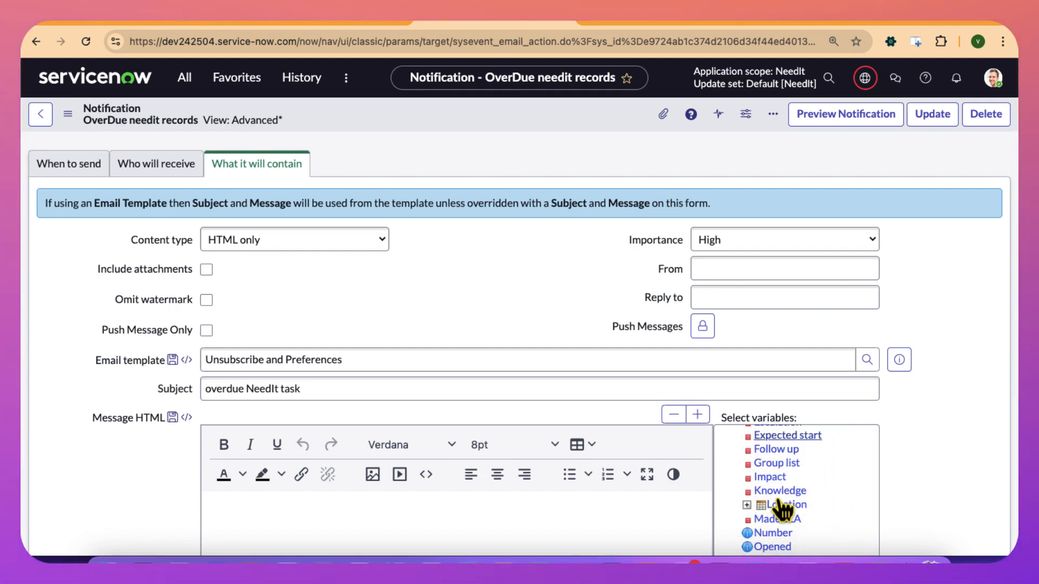
scroll(779, 509, "down", 5)
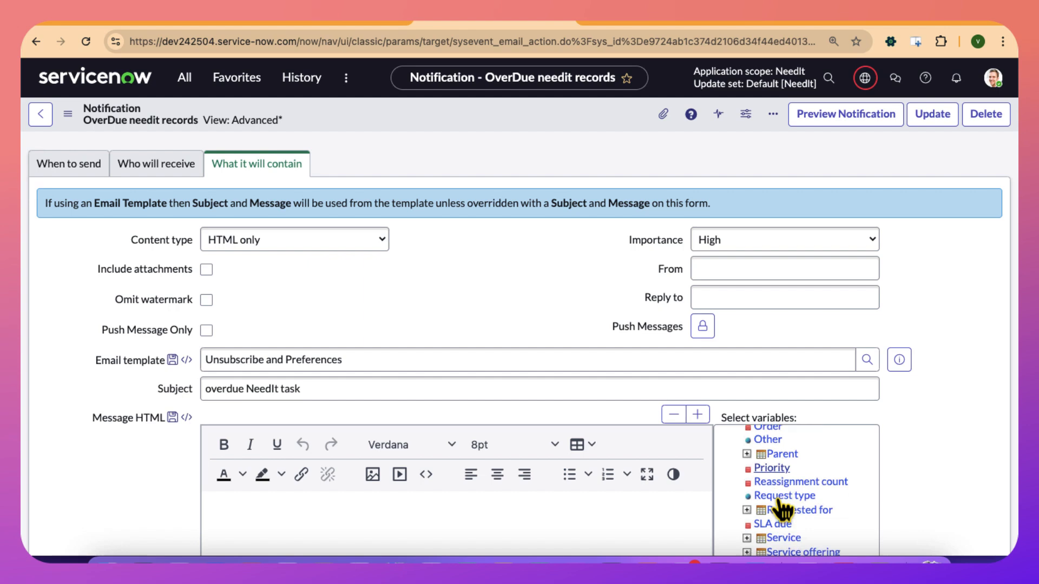
scroll(781, 510, "up", 4)
scroll(781, 509, "up", 8)
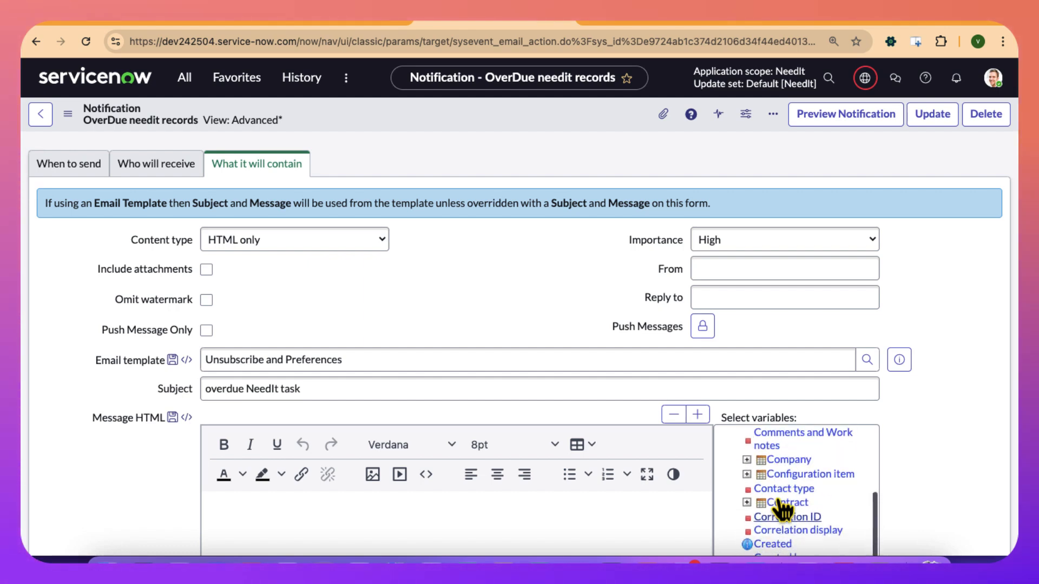
scroll(779, 506, "down", 6)
scroll(778, 501, "up", 2)
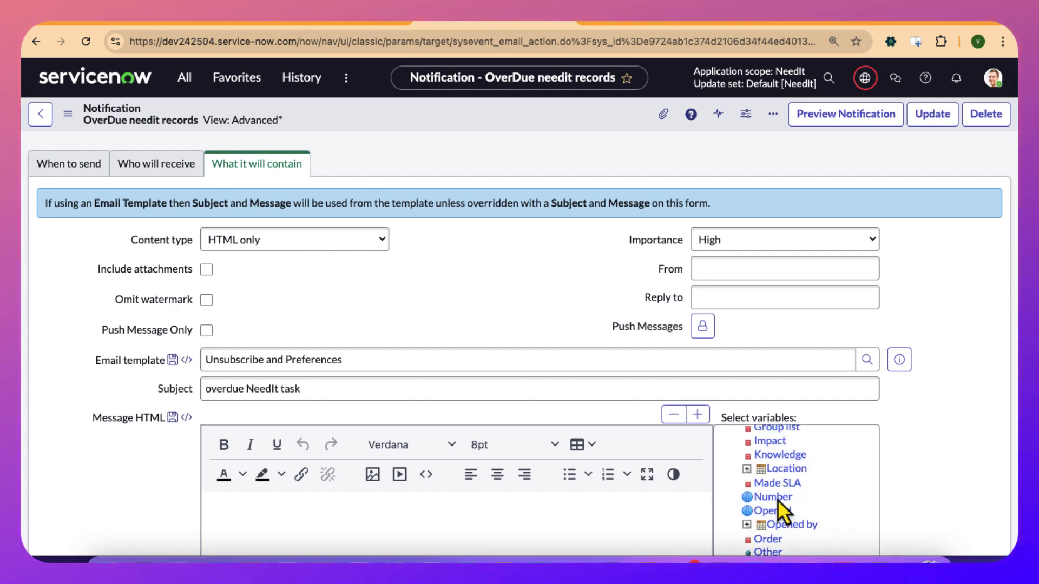
scroll(777, 498, "up", 2)
scroll(778, 498, "down", 6)
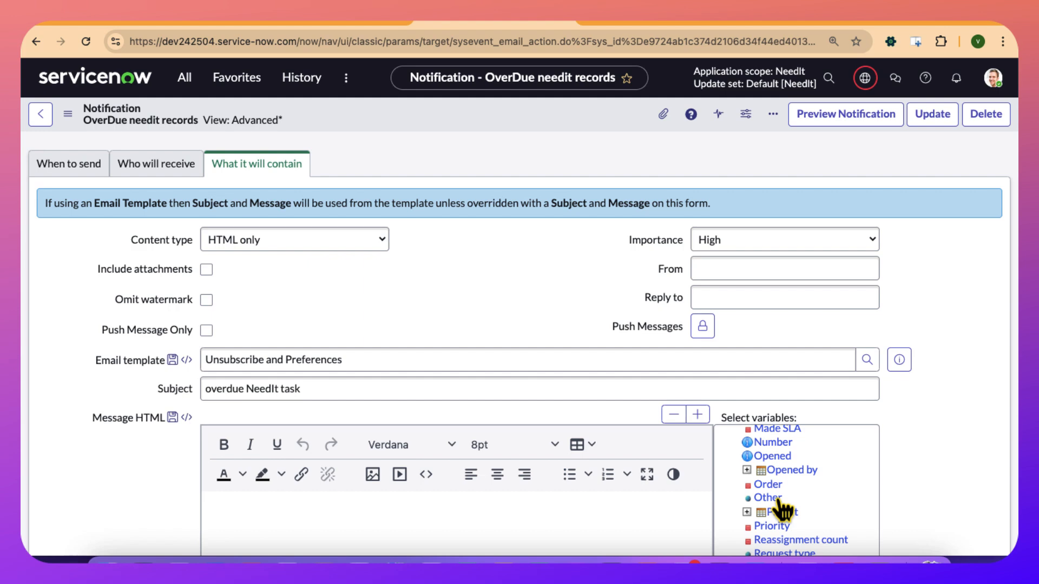
scroll(781, 509, "up", 8)
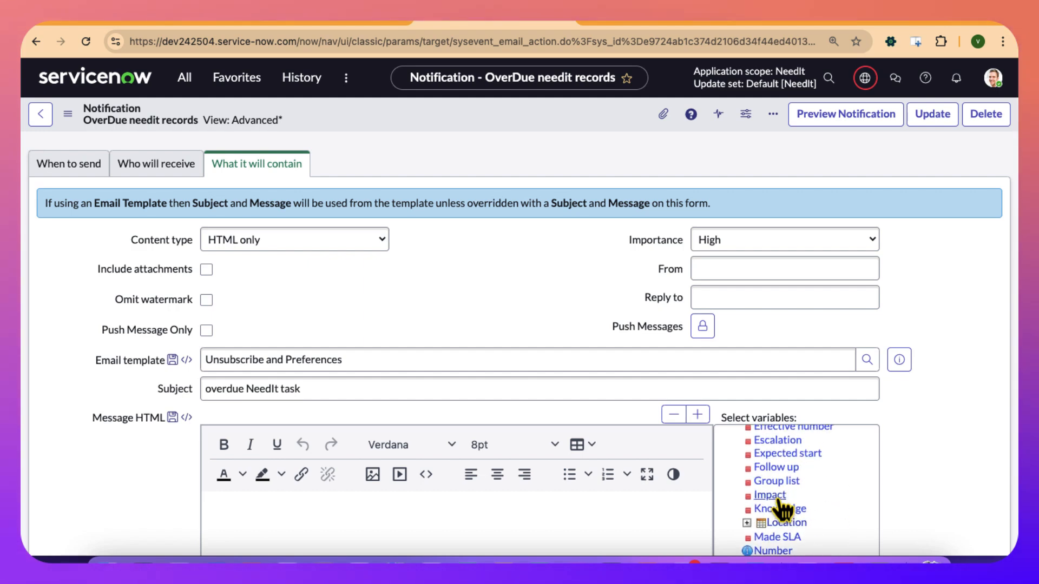
scroll(780, 508, "up", 5)
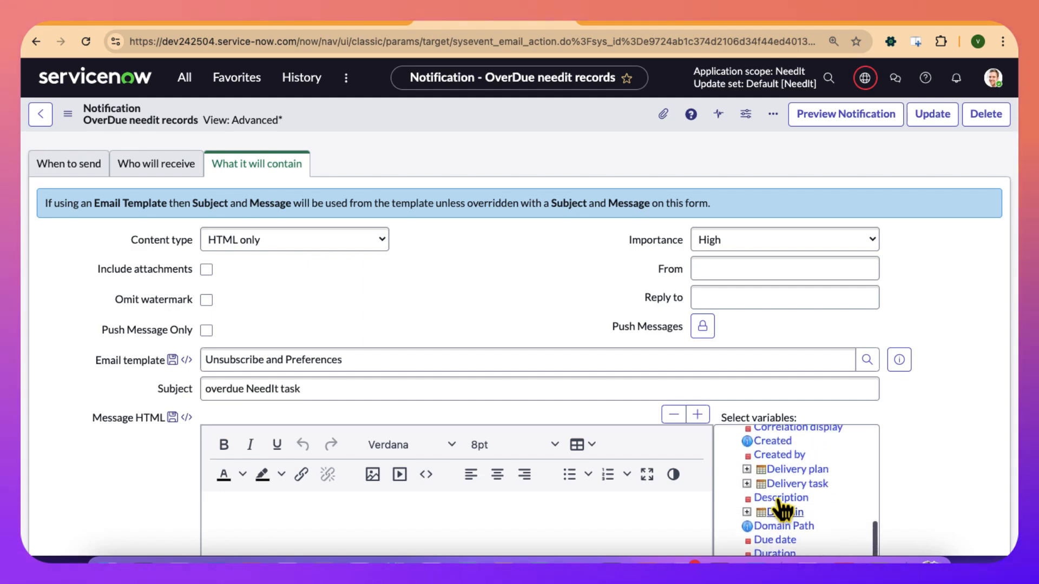
scroll(781, 508, "down", 6)
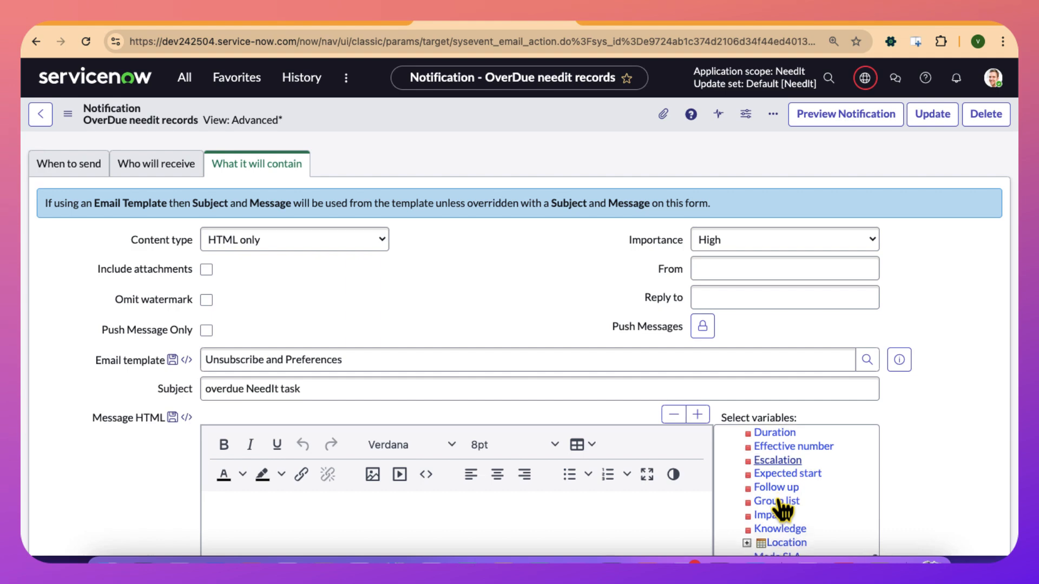
scroll(781, 509, "down", 2)
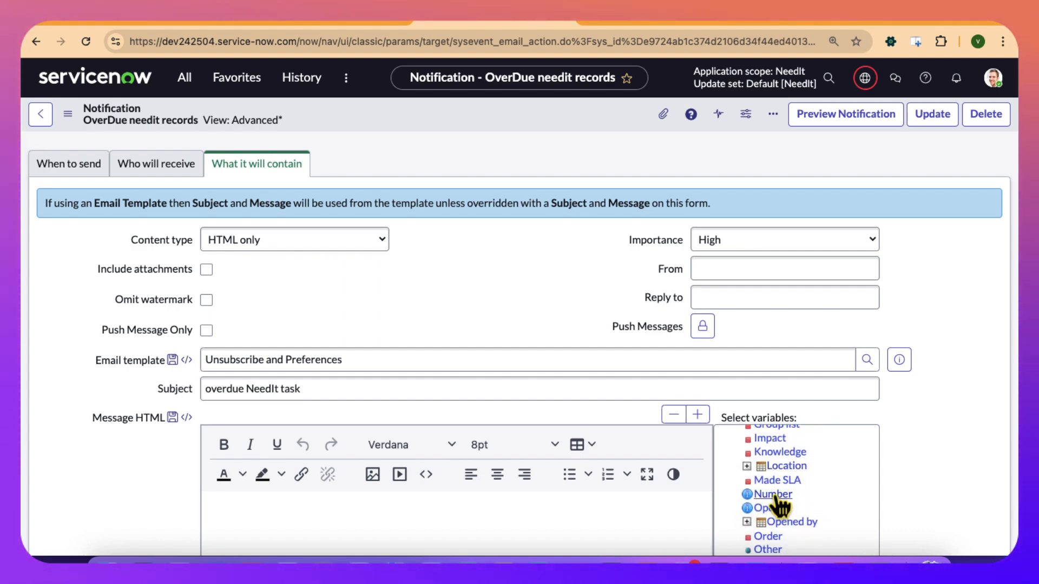
left_click(774, 497)
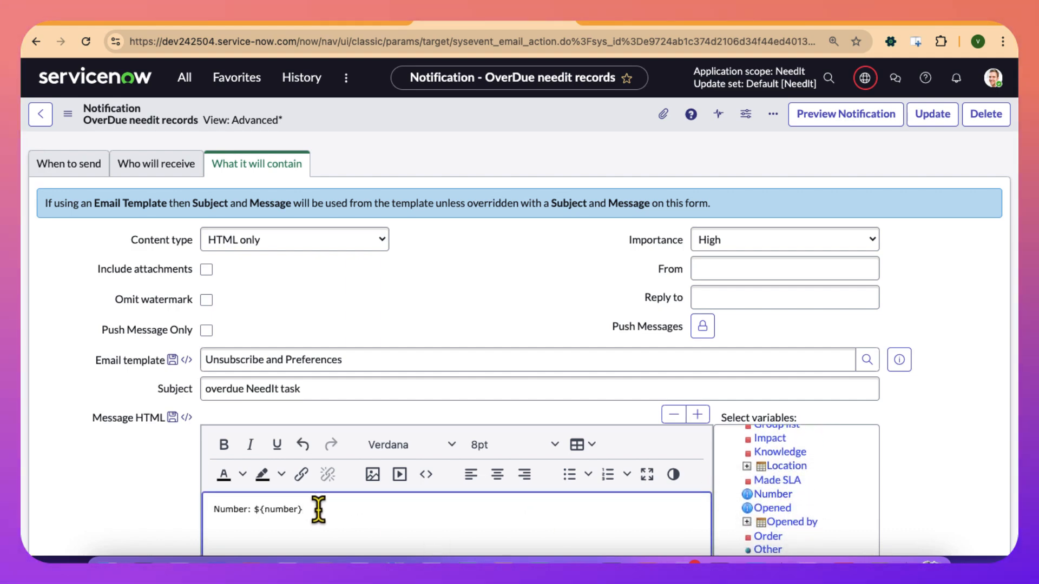
left_click_drag(318, 509, 217, 508)
key("super+c")
key("BackSpace")
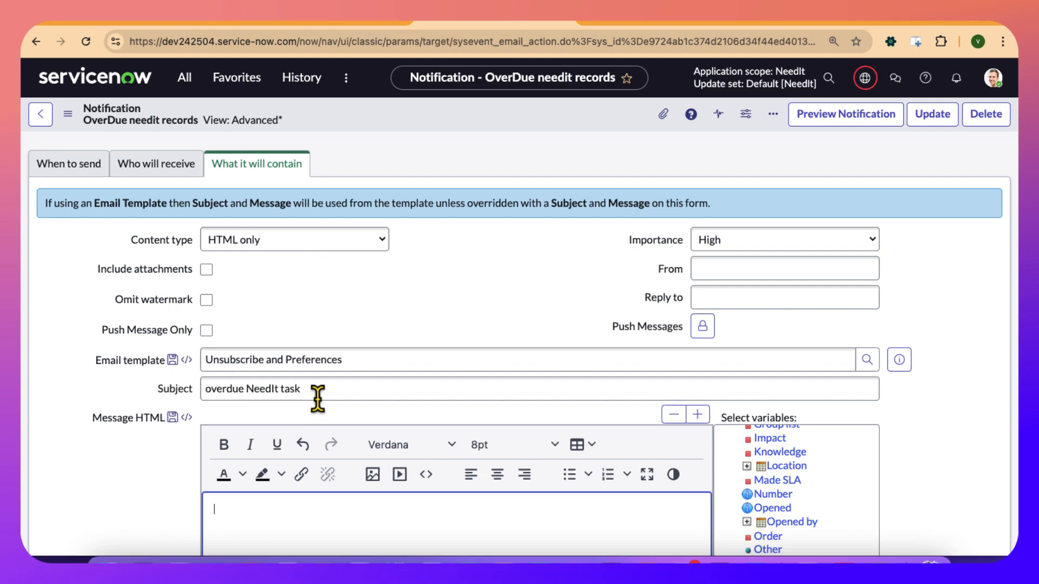
Paste the number variable at the end of the subject and remove its label so it reads "overdue NeedIt task ${number}".
left_click(319, 388)
key("super+v")
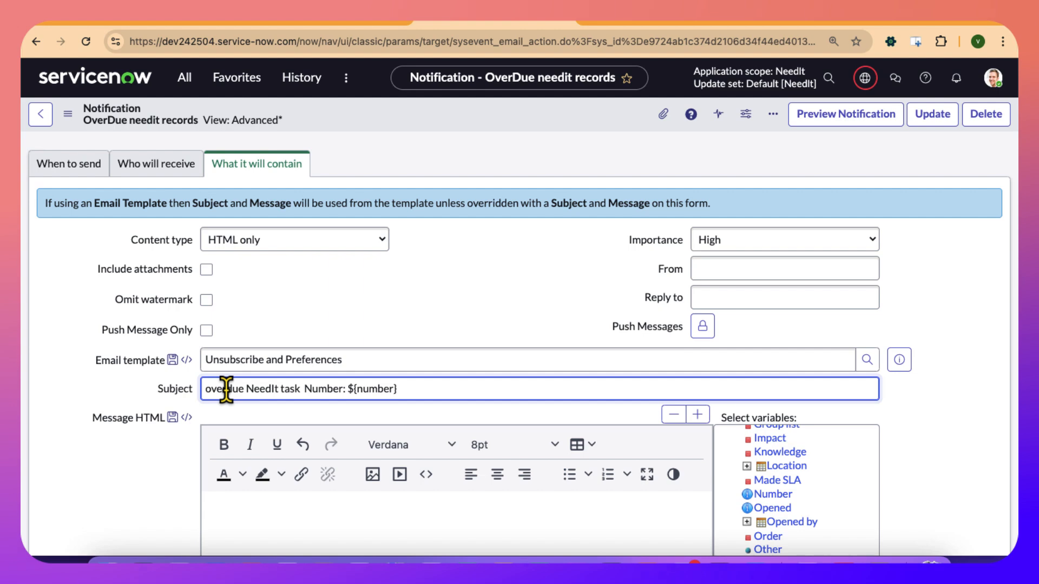
left_click(300, 389)
key("Delete")
key("Delete")
key("Delete")
key("Delete")
key("Delete")
key("Delete")
key("Delete")
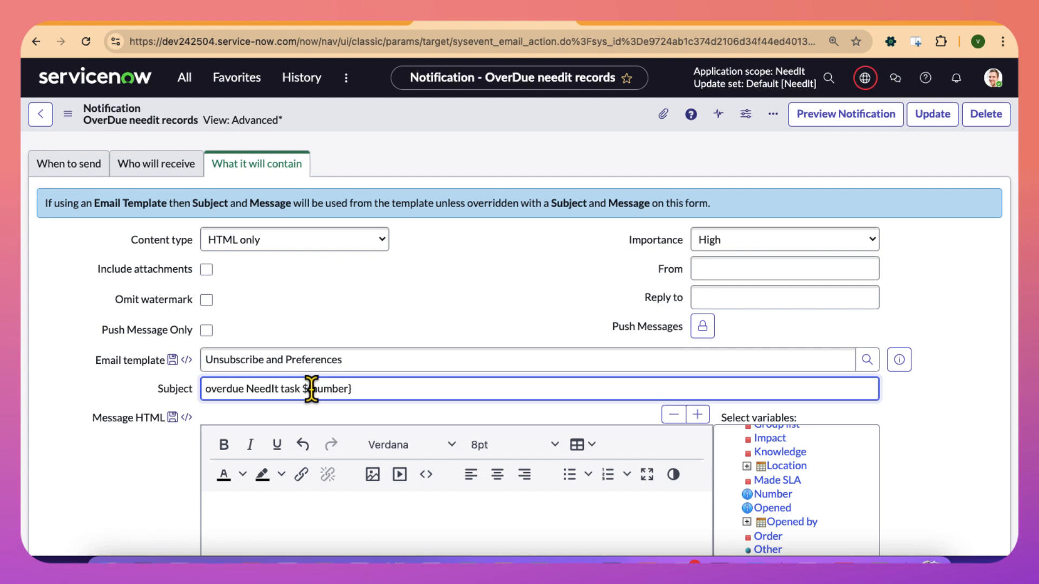
Begin the HTML message body with the greeting "Dear".
left_click(308, 512)
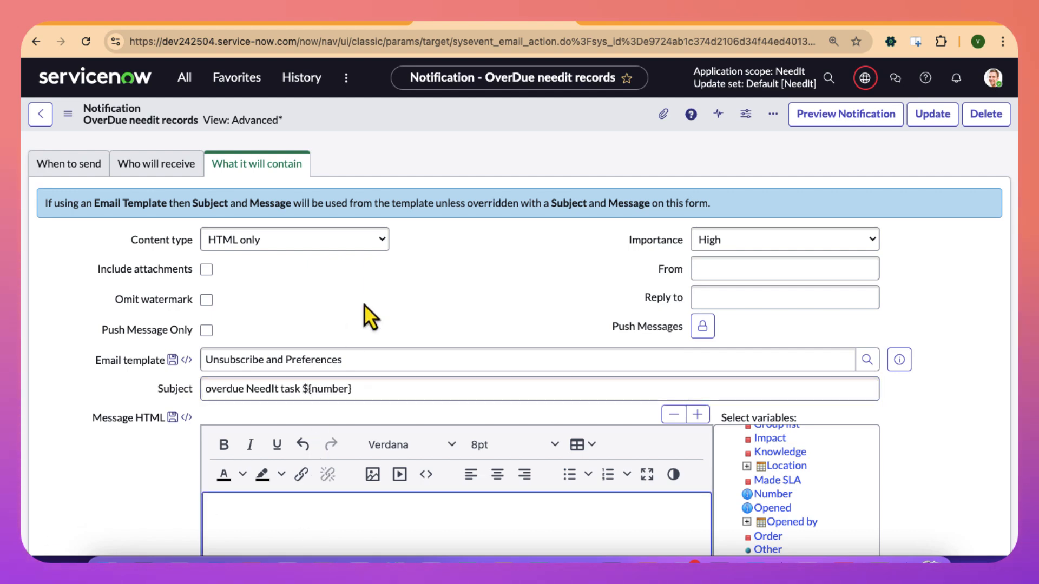
scroll(364, 304, "down", 3)
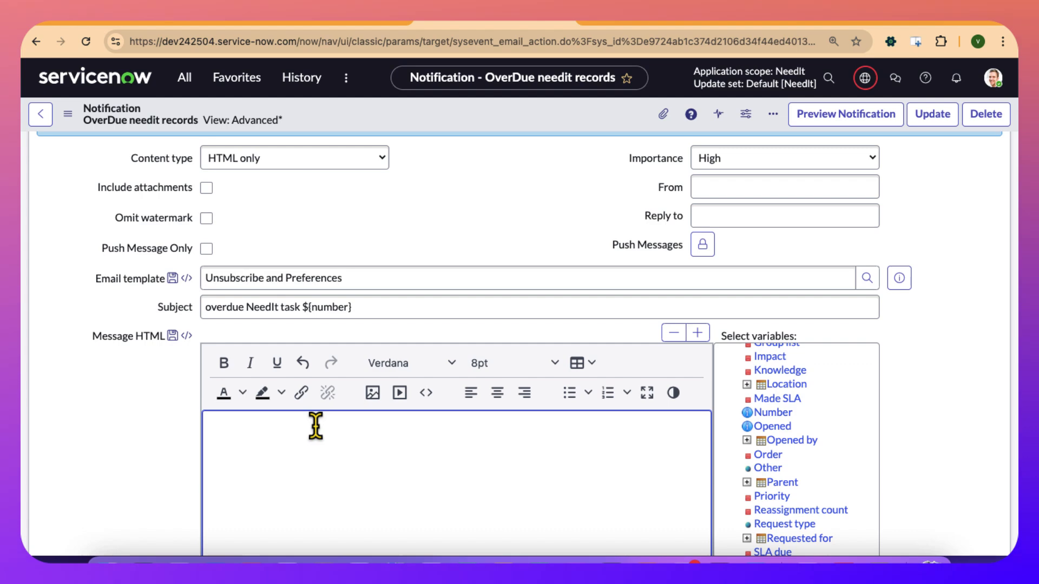
type("ar")
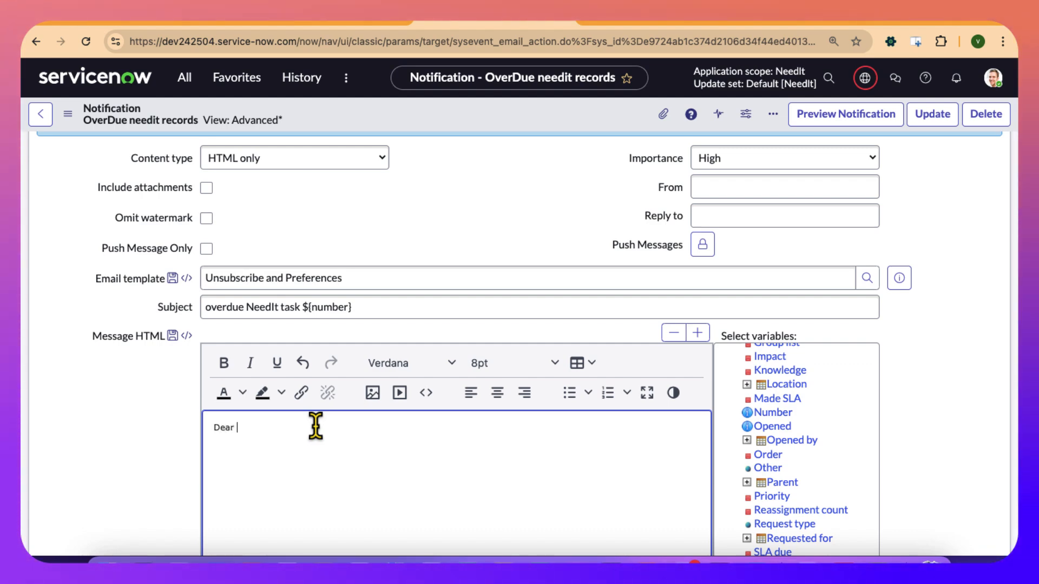
Insert the First name variable of the Assigned to user after "Dear" in the message body.
scroll(823, 499, "down", 3)
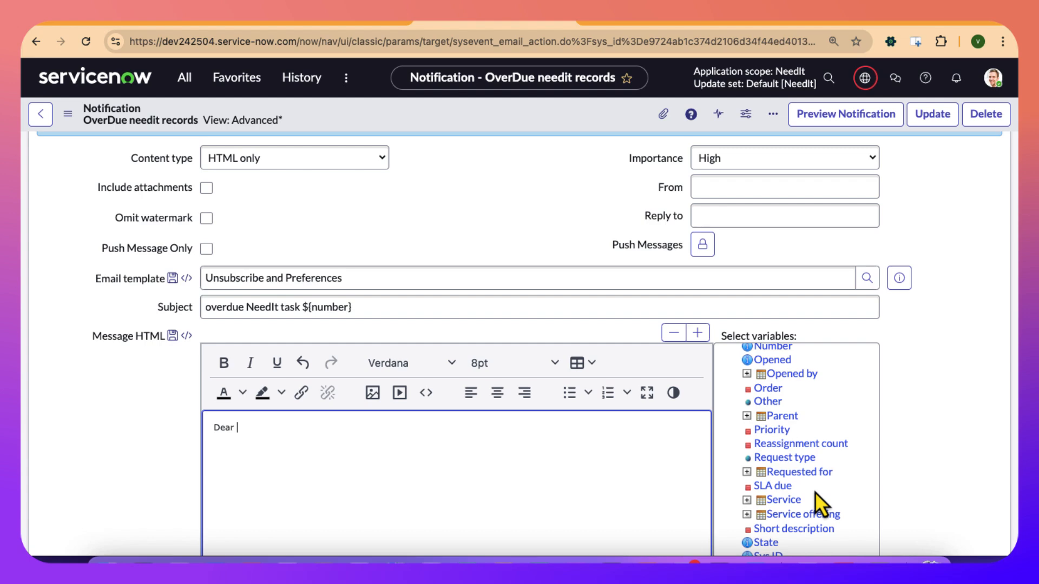
scroll(815, 492, "up", 5)
scroll(815, 492, "up", 20)
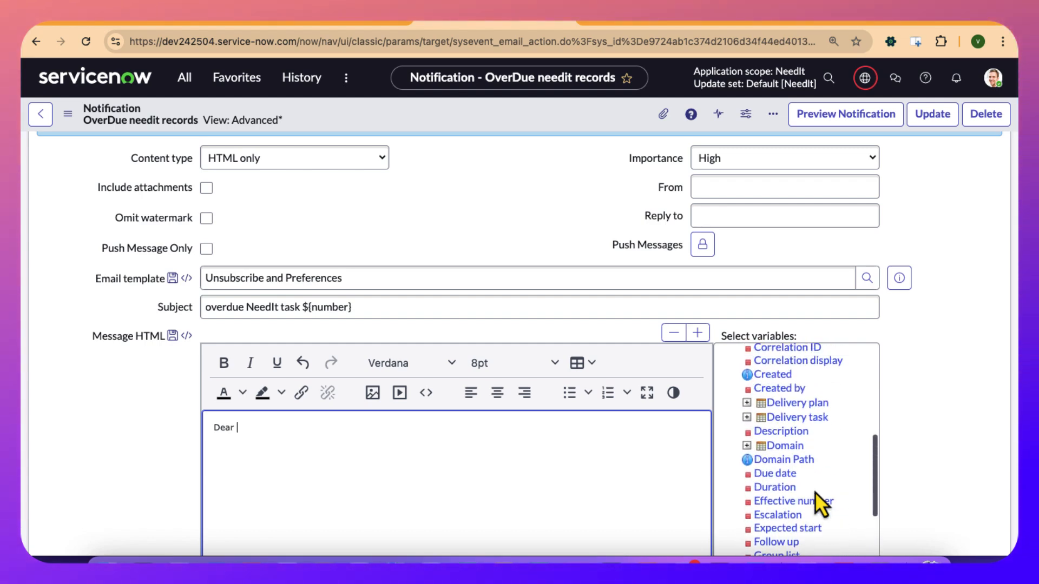
scroll(814, 492, "up", 5)
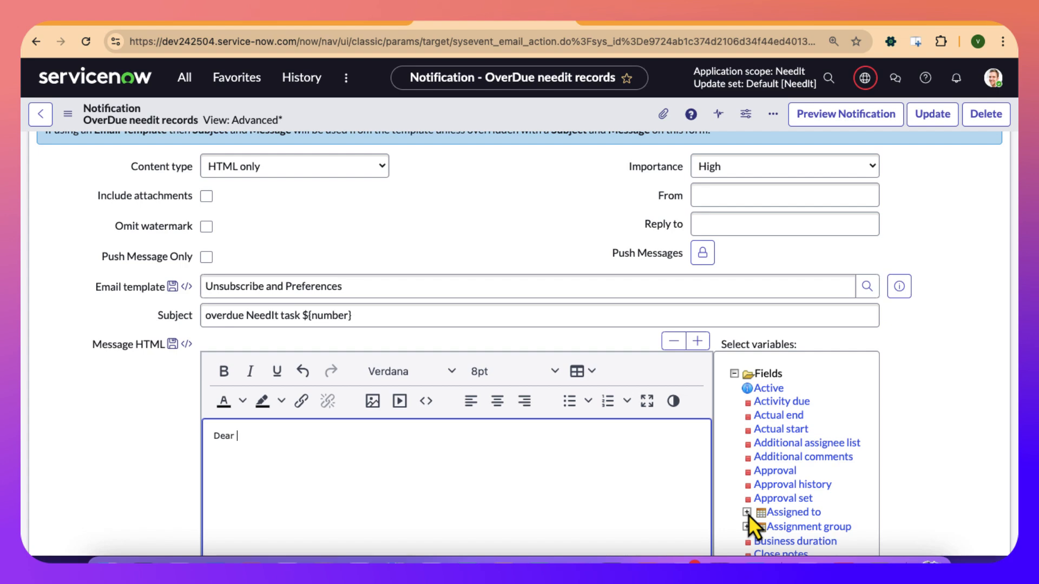
left_click(747, 513)
scroll(748, 515, "down", 1)
scroll(748, 515, "down", 10)
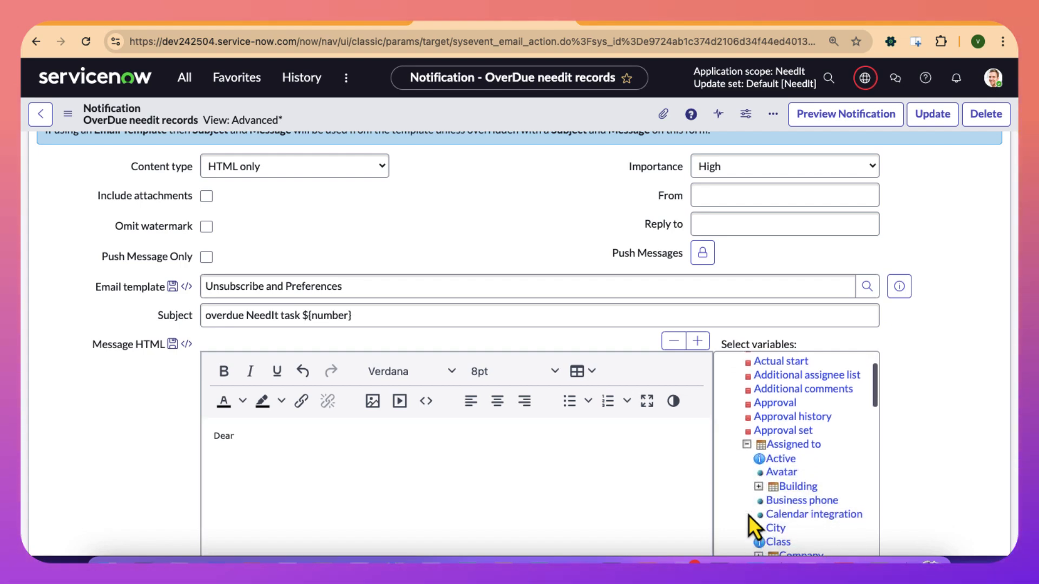
scroll(748, 515, "down", 8)
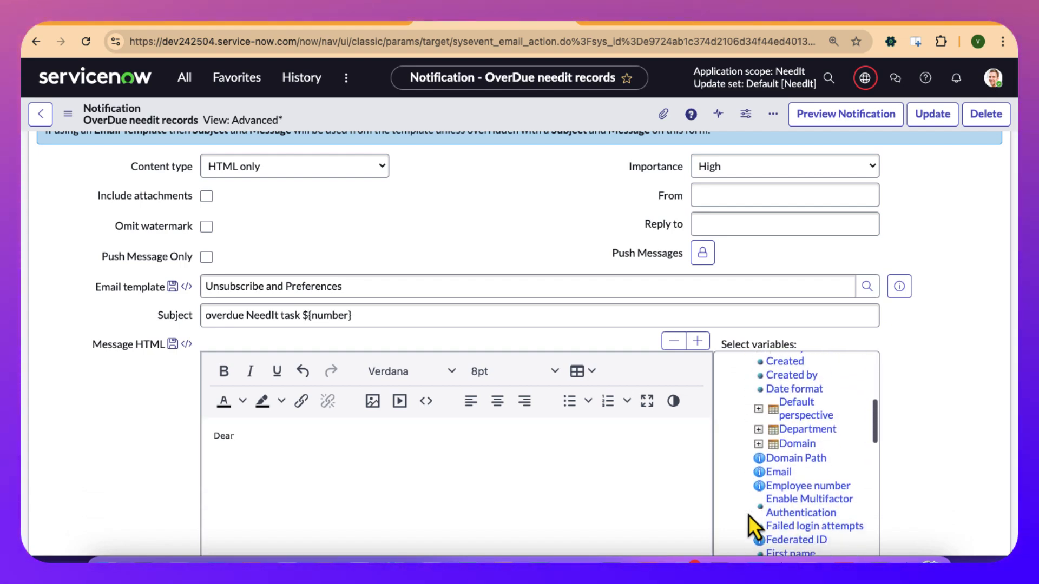
scroll(748, 515, "down", 4)
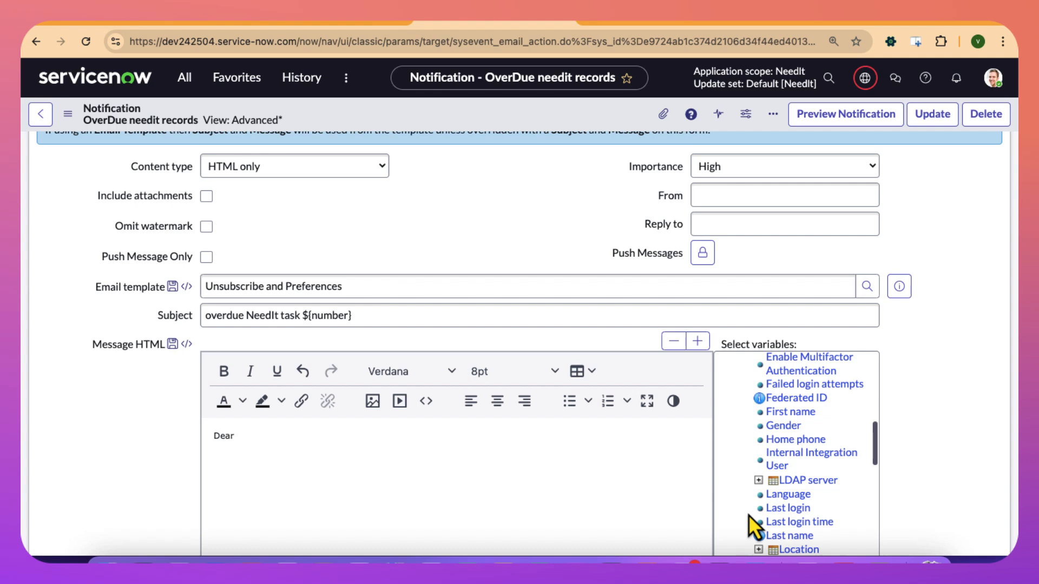
scroll(748, 514, "down", 1)
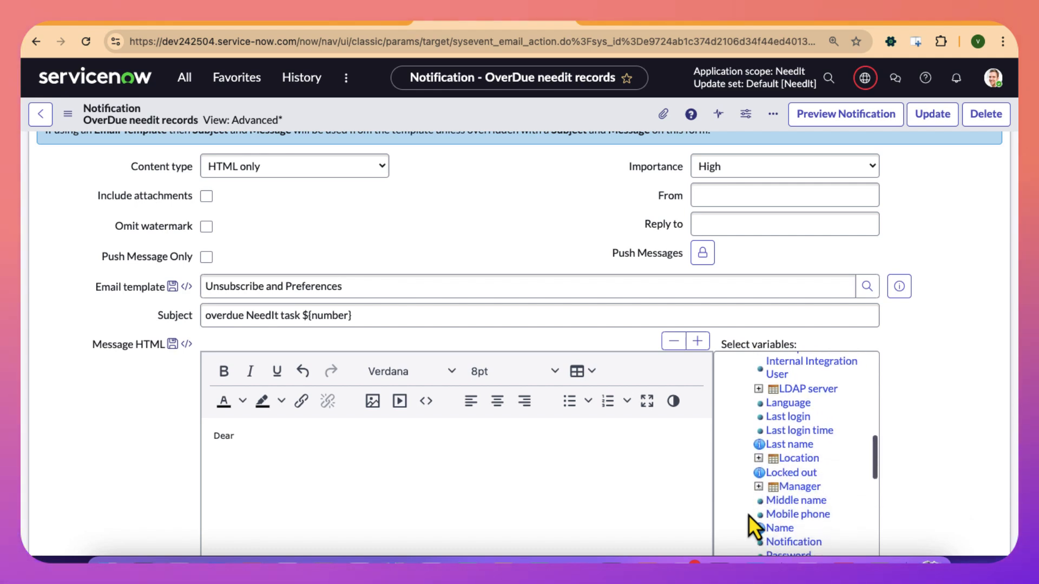
scroll(748, 515, "down", 2)
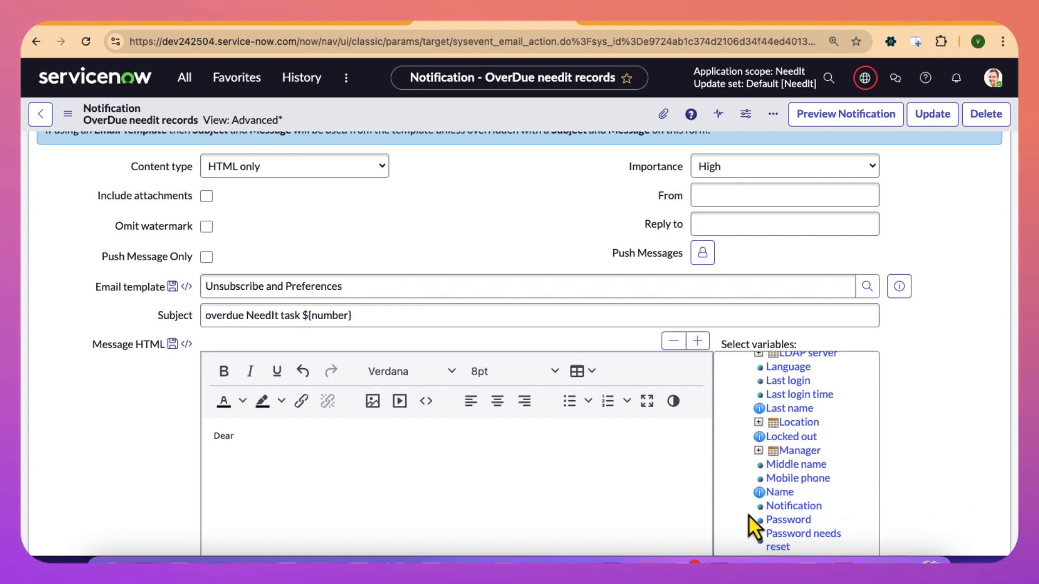
scroll(748, 515, "up", 8)
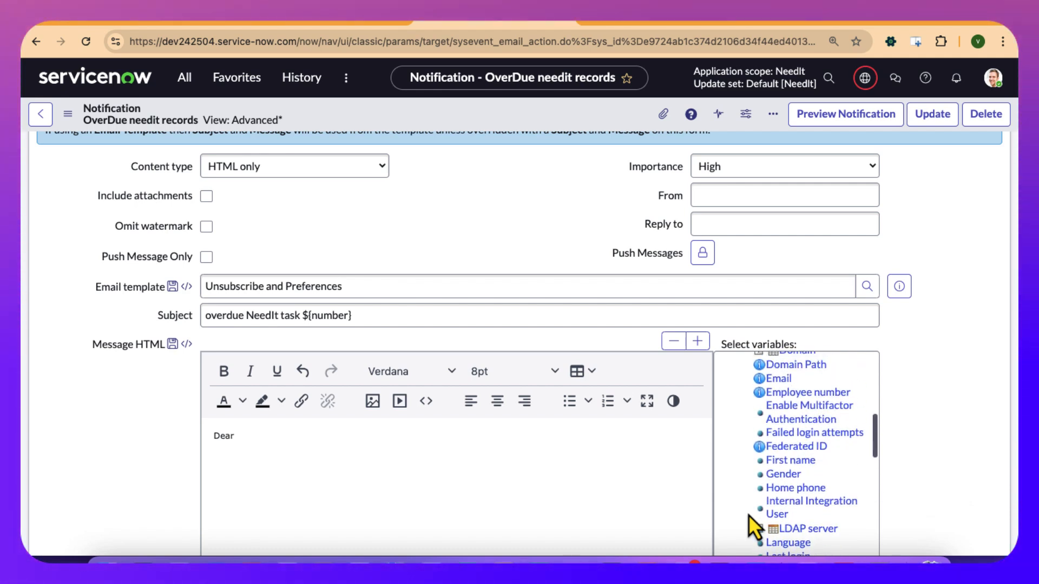
left_click(787, 461)
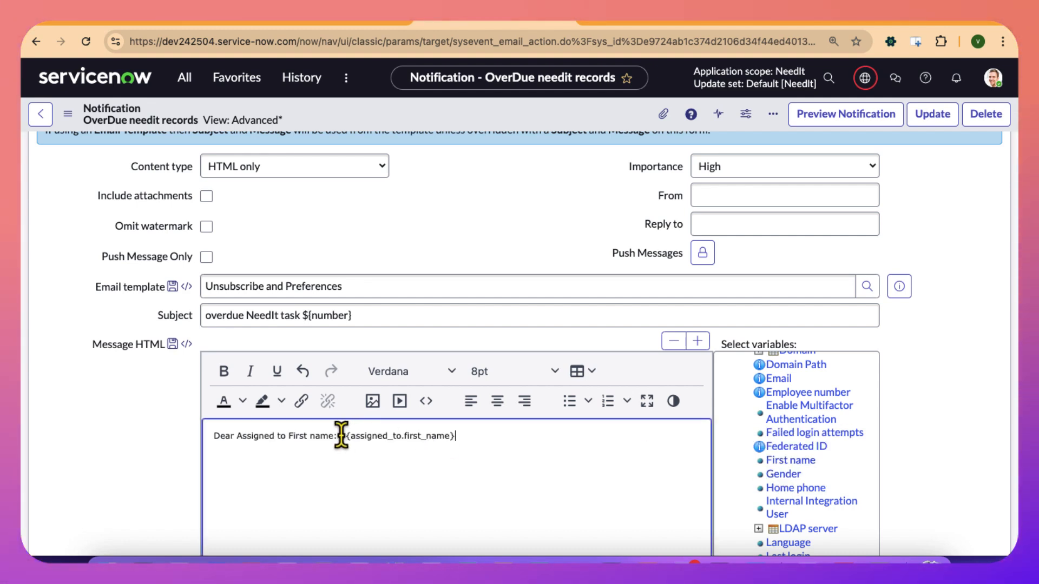
Remove the variable's text label and add a comma so the greeting reads "Dear ${assigned_to.first_name},".
left_click_drag(255, 428, 238, 436)
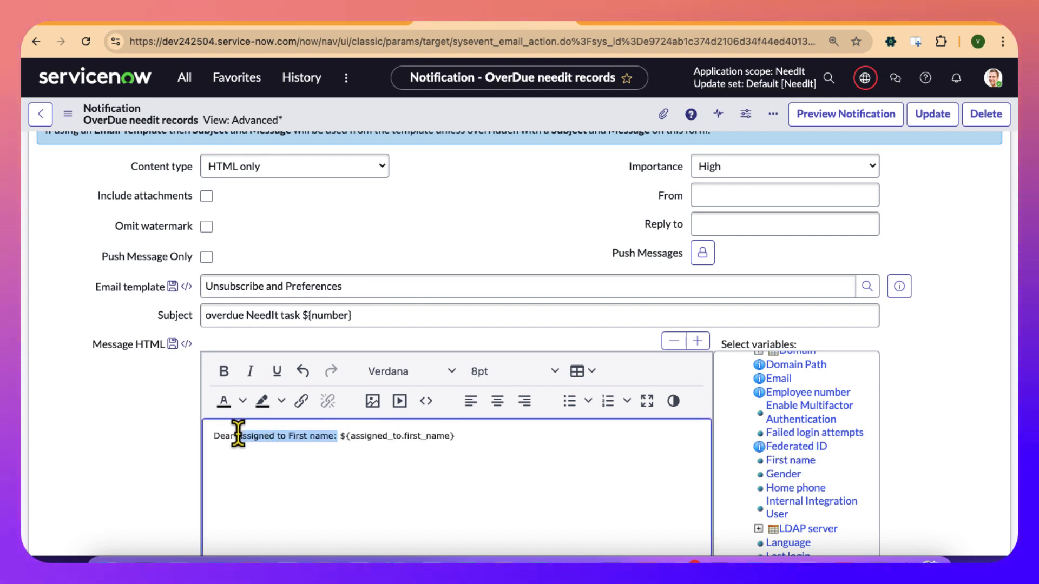
key("BackSpace")
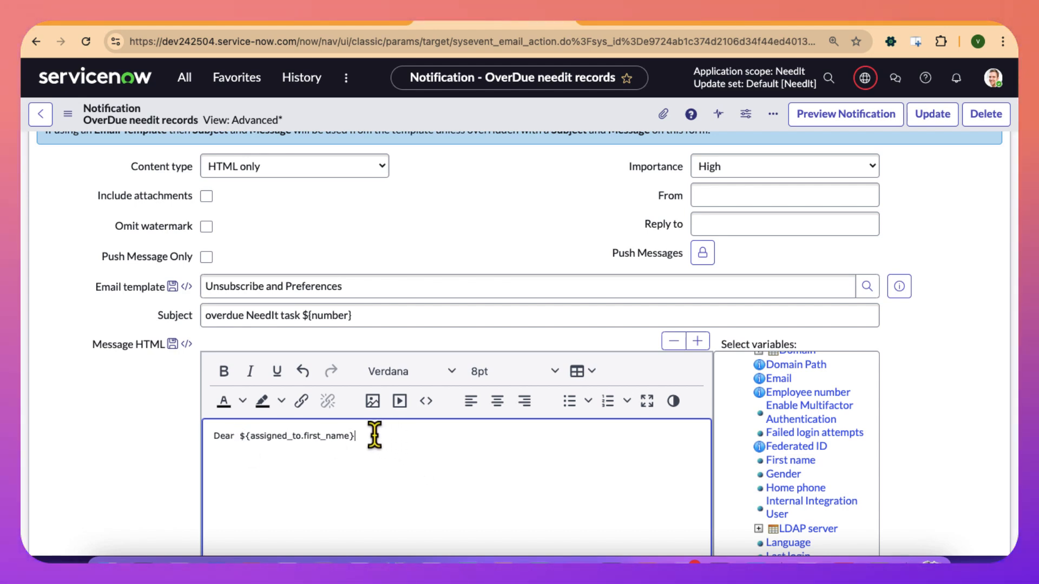
type(",")
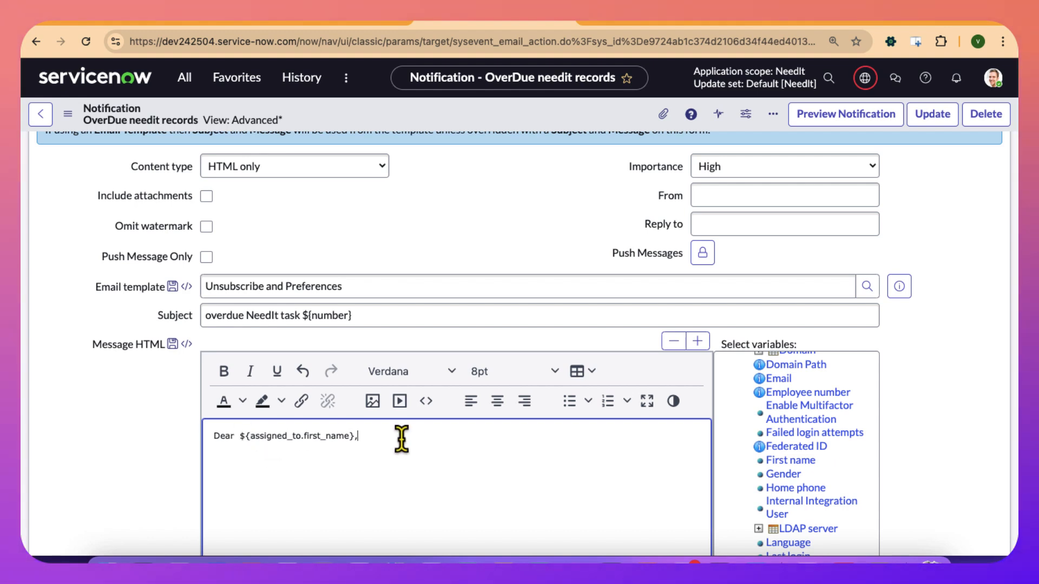
Add the line "An overdue needIT task is assigned to you:" below the greeting.
type("An overdue")
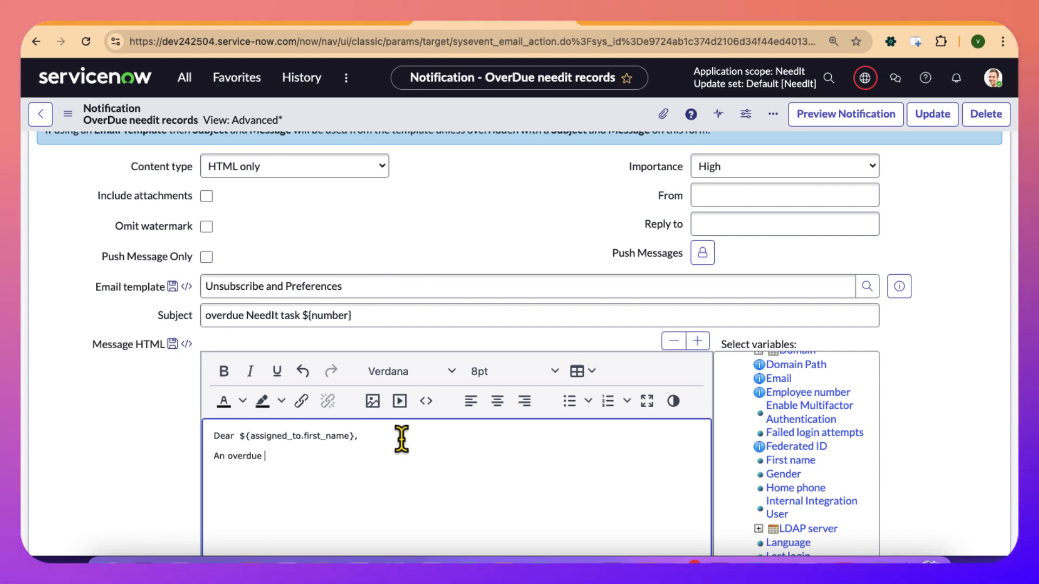
type("needIT t")
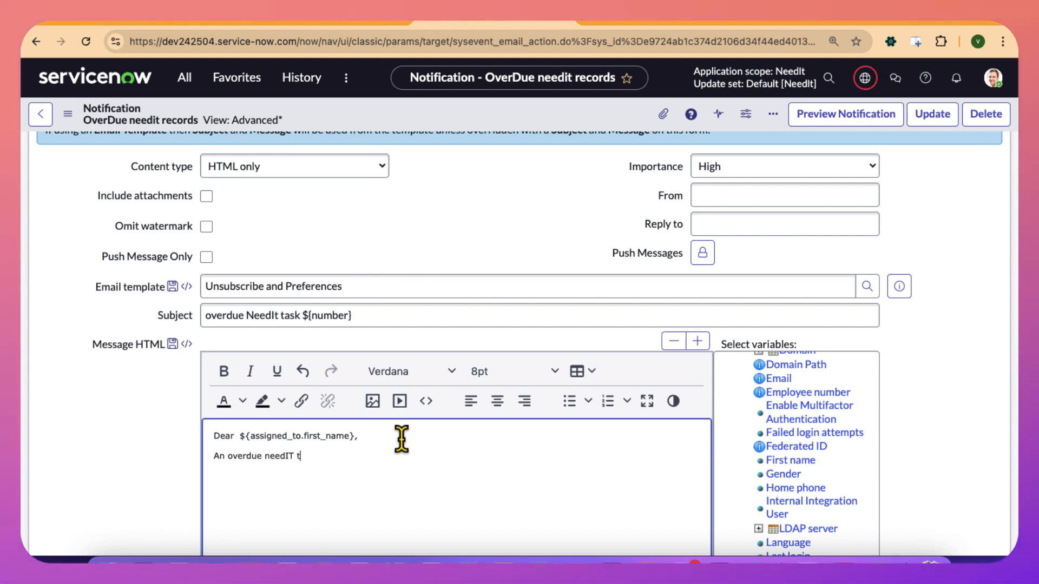
type("ask is as")
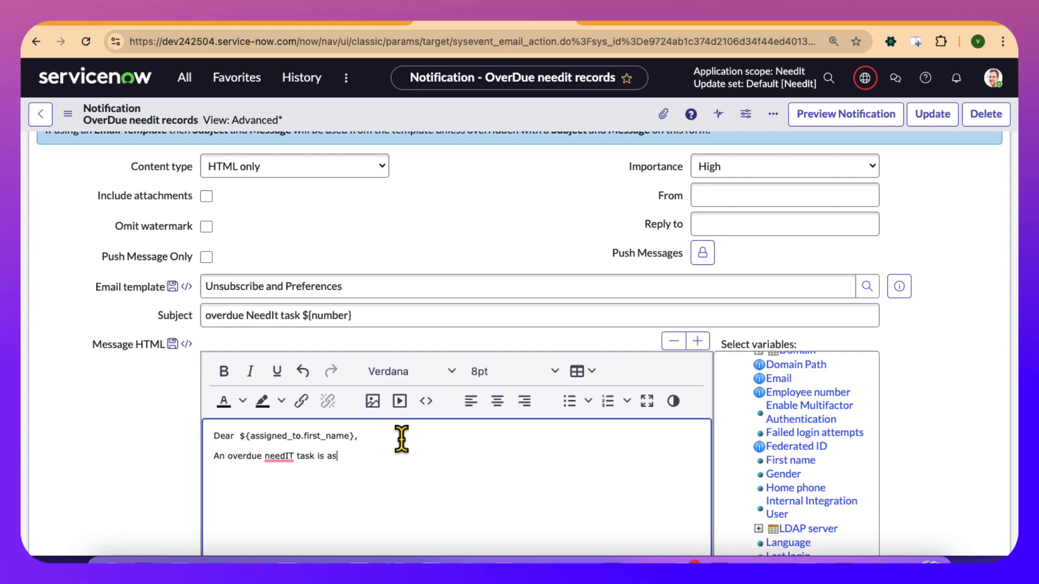
type("signed to y")
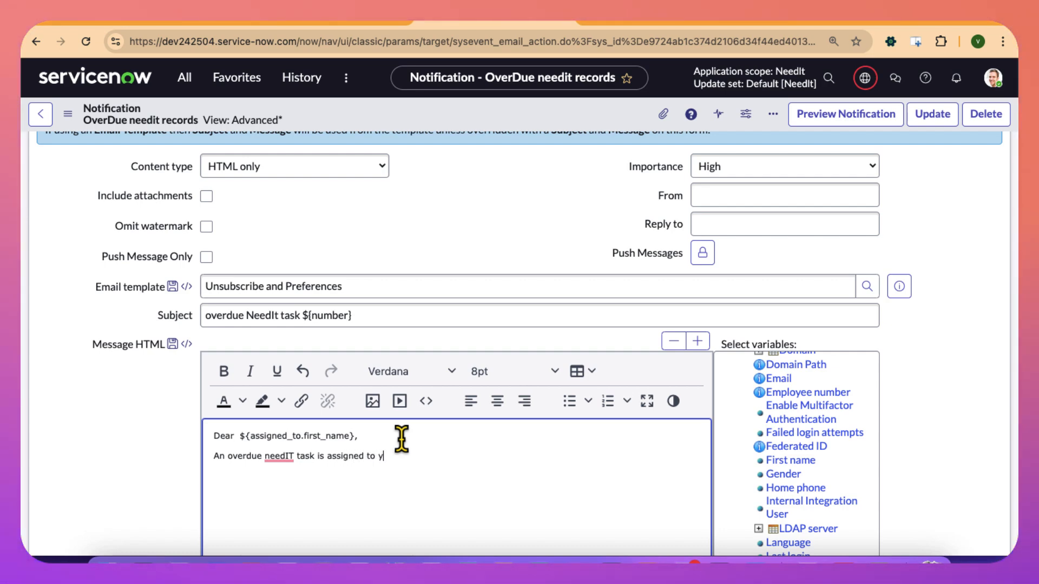
type("ou: ")
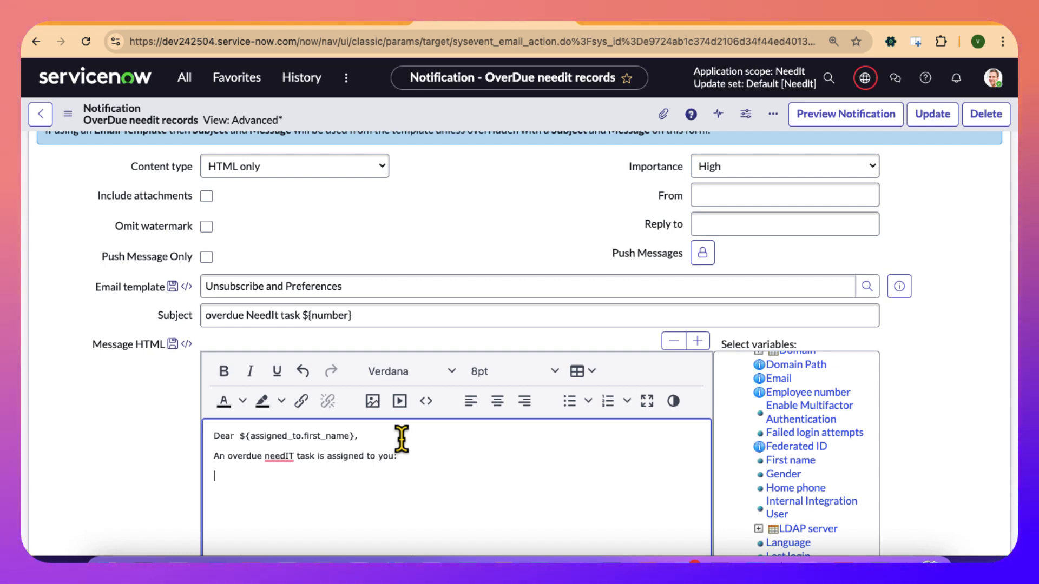
type("Number:")
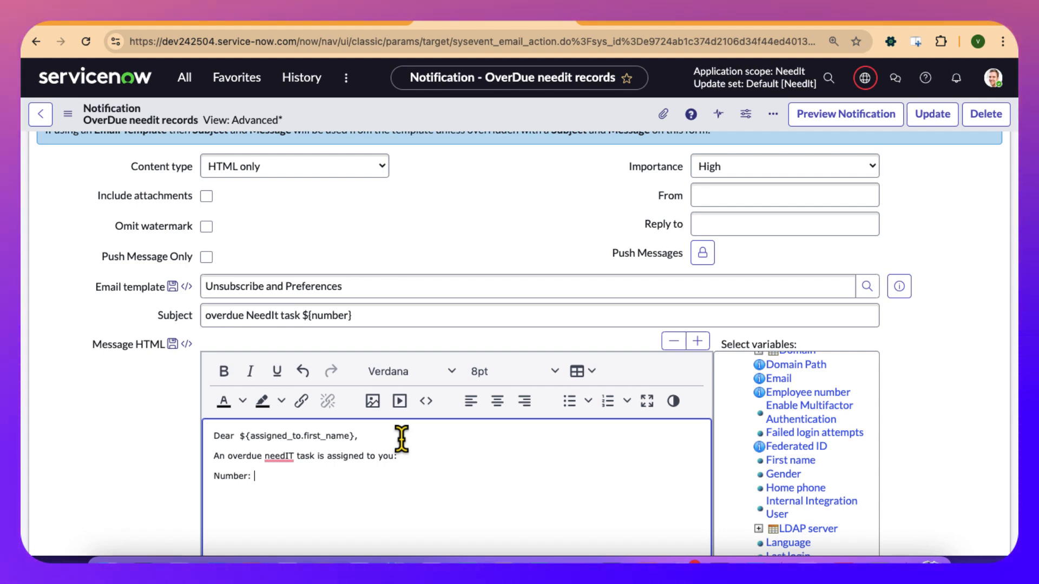
left_click_drag(260, 478, 206, 479)
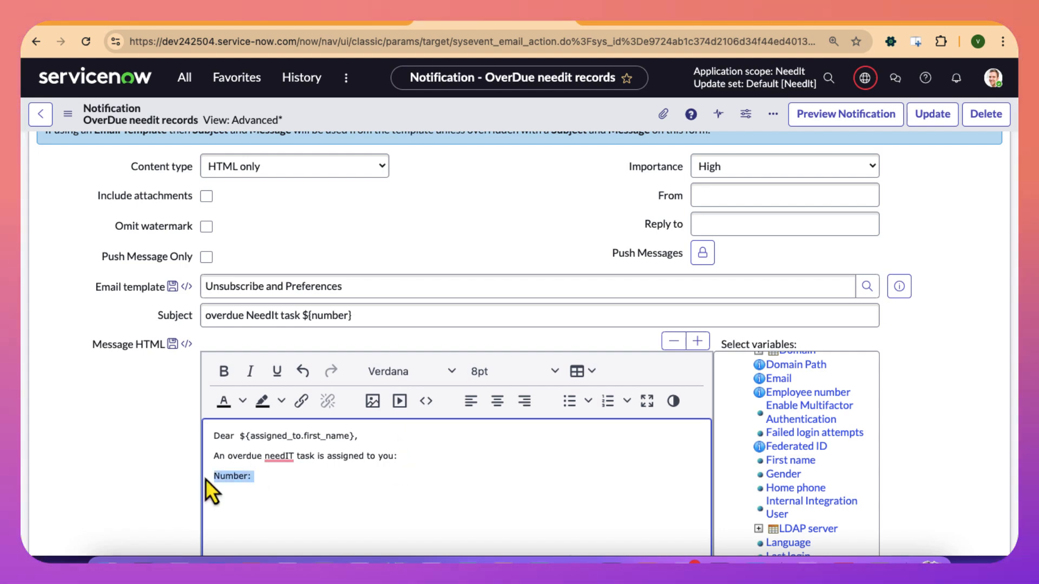
key("BackSpace")
Collapse the Assigned to fields and insert the record's labelled Number variable on the line below the task sentence.
scroll(763, 449, "up", 10)
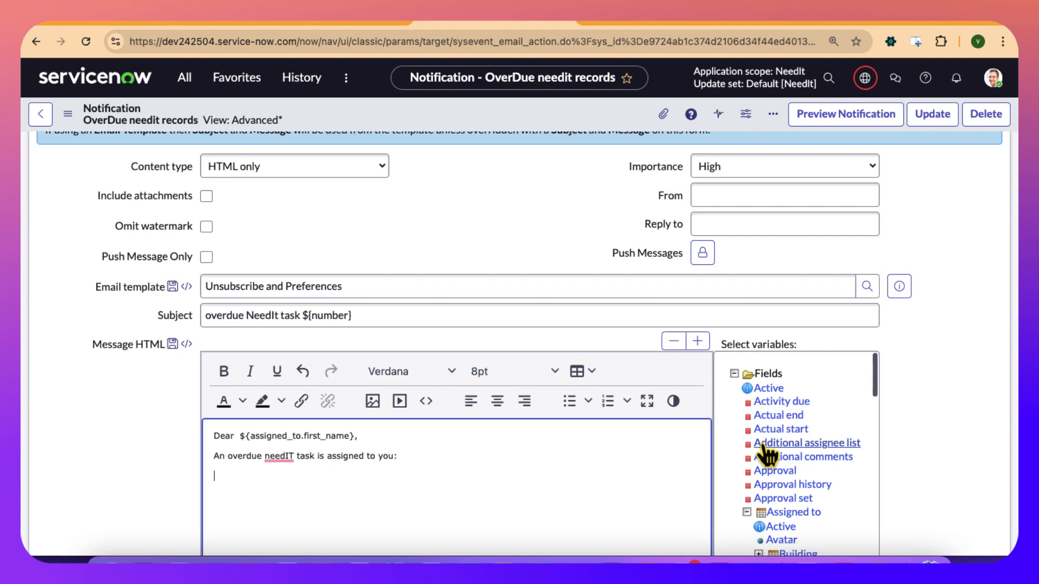
left_click(746, 512)
scroll(748, 512, "down", 6)
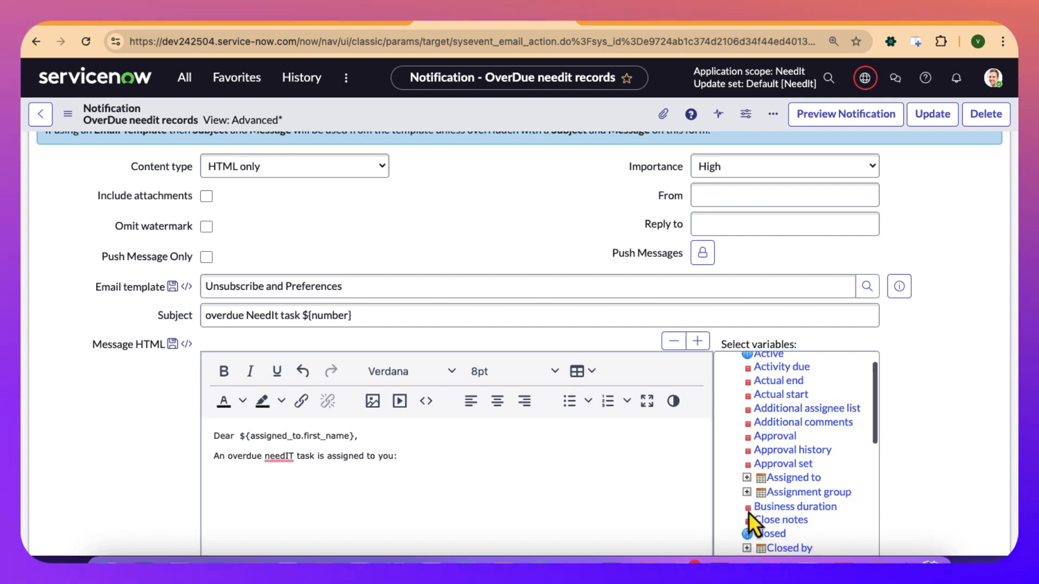
scroll(748, 512, "down", 3)
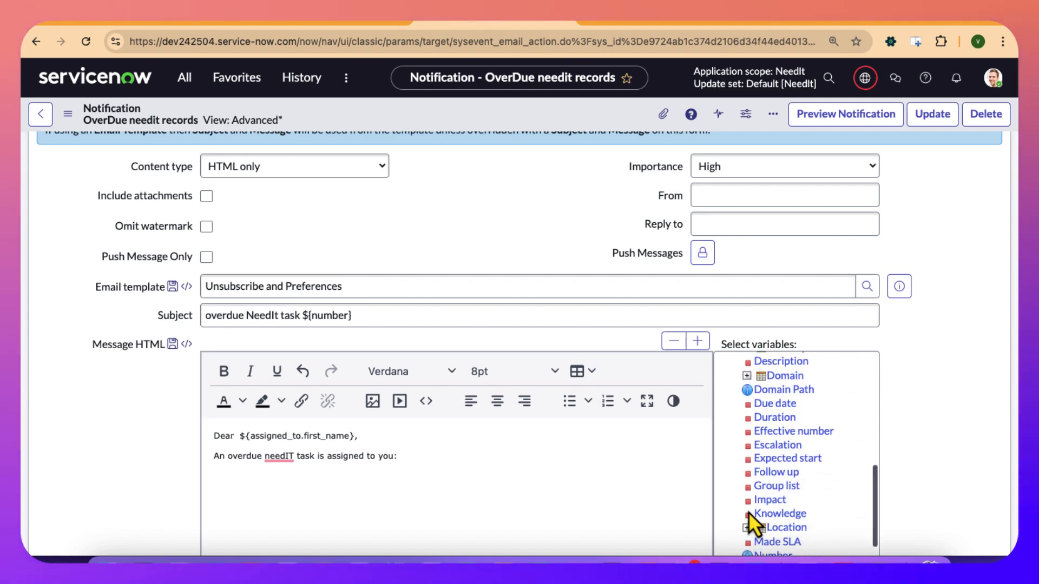
left_click(774, 494)
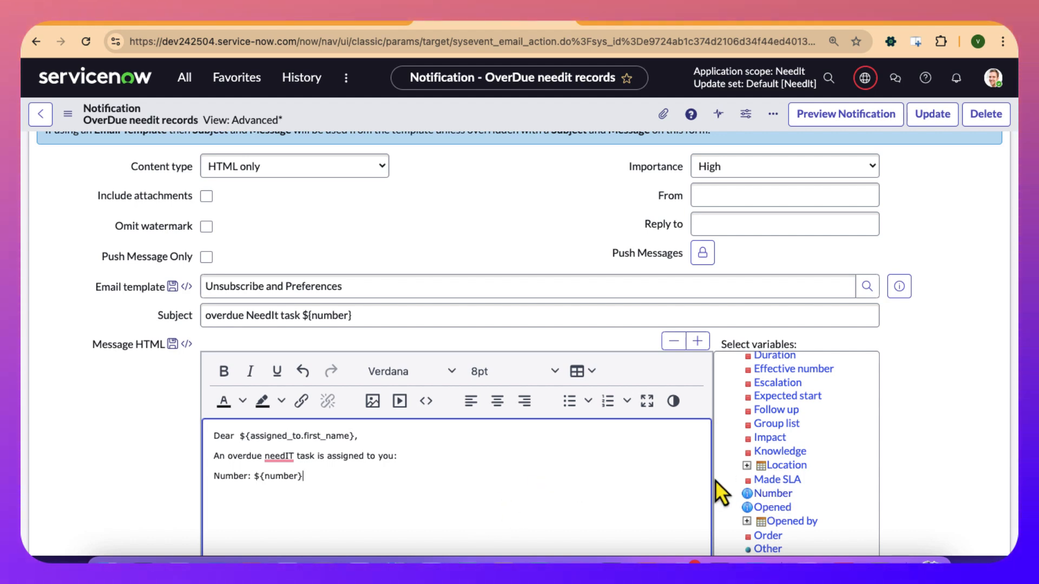
Insert the record's Short description variable with its label on a new line below the number.
scroll(812, 488, "down", 2)
scroll(813, 488, "down", 3)
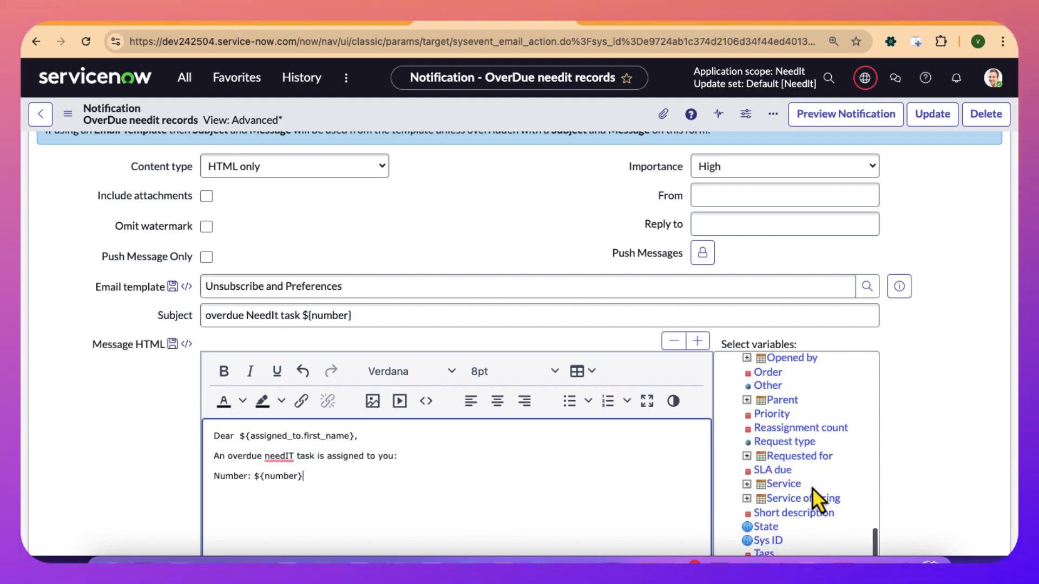
left_click(790, 445)
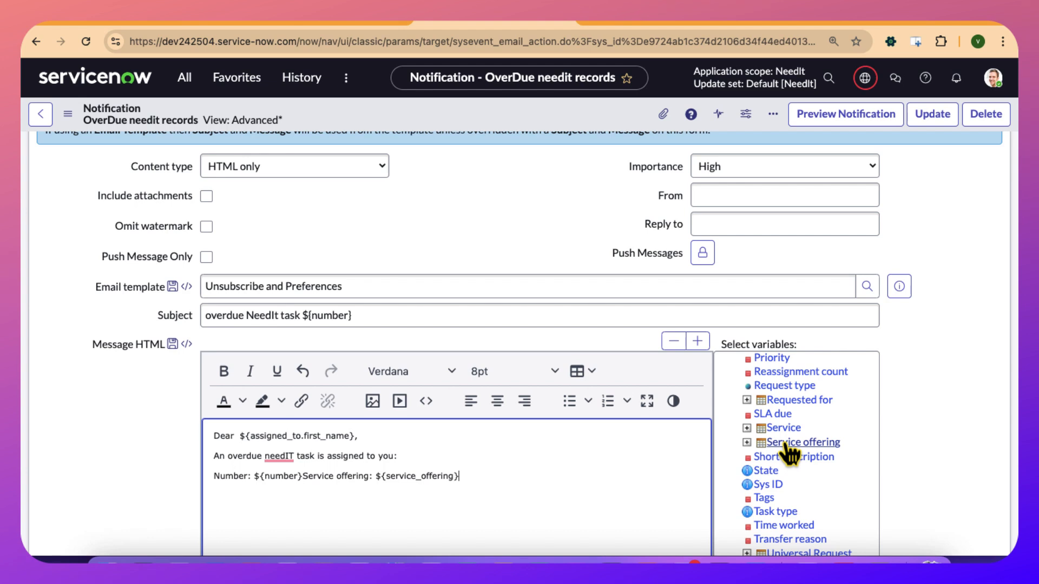
key("ctrl+z")
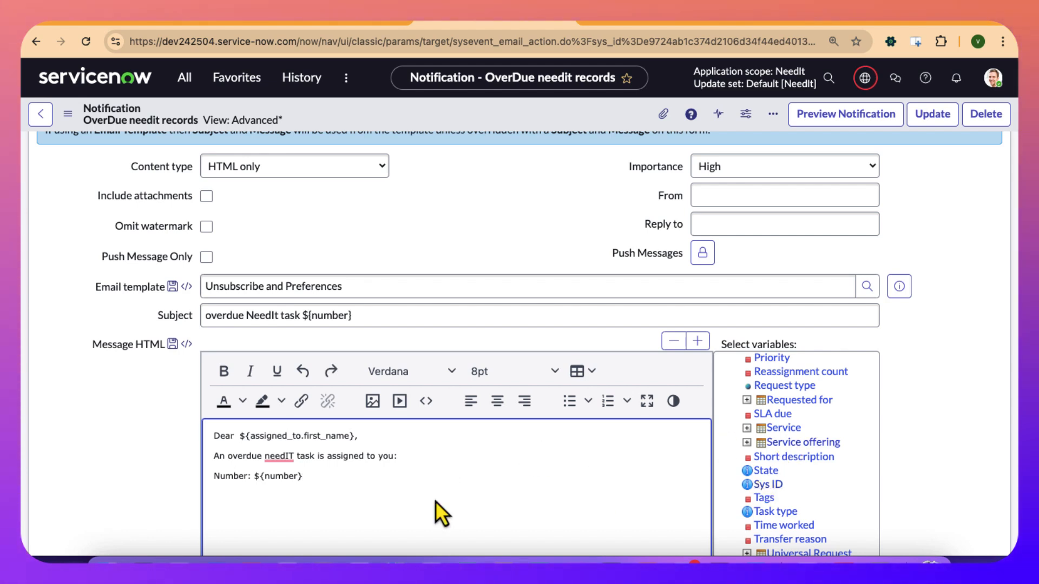
key("Return")
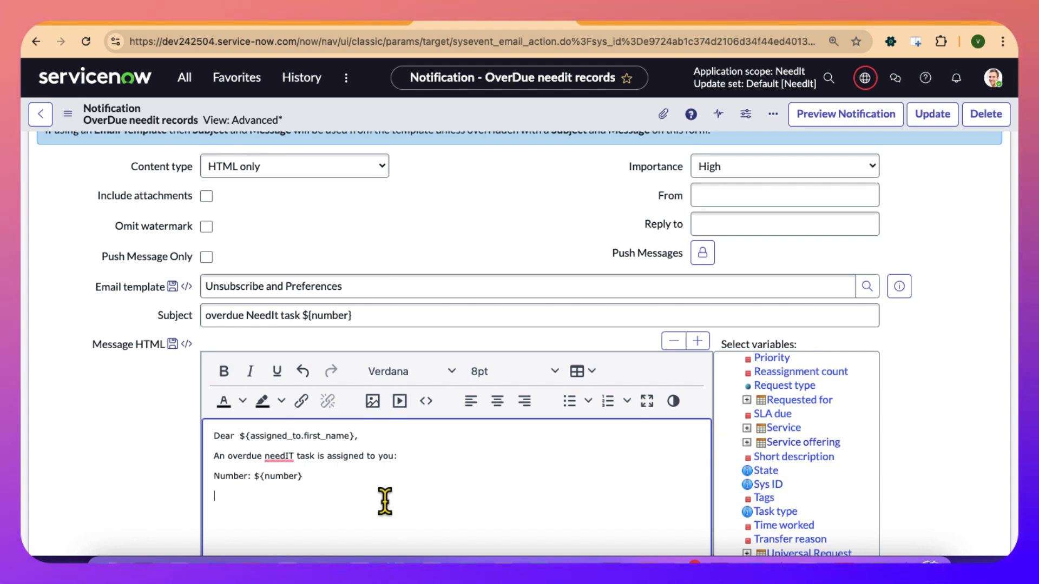
left_click(802, 459)
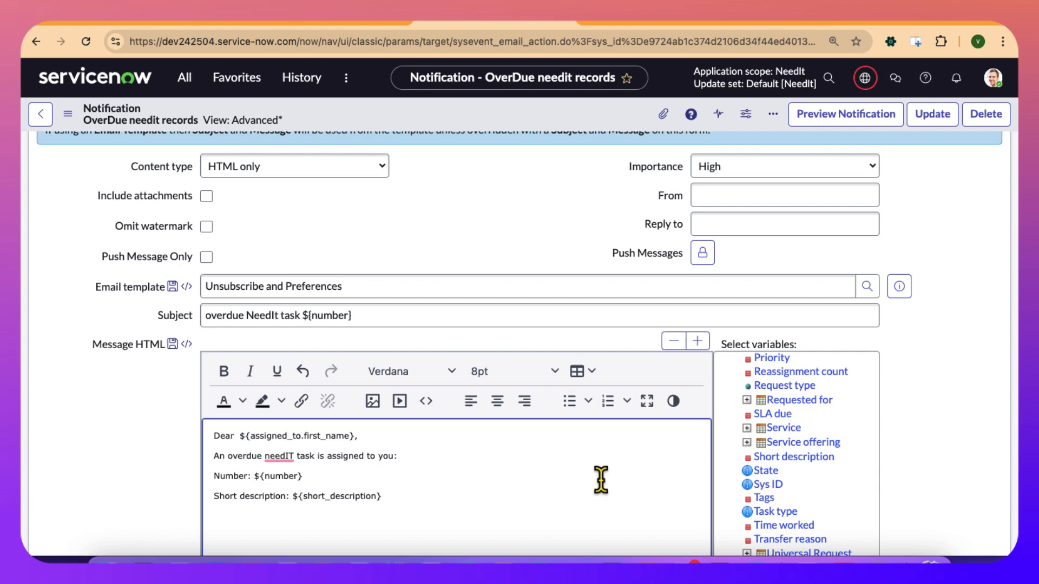
Leave a blank line and add the closing sentence "Please complete this task as soon as possible.", followed by a new line.
scroll(595, 480, "down", 1)
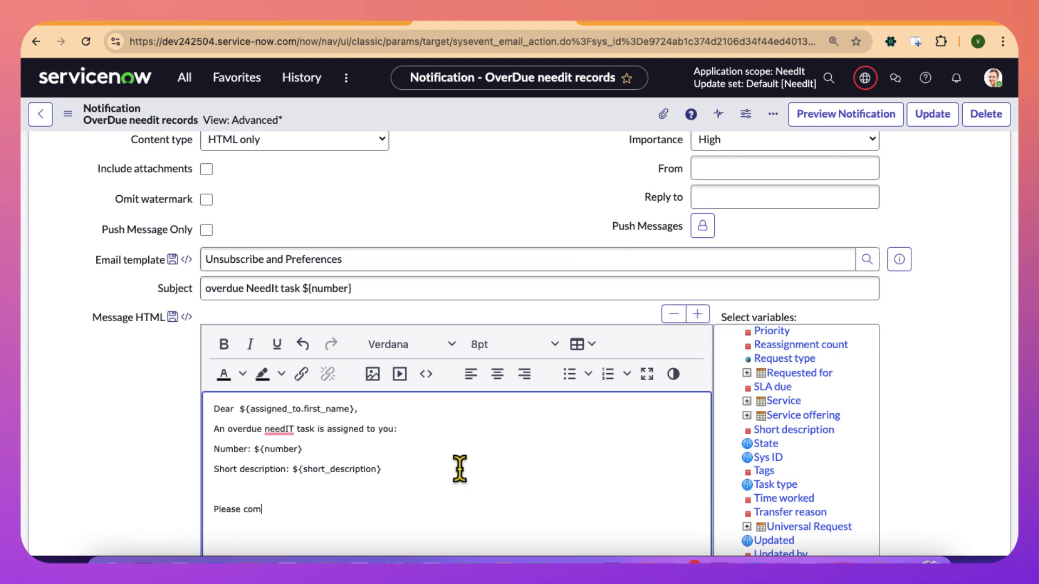
type("te the")
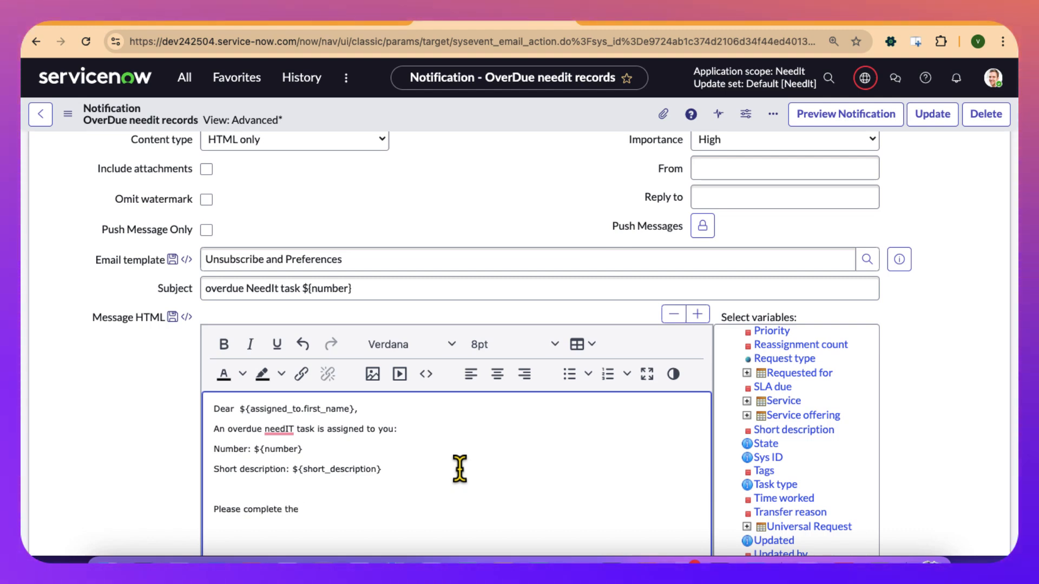
key("BackSpace")
key("BackSpace")
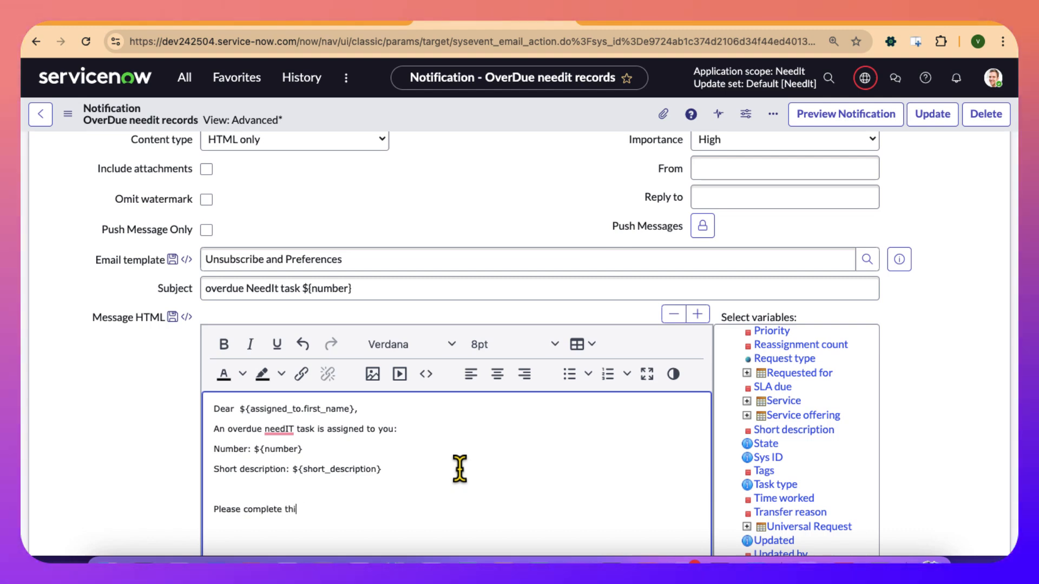
type("is task as soon as po")
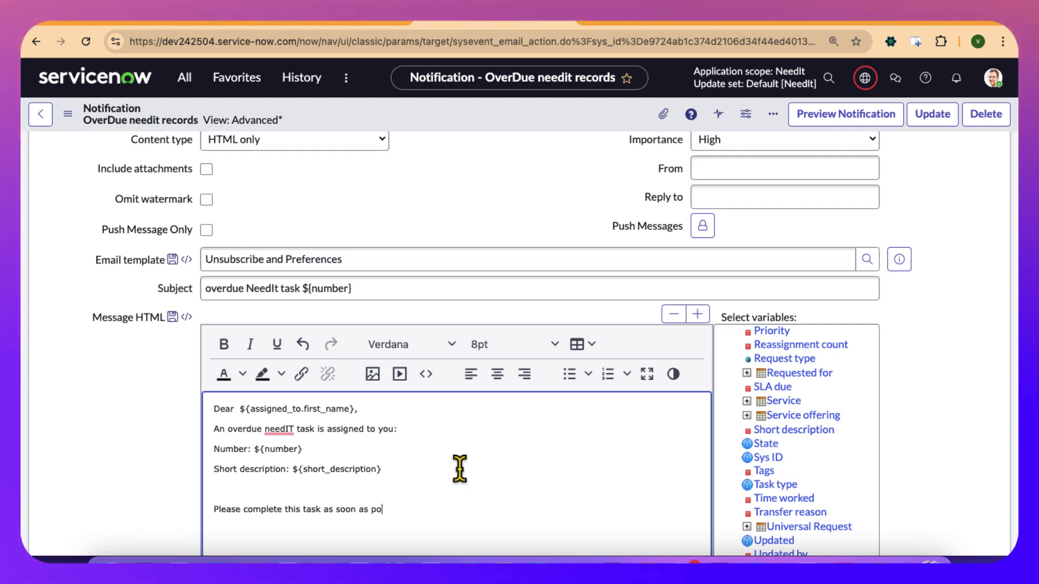
type("ssible")
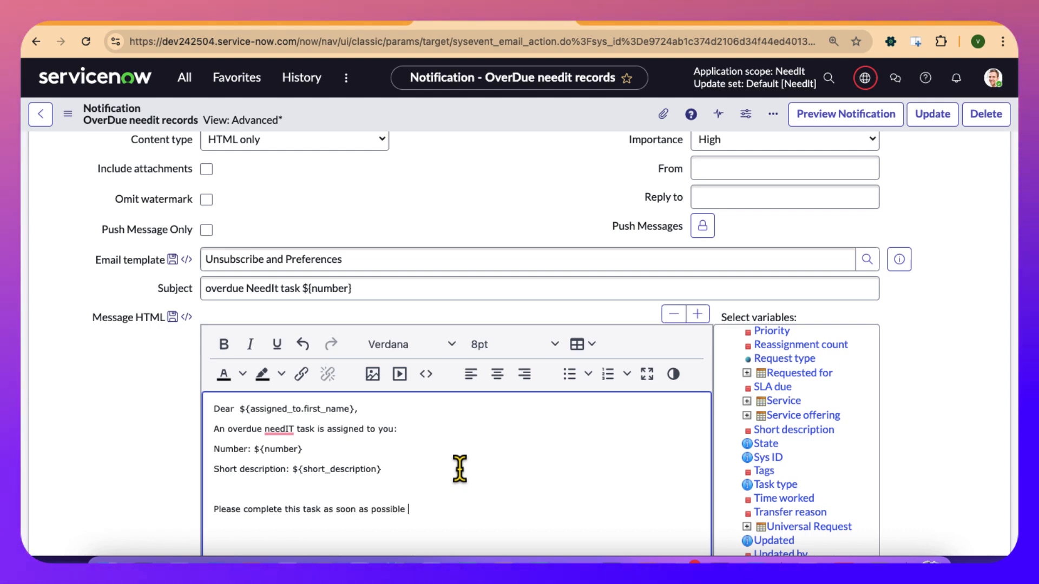
type(".")
key("Return")
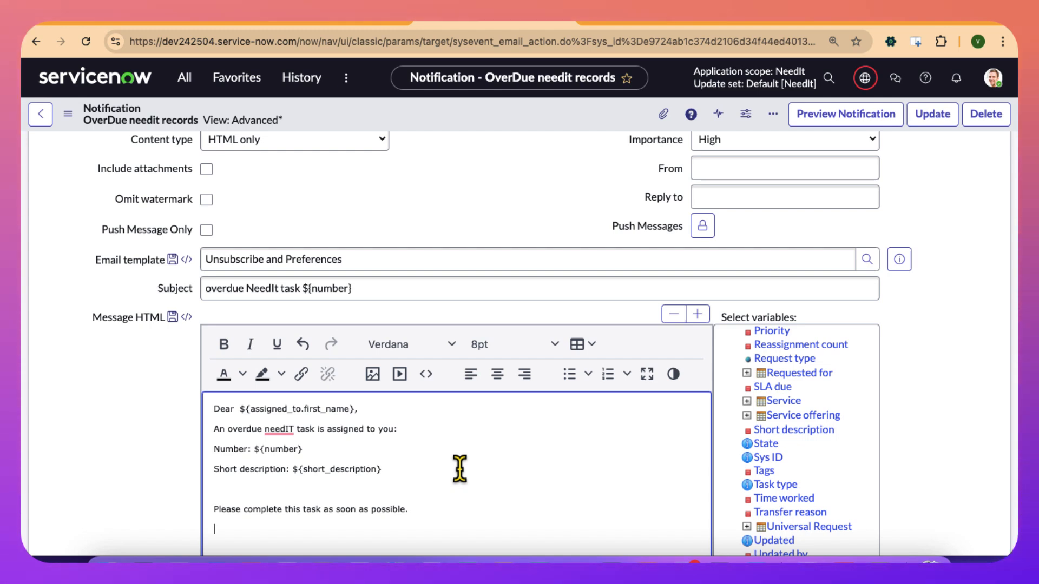
Add the line "Click here to view the needit task record:" below the closing sentence of the HTML message.
type("Click here to view th")
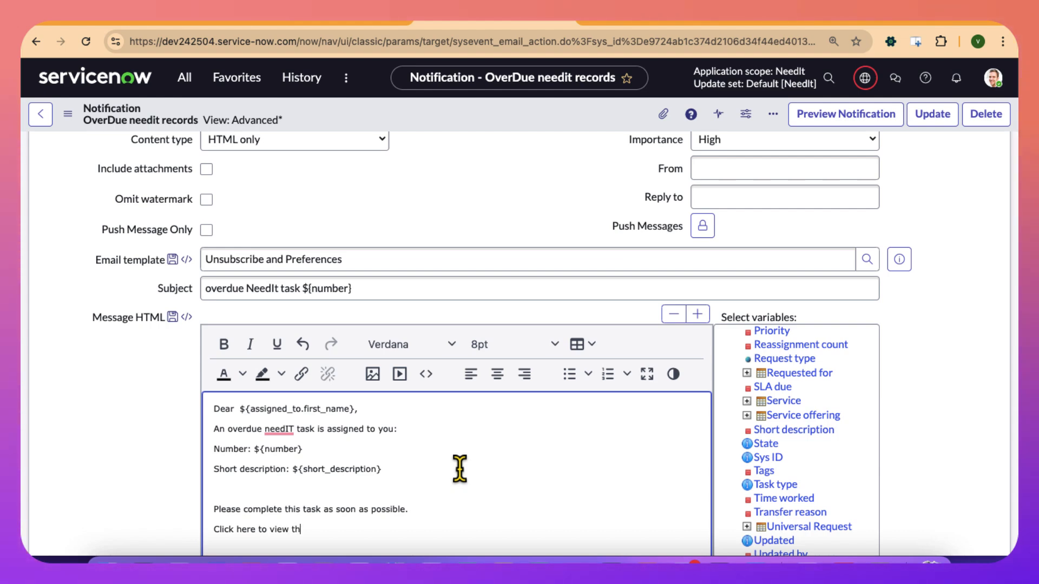
type("e needit ta")
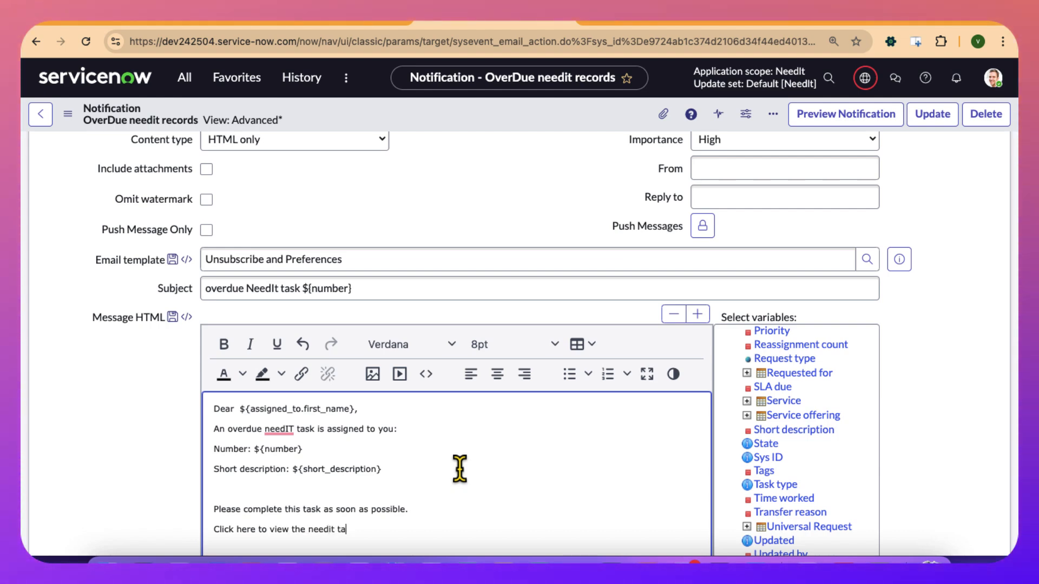
type("sk record:")
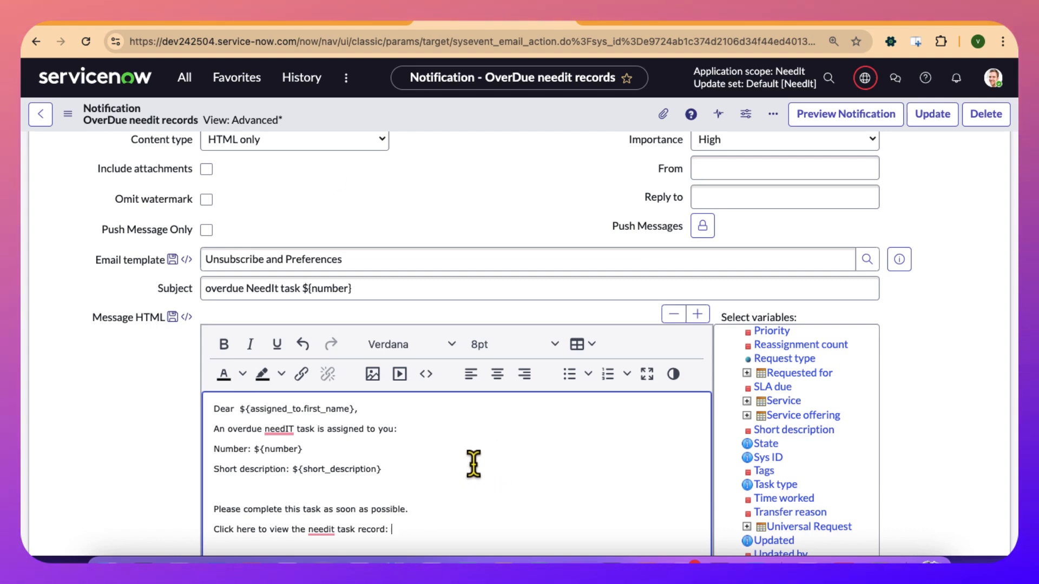
Switch to the Notifications presentation in Google Slides and open slide 19, "Add Links to Message", which explains the link syntax.
left_click(132, 24)
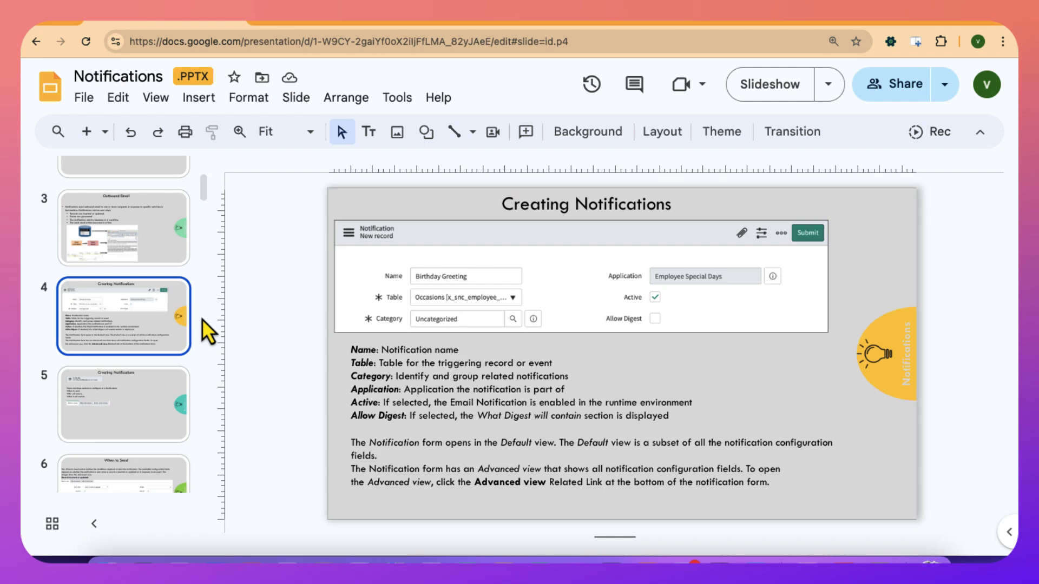
scroll(169, 392, "down", 3)
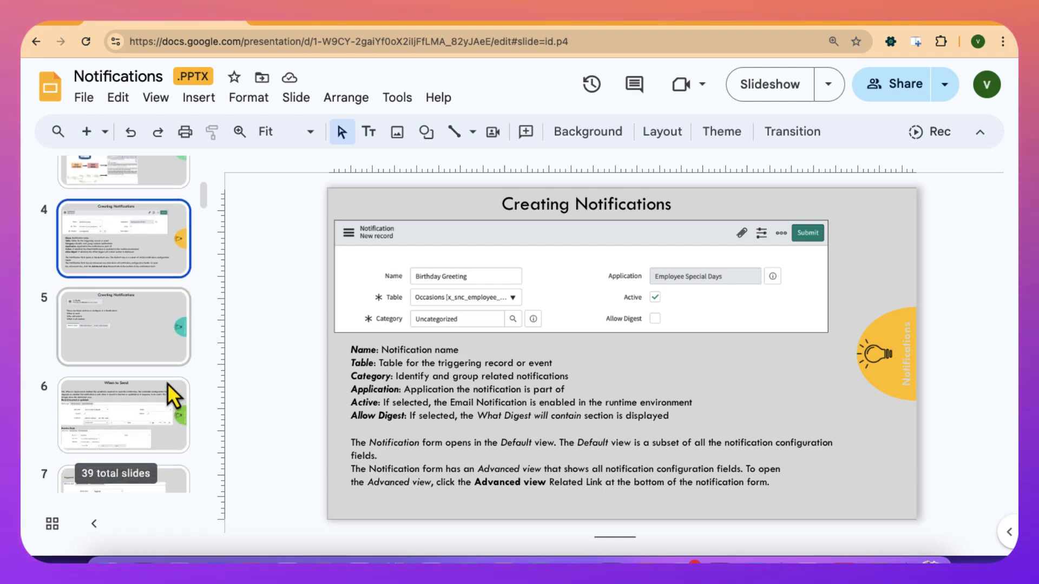
scroll(167, 386, "down", 5)
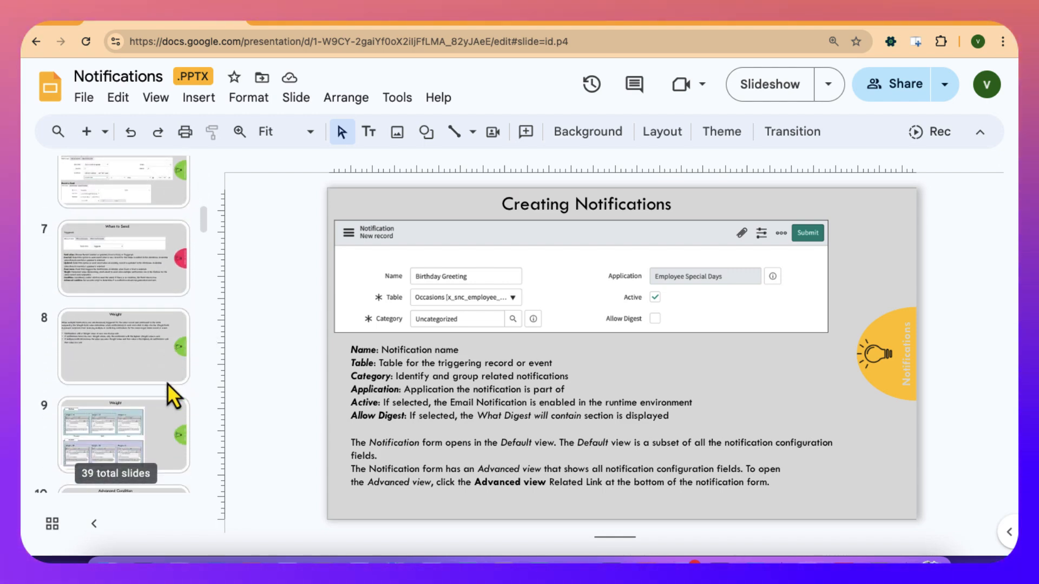
scroll(167, 384, "down", 5)
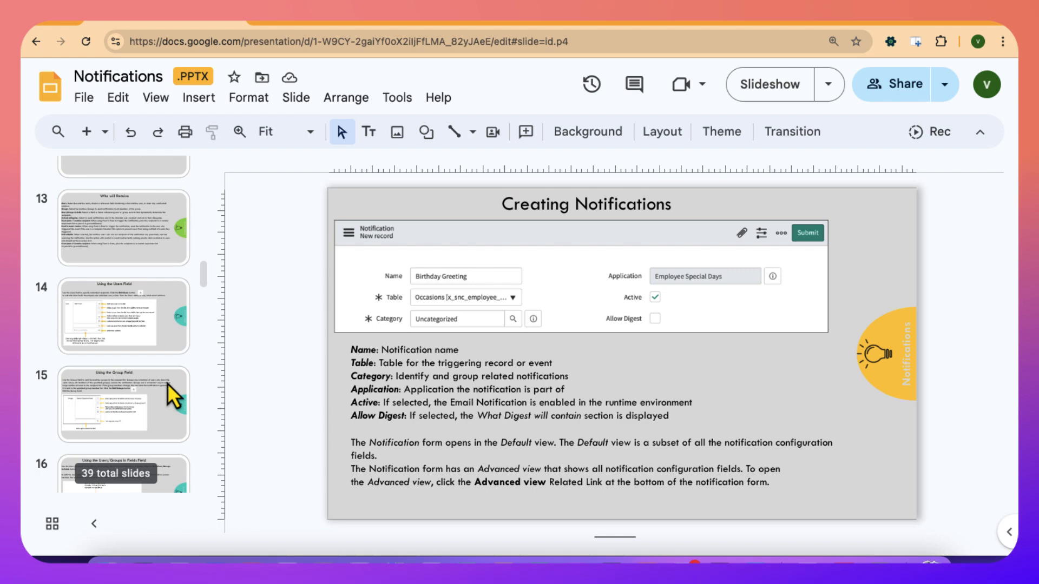
scroll(167, 383, "down", 4)
scroll(167, 383, "down", 2)
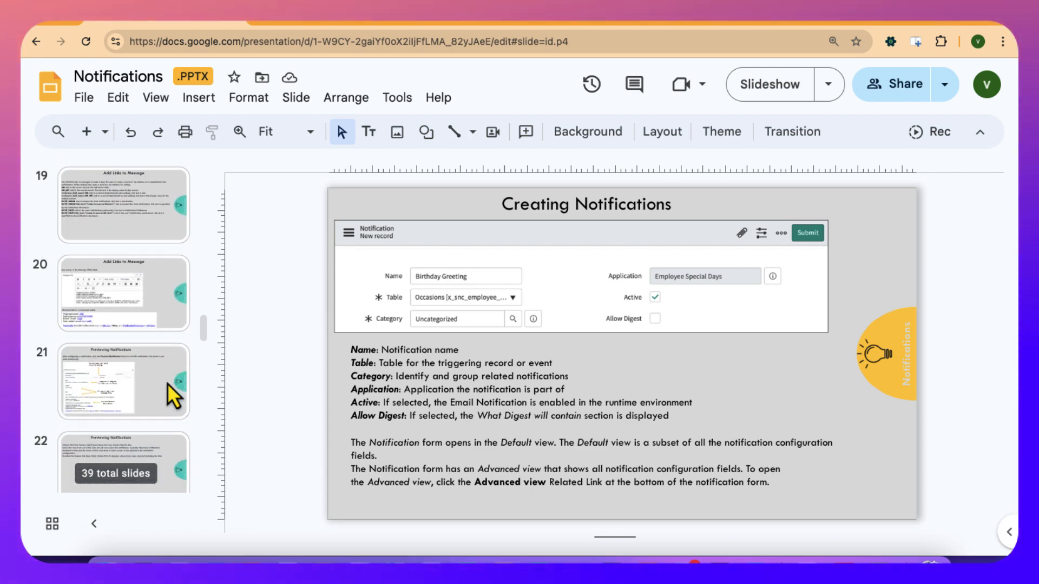
left_click(131, 306)
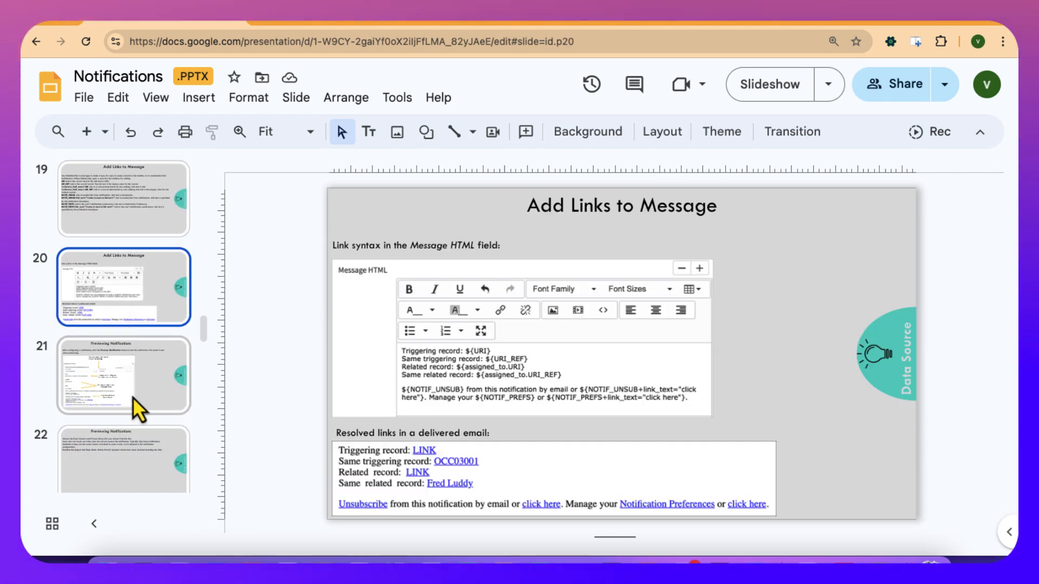
left_click(104, 195)
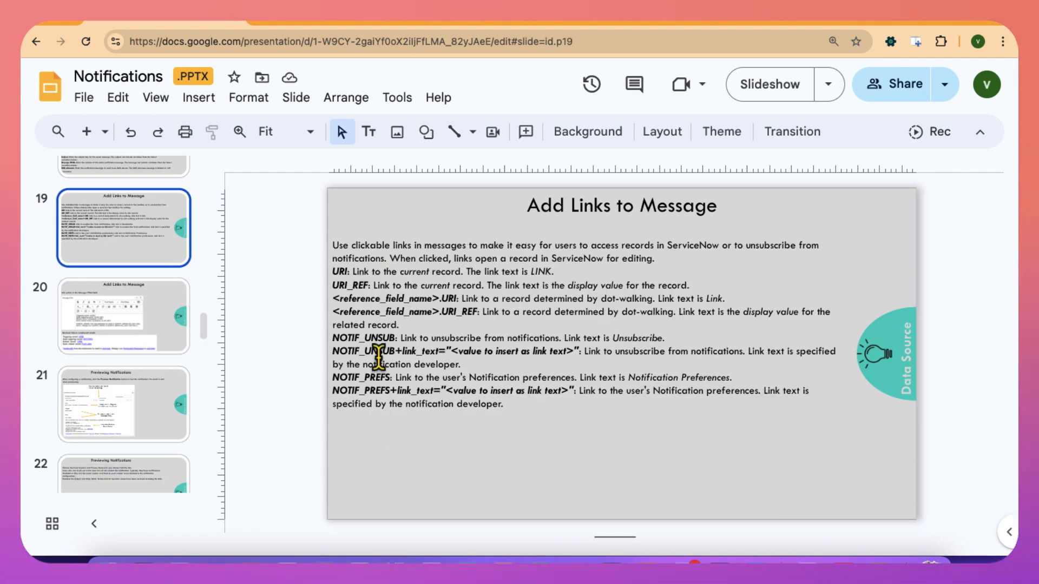
Examine the descriptions of the URI, URI_REF and reference-field link variables on the slide.
left_click(342, 271)
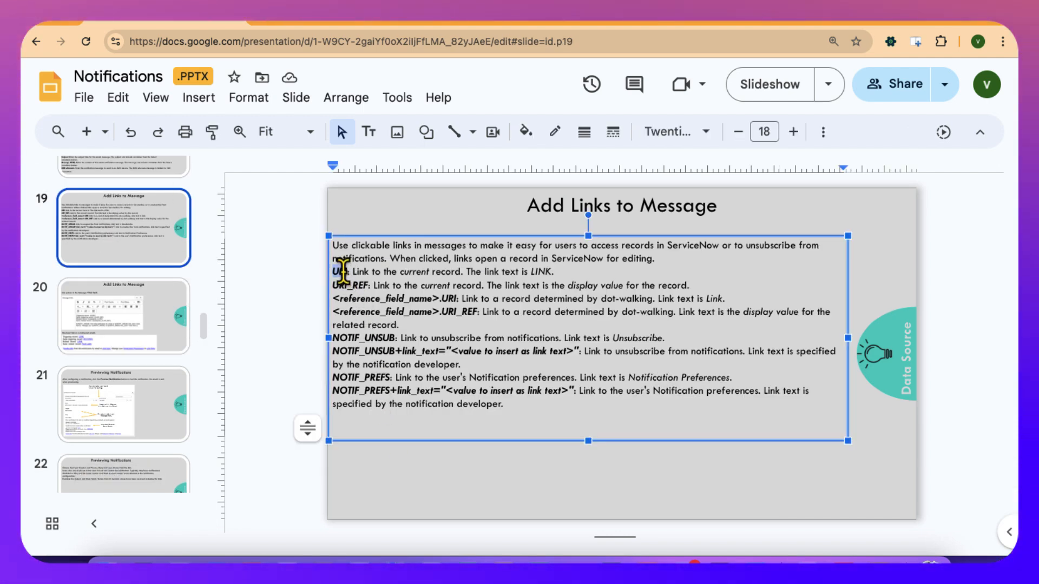
double_click(342, 269)
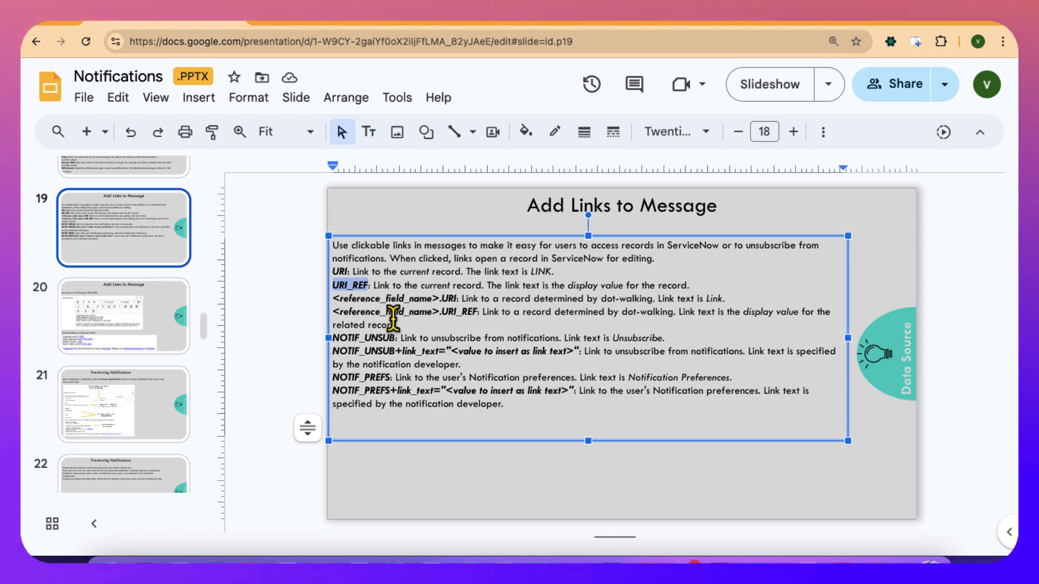
double_click(391, 299)
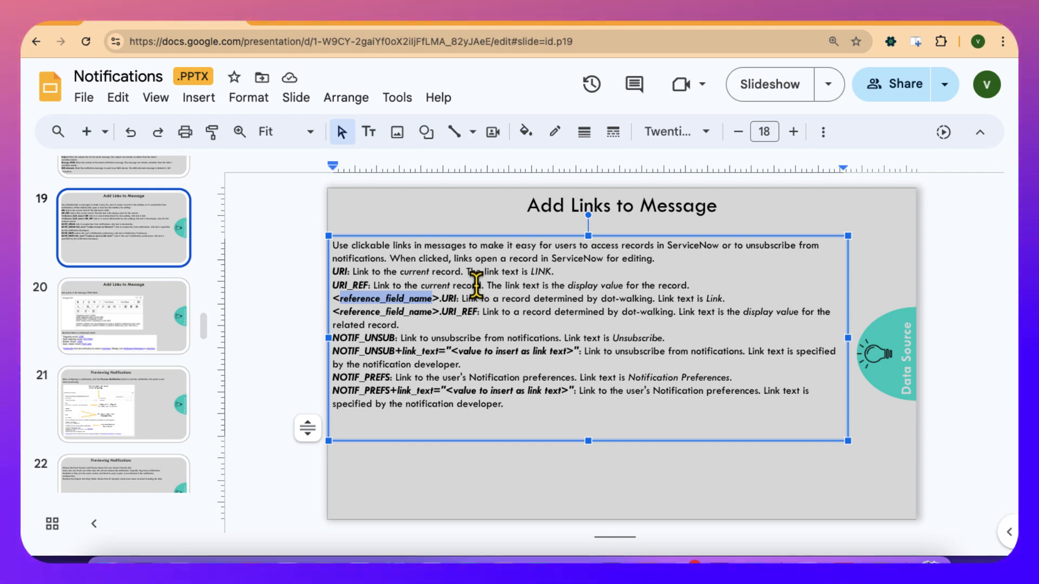
left_click(416, 313)
double_click(417, 314)
double_click(456, 313)
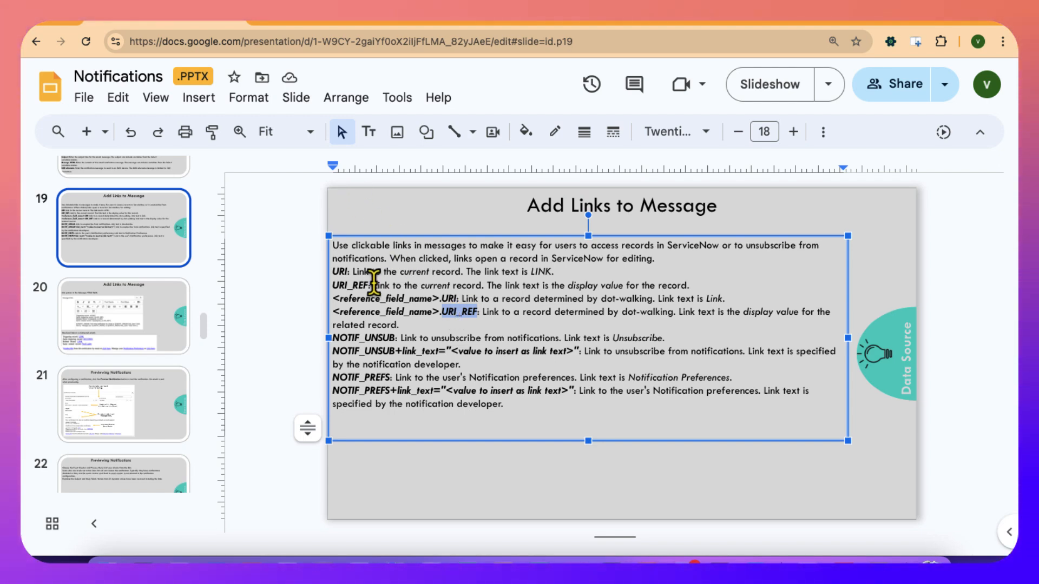
left_click_drag(333, 285, 358, 287)
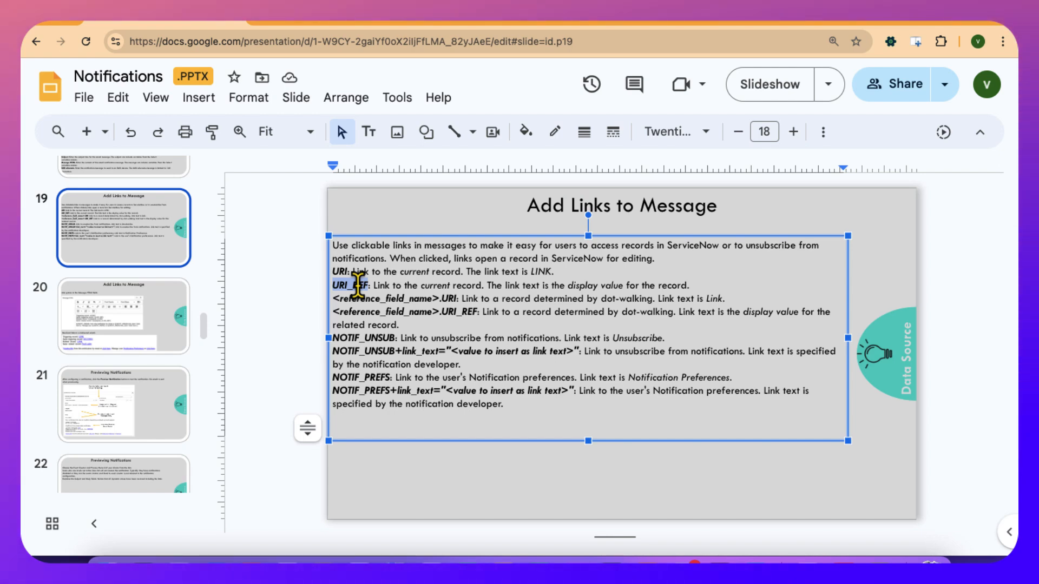
Return to the ServiceNow notification, append ${URI_REF} to the record link line of the message, and save the notification.
left_click(633, 21)
left_click(502, 21)
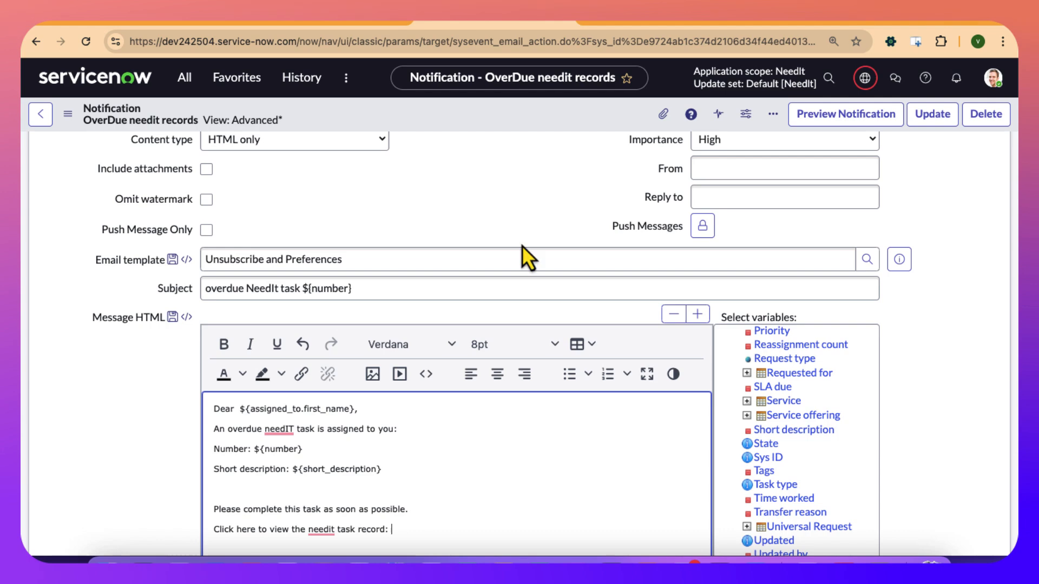
scroll(513, 461, "down", 1)
scroll(513, 461, "down", 1)
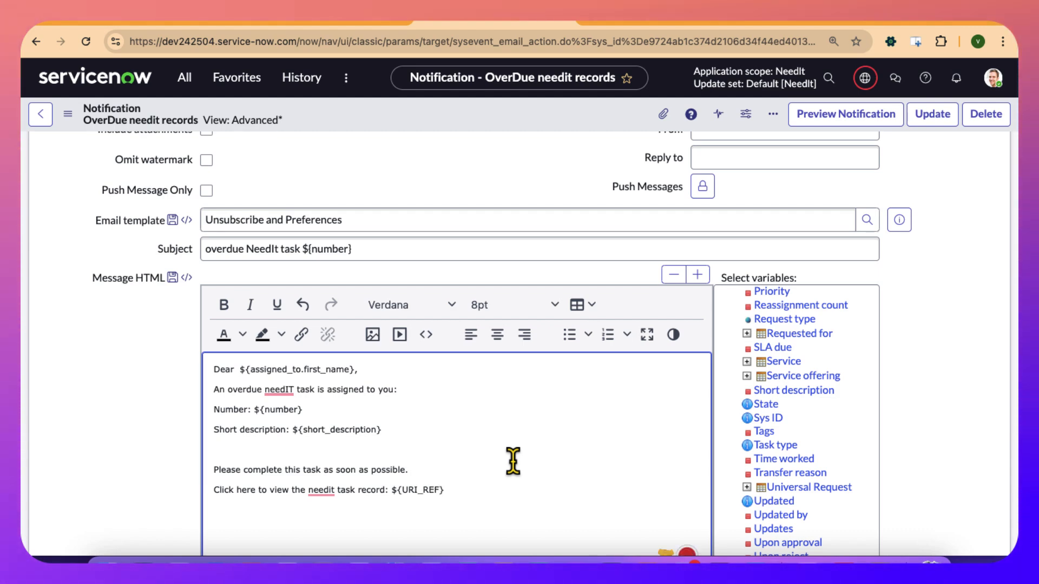
scroll(513, 461, "down", 3)
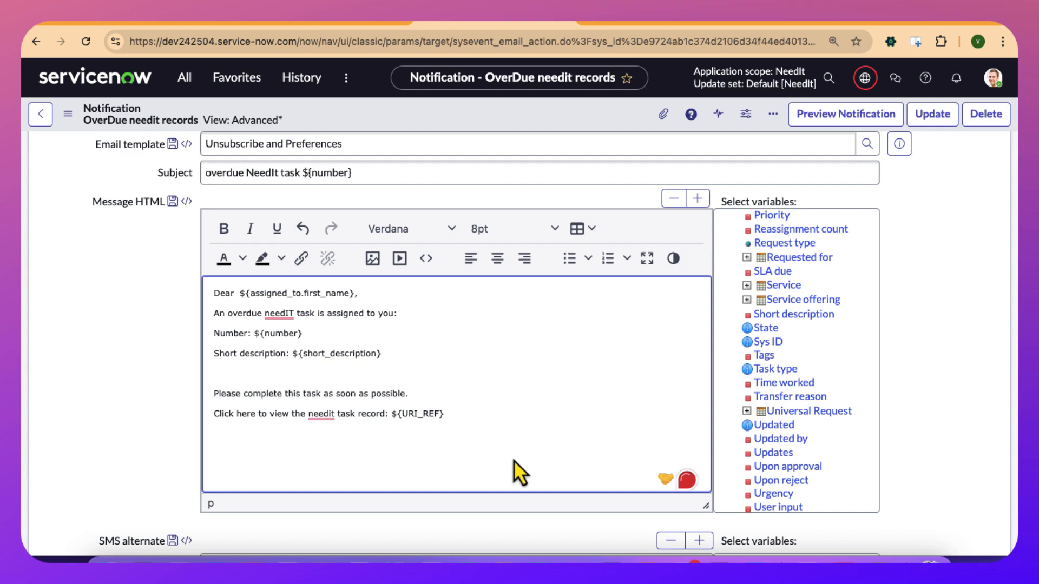
scroll(318, 190, "up", 10)
right_click(387, 116)
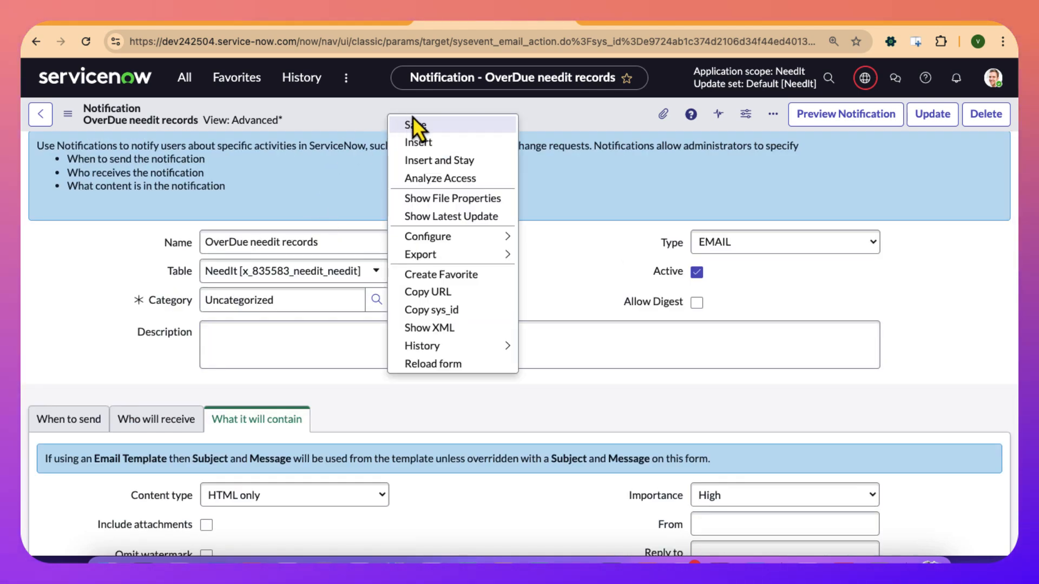
left_click(415, 124)
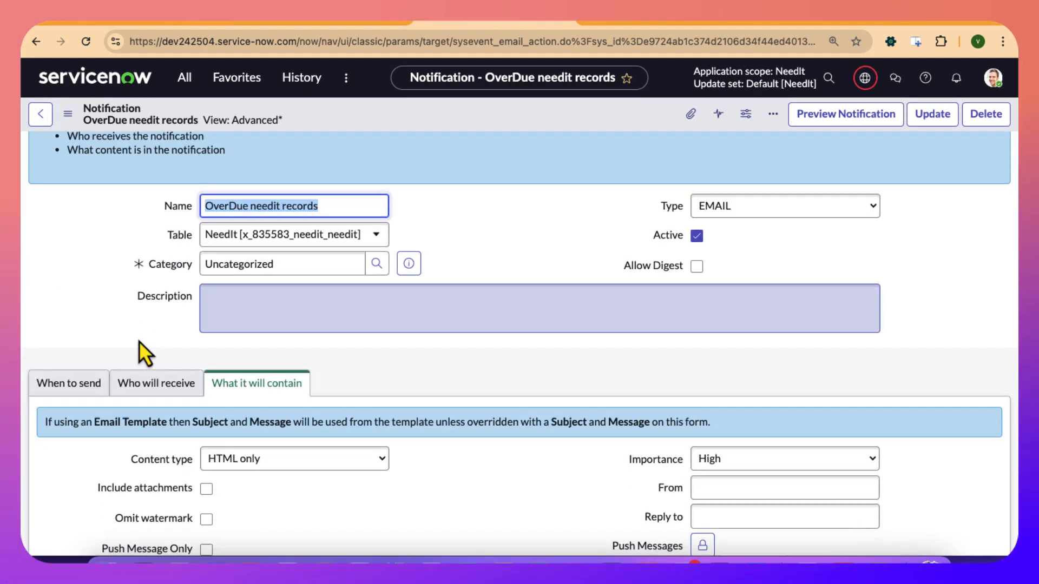
Set the notification's weight to 100 in its sending settings and save the record.
scroll(139, 341, "down", 2)
left_click(139, 318)
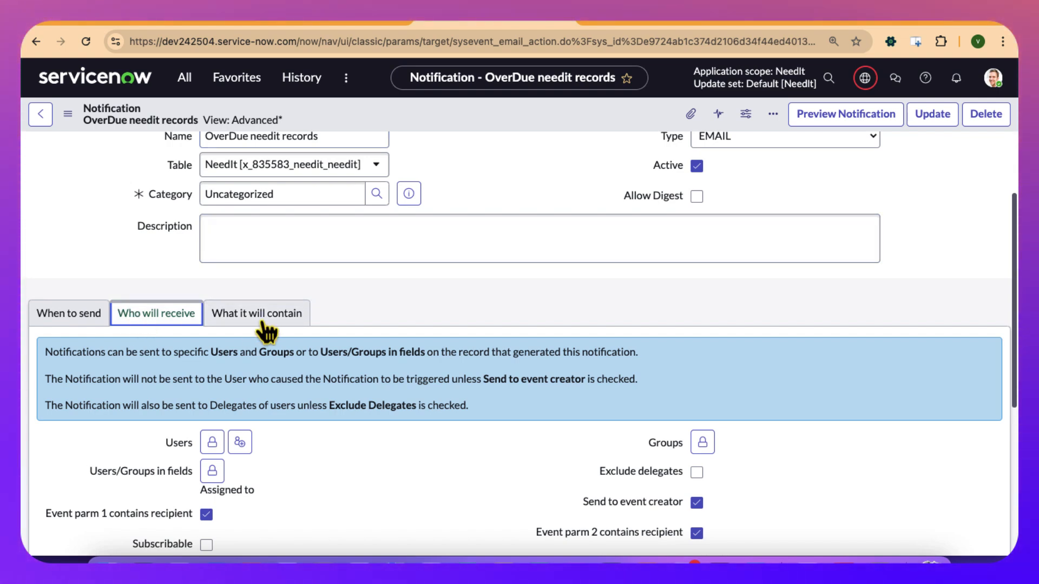
scroll(261, 271, "down", 5)
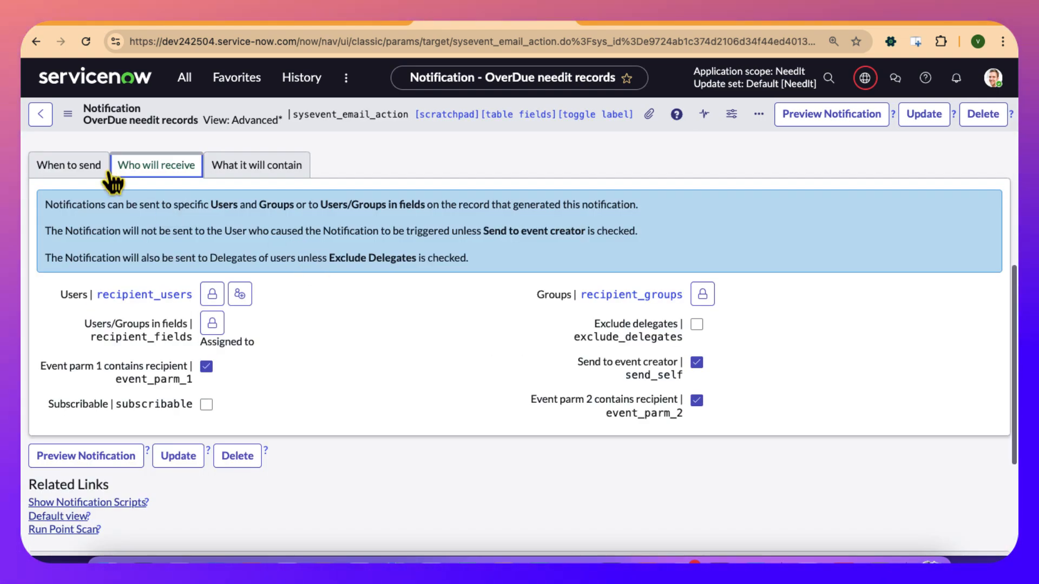
left_click(84, 166)
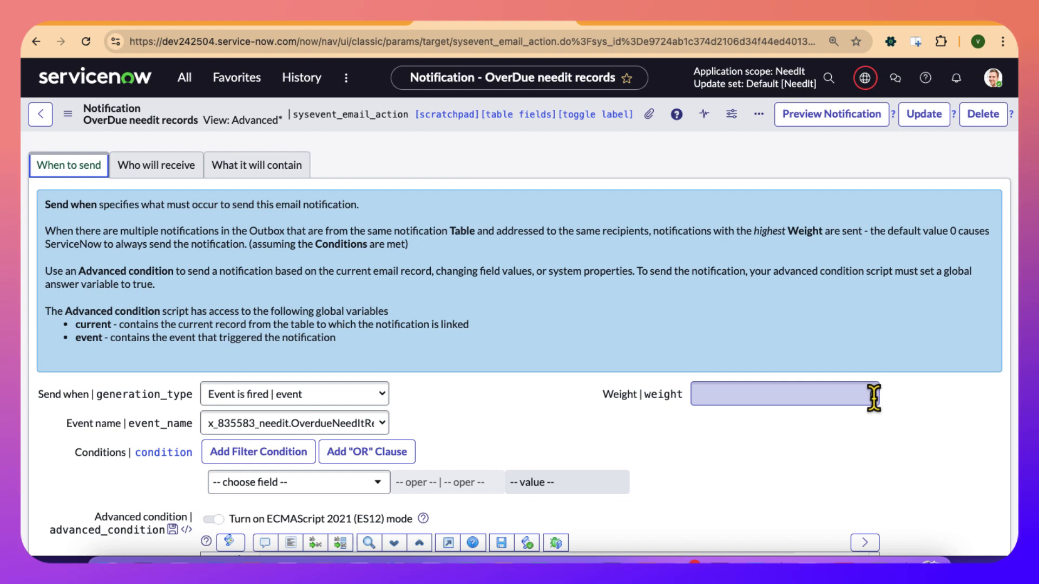
left_click(873, 398)
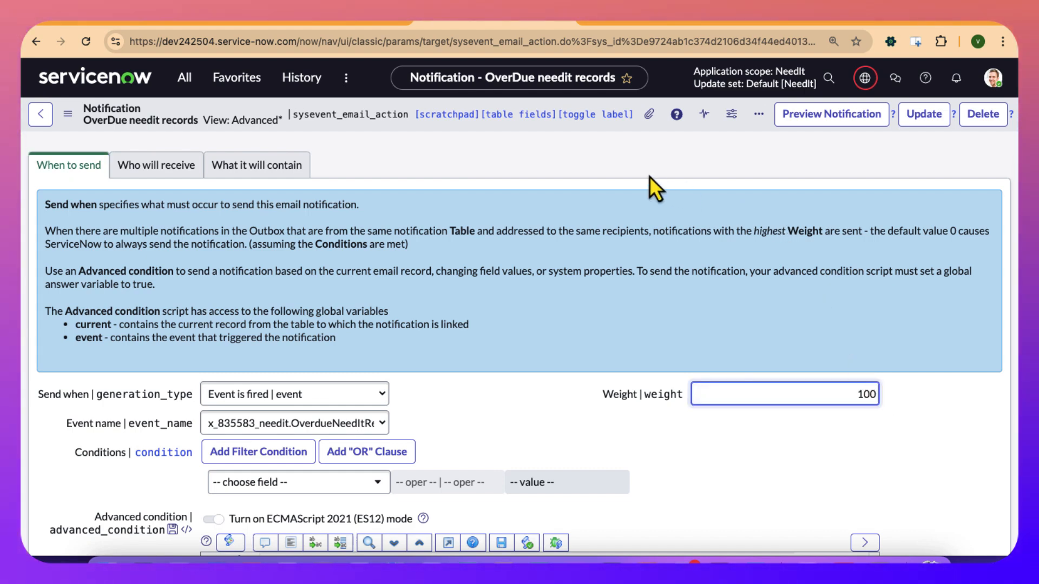
right_click(83, 121)
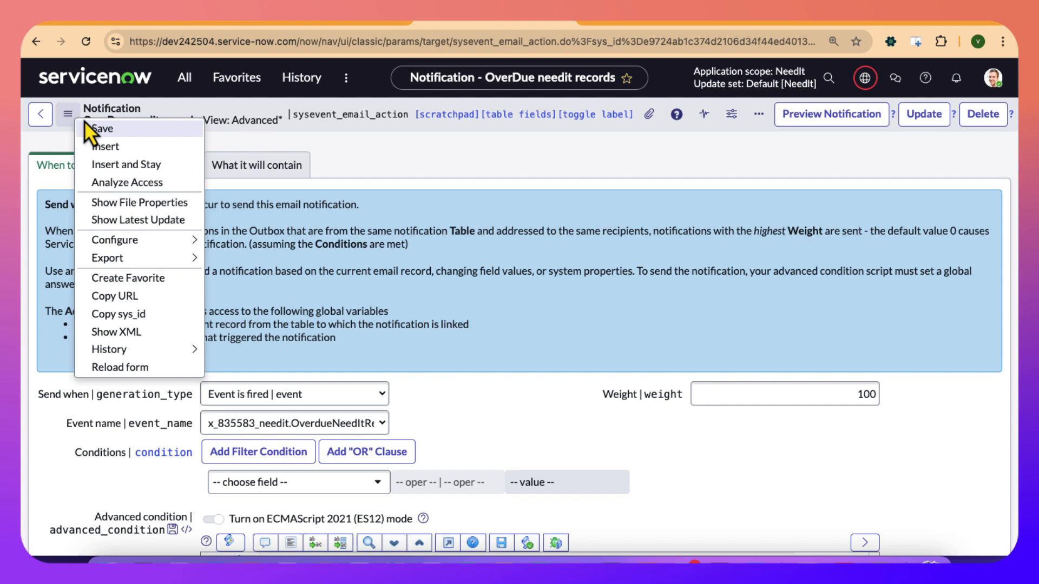
left_click(95, 131)
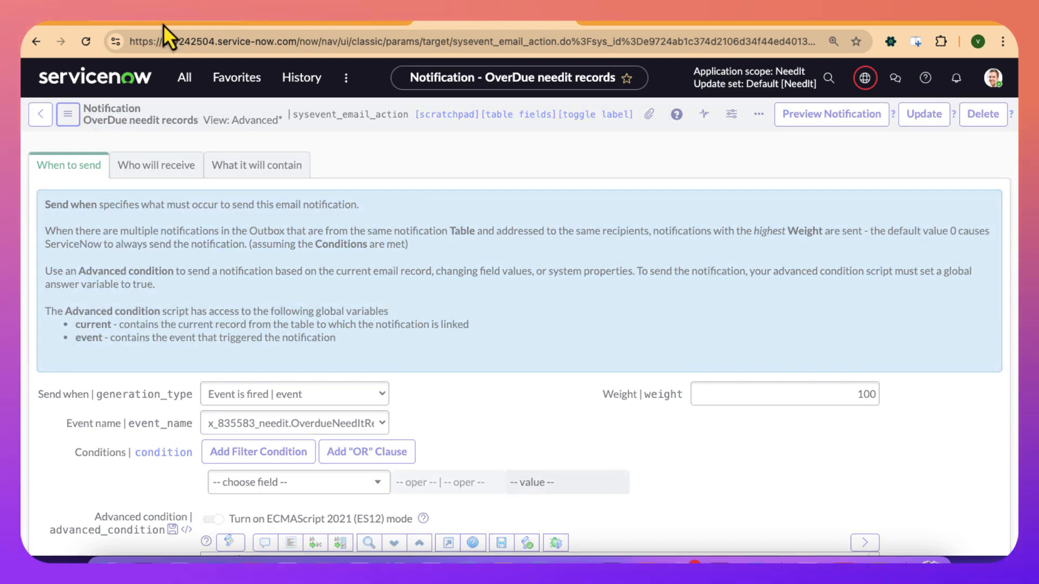
Switch back to the Notifications presentation and open slide 8, which explains how the Weight field works.
left_click(163, 24)
scroll(129, 327, "up", 5)
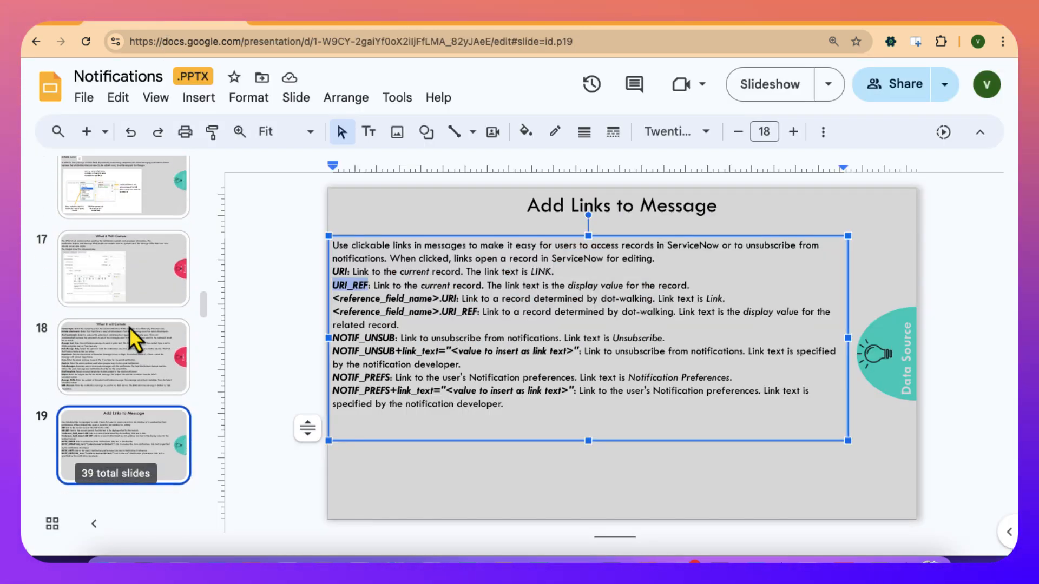
scroll(129, 327, "up", 5)
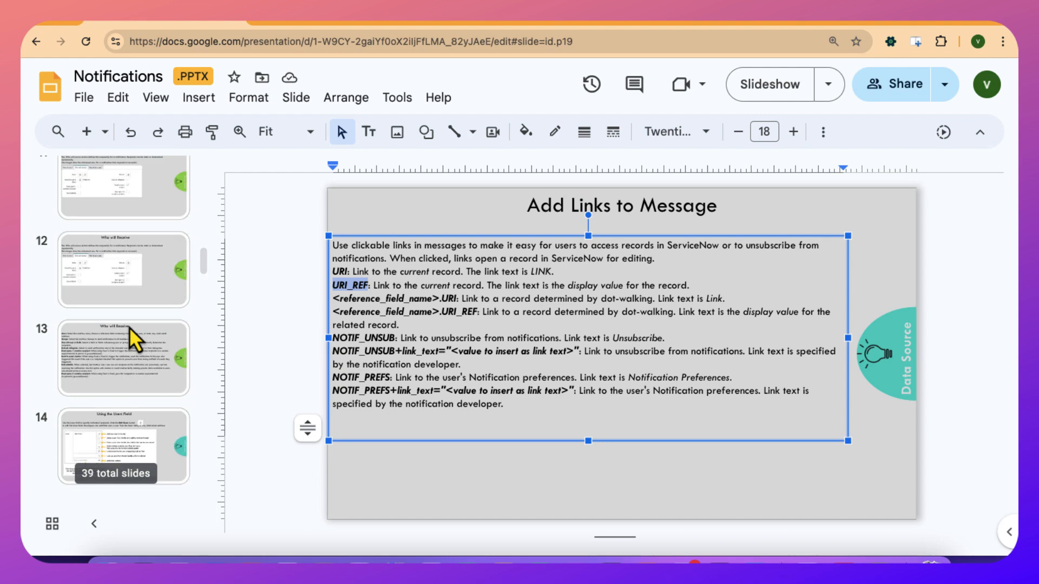
scroll(129, 327, "up", 3)
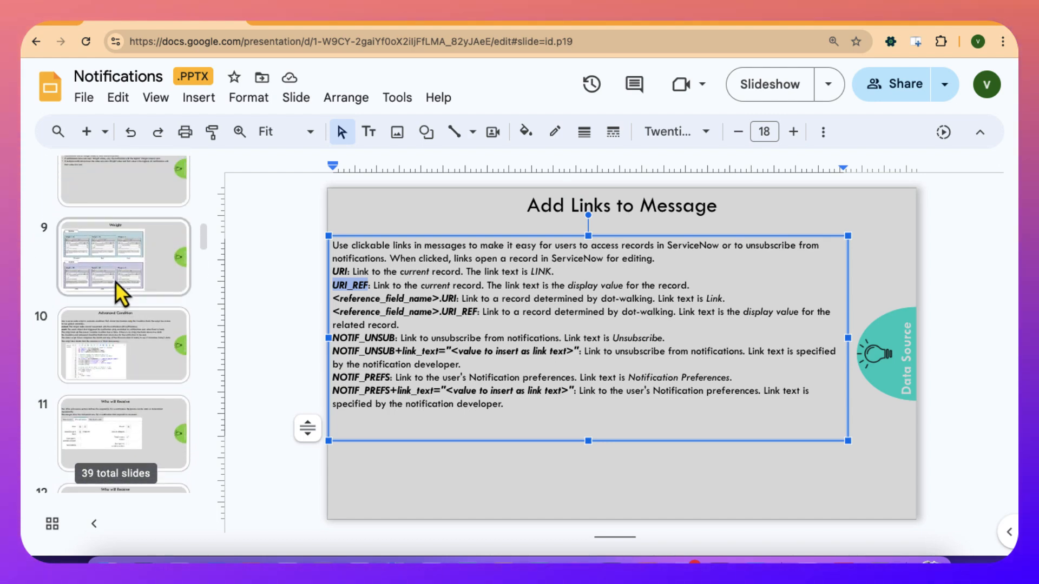
left_click(116, 281)
scroll(116, 281, "up", 2)
left_click(115, 241)
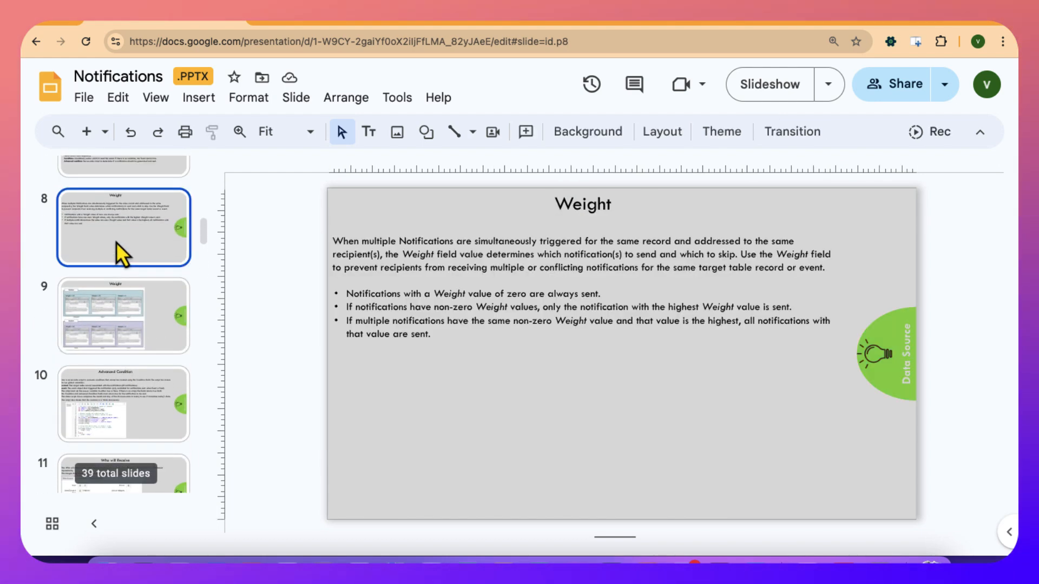
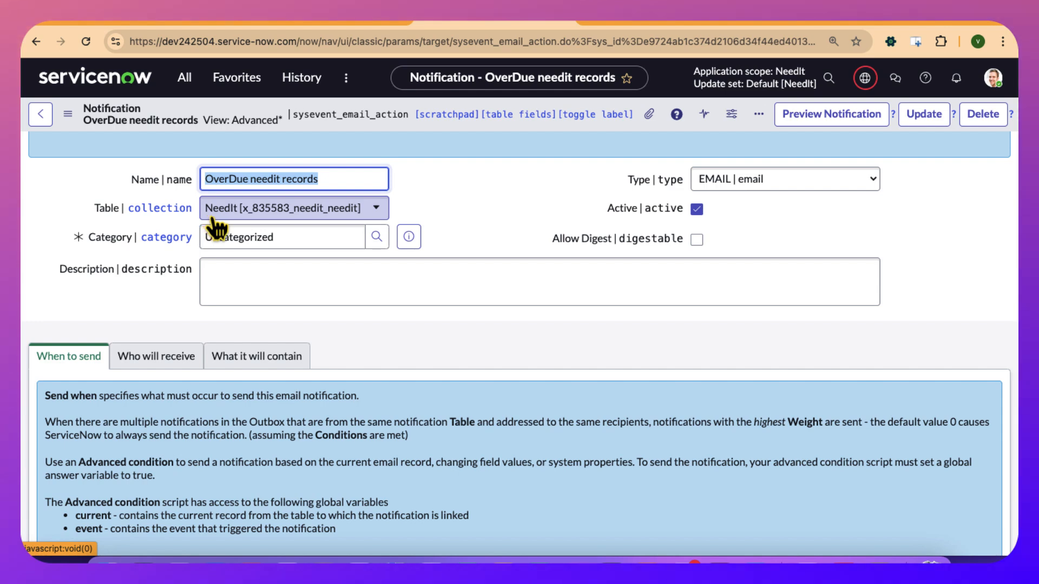
Review the overdue notification's sending conditions, recipients and message content, and save the record.
scroll(241, 255, "down", 3)
scroll(241, 252, "down", 5)
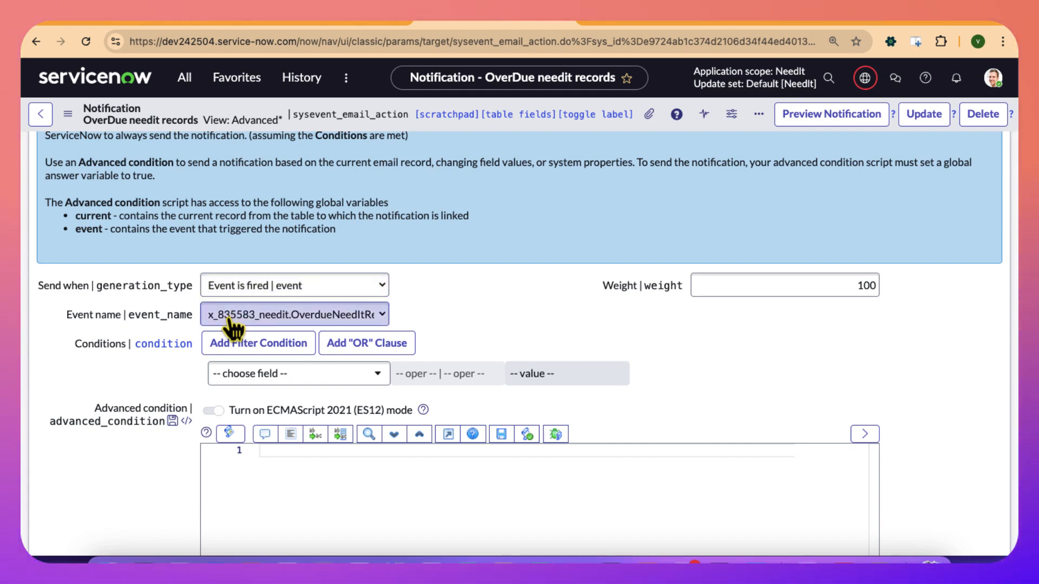
scroll(241, 368, "down", 5)
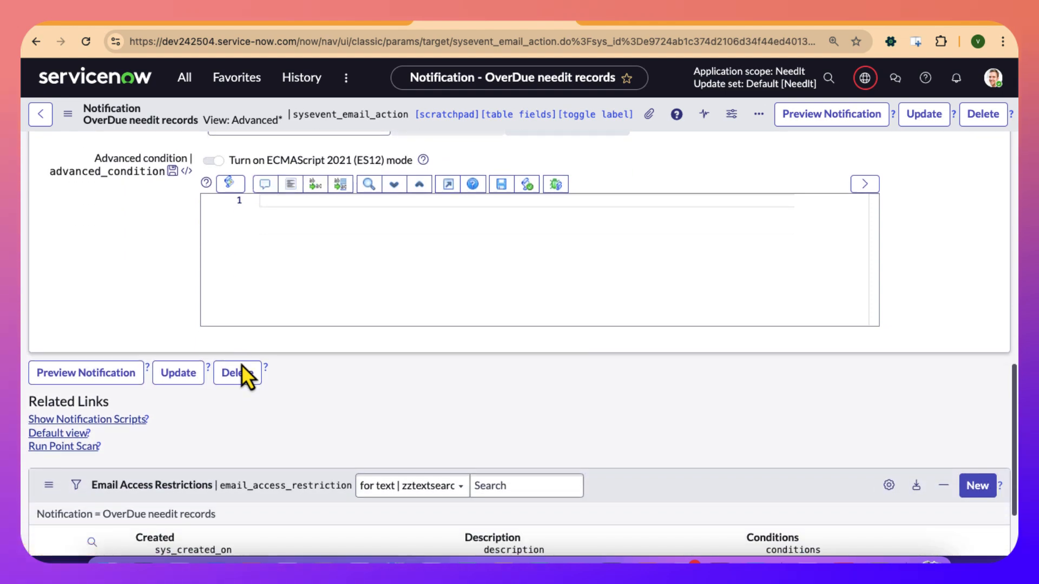
scroll(242, 365, "up", 6)
scroll(209, 287, "up", 2)
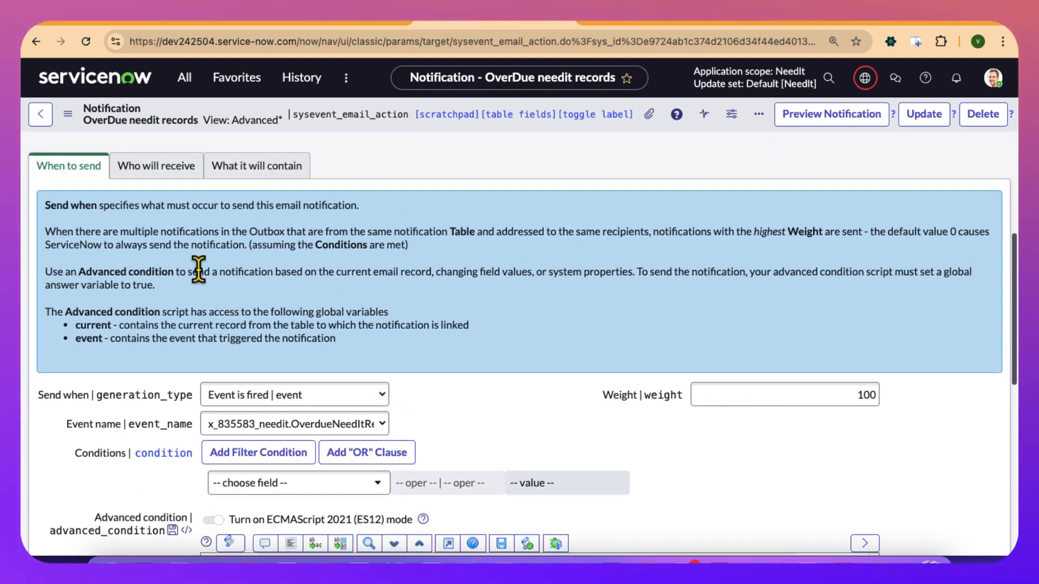
left_click(152, 172)
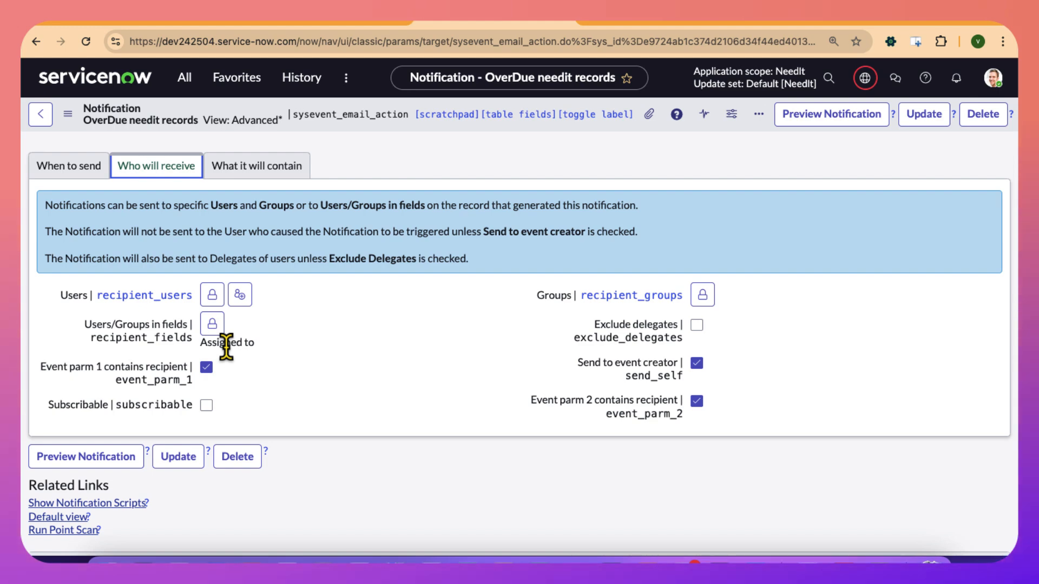
left_click(256, 172)
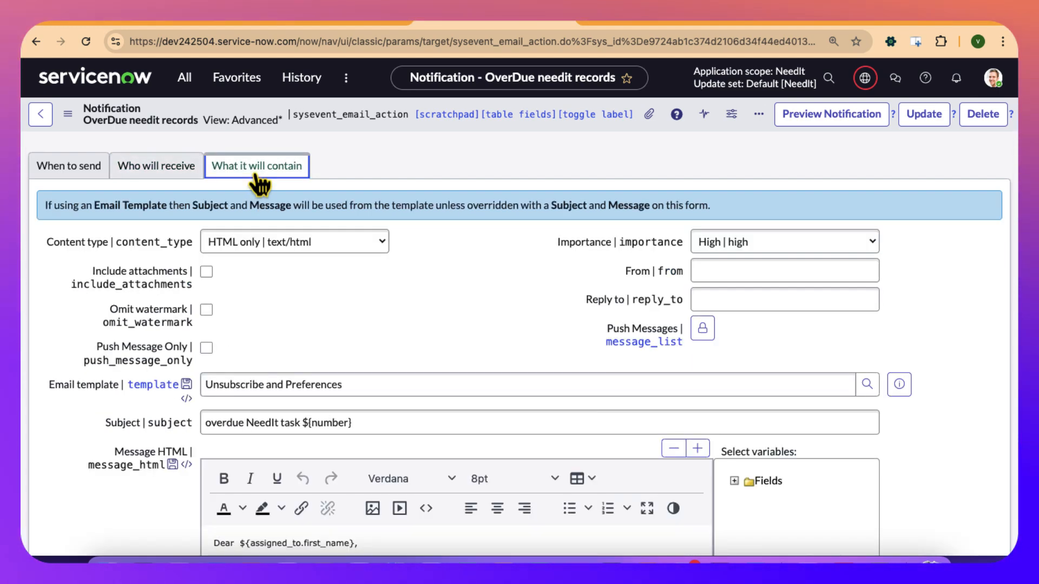
scroll(349, 379, "down", 1)
scroll(350, 371, "down", 3)
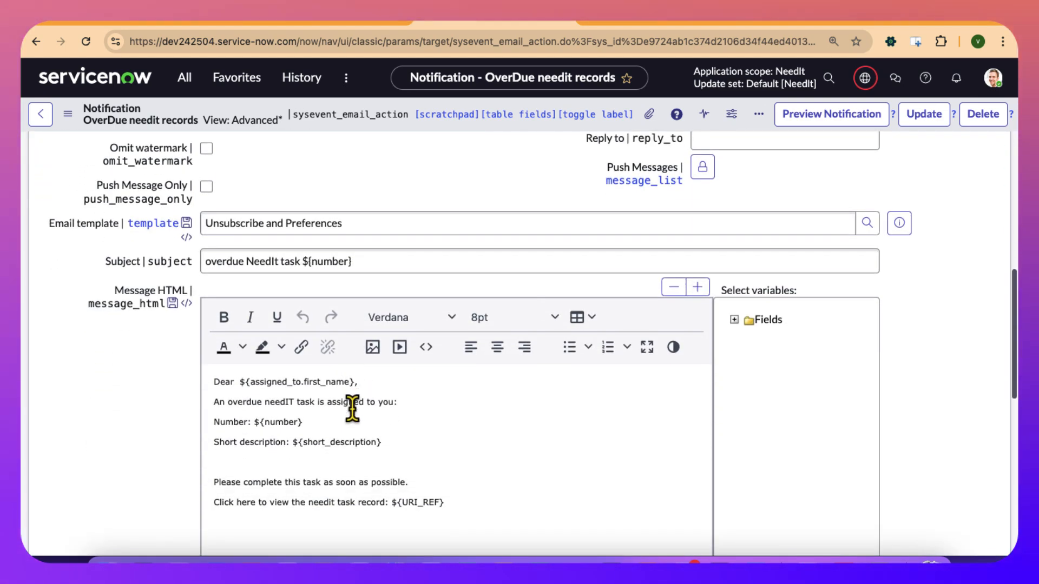
left_click(68, 114)
left_click(89, 131)
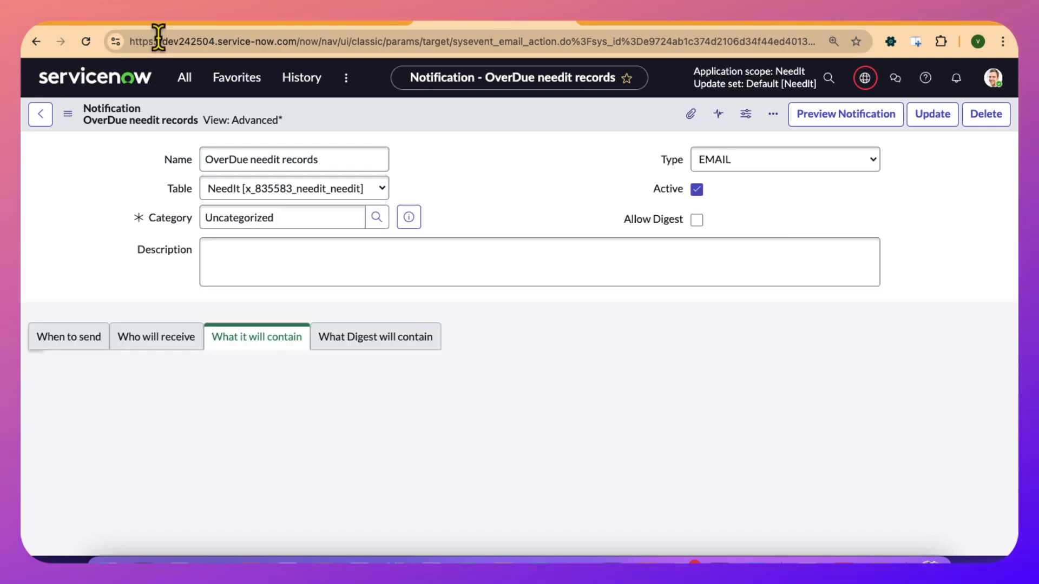
Switch to the Notifications presentation and open slide 24, Notification Email Scripts.
left_click(159, 21)
scroll(133, 349, "down", 6)
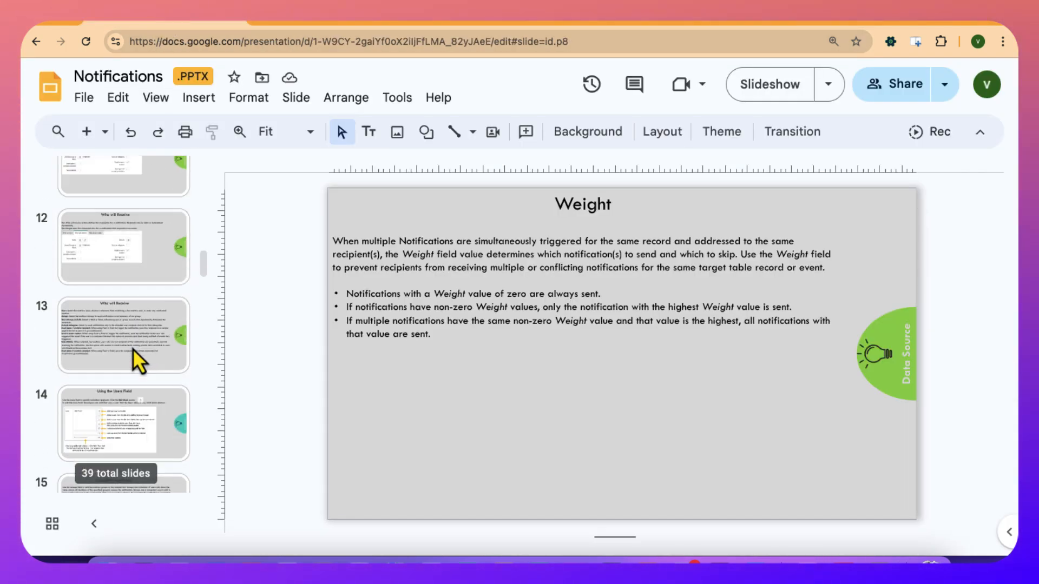
scroll(133, 350, "down", 6)
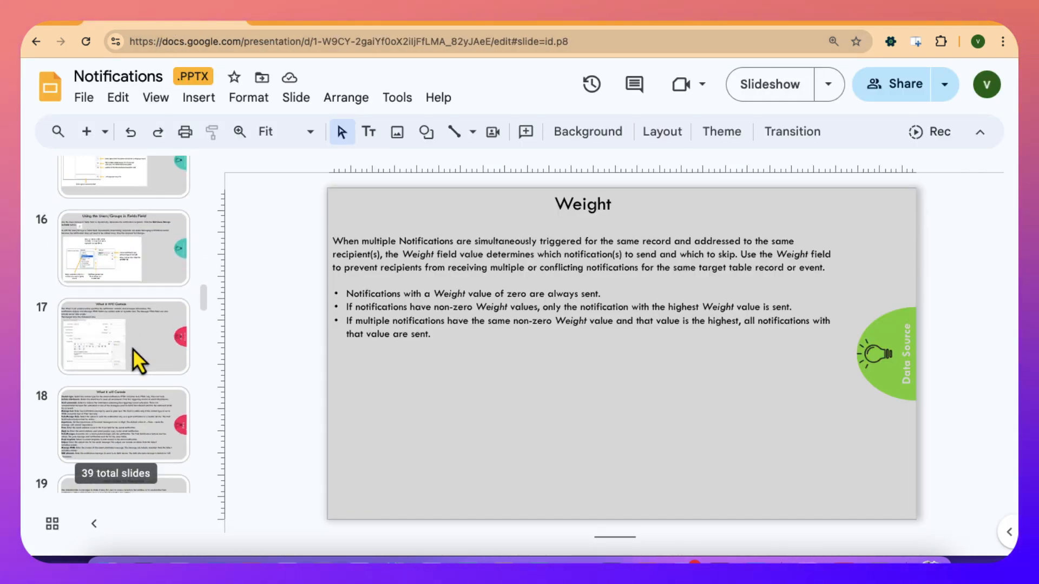
scroll(125, 336, "down", 3)
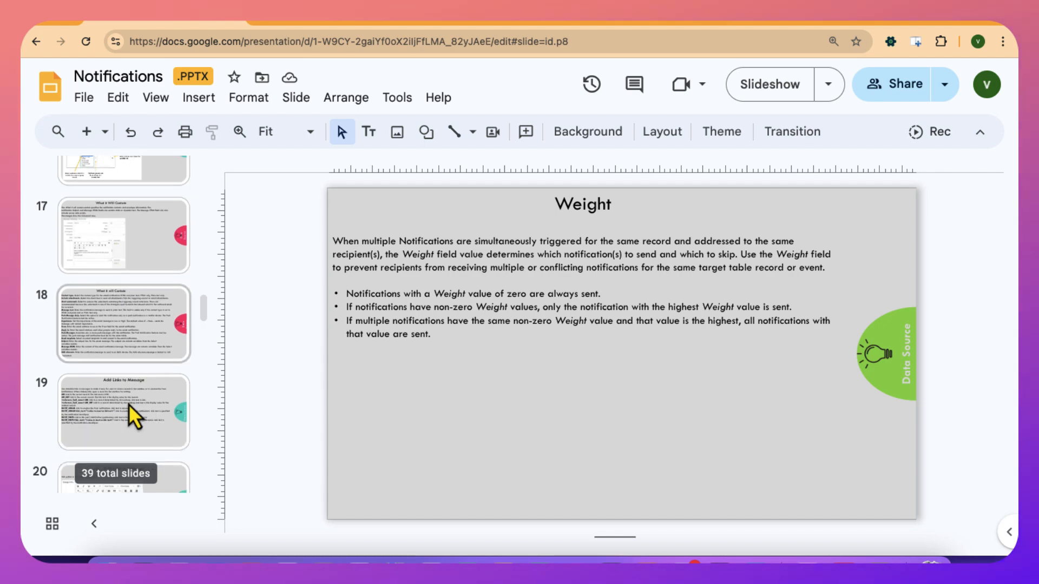
scroll(129, 404, "down", 4)
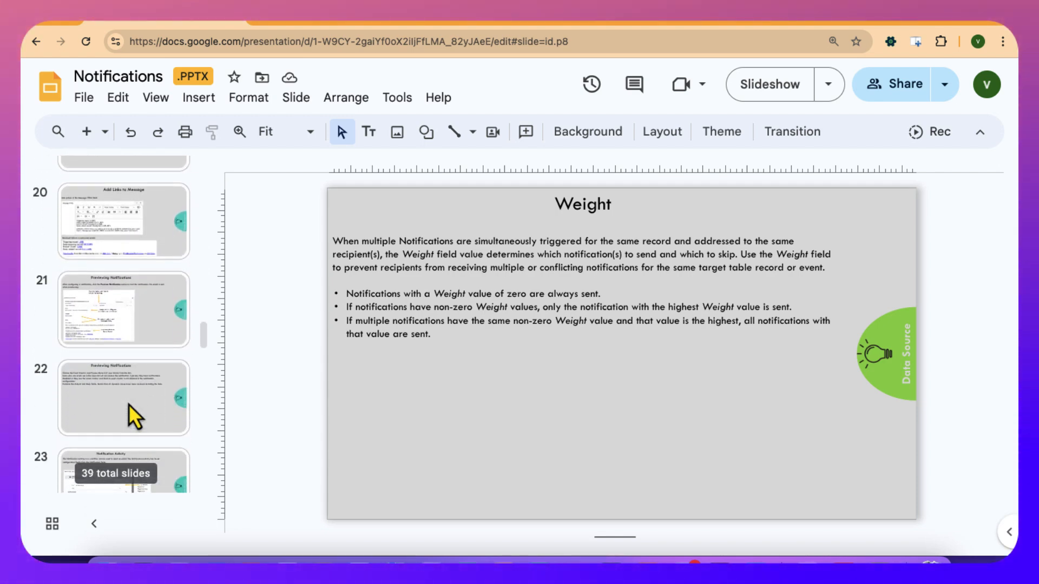
scroll(128, 405, "down", 2)
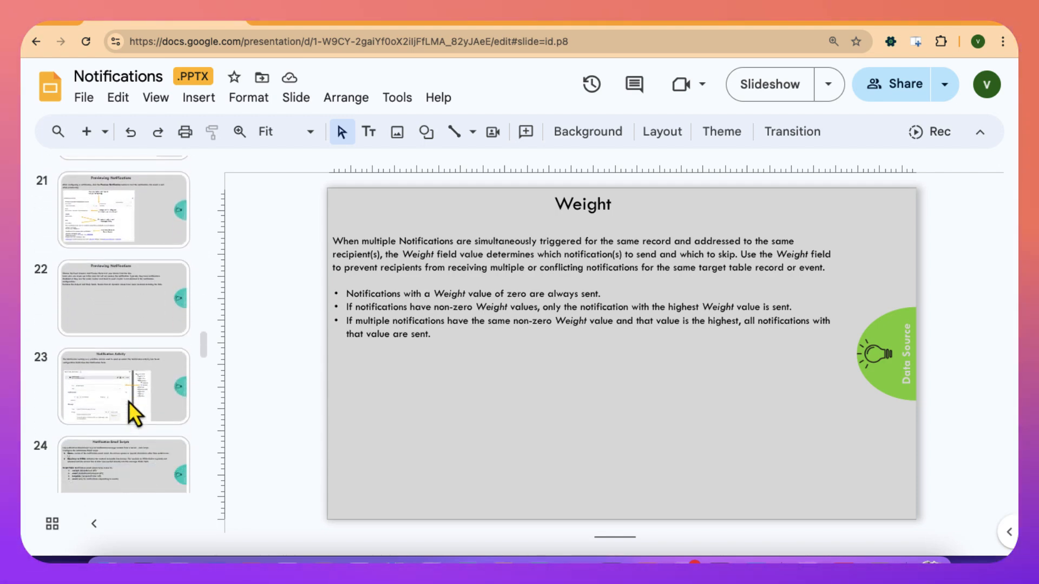
scroll(125, 423, "down", 1)
left_click(124, 424)
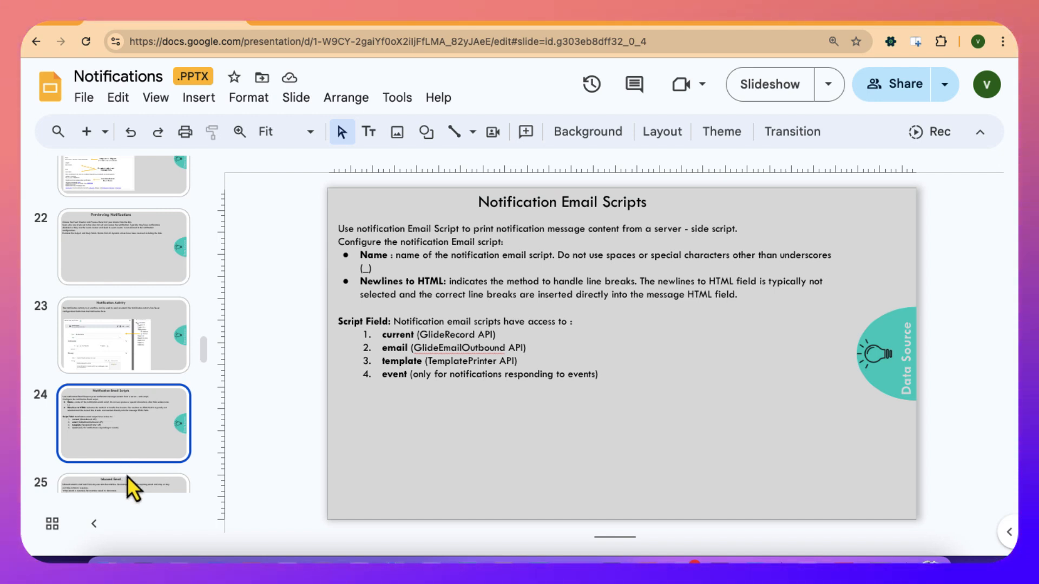
Examine the current, email and template objects listed under Script Field on the Notification Email Scripts slide.
double_click(391, 334)
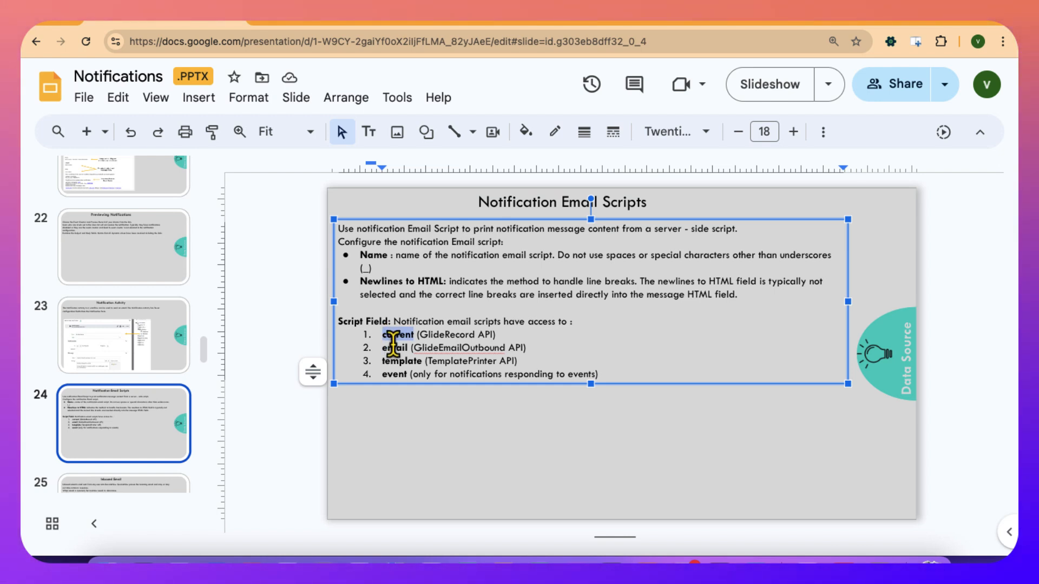
left_click(392, 344)
double_click(392, 347)
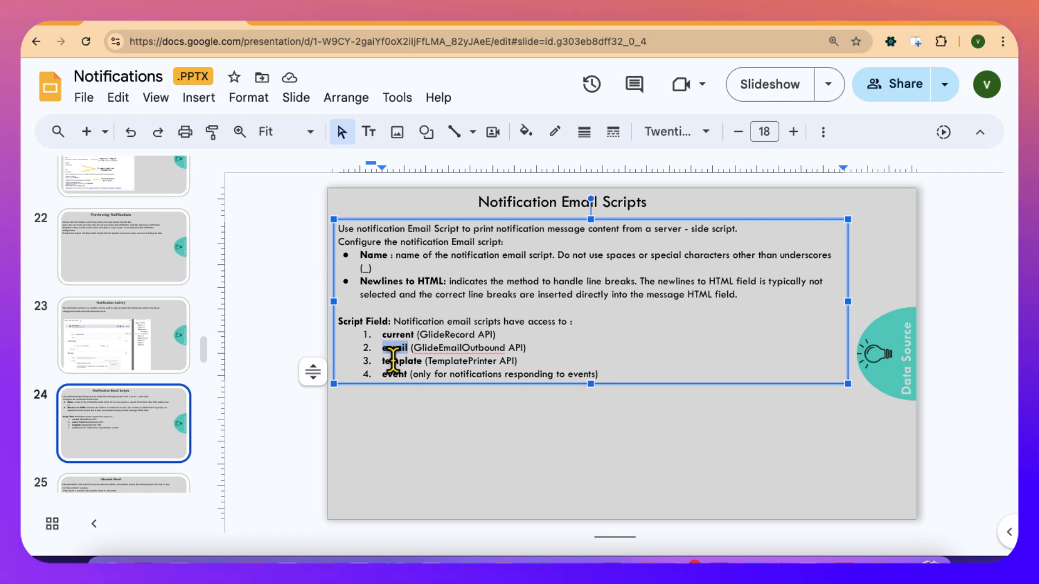
double_click(393, 360)
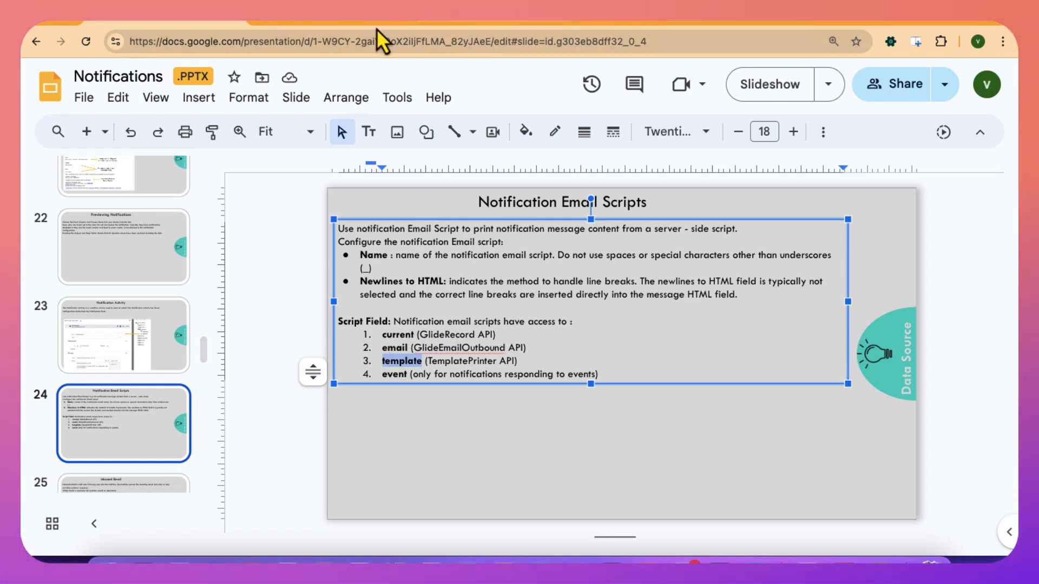
Switch back to the OverDue needit records notification in ServiceNow and go to its HTML message.
left_click(450, 24)
scroll(411, 377, "down", 2)
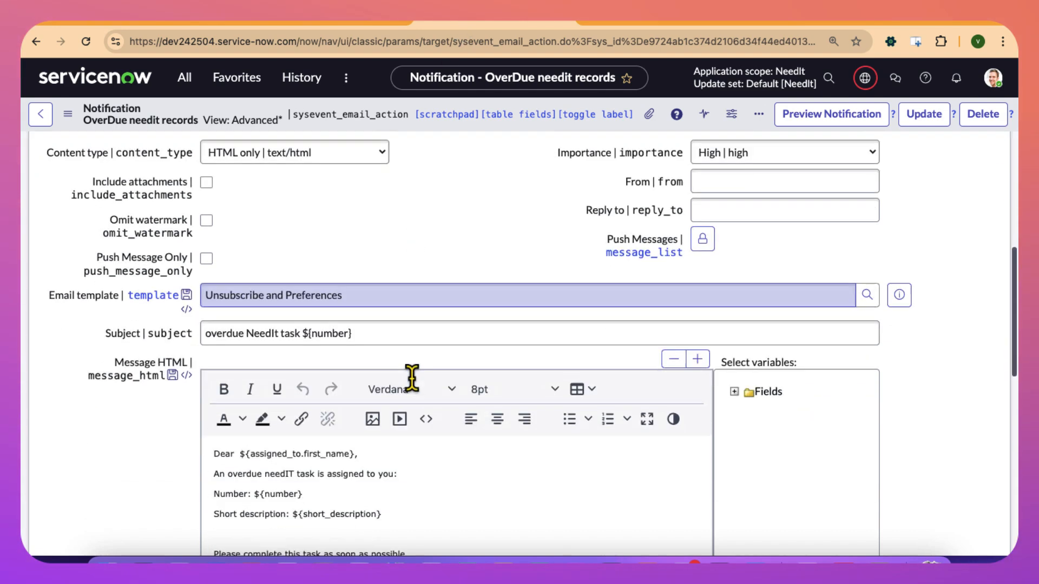
scroll(411, 377, "down", 2)
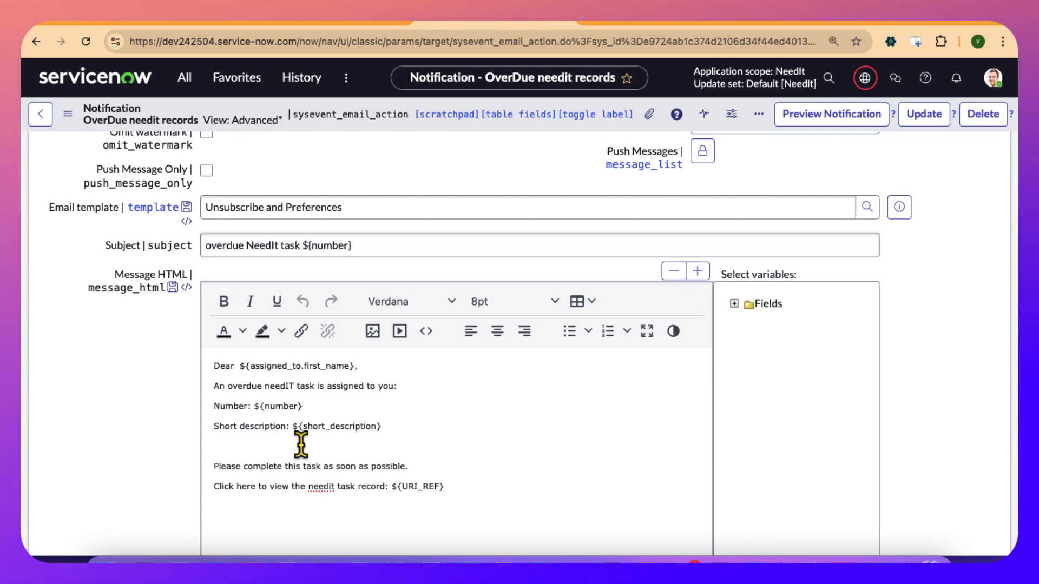
Fill the empty line below the short description with "In addition to this overdue needit task, you also have <number > more needit tasks.".
left_click(258, 449)
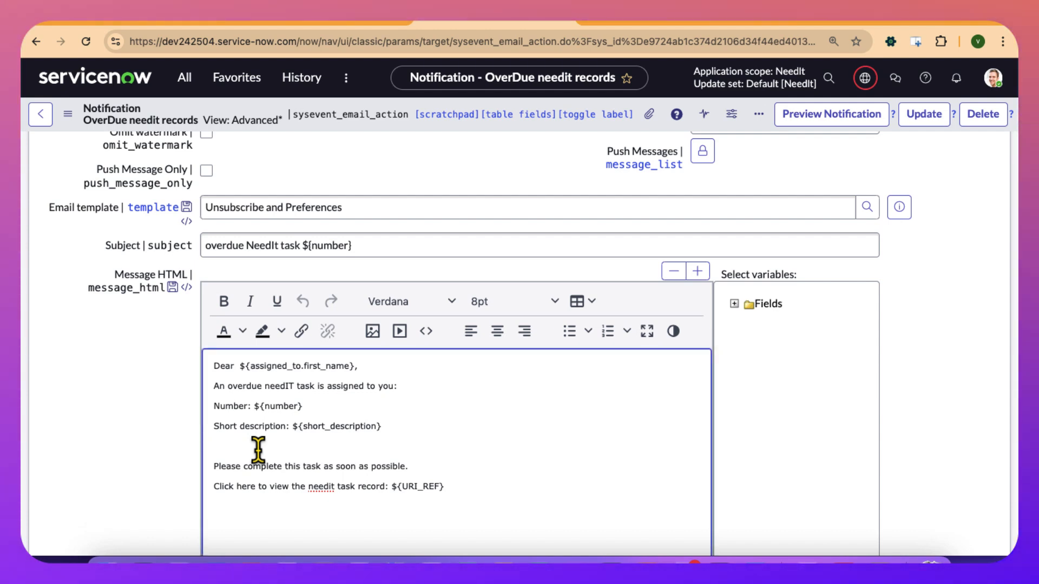
type("In t")
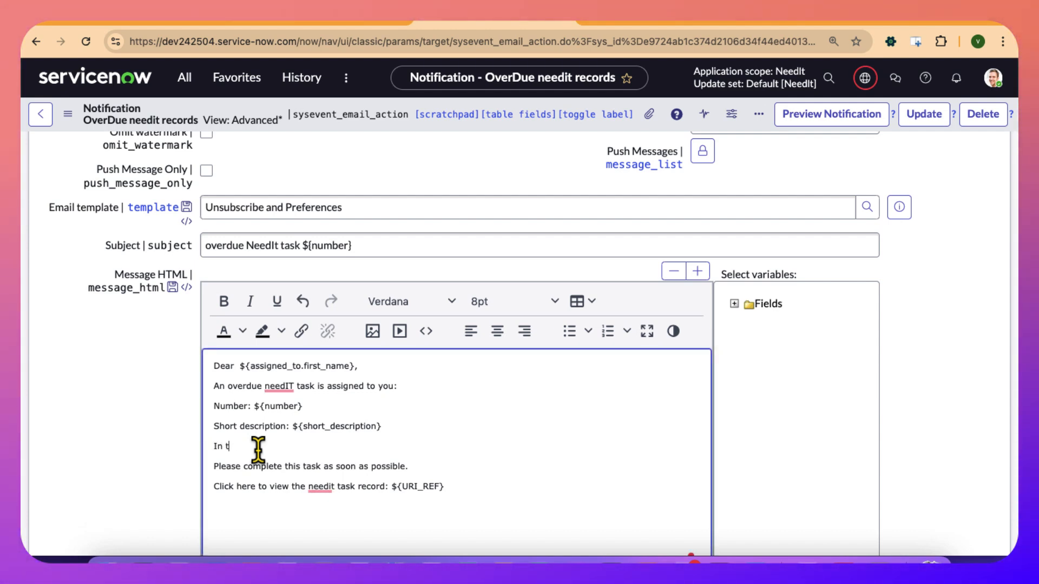
key("BackSpace")
type("addition to")
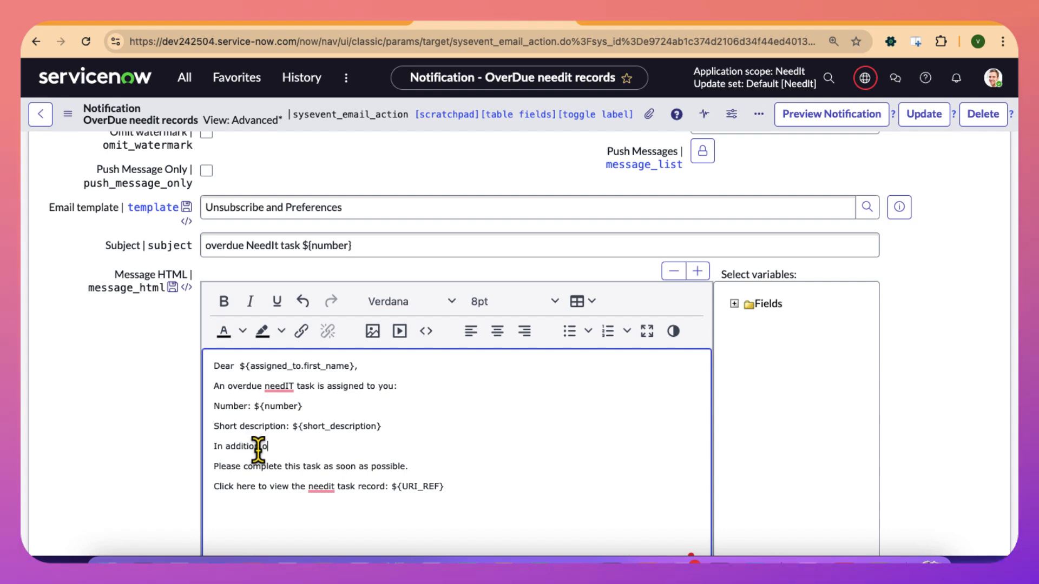
type(" the")
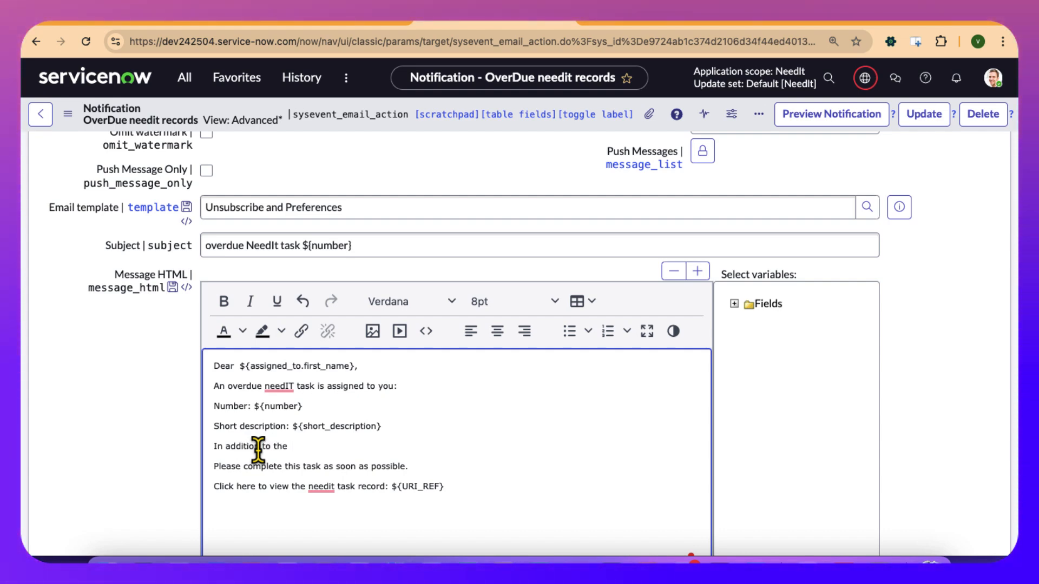
key("BackSpace")
key("BackSpace")
type("is")
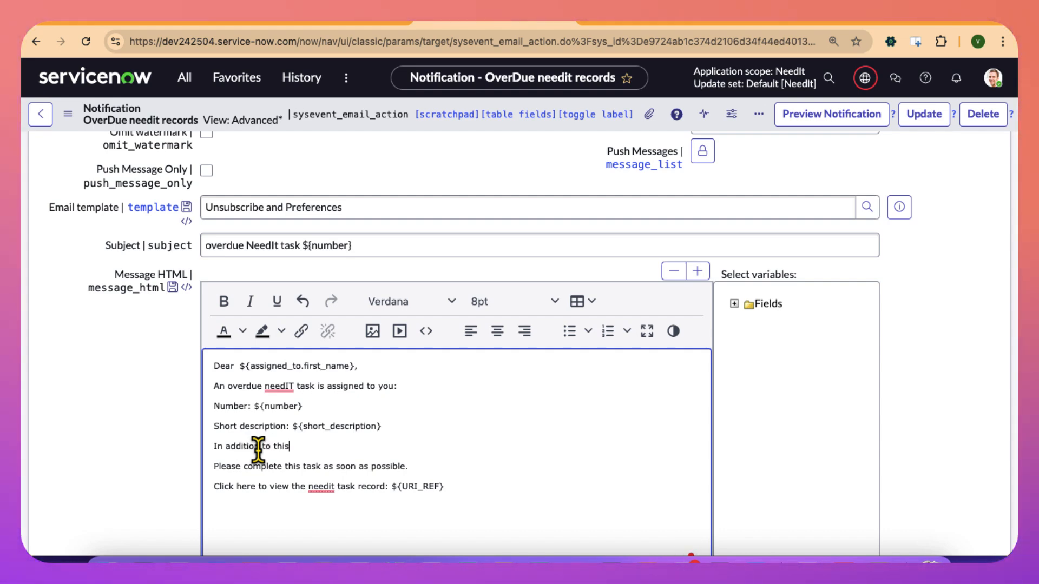
type(" overdue")
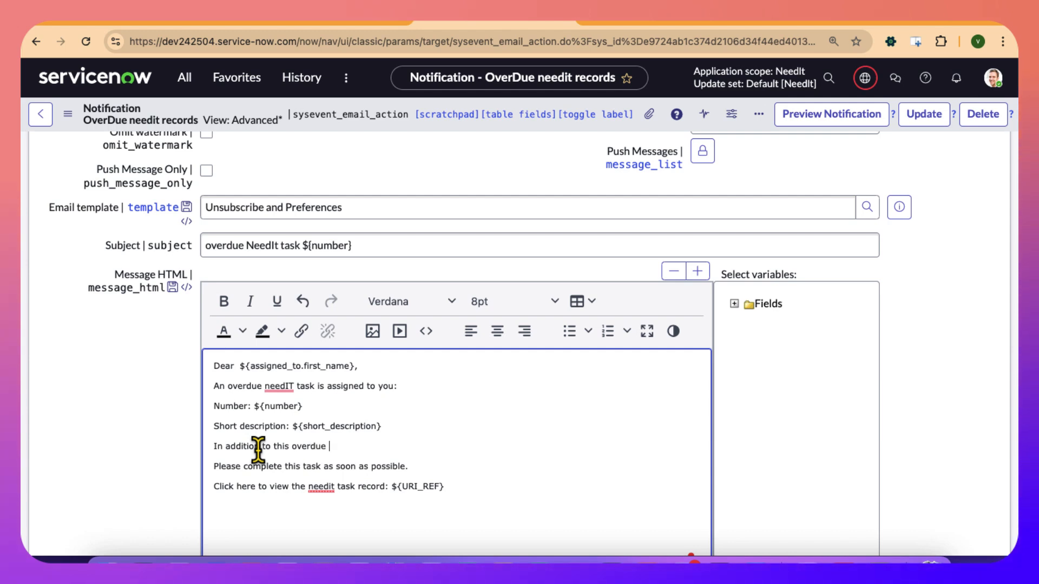
type(" needit")
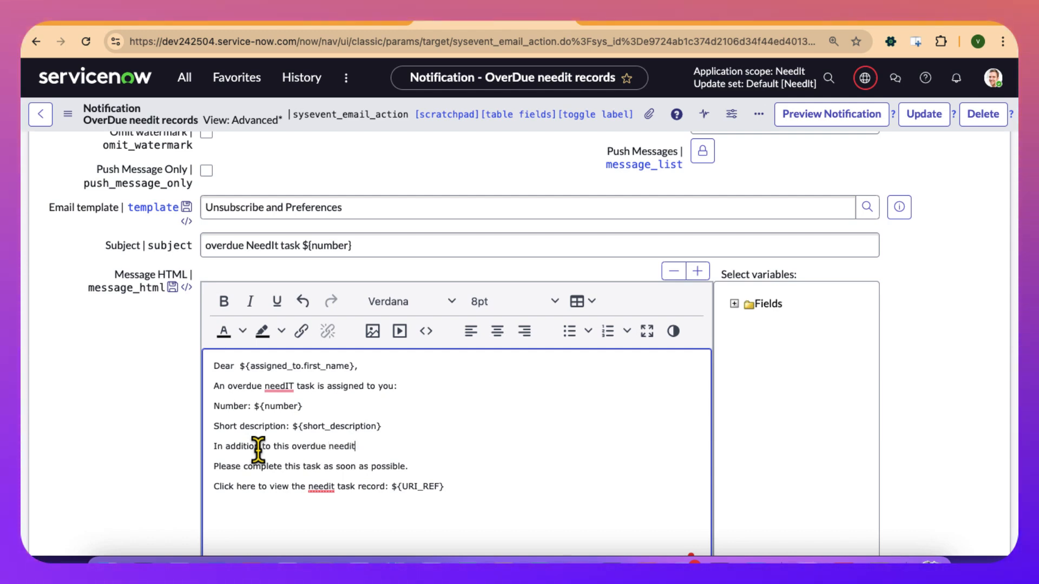
type(" ta")
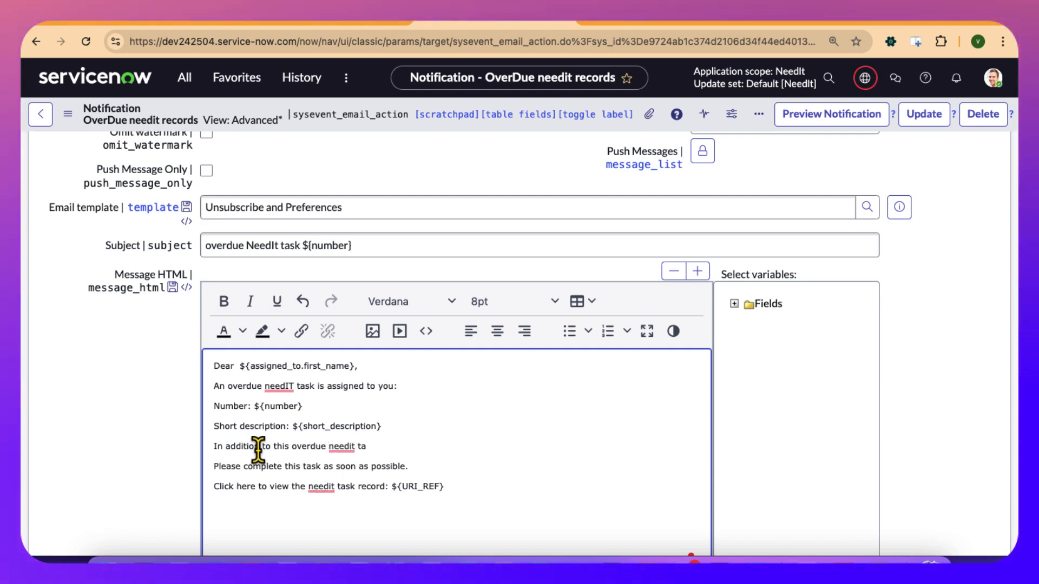
type("sk, you also have <>")
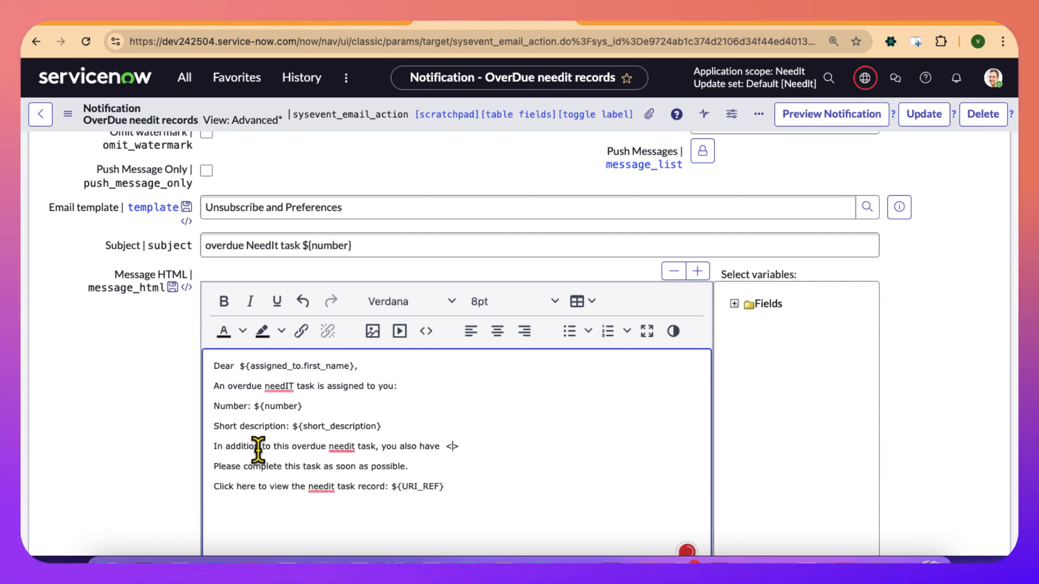
type("number")
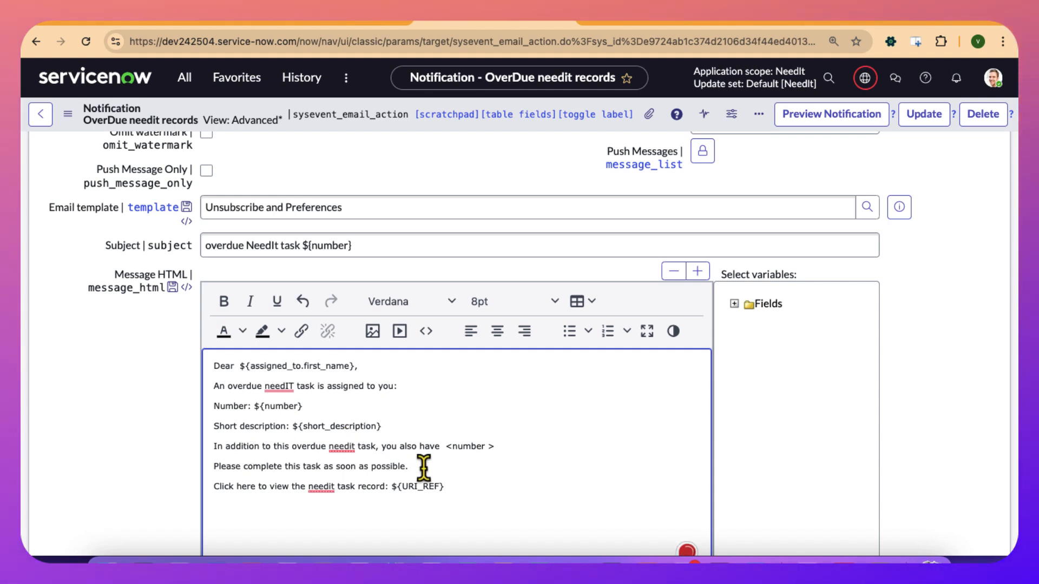
left_click(511, 454)
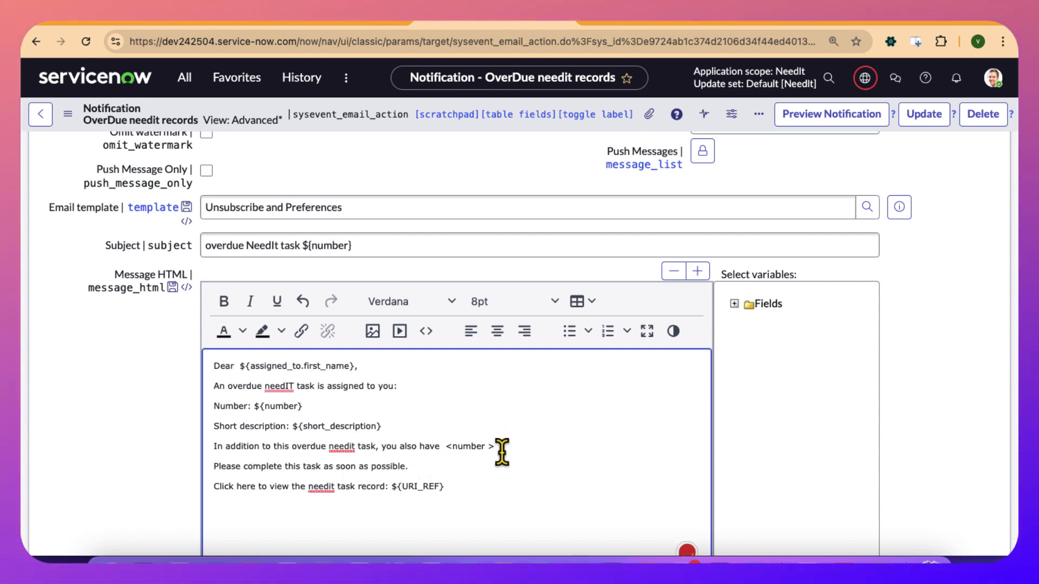
left_click(498, 449)
type("<number > more")
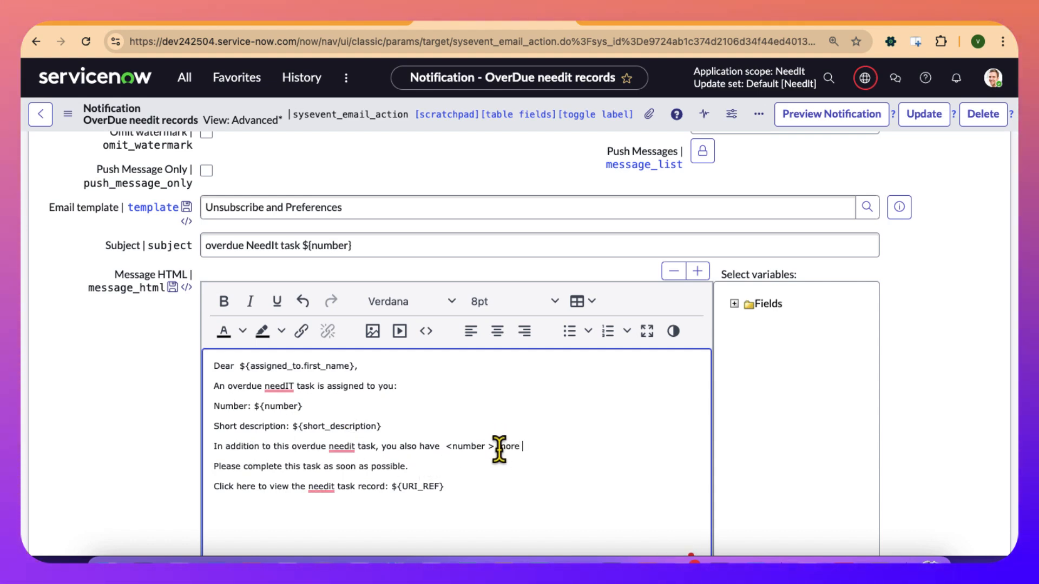
type(" needit ")
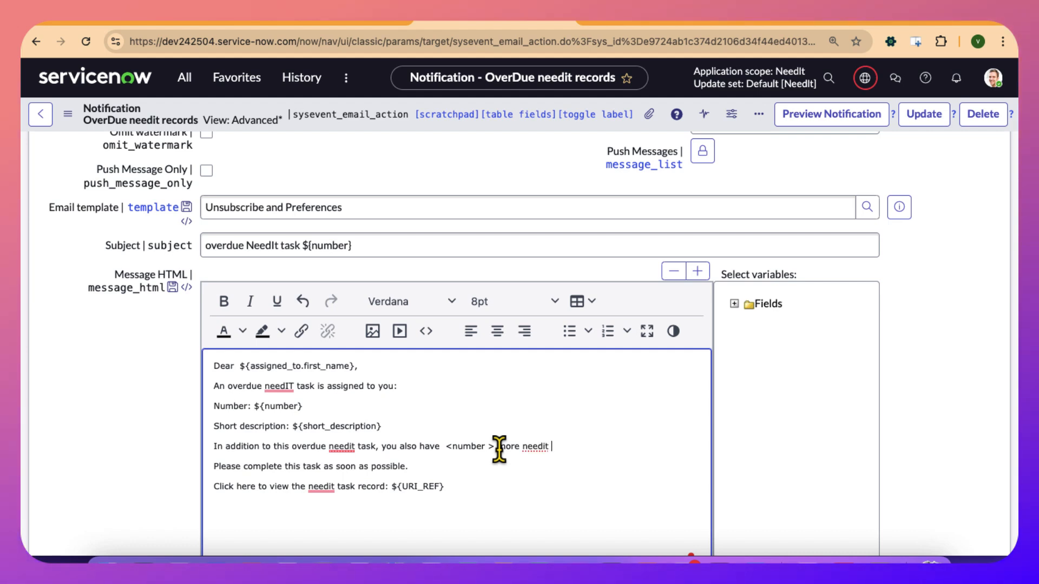
type("tasks.")
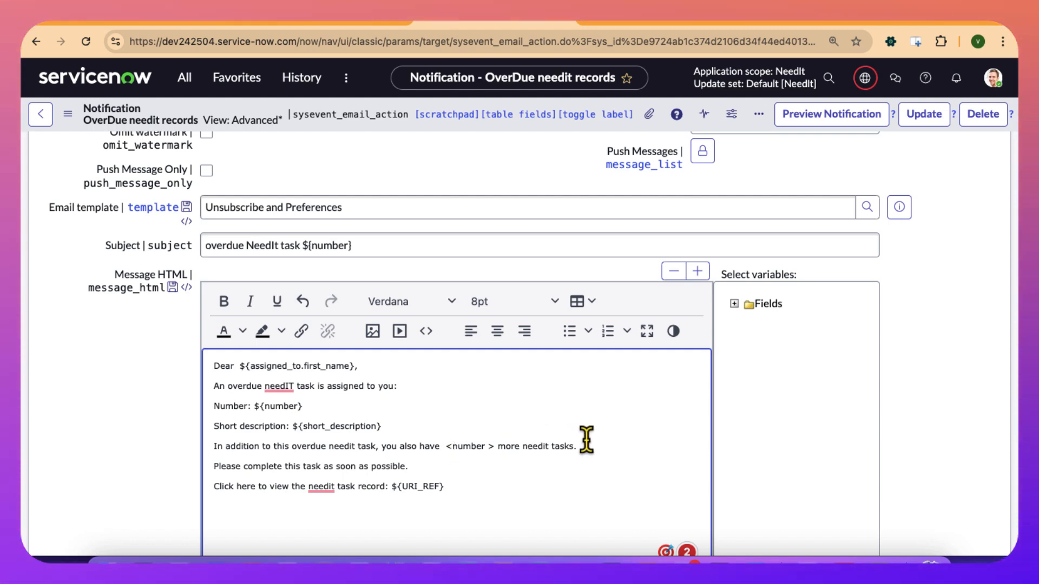
Delete the "In addition to this overdue needit task" sentence from the message, leaving its line empty.
left_click_drag(586, 438, 362, 473)
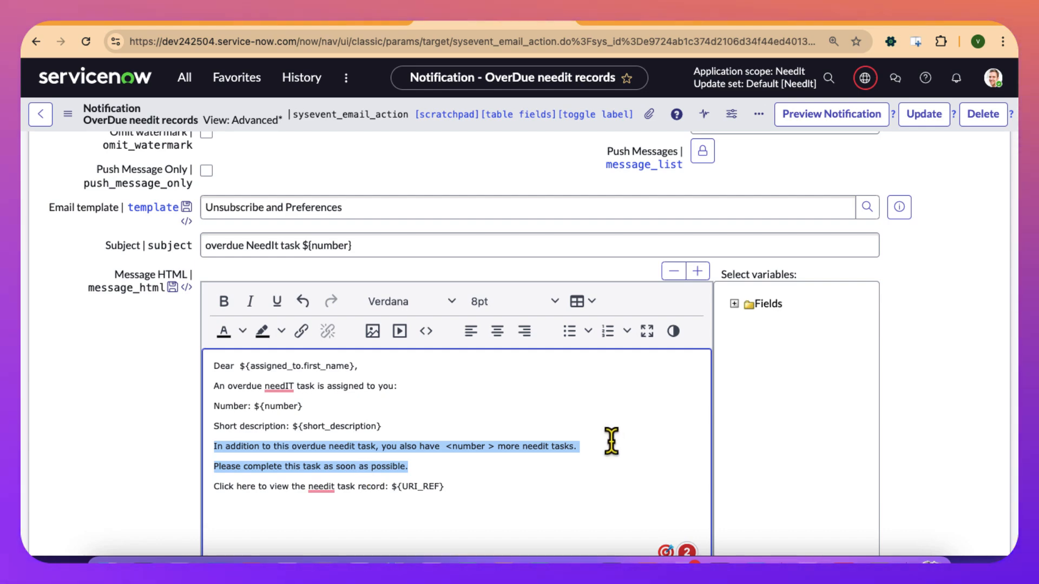
left_click_drag(595, 439, 208, 453)
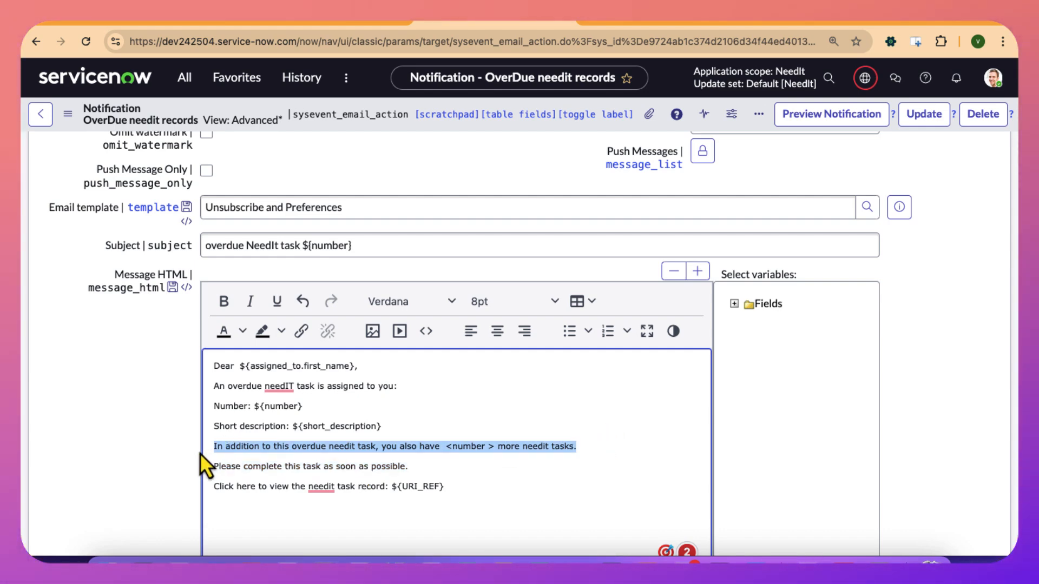
key("BackSpace")
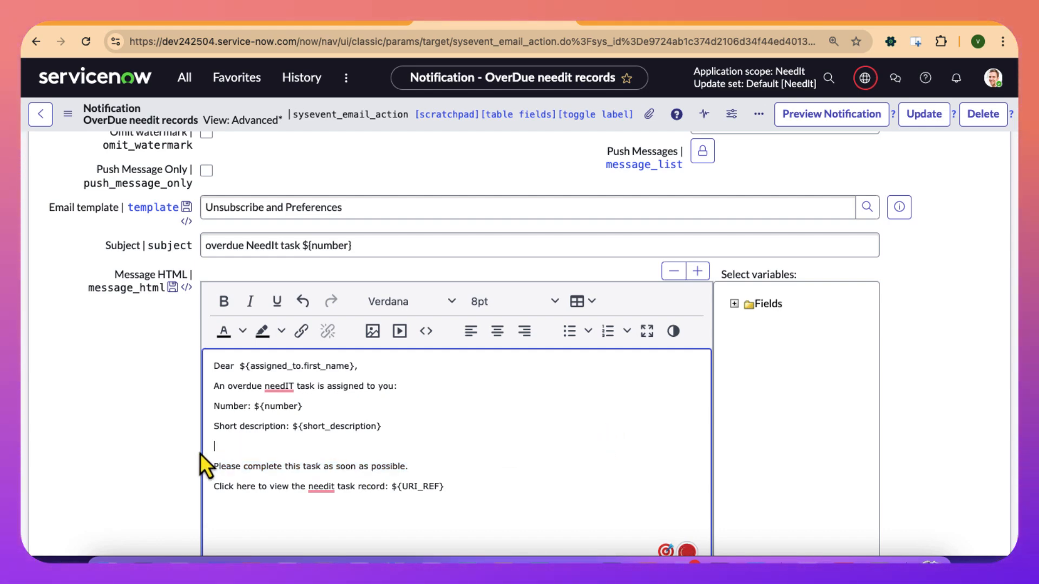
Open the Notification Email Scripts list and start a new email script record.
left_click(185, 78)
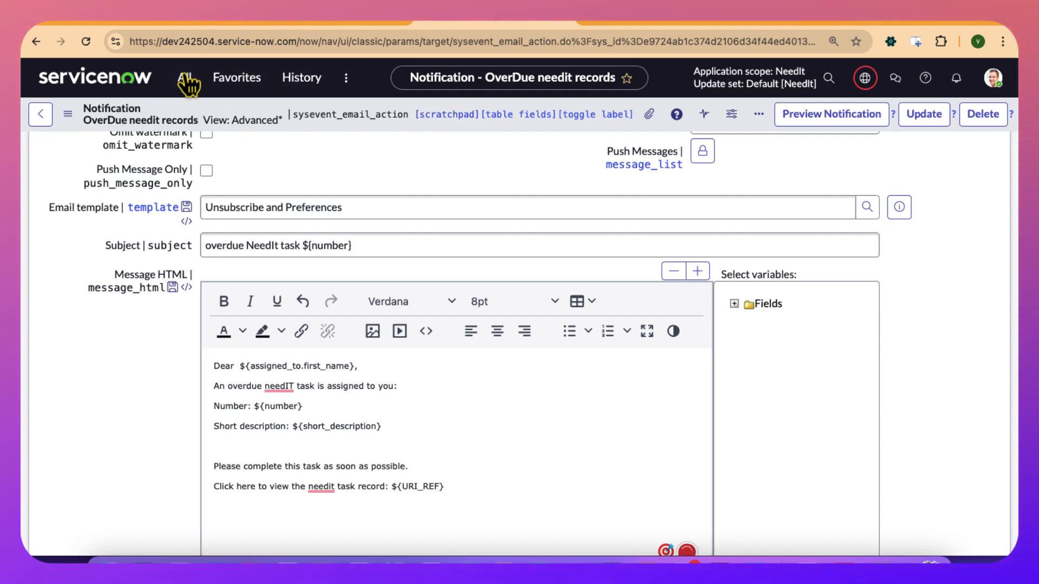
type("email scr")
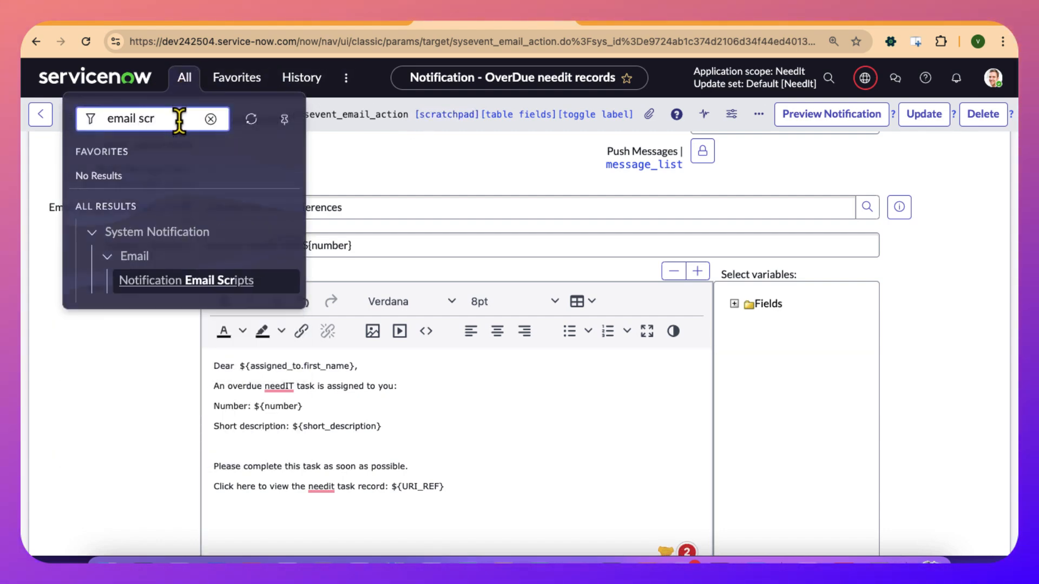
left_click(180, 281, "super")
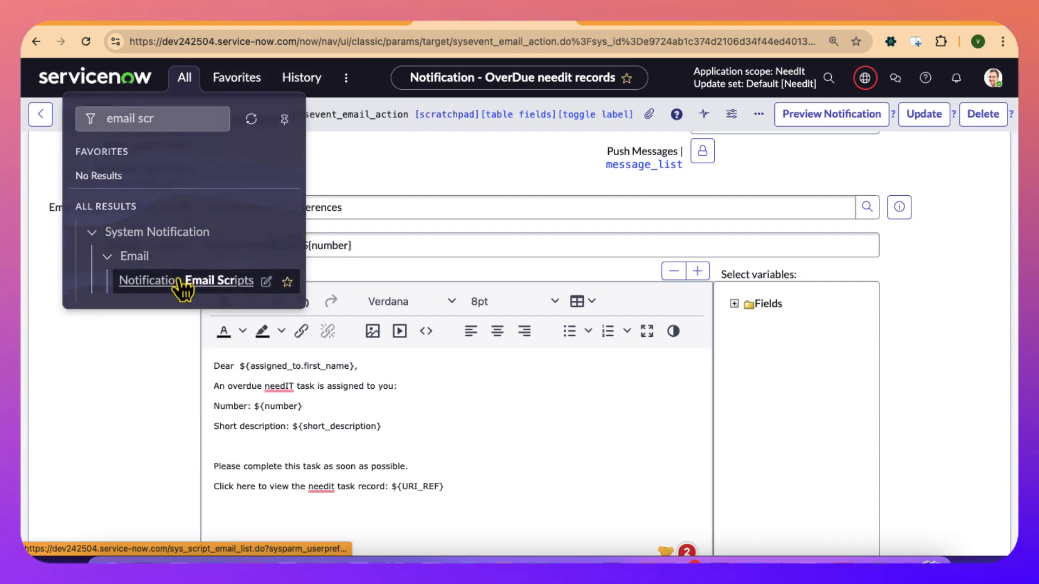
left_click(624, 22)
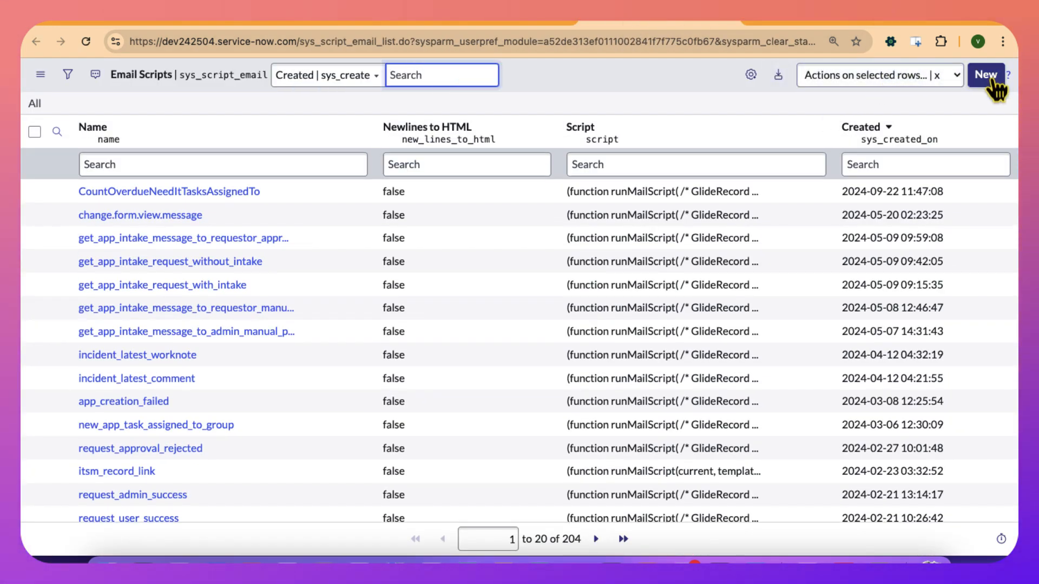
left_click(990, 77)
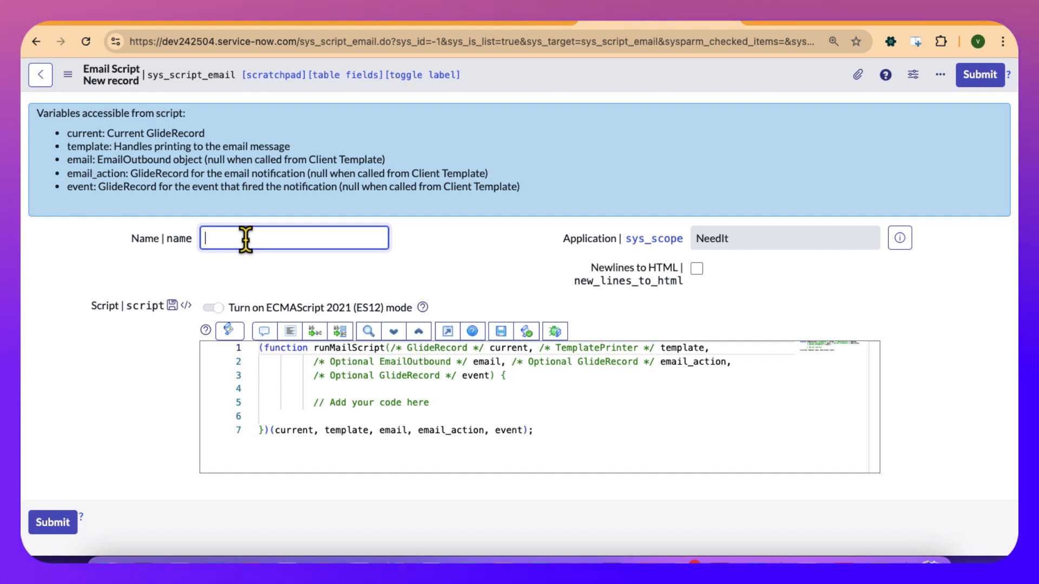
Name the new email script CountofNeedItTaskassignedTo.
key("BackSpace")
type("Counto")
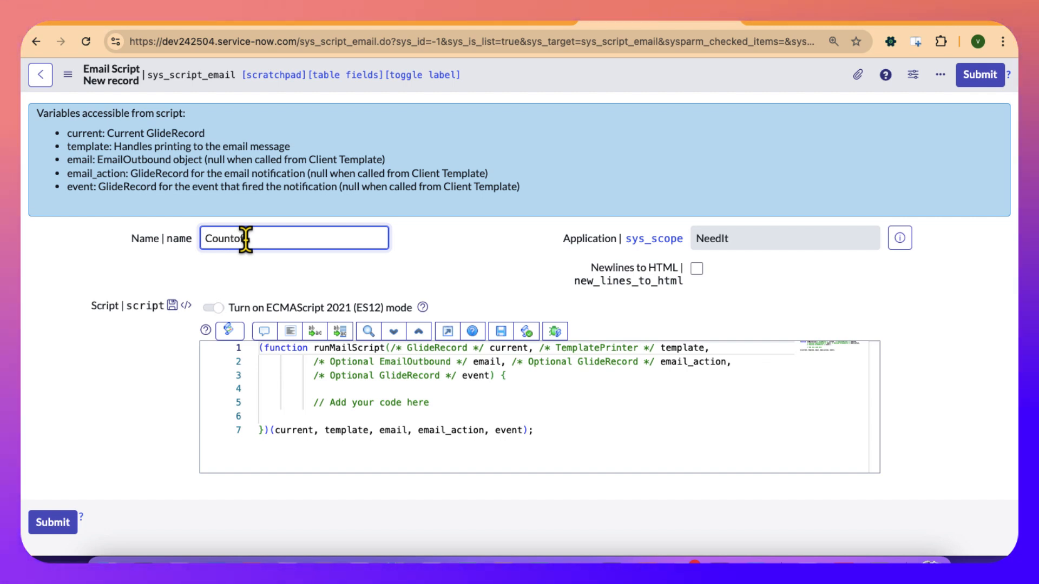
type("NeedIt t")
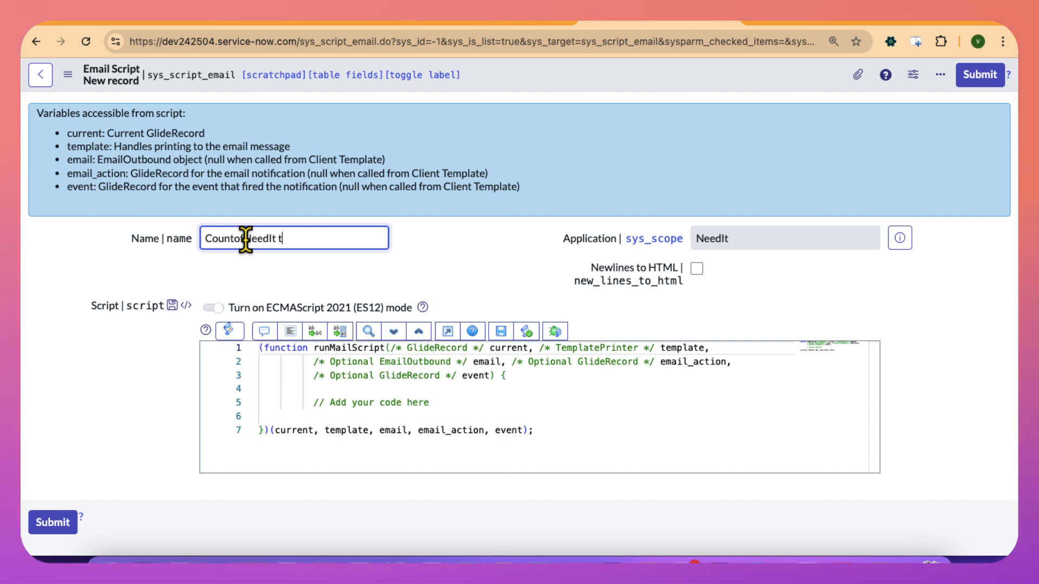
key("BackSpace")
key("BackSpace")
type("Taskasi")
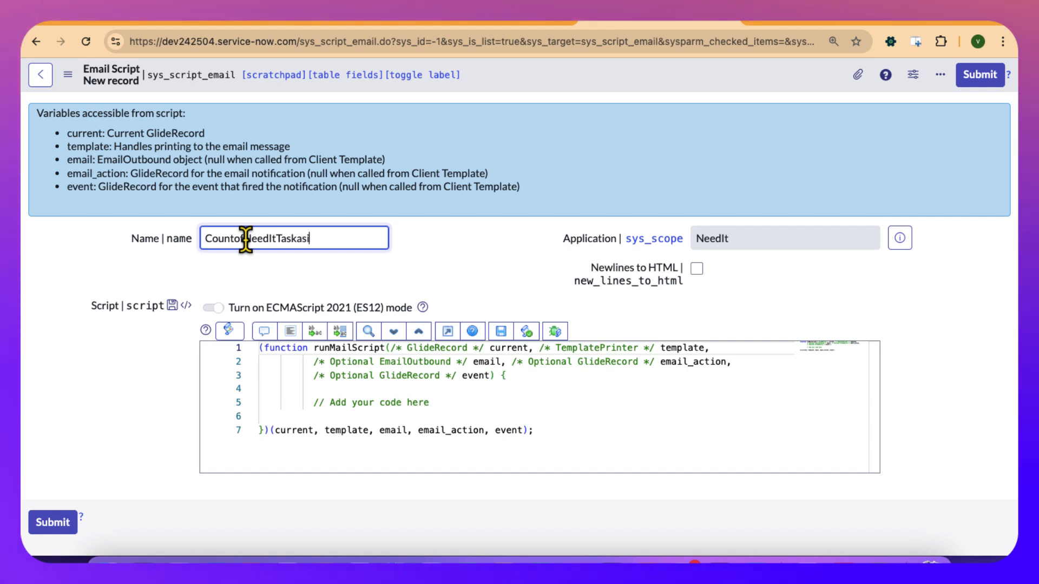
key("BackSpace")
type("signedTo")
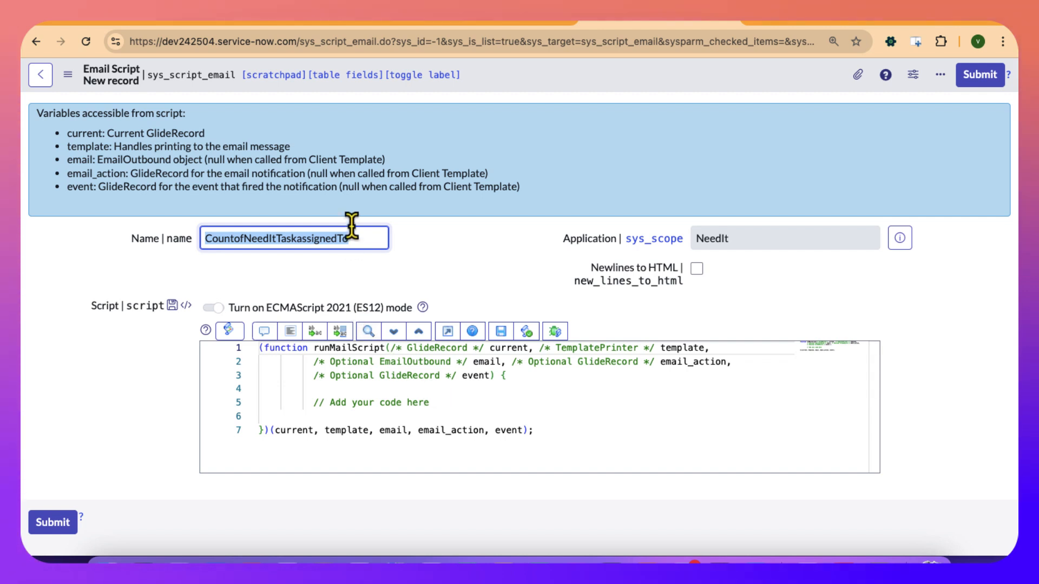
left_click(337, 237)
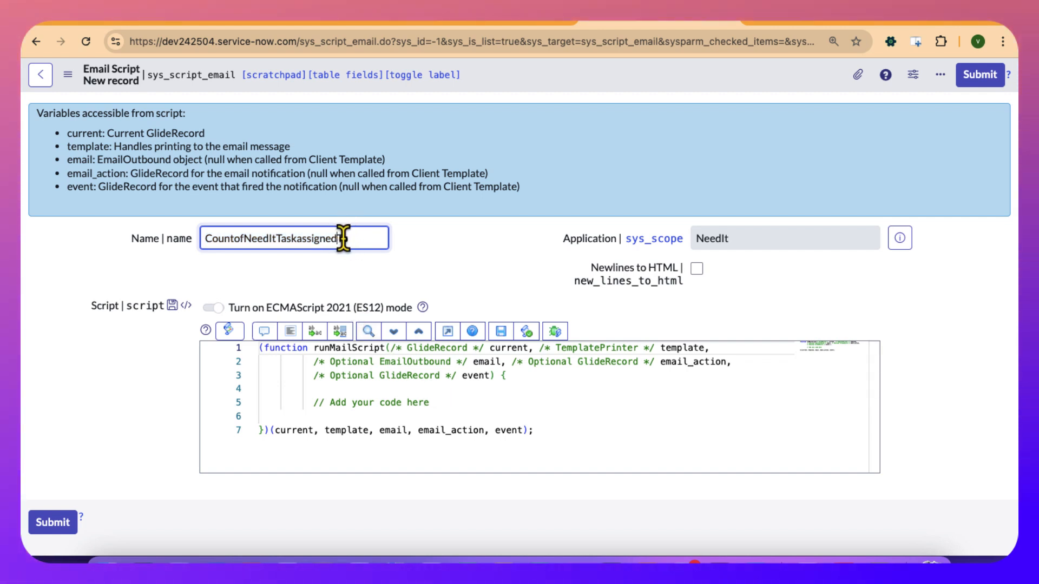
Below the "Add your code here" comment, declare var grNeedIt = new GlideRecord('') with an empty table name.
left_click(466, 412)
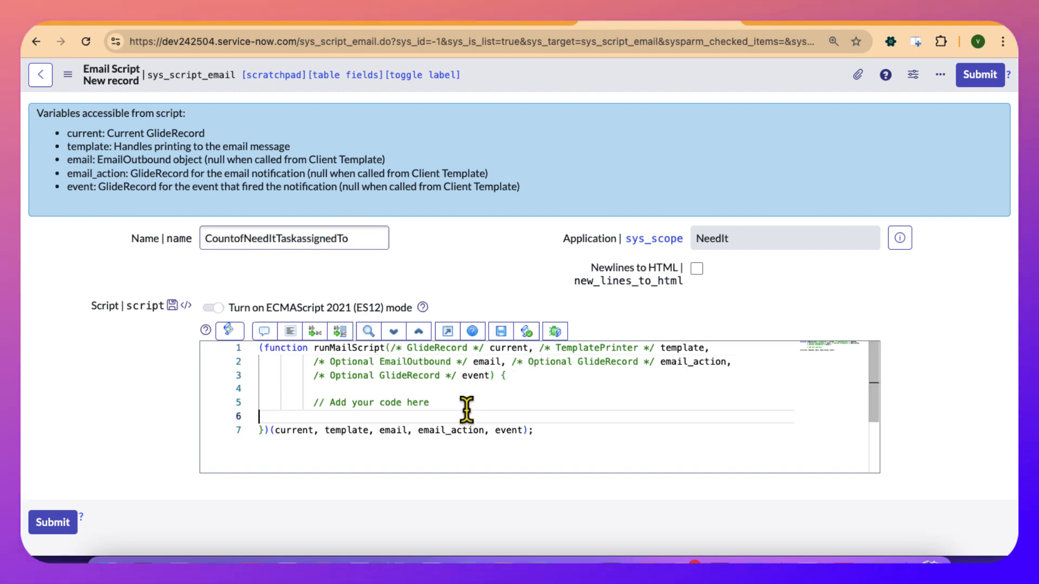
key("Return")
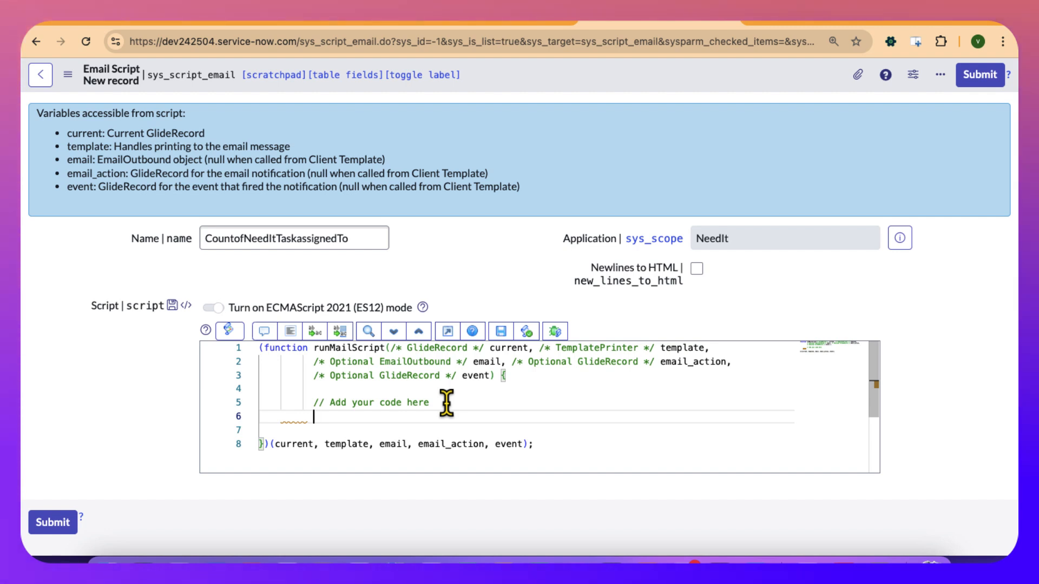
key("Return")
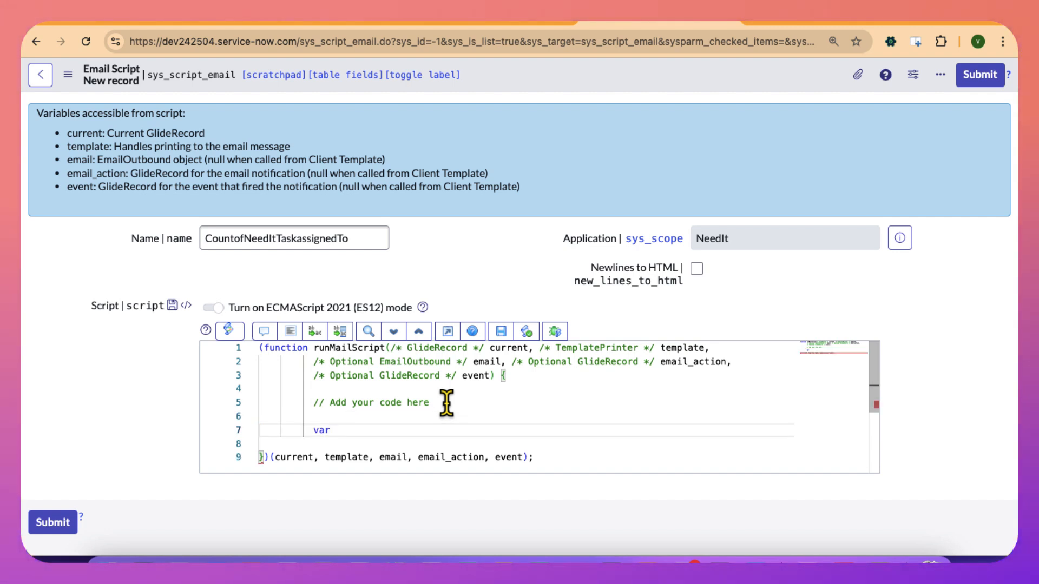
type("var glide")
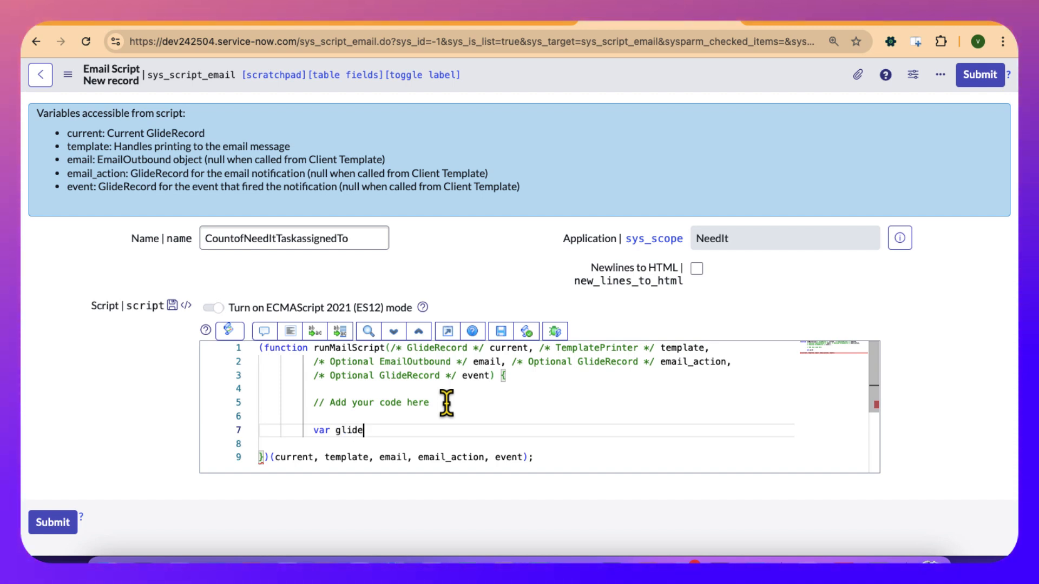
key("BackSpace")
key("BackSpace")
key("BackSpace")
key("BackSpace")
type("rNeed")
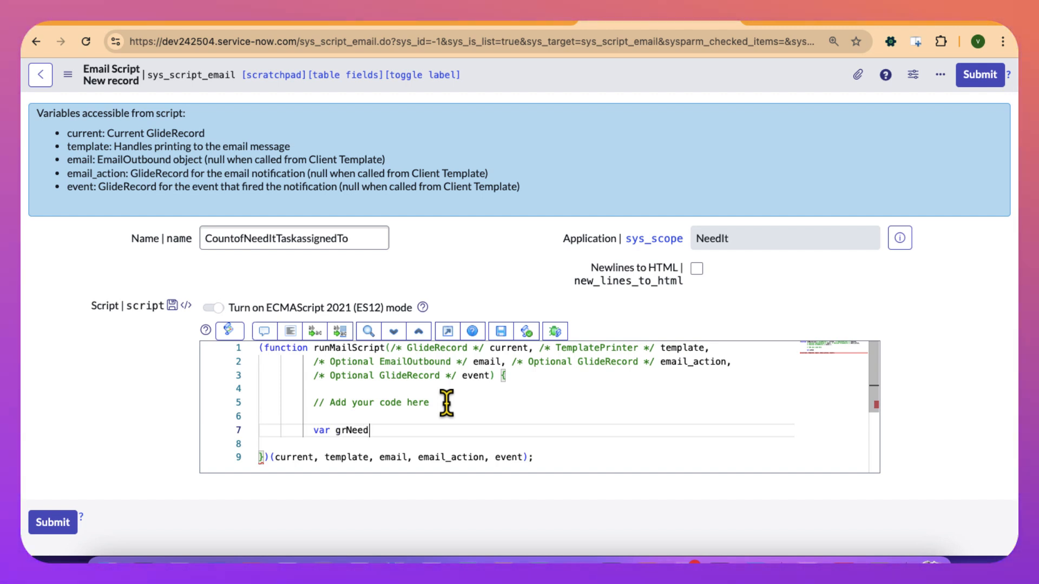
type("It = new G")
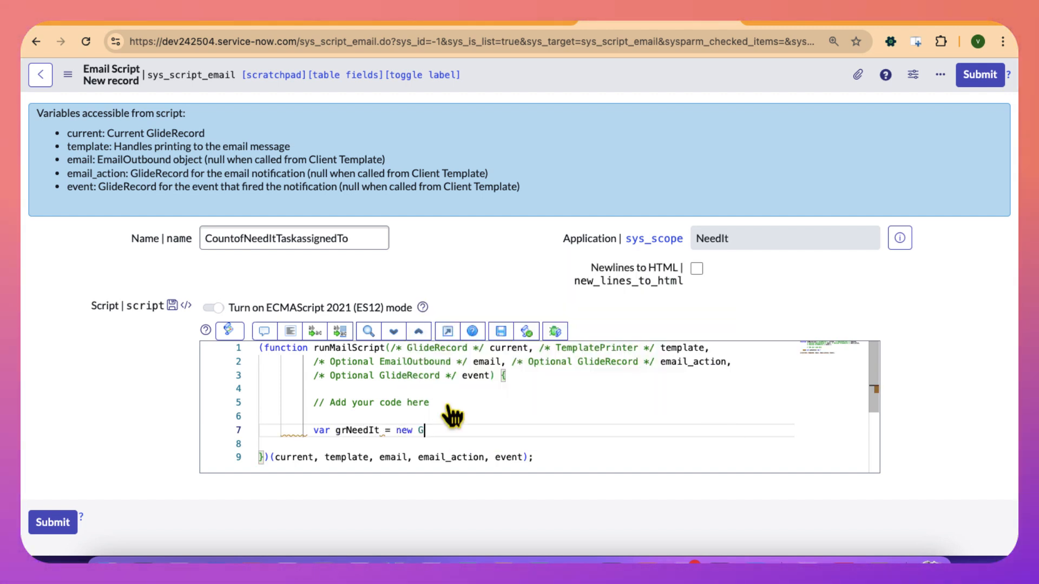
type("lideRecord")
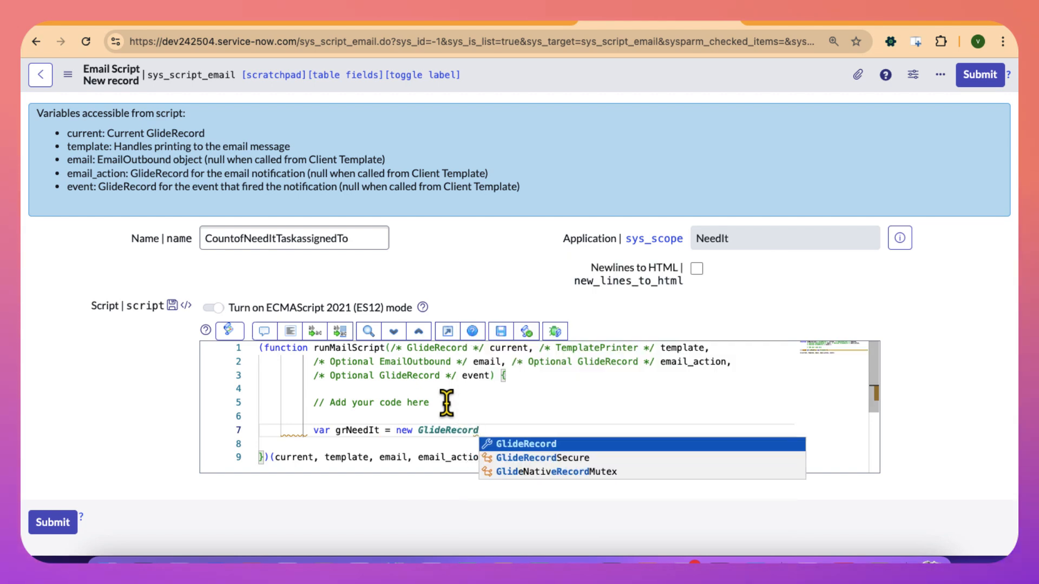
type("('")
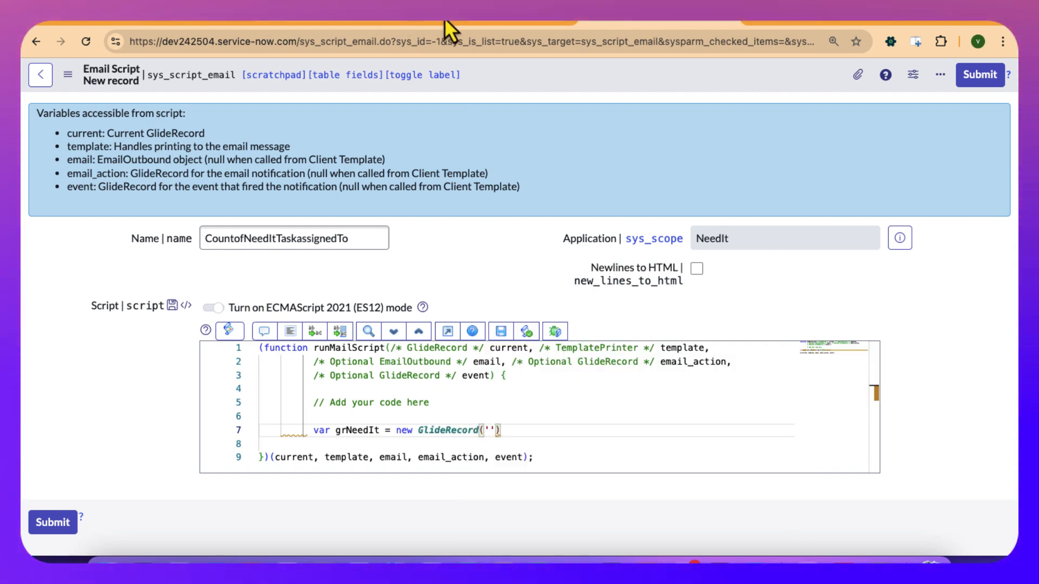
Open the NeedIts list and copy its table name x_835583_needit_needit from the page address.
left_click(444, 18)
left_click(187, 78)
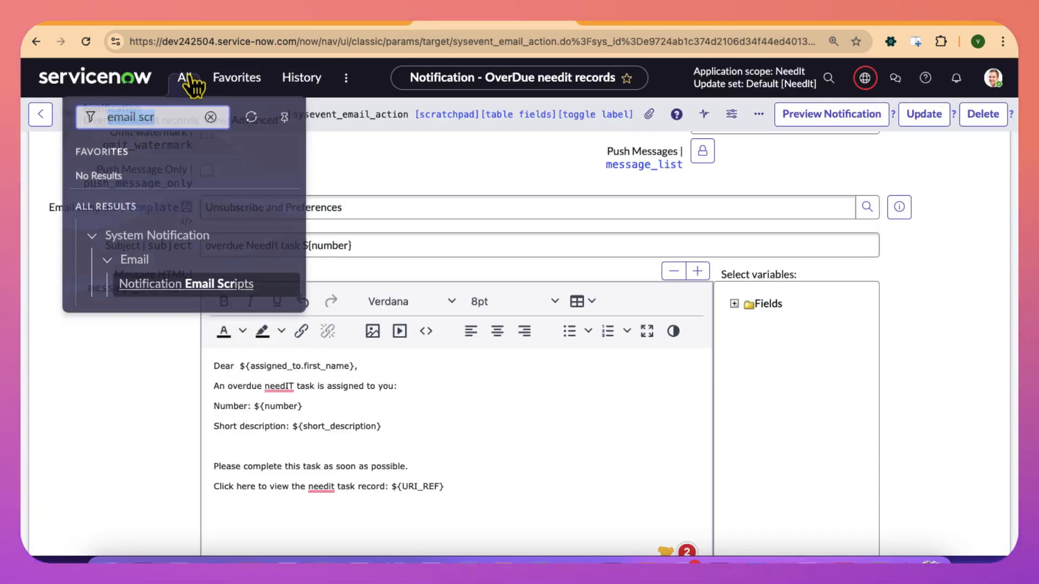
type("needlt")
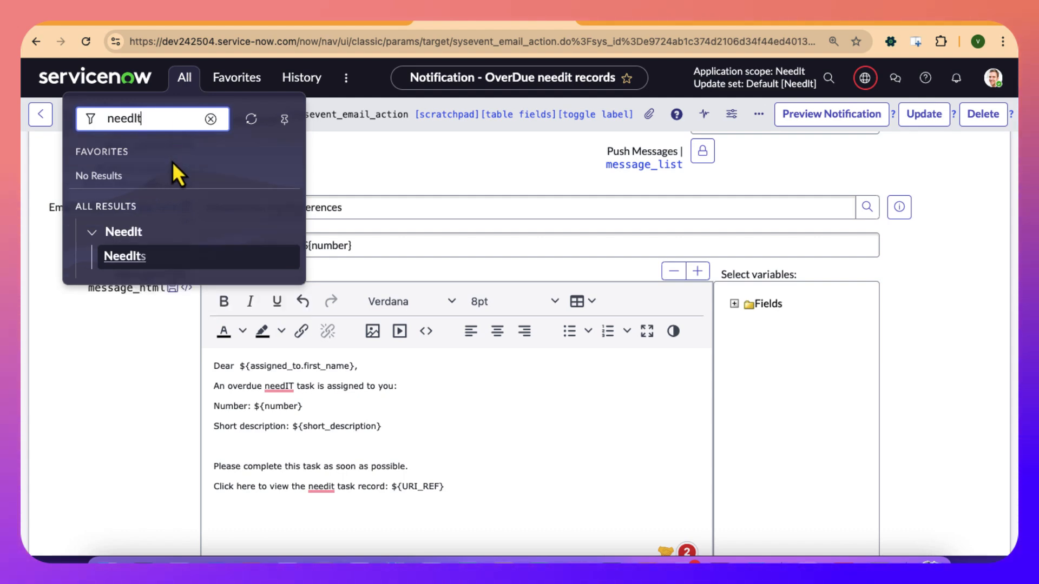
left_click(124, 256)
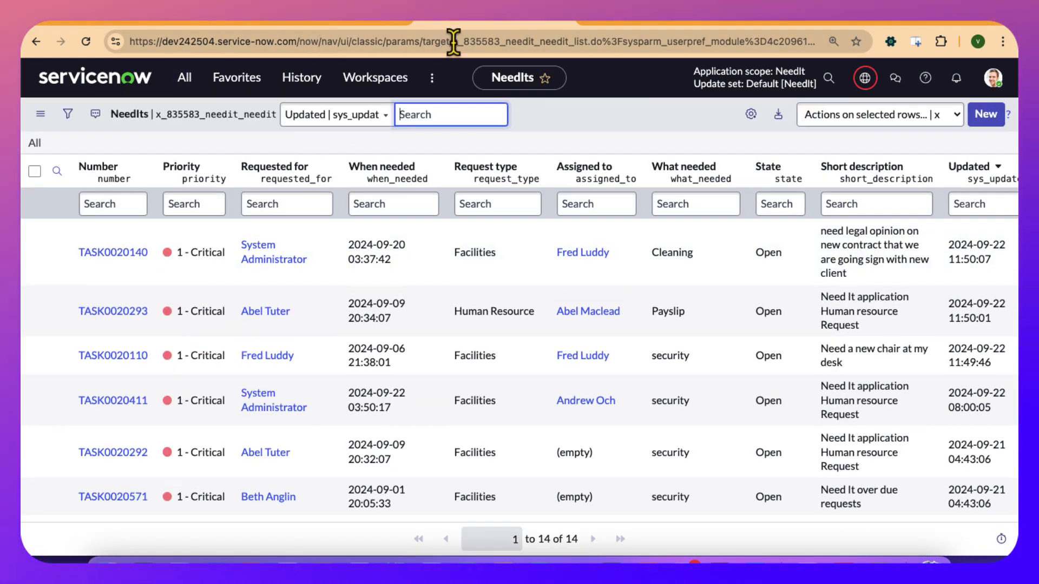
left_click(474, 41)
left_click(568, 41)
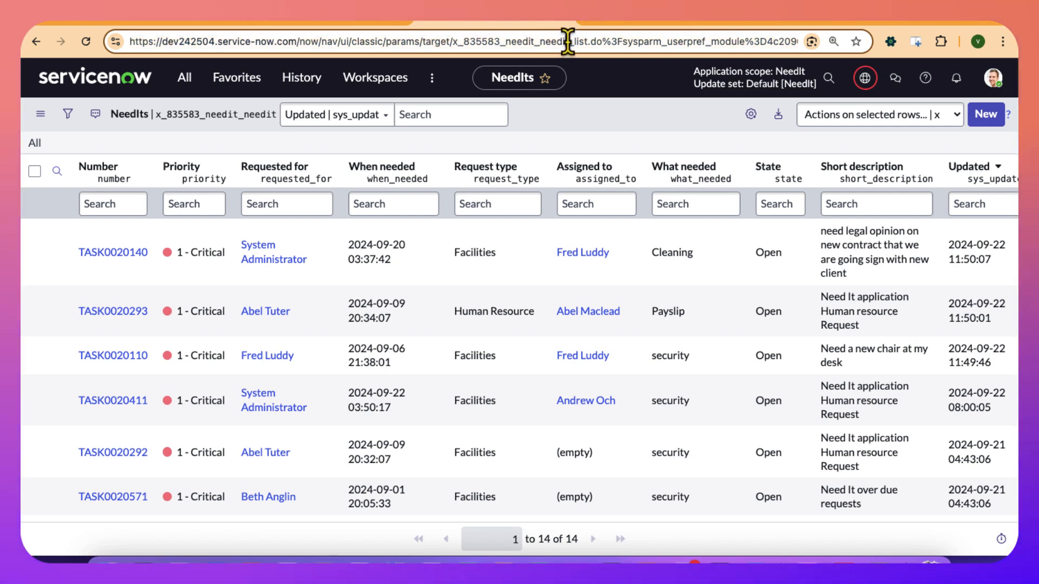
left_click_drag(567, 41, 453, 42)
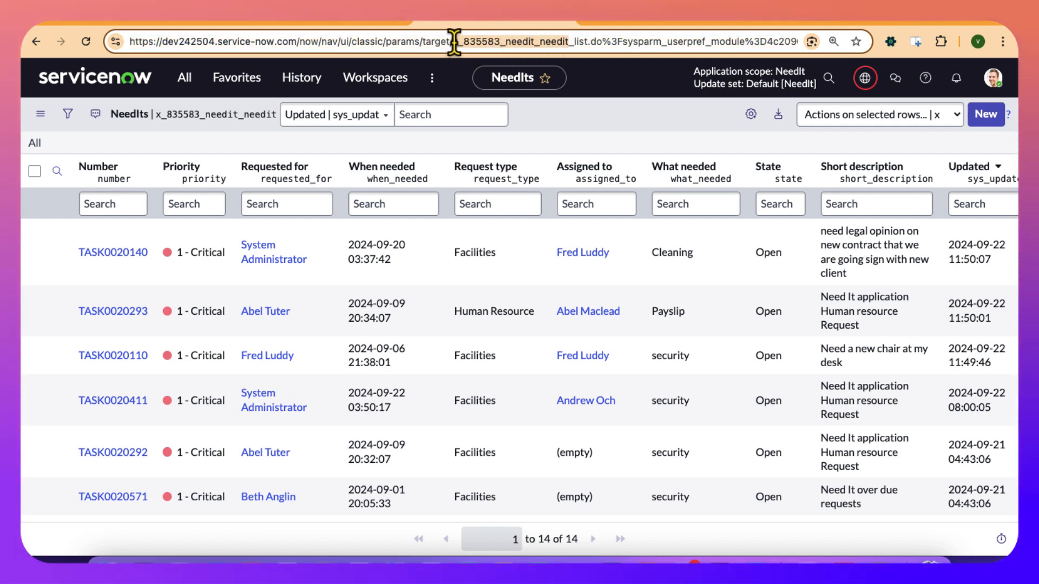
Return to the email script, insert x_835583_needit_needit as the GlideRecord table name, and end the statement with a semicolon.
left_click(839, 23)
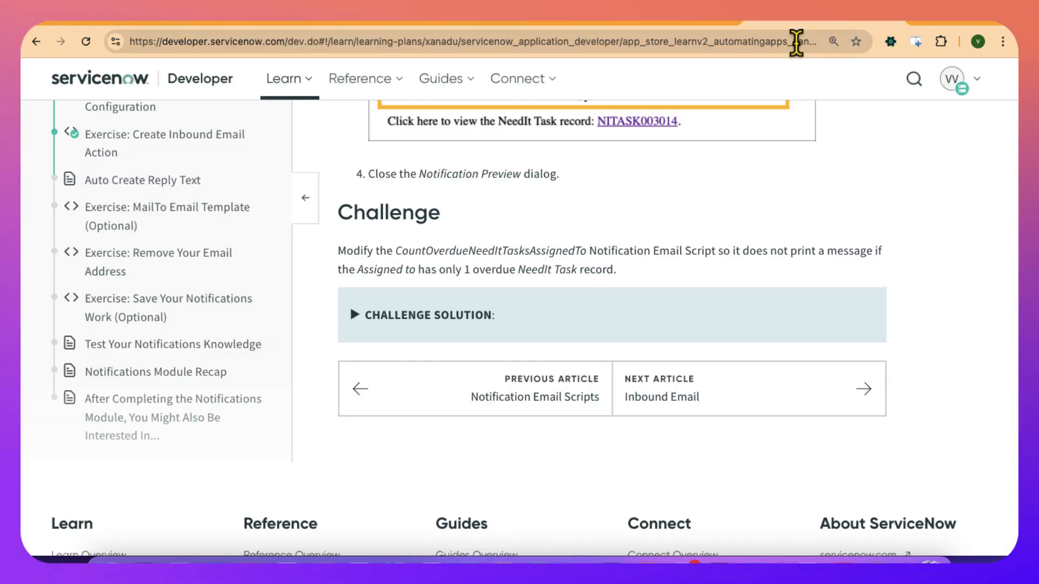
left_click(689, 17)
type("x_835583_needit_needit")
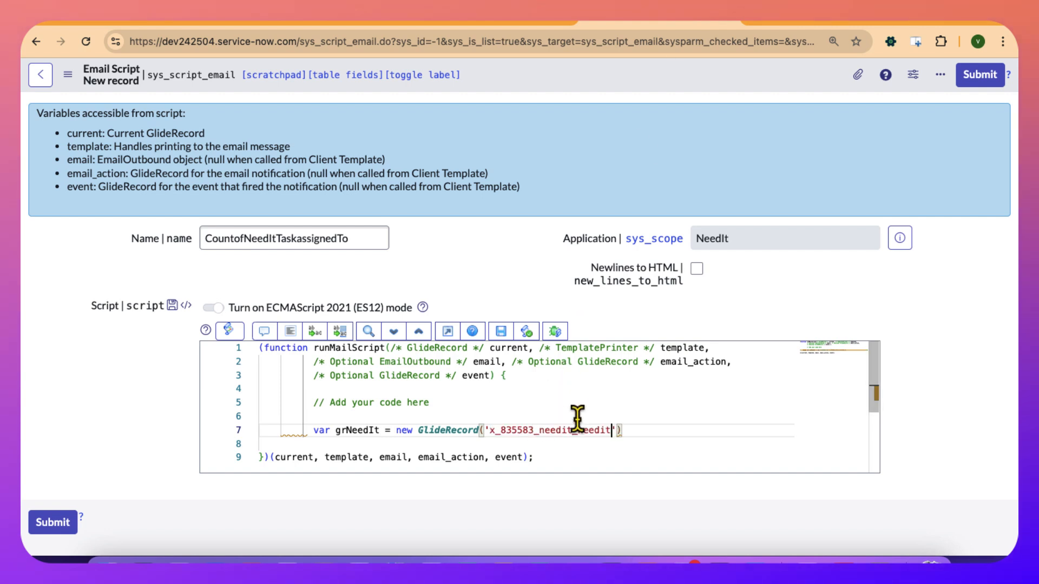
type(";")
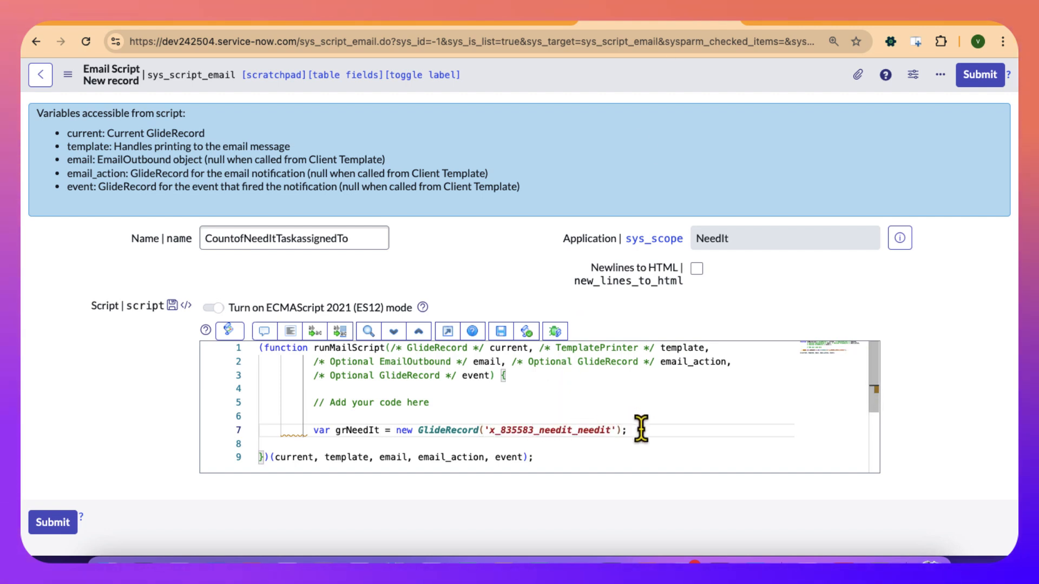
Add a grNeedIt.addQuery() call on a new line below the GlideRecord declaration.
key("Return")
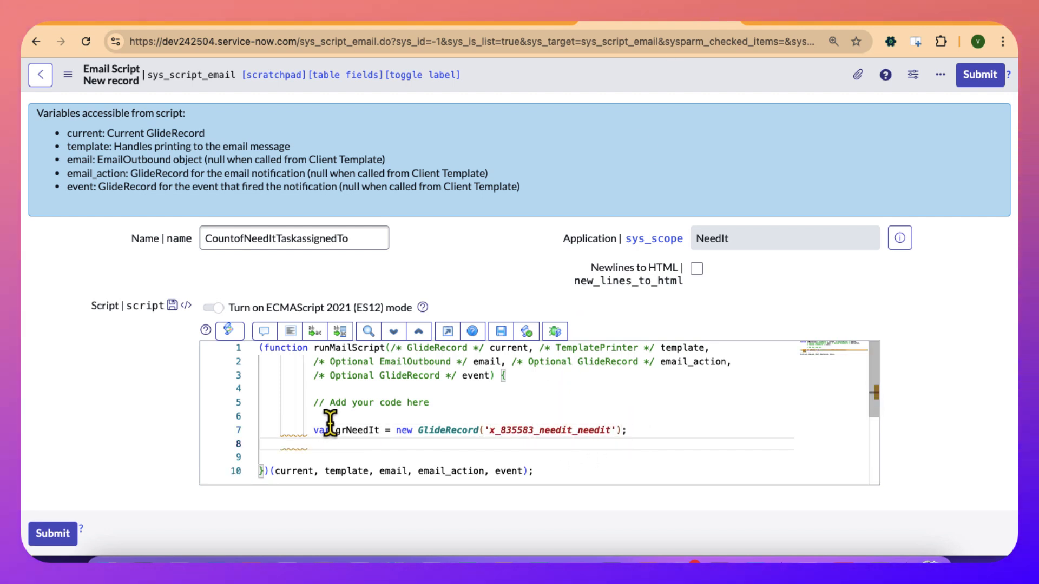
double_click(354, 430)
key("ctrl+c")
left_click(331, 444)
key("ctrl+v")
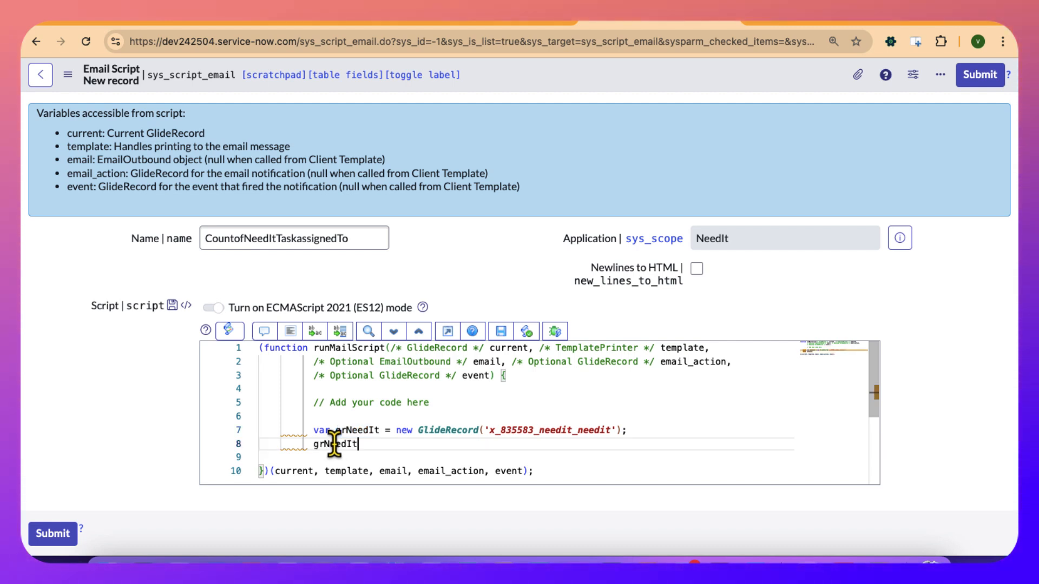
type(".addQ")
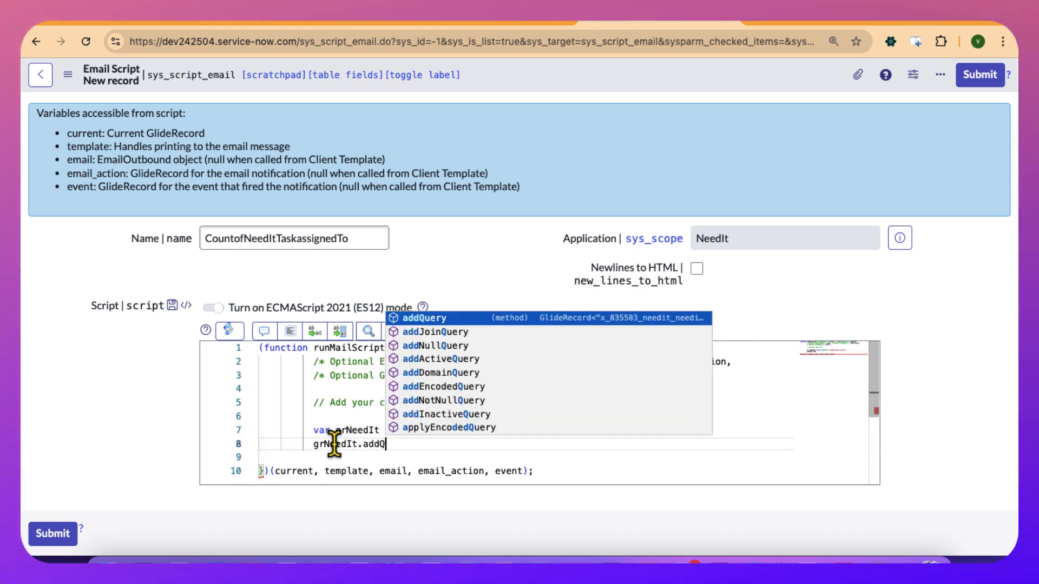
key("Return")
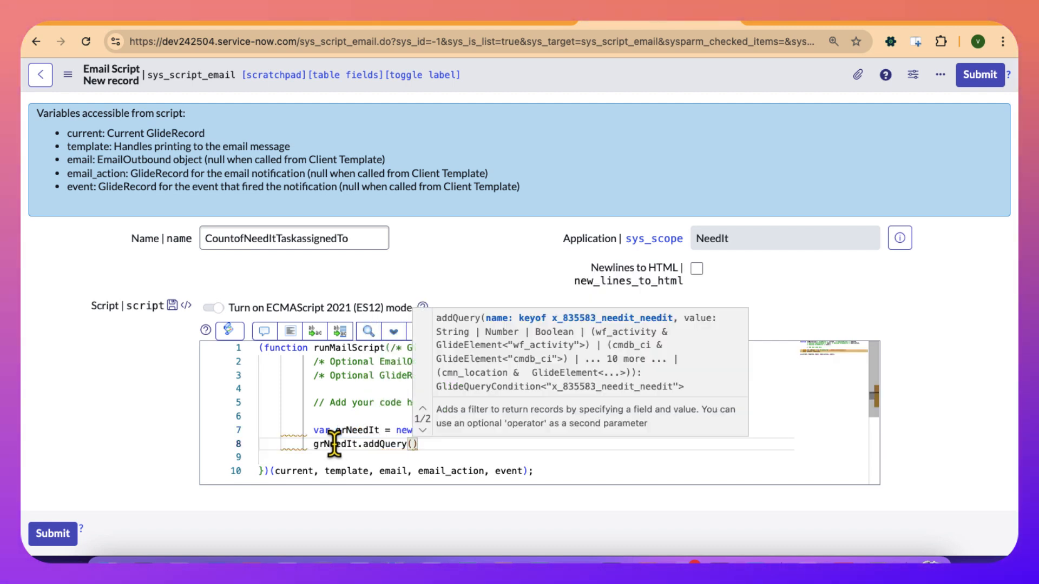
type("assigned")
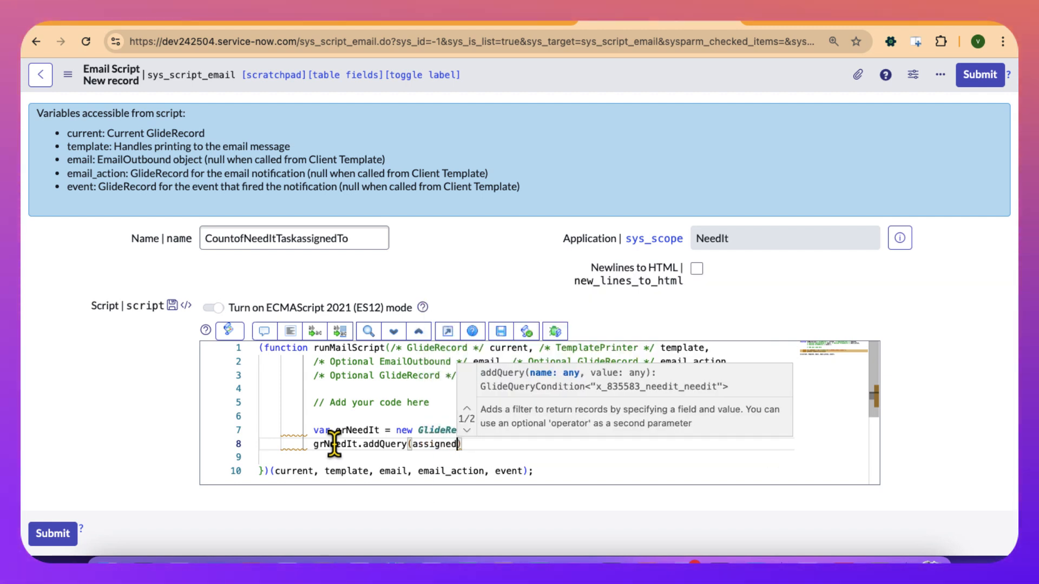
key("BackSpace")
key("BackSpace")
key("BackSpace")
key("BackSpace")
key("BackSpace")
key("BackSpace")
key("BackSpace")
key("BackSpace")
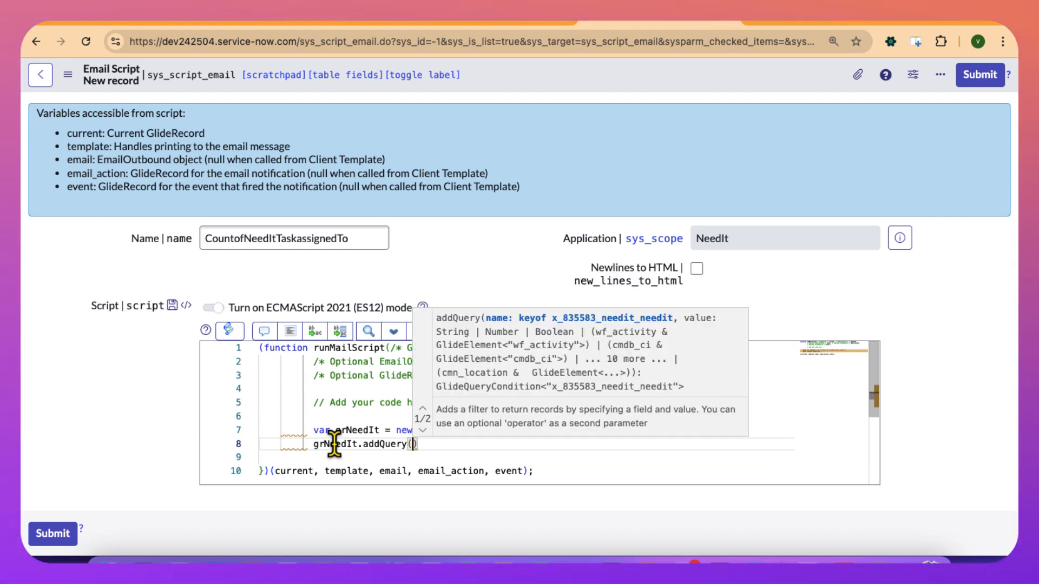
Complete the first addQuery() call with 'assigned_to' and current.assigned_to, ending the statement with a semicolon.
type("'assigne")
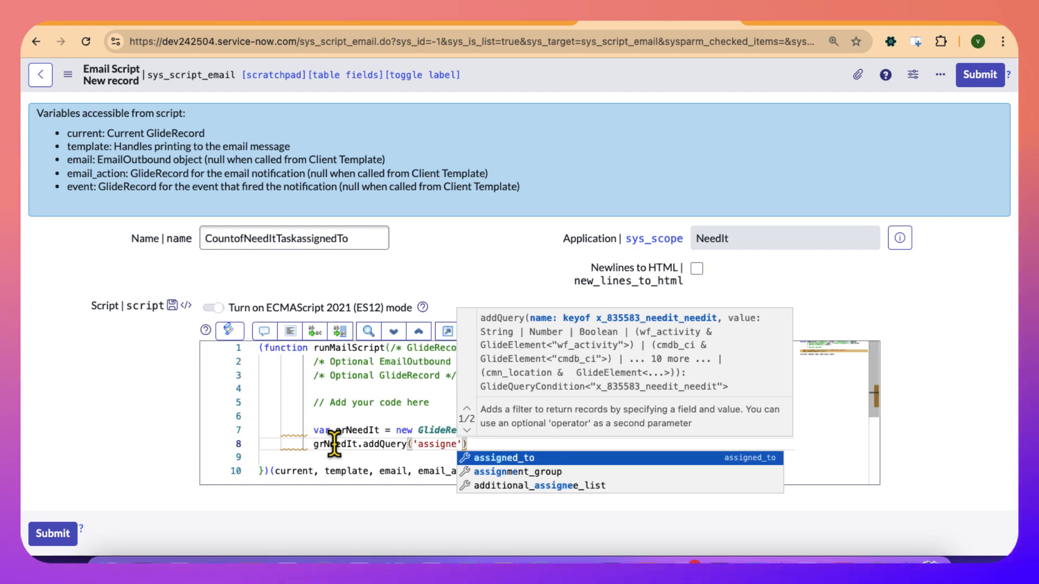
key("Return")
type(", current")
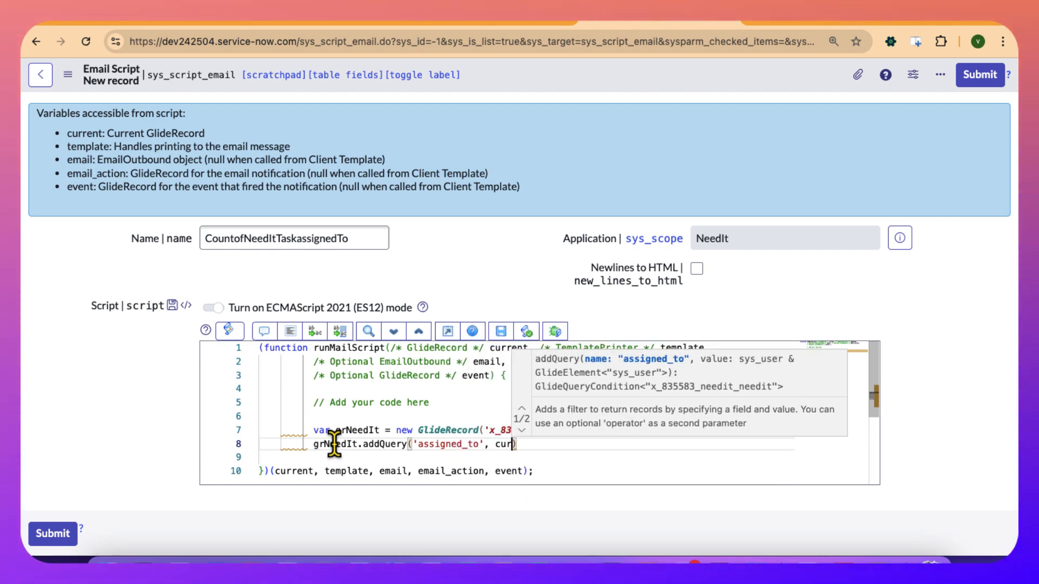
type(".assi")
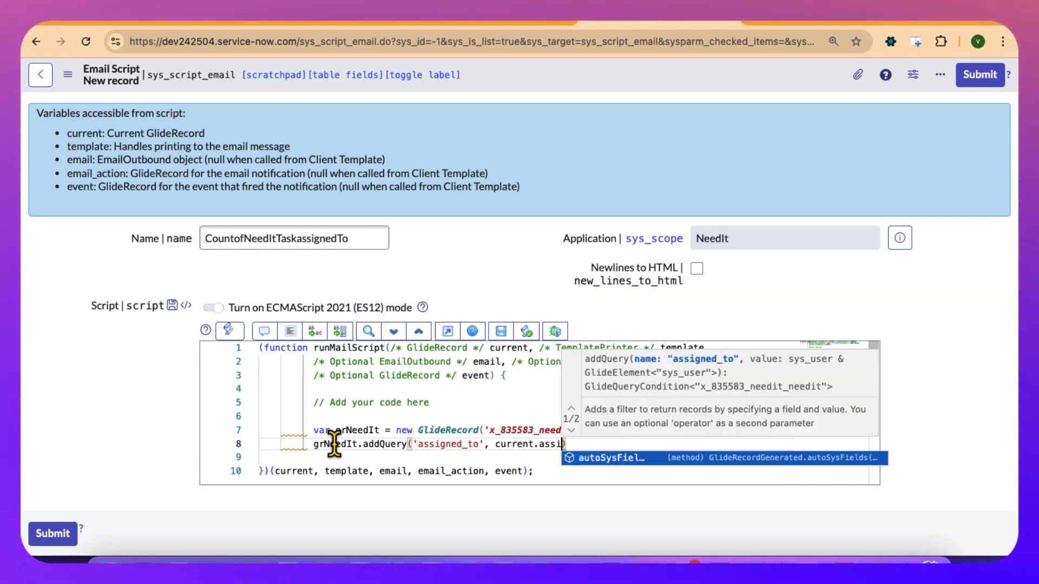
double_click(445, 444)
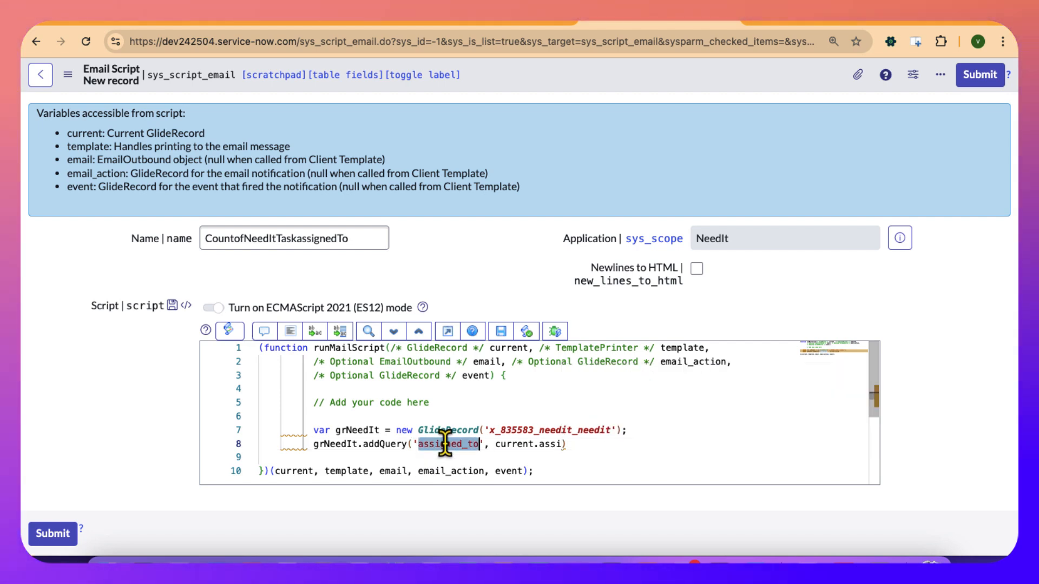
left_click(548, 442)
type("gned_to);")
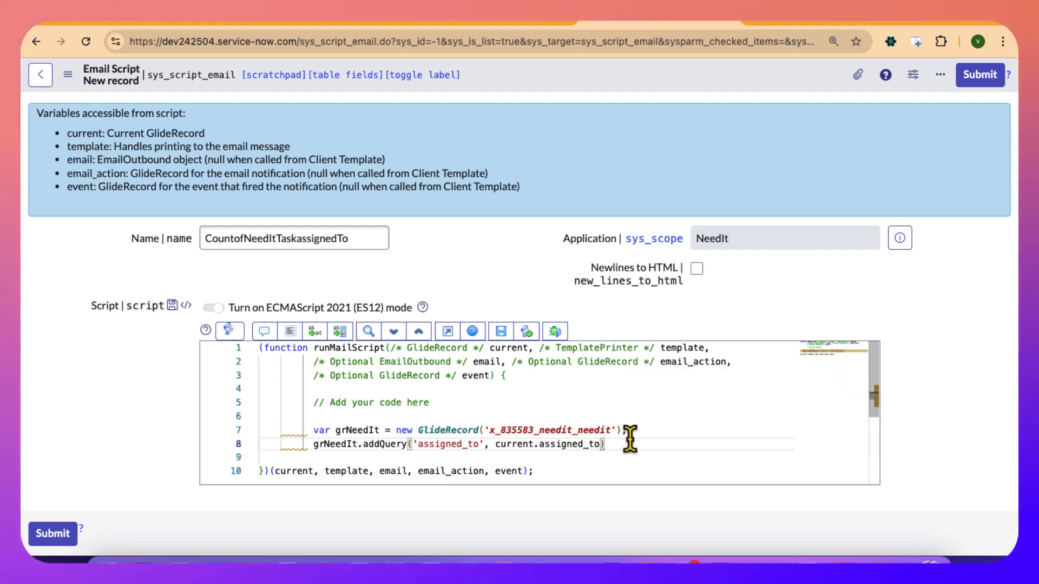
On a new line below the assigned_to query, add grNeedIt.addQuery('state', '<', 3) as the second filter.
key("Return")
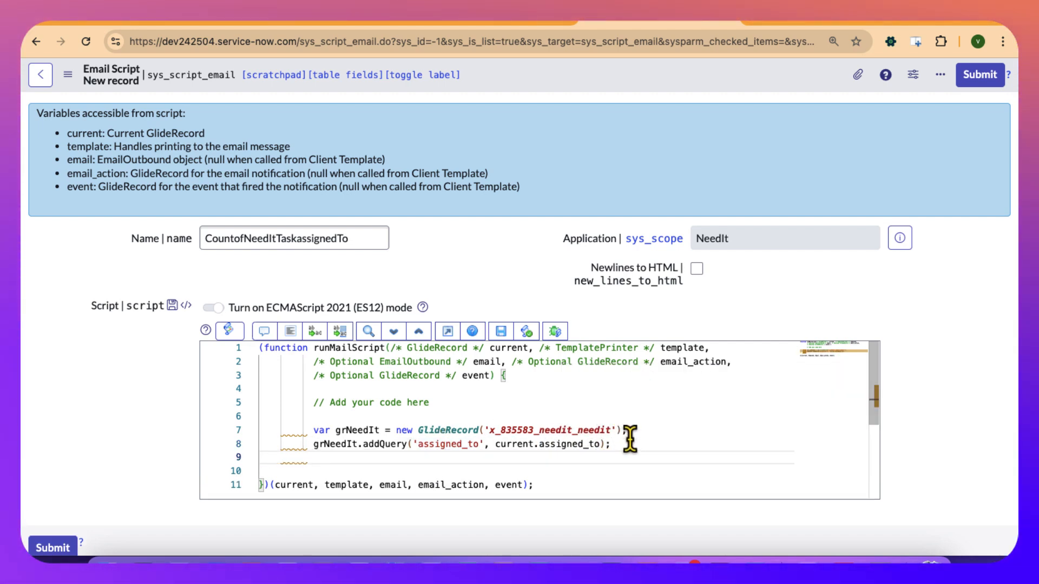
double_click(323, 446)
left_click(328, 457)
type("grNeedIt.add")
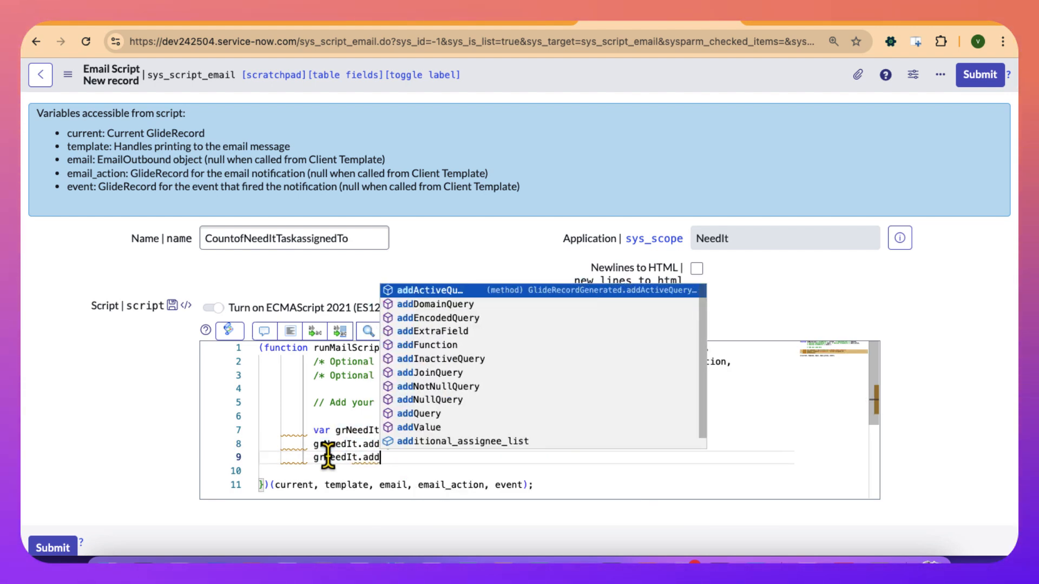
type("Q")
key("Return")
type("('sta")
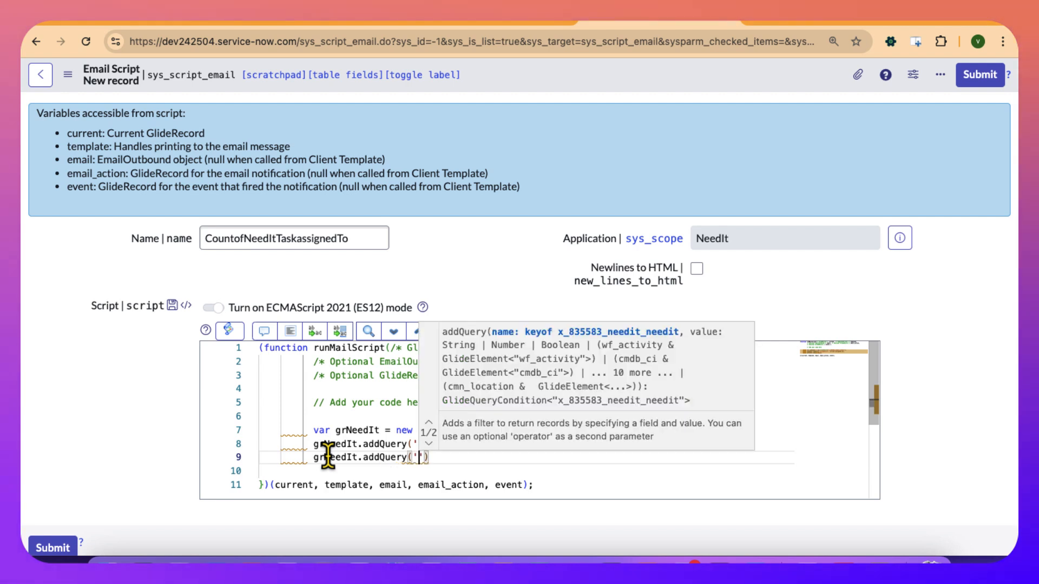
key("Return")
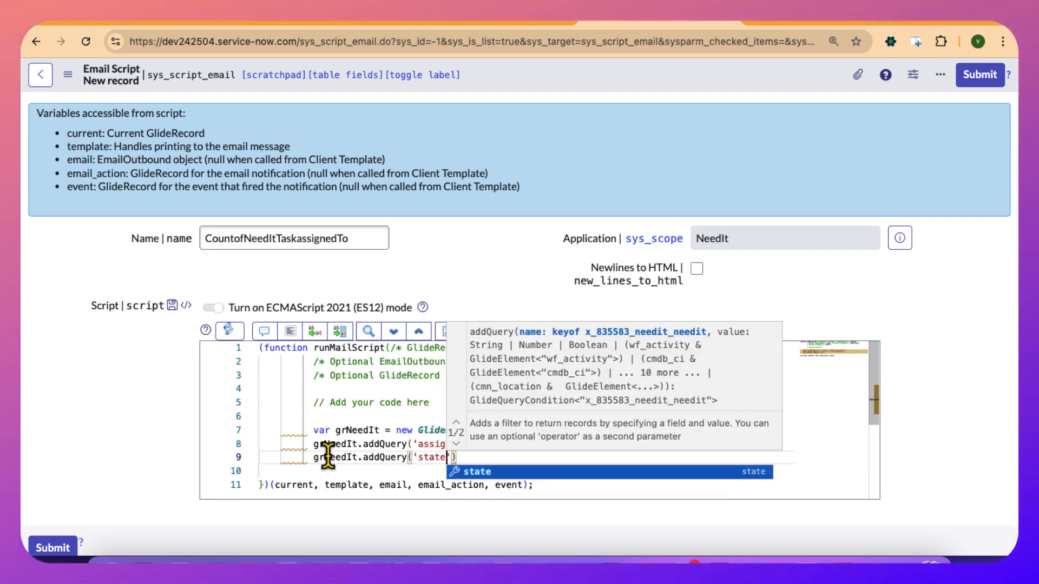
type(",")
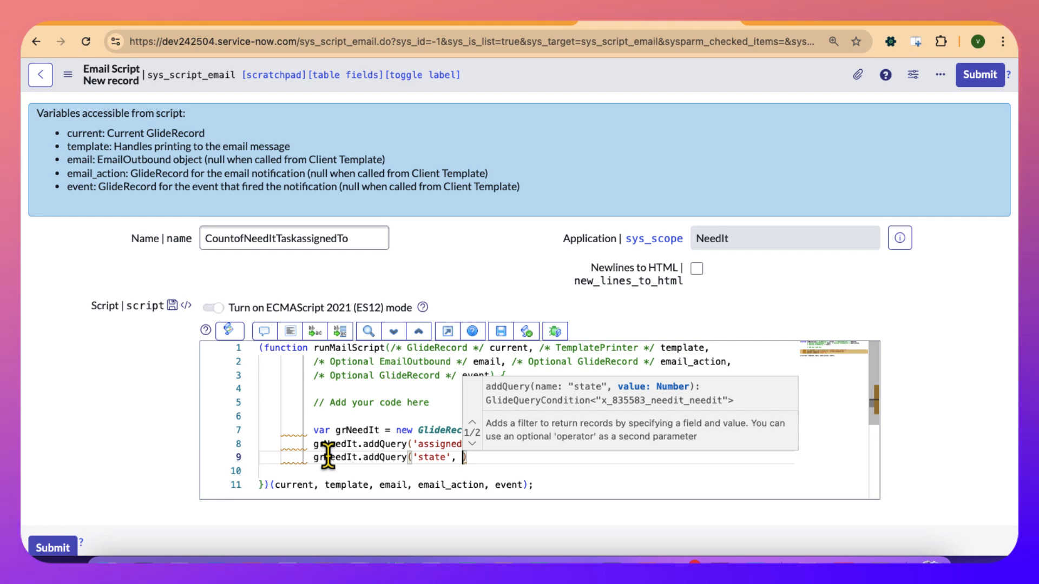
type(" '")
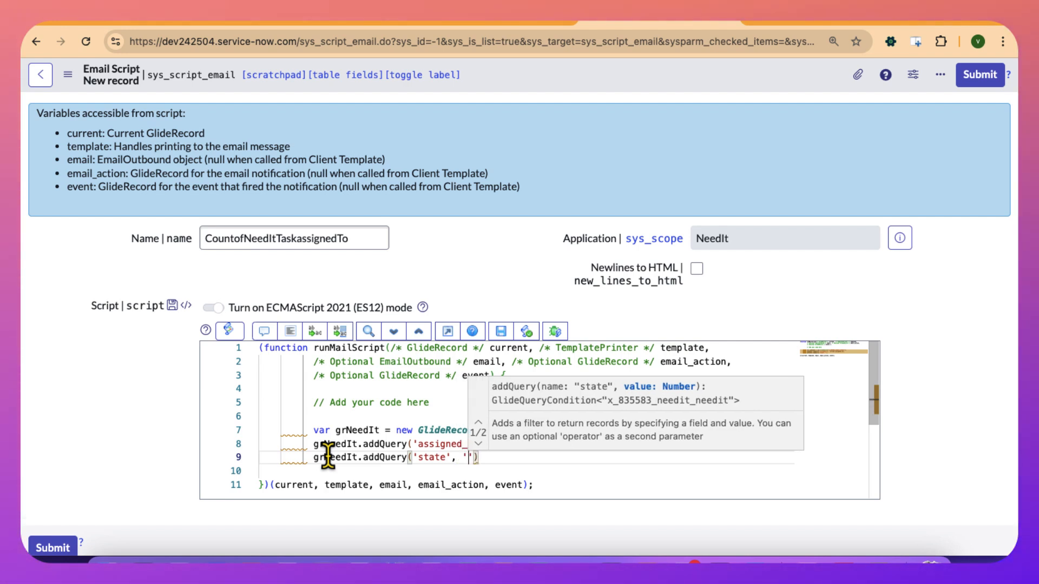
type("<' , ")
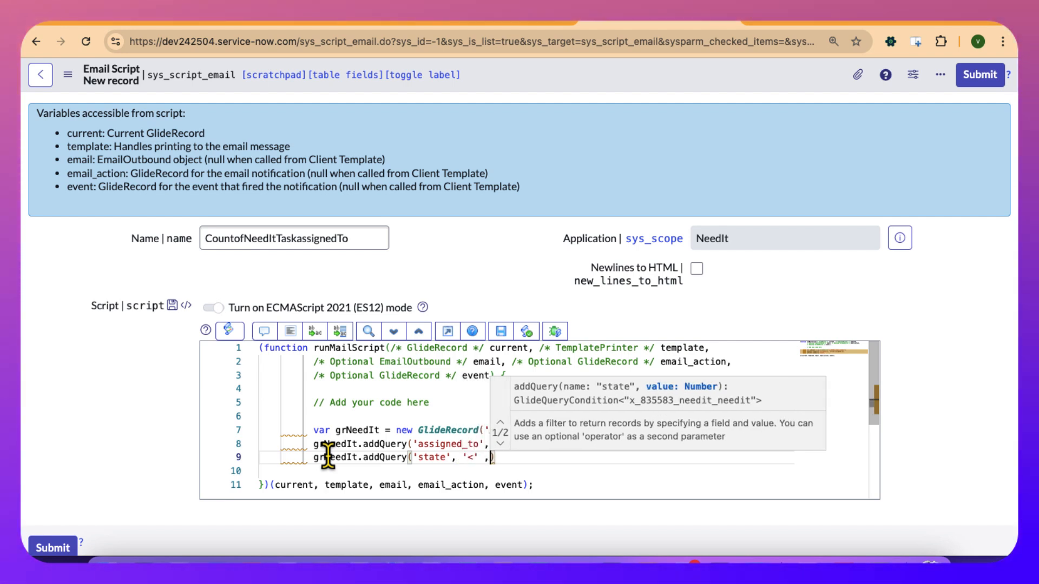
type("3")
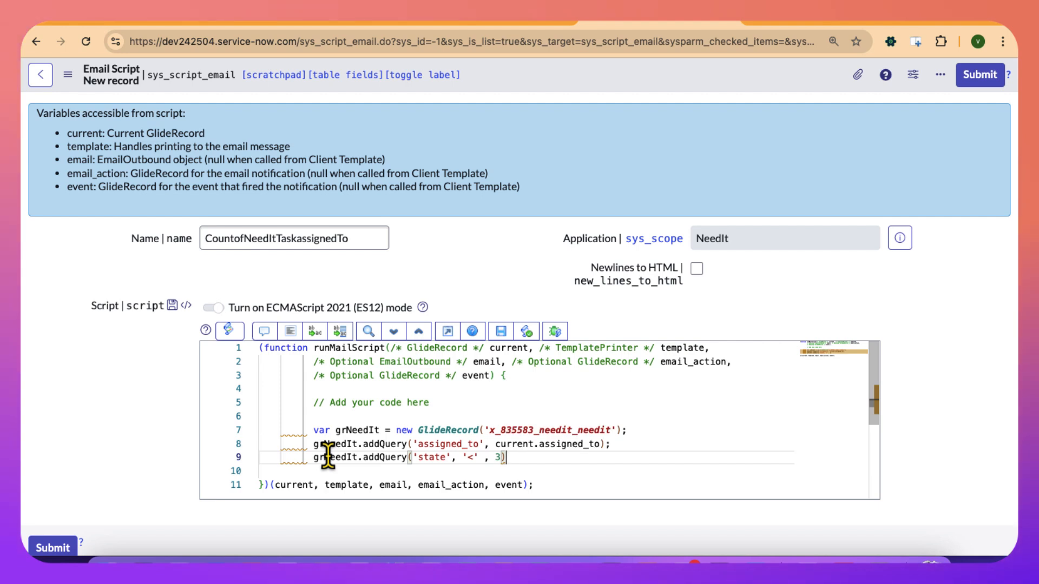
Below the state query, begin a third grNeedIt.addQuery() call with 'when_needed' as its field argument.
key("Return")
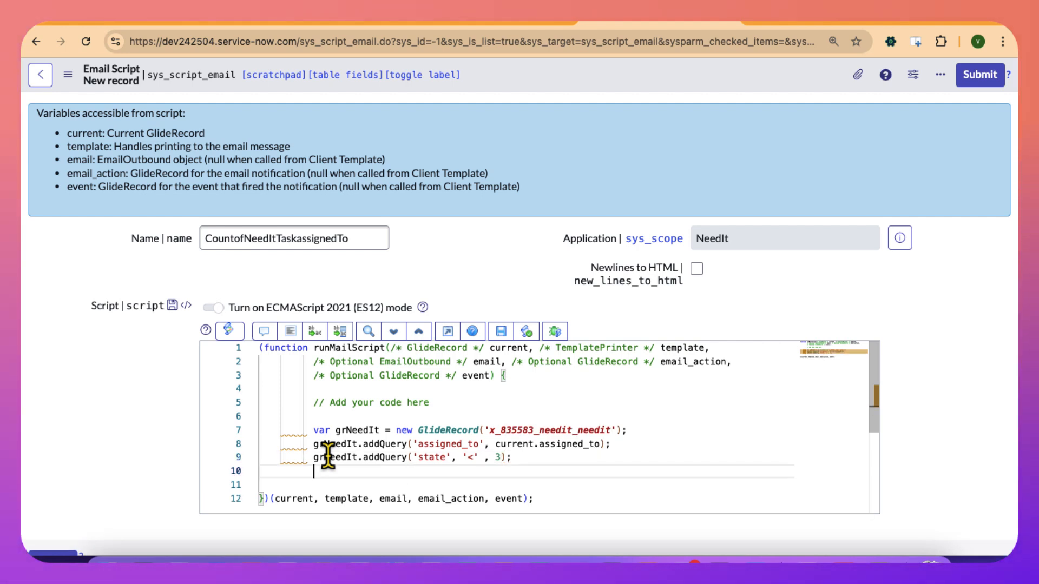
double_click(335, 459)
key("super+c")
left_click(330, 470)
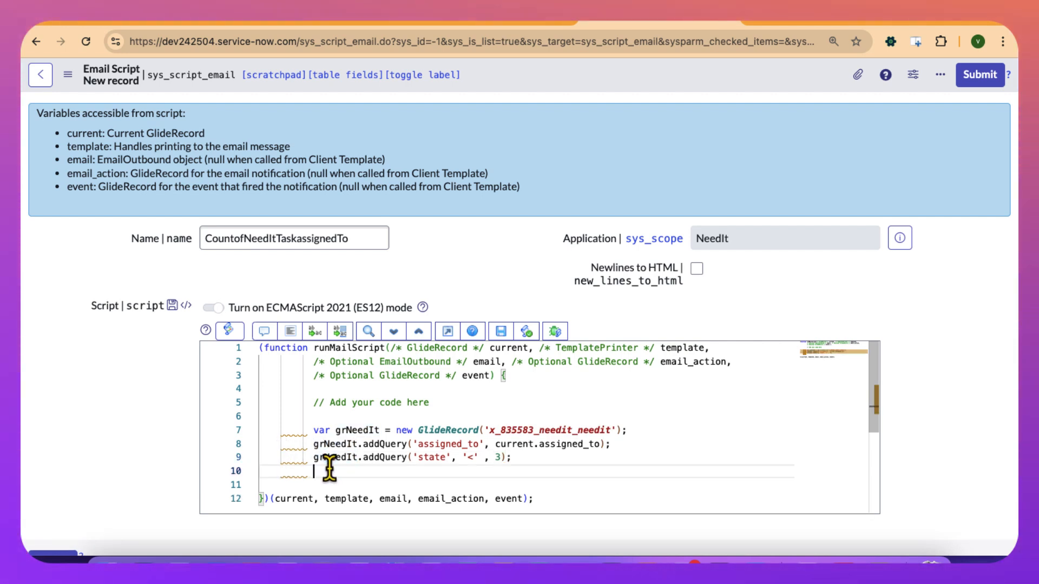
key("super+v")
type(".add")
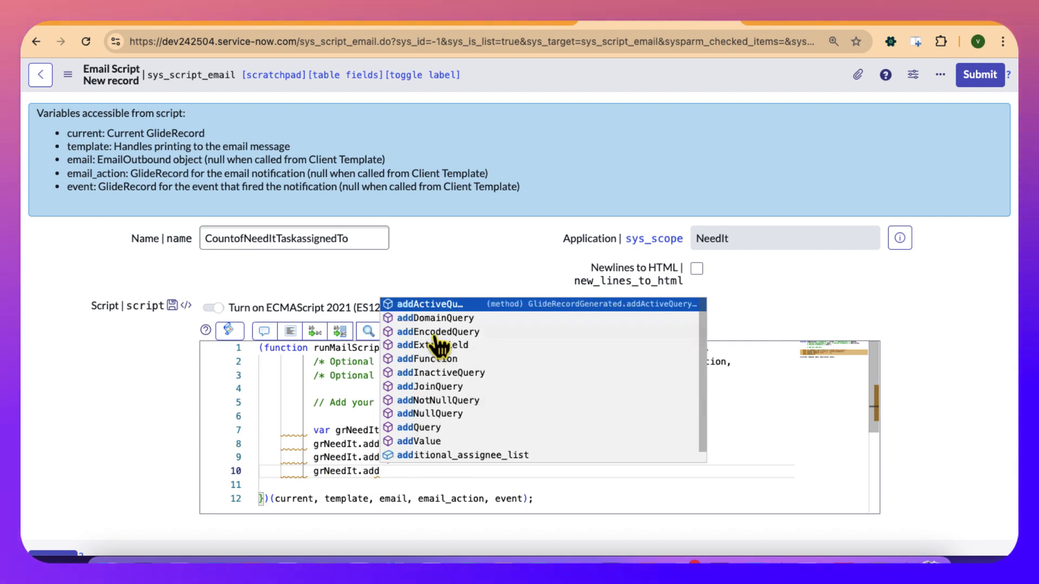
type("Q")
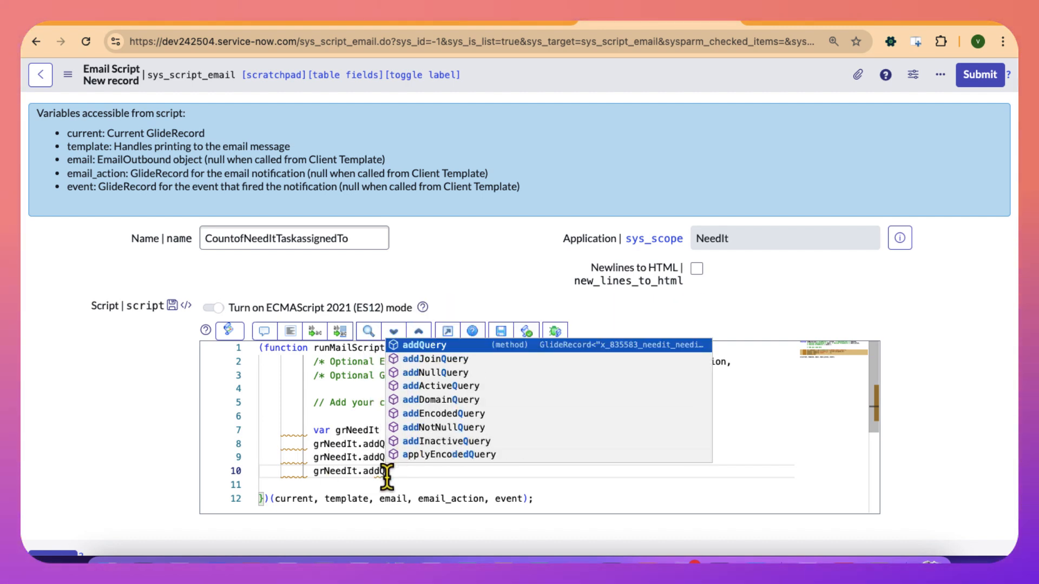
left_click(427, 345)
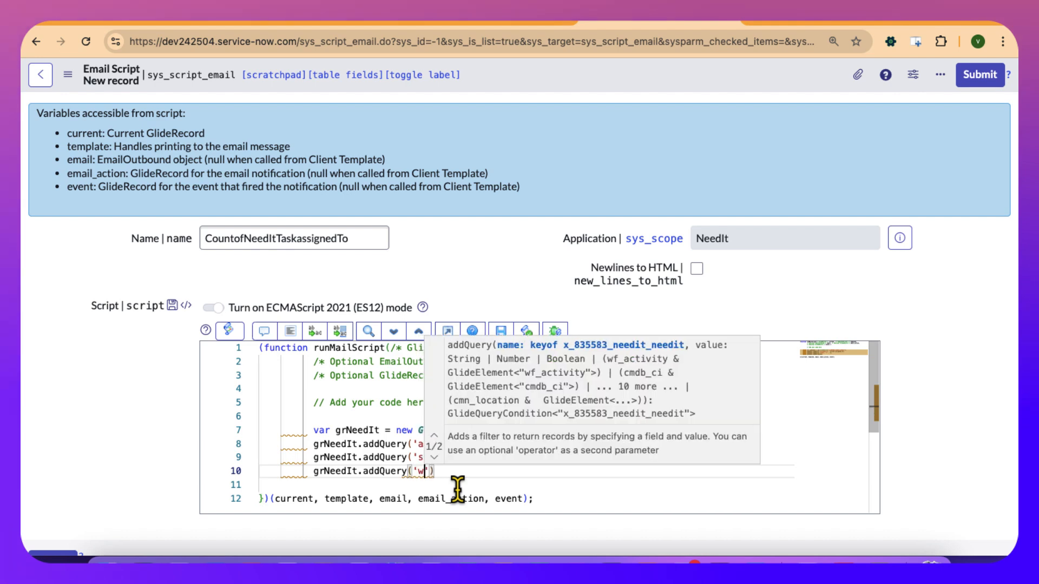
type("'when")
left_click(460, 489)
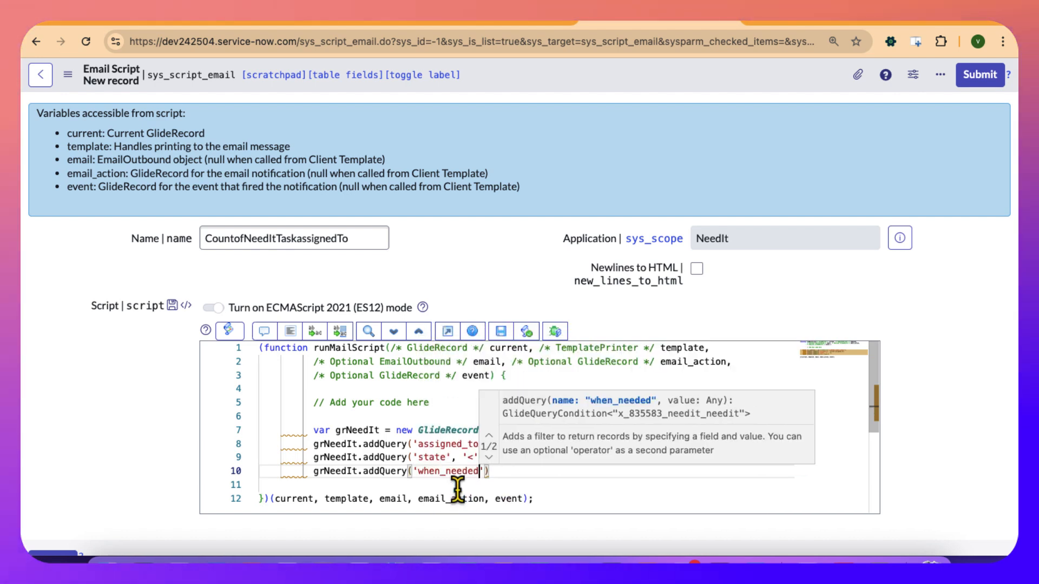
type("',")
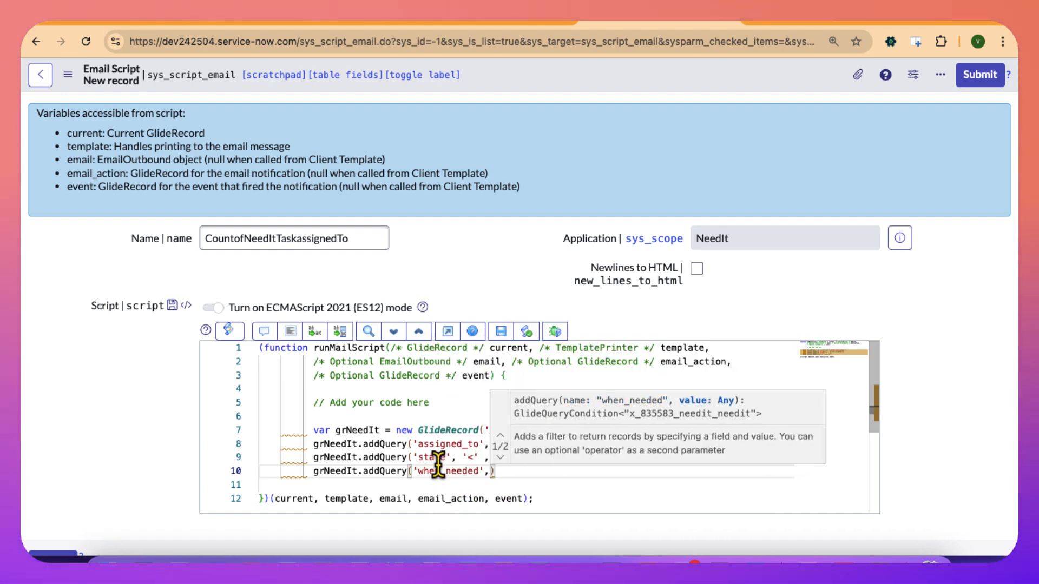
On the blank line above the GlideRecord declaration, declare var rightNow = new GlideDateTime();.
left_click(356, 417)
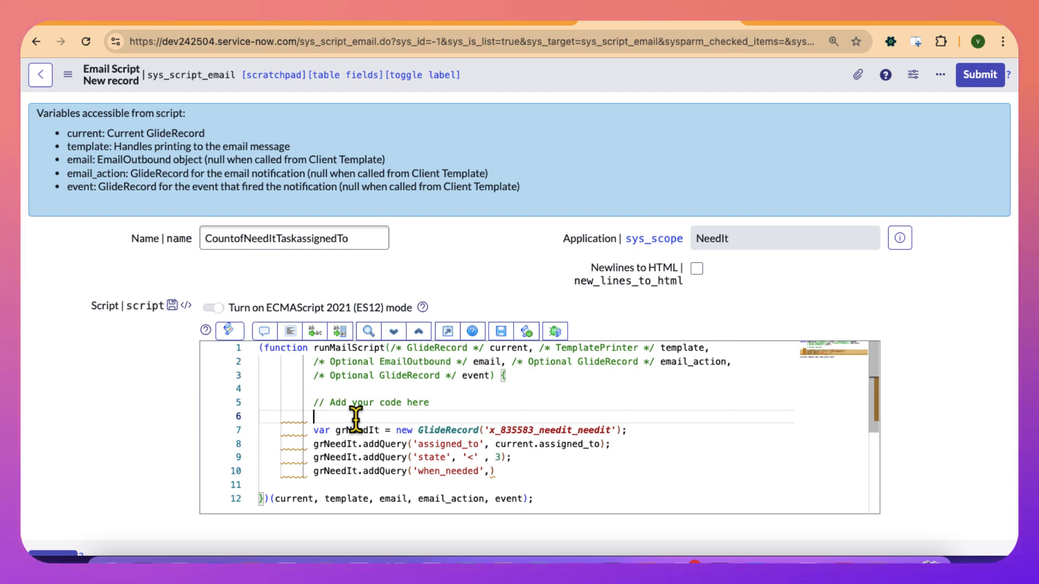
type("var r")
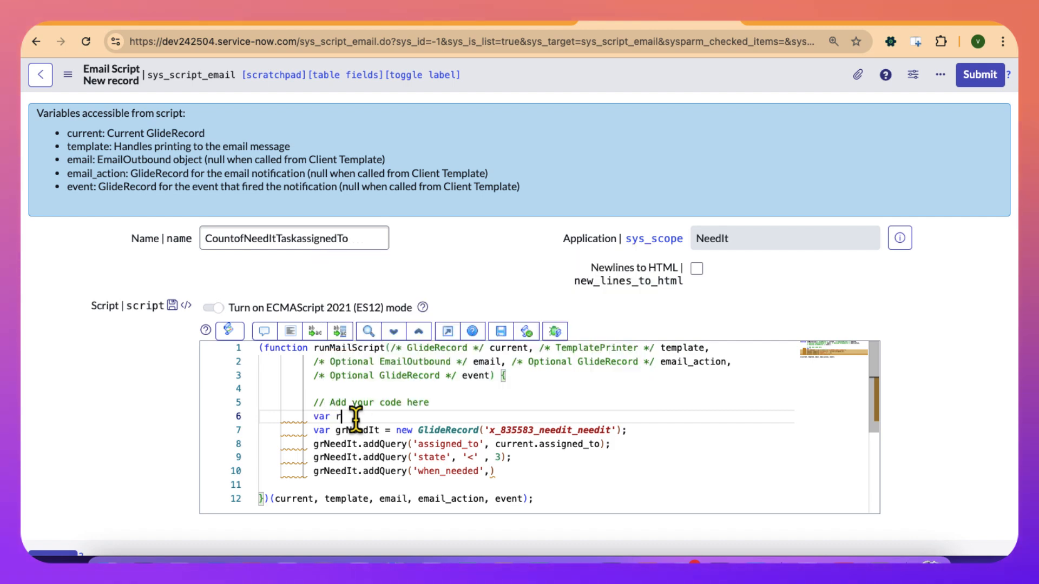
type("ightNow =")
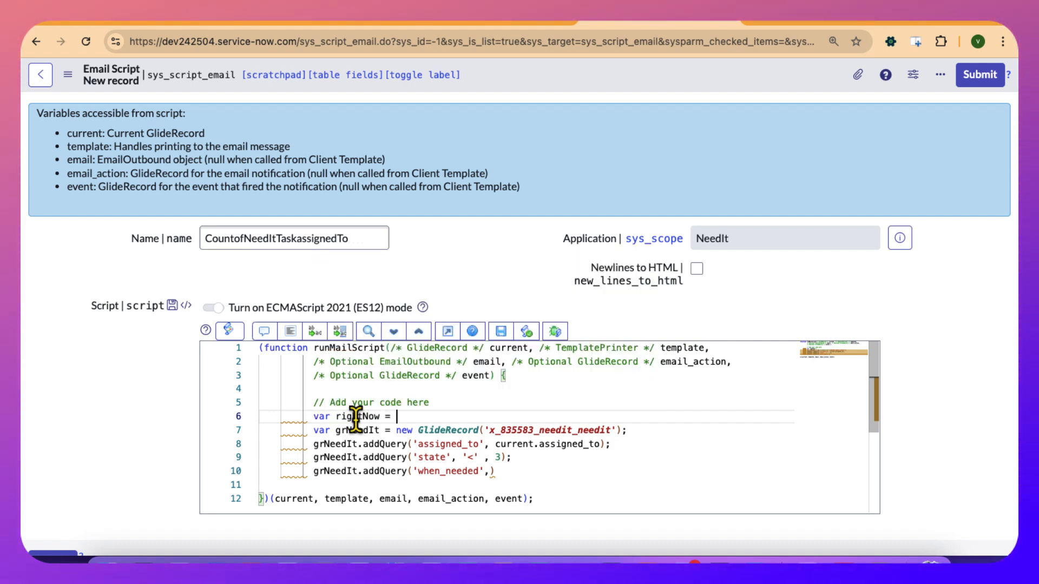
type(" new G")
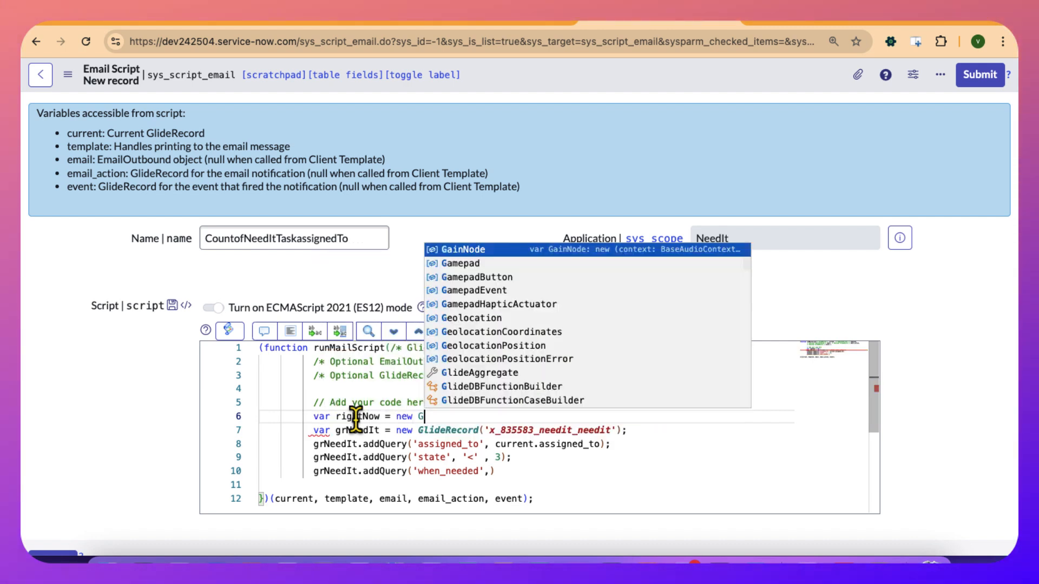
type("lideDate")
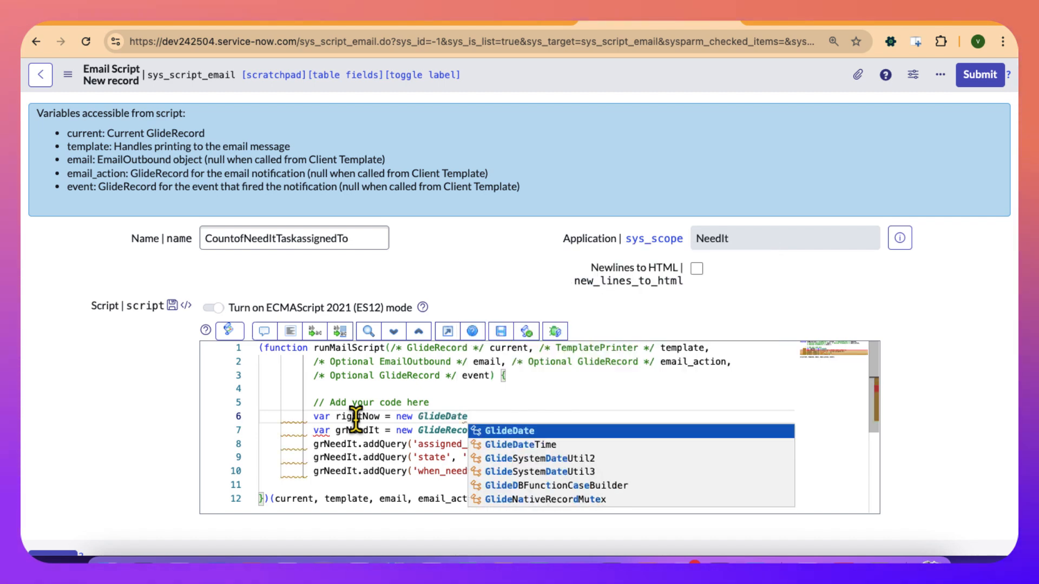
key("Down")
key("Return")
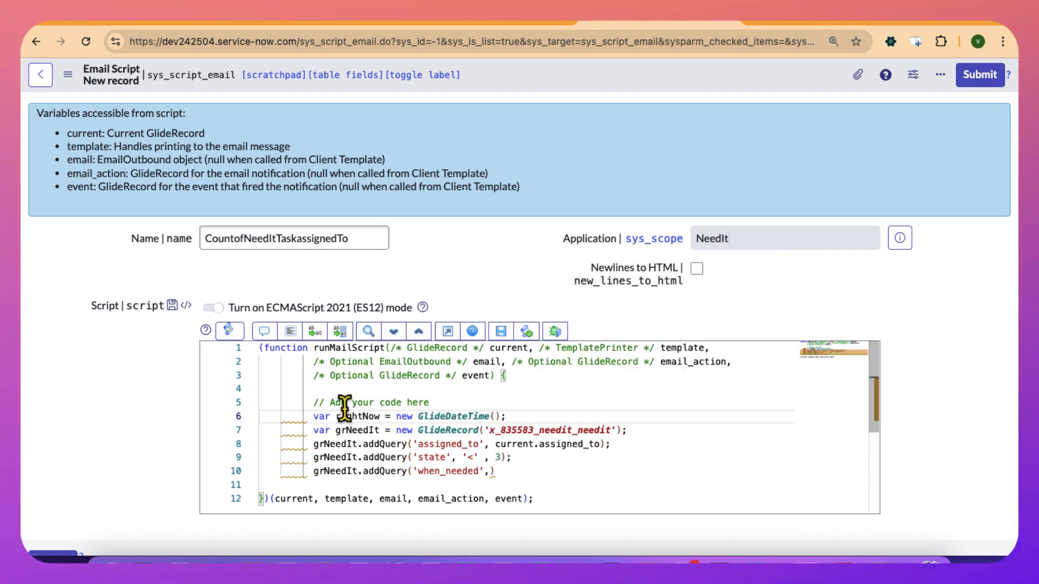
Complete the when_needed query with the operator '<=' and the value rightNow, end it with a semicolon, and start a new line below.
double_click(357, 416)
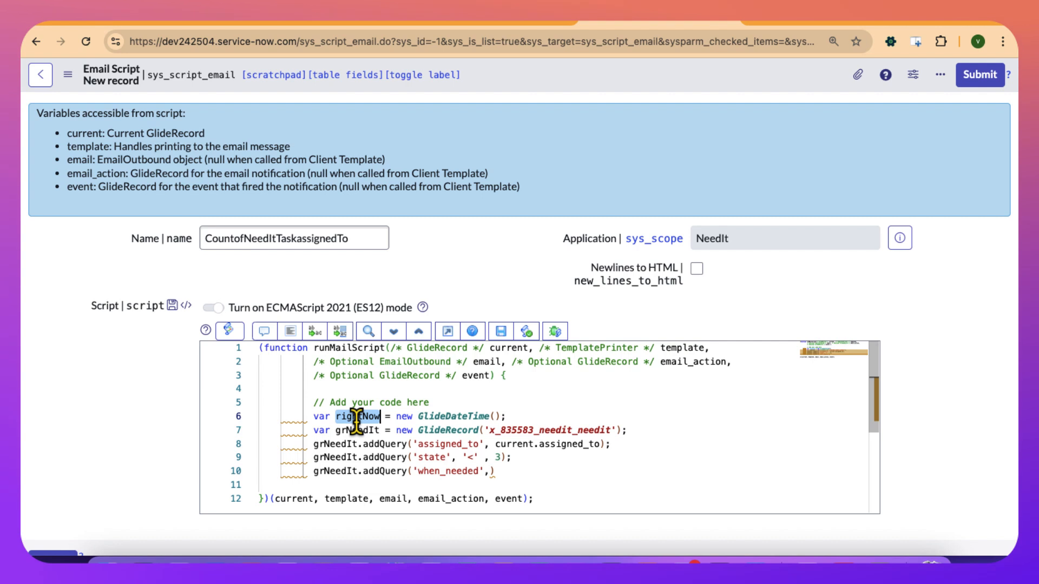
left_click(289, 335)
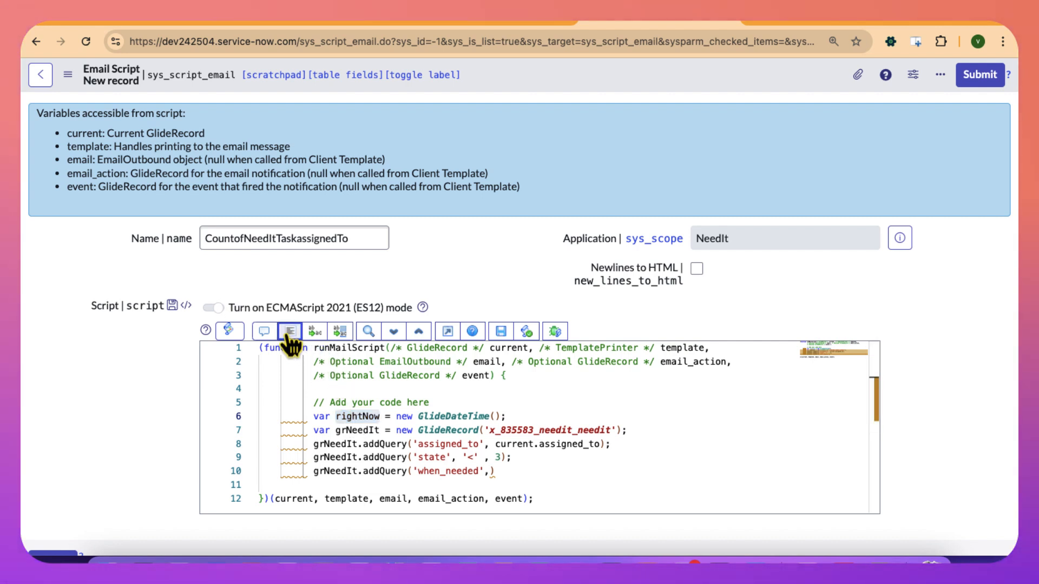
double_click(351, 415)
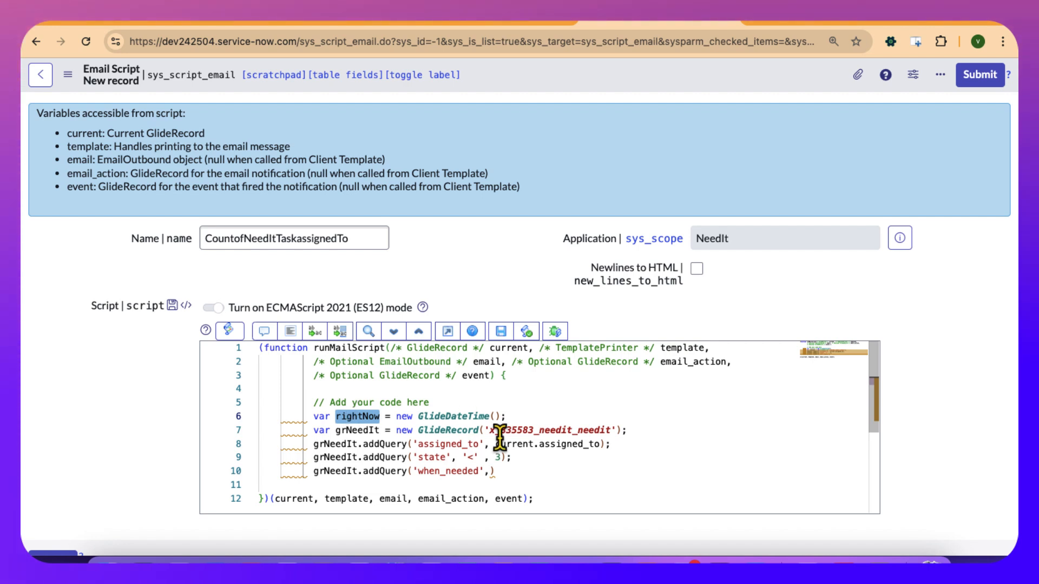
left_click(489, 471)
type(", ''")
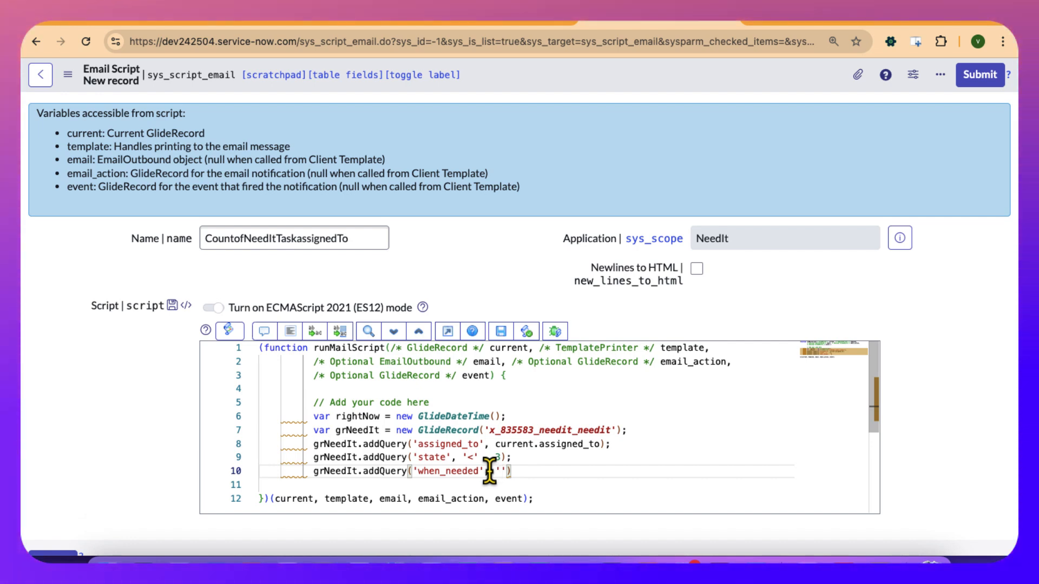
type("<=")
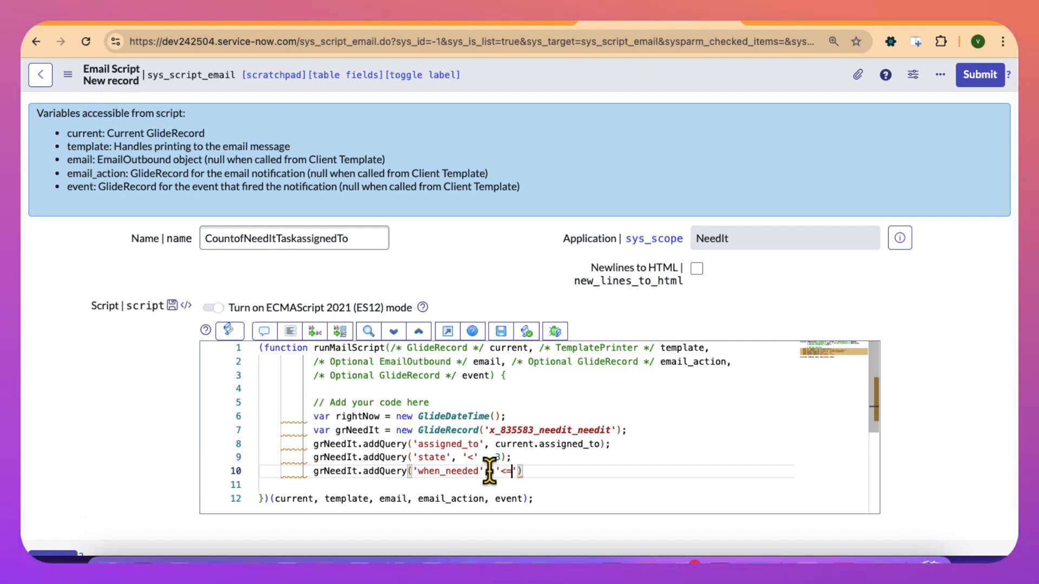
type(", ")
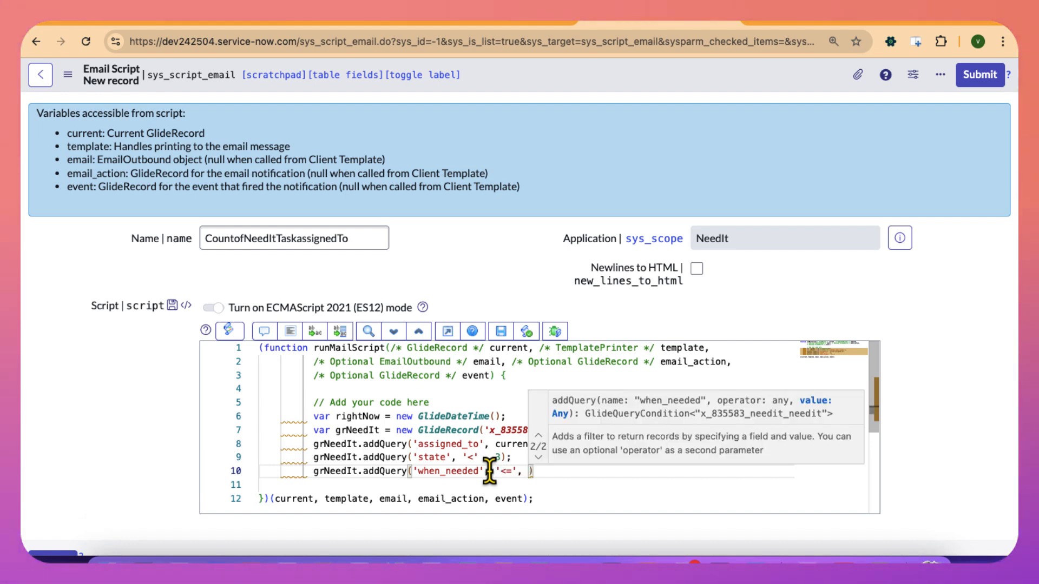
type("rightNow)")
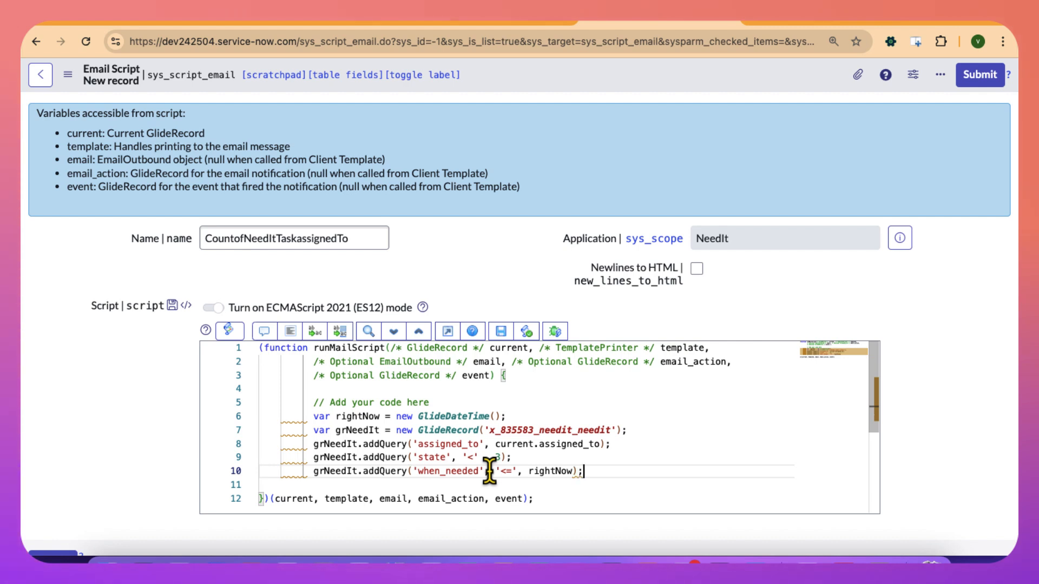
key("Return")
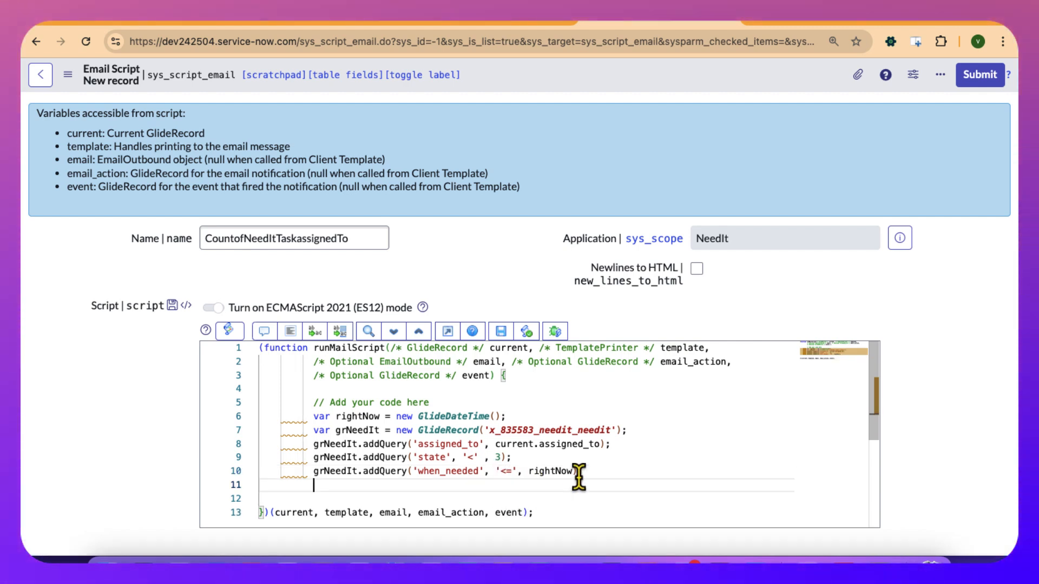
left_click(327, 472)
left_click(340, 485)
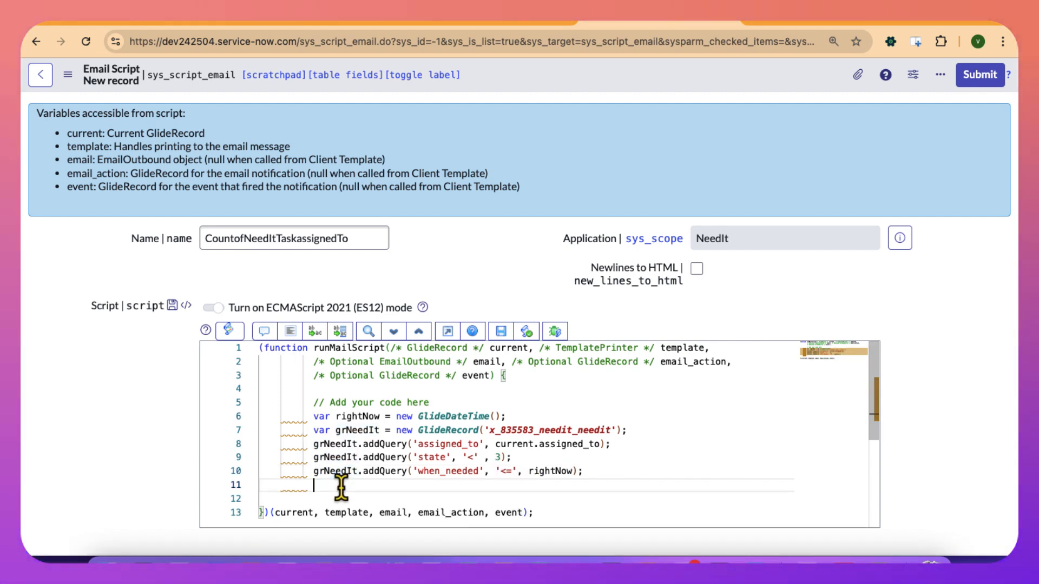
Below the when_needed query, add grNeedIt.query(); to run the query, and start a new line.
key("ctrl+v")
type(".qu")
key("Return")
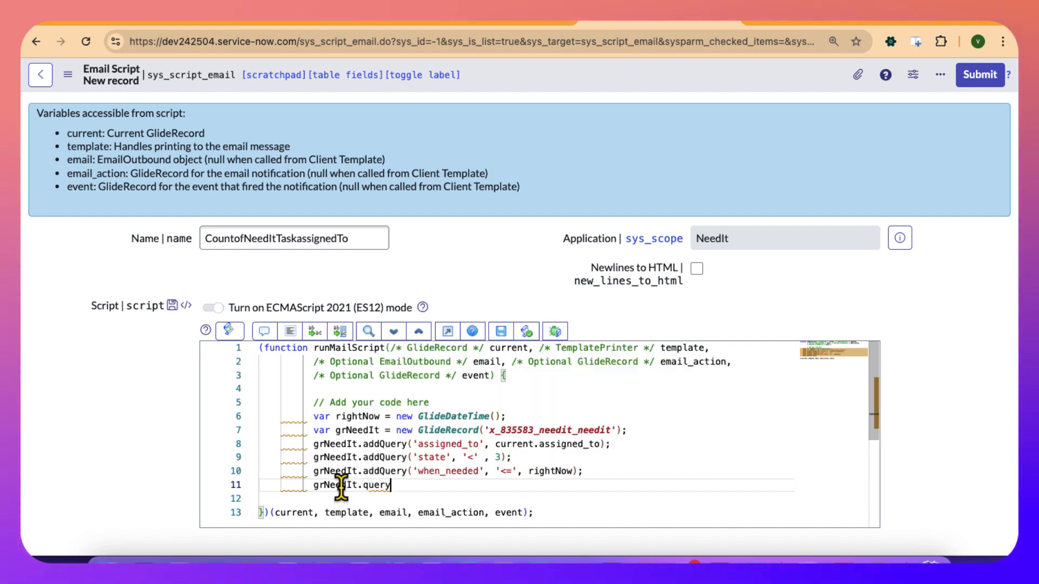
type("();")
key("Return")
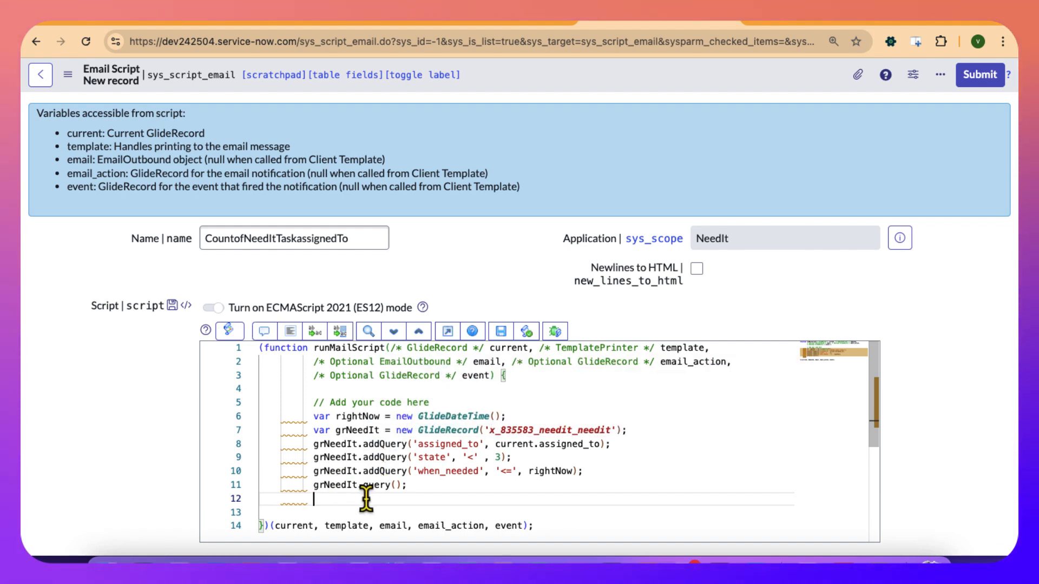
On the line below the query call, add grNeedIt.getRowCount(); and auto-format the script.
type("grNee")
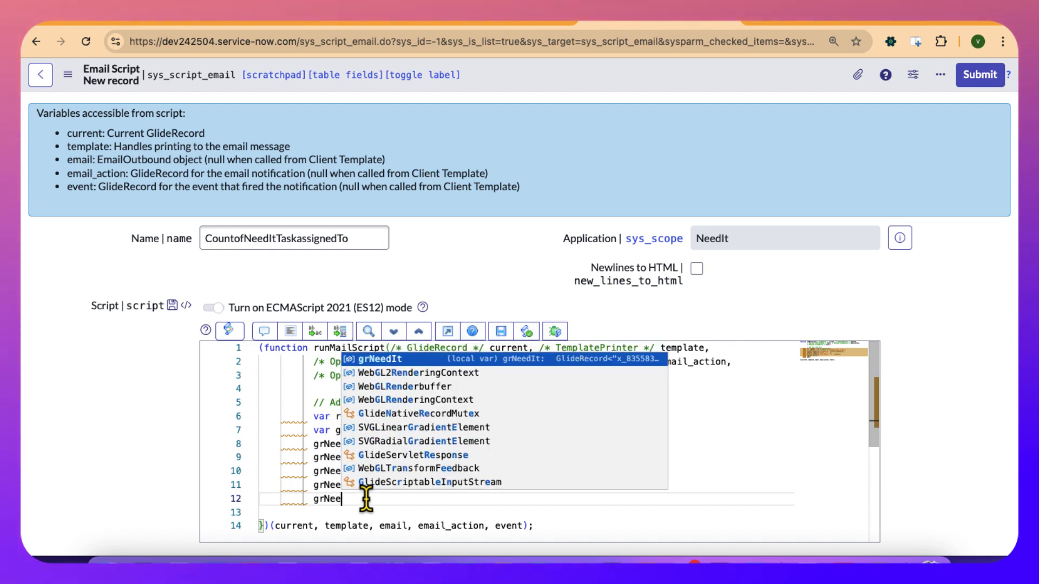
left_click(383, 359)
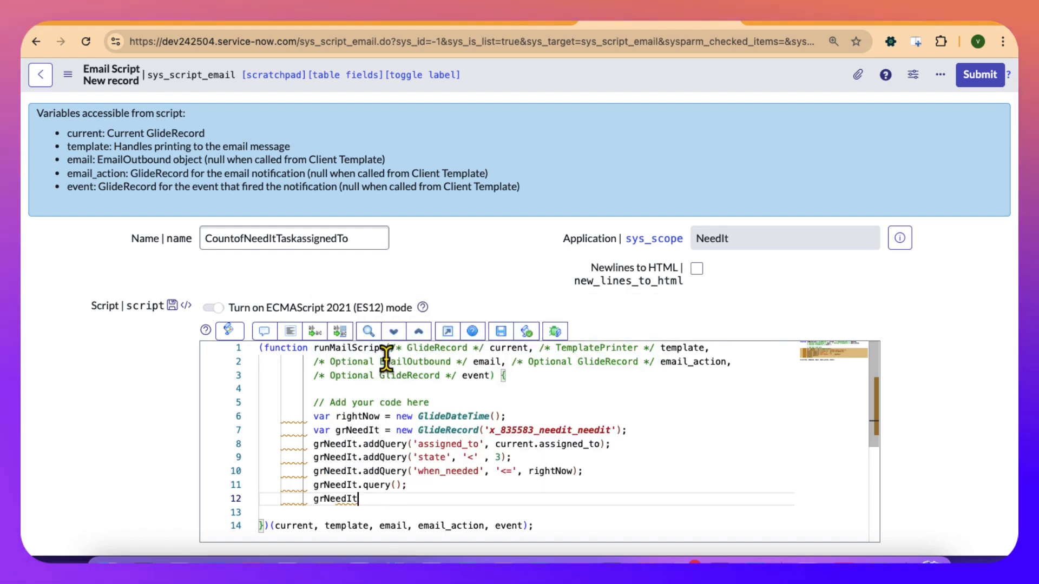
type(".getRow")
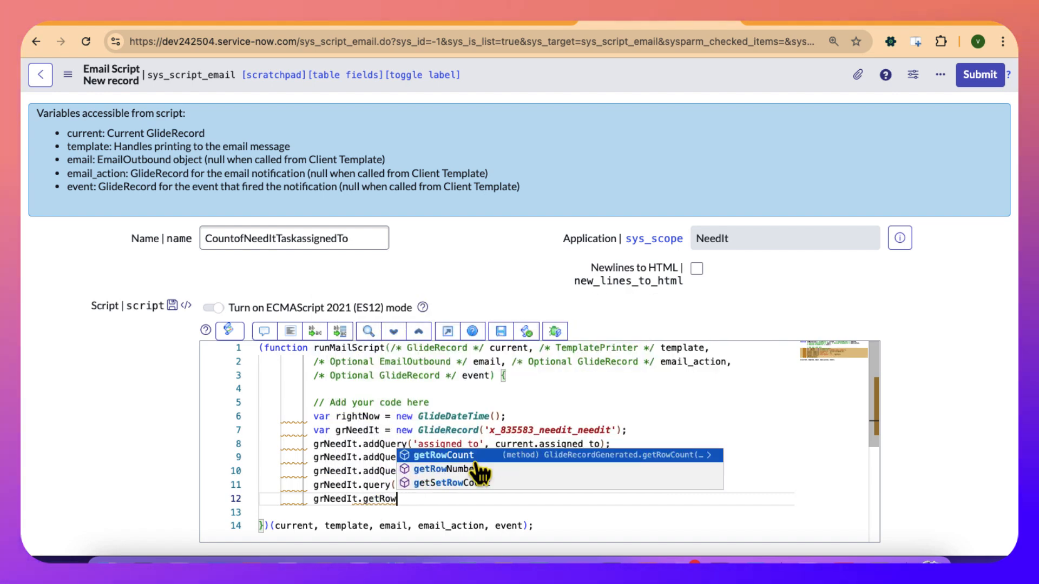
type("Count();")
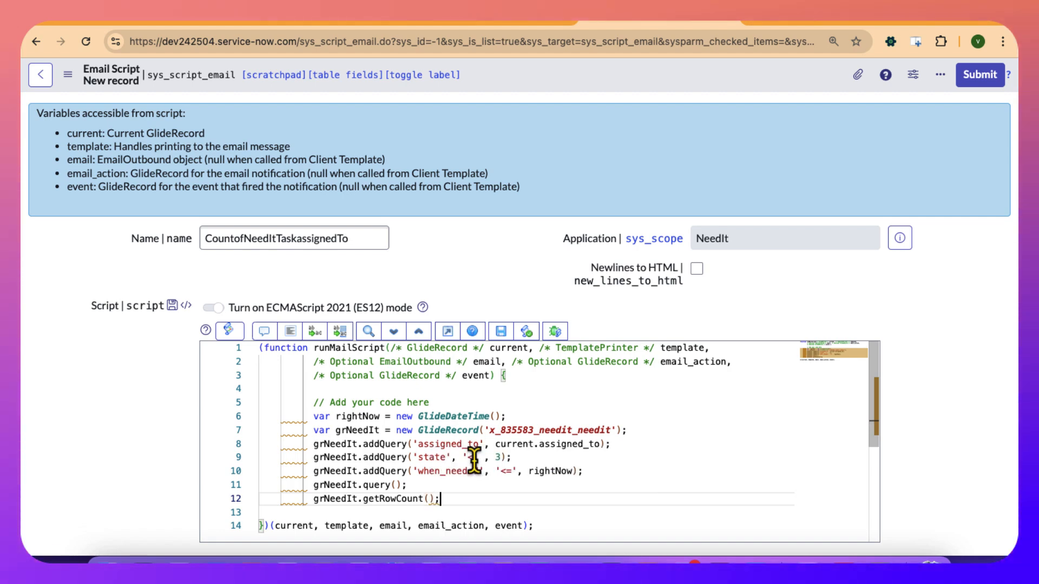
left_click(291, 331)
Two lines below getRowCount, begin the declaration var msg = 'In addition to this overdue needIT task, you have ' +.
scroll(406, 465, "down", 4)
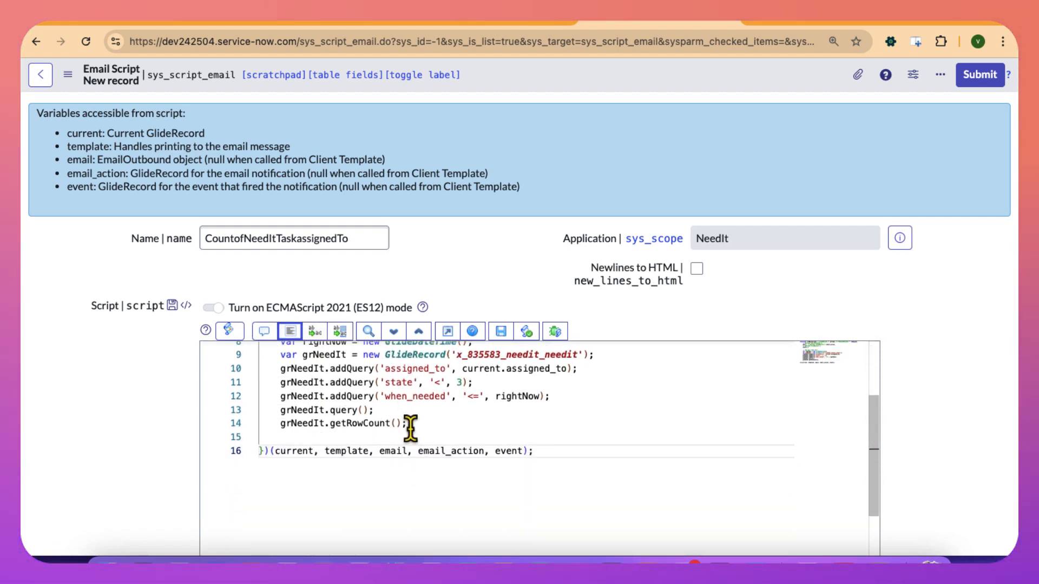
left_click(410, 423)
key("Return")
key("Return")
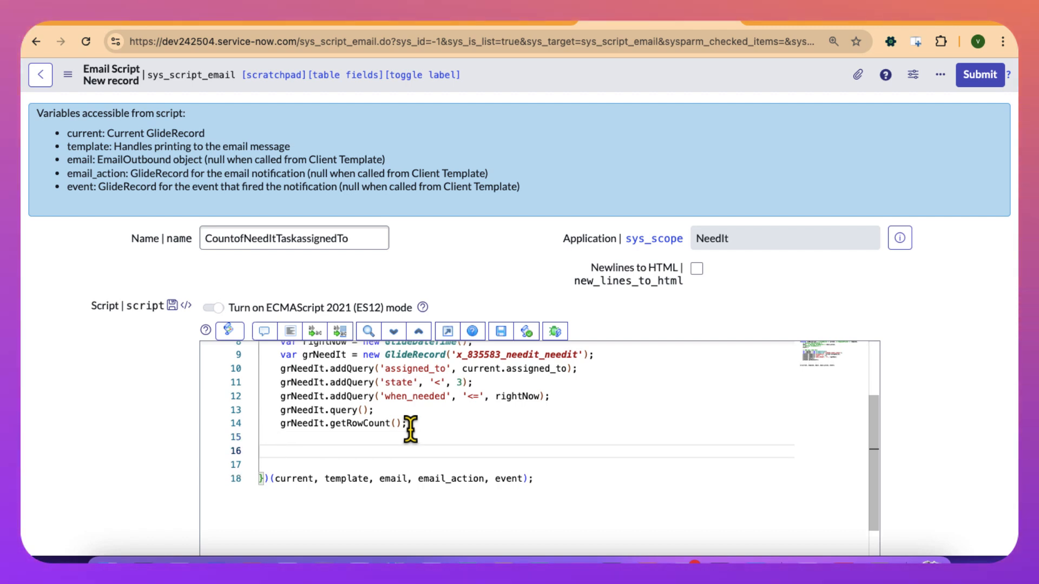
type("msg =")
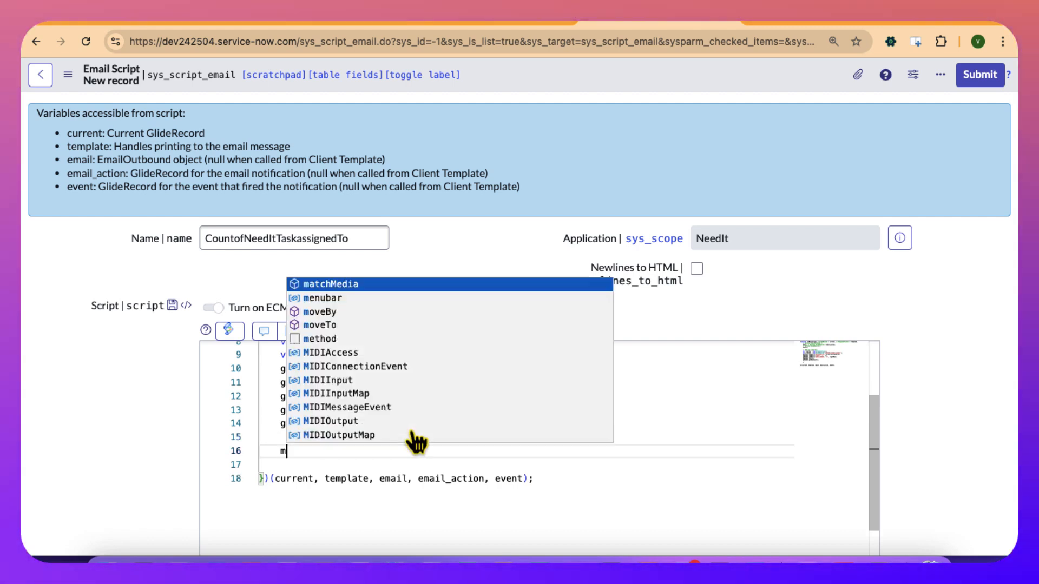
key("BackSpace")
key("BackSpace")
key("BackSpace")
key("BackSpace")
key("BackSpace")
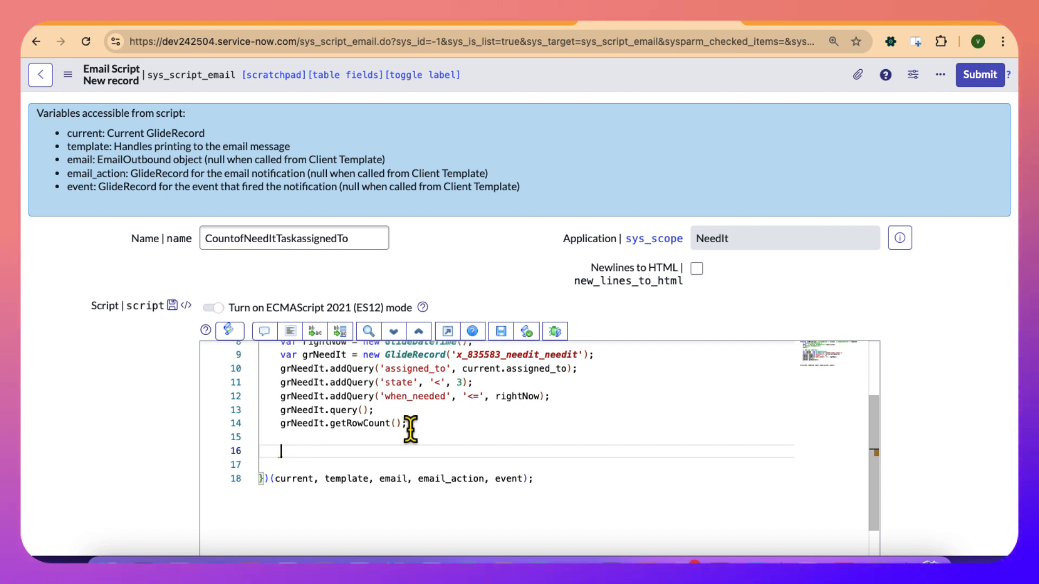
type("var ms")
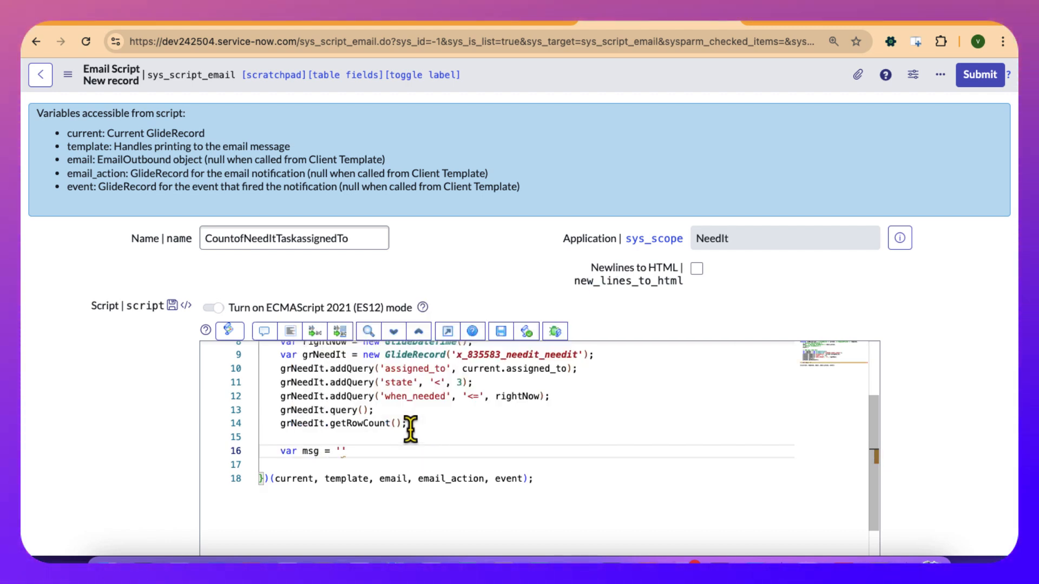
type("g = 'In addition t")
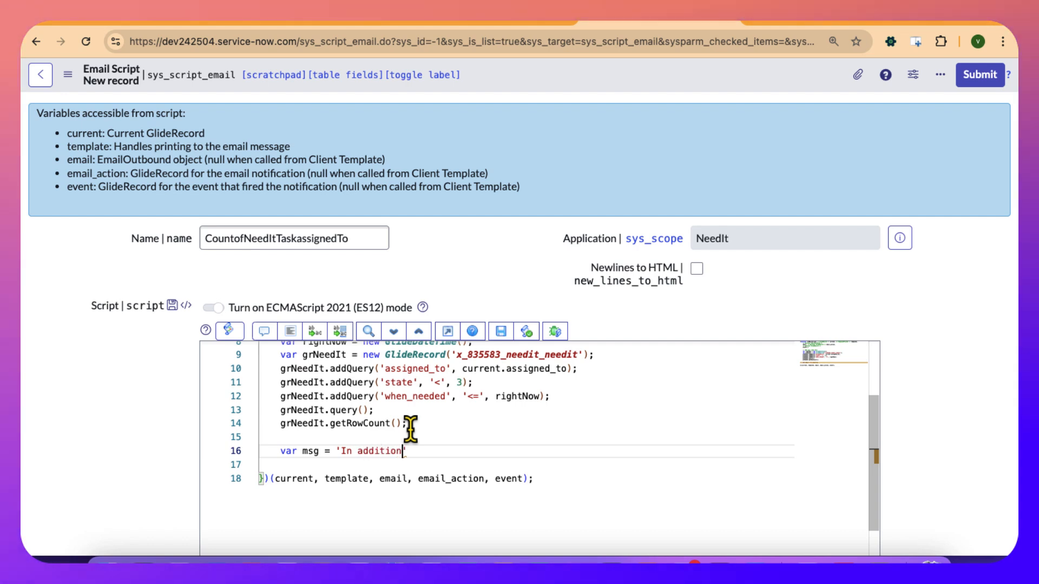
type("o this overdue needIT task, you have")
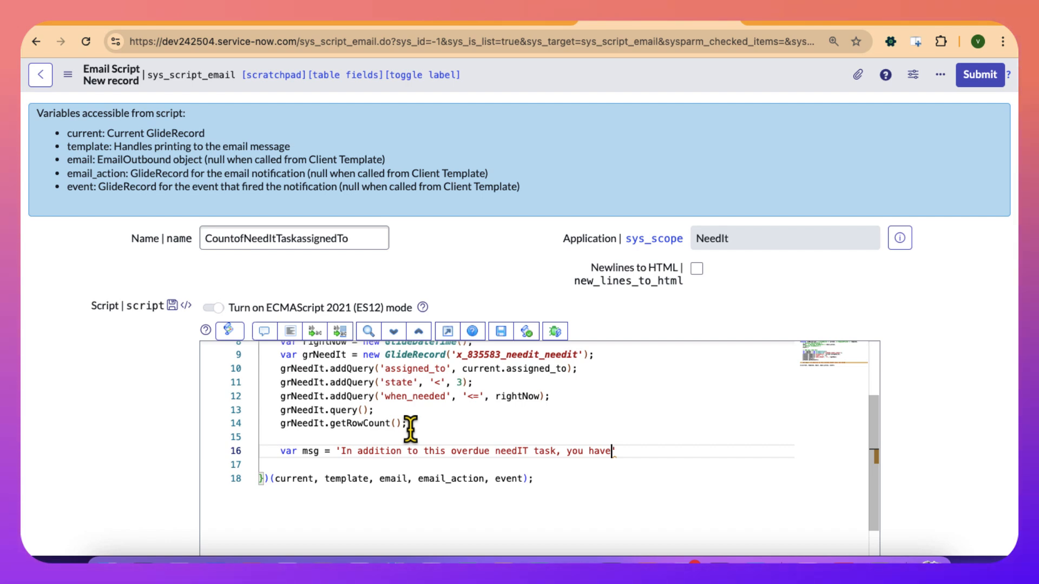
type("'")
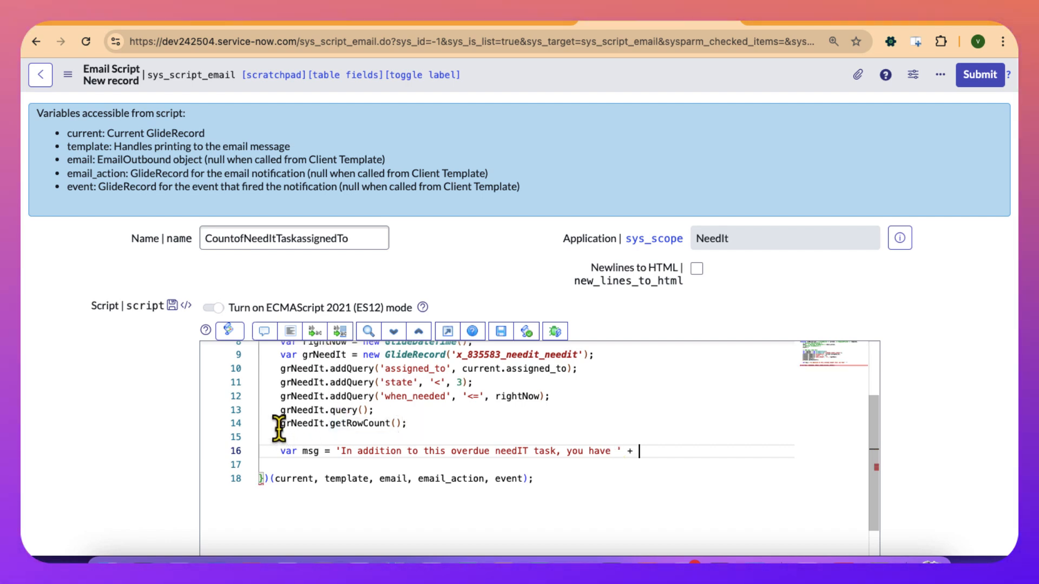
Move grNeedIt.getRowCount() from its own line to the end of the msg expression and follow it with - 1.
left_click_drag(278, 427, 401, 428)
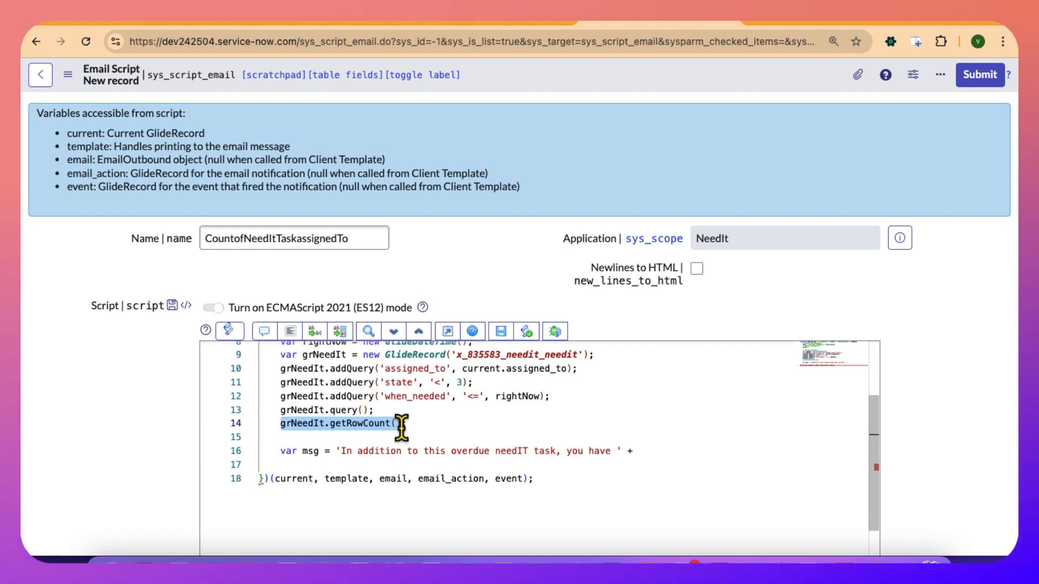
key("ctrl+x")
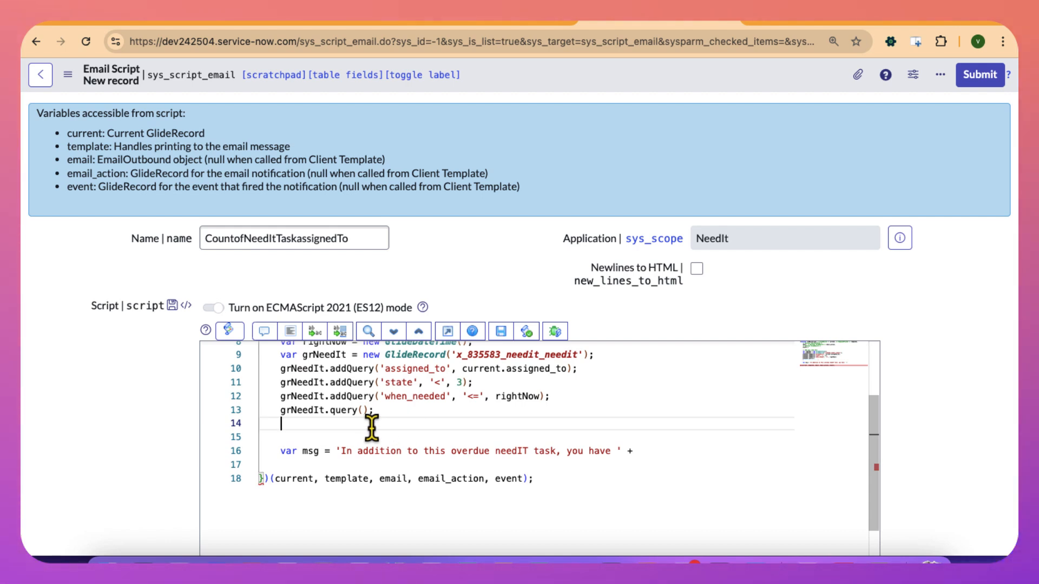
left_click(678, 449)
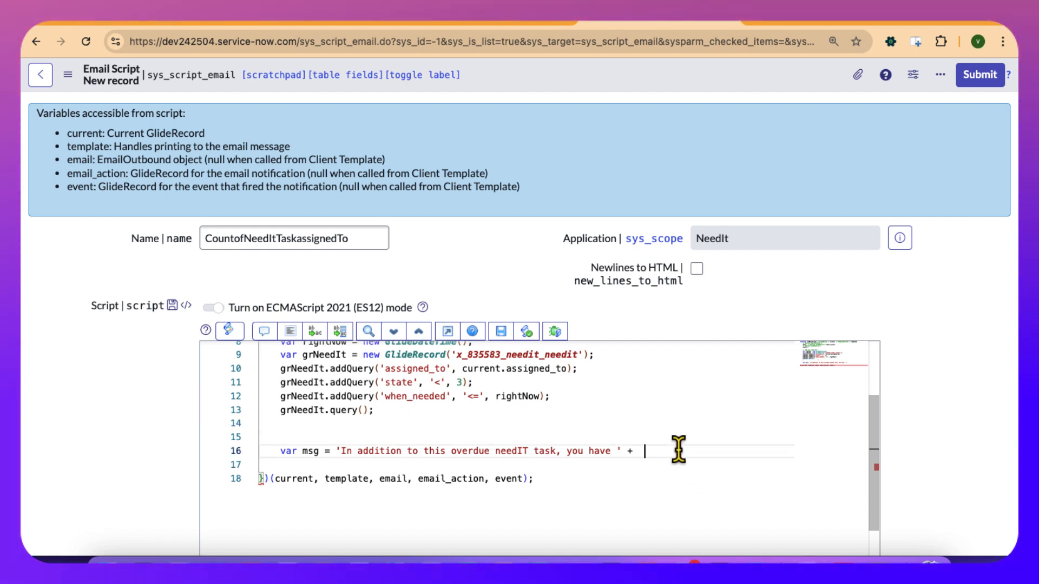
key("ctrl+v")
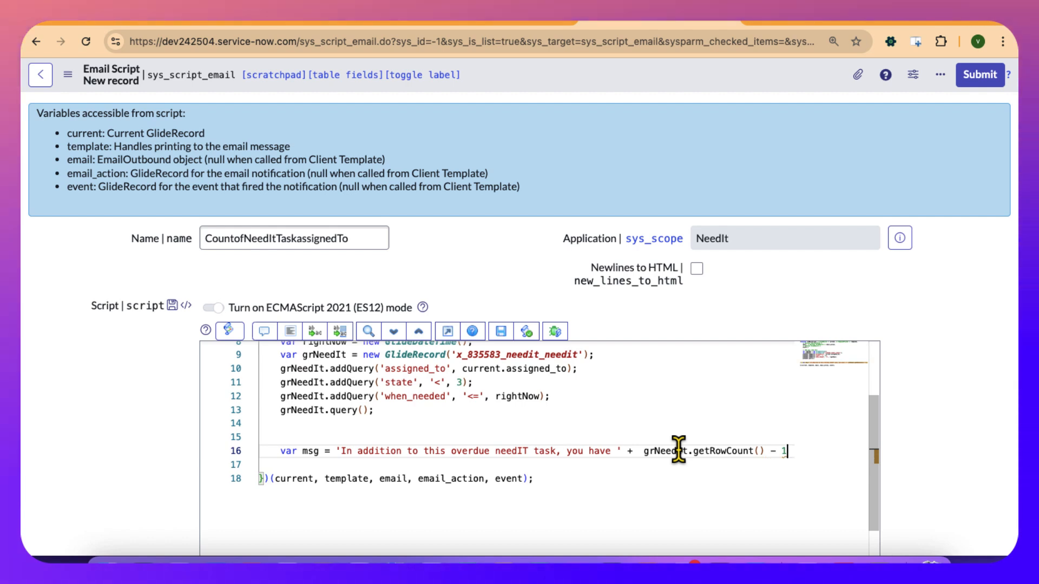
Enclose grNeedIt.getRowCount() - 1 in parentheses and finish the msg declaration with + ' more overdue needit task';.
mouse_move(657, 451)
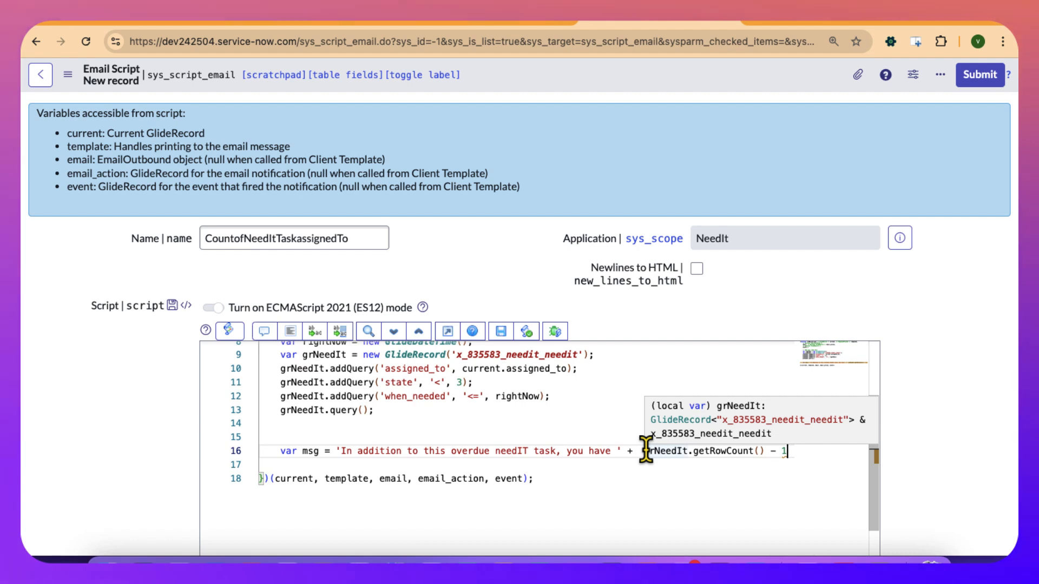
left_click(646, 449)
type("()")
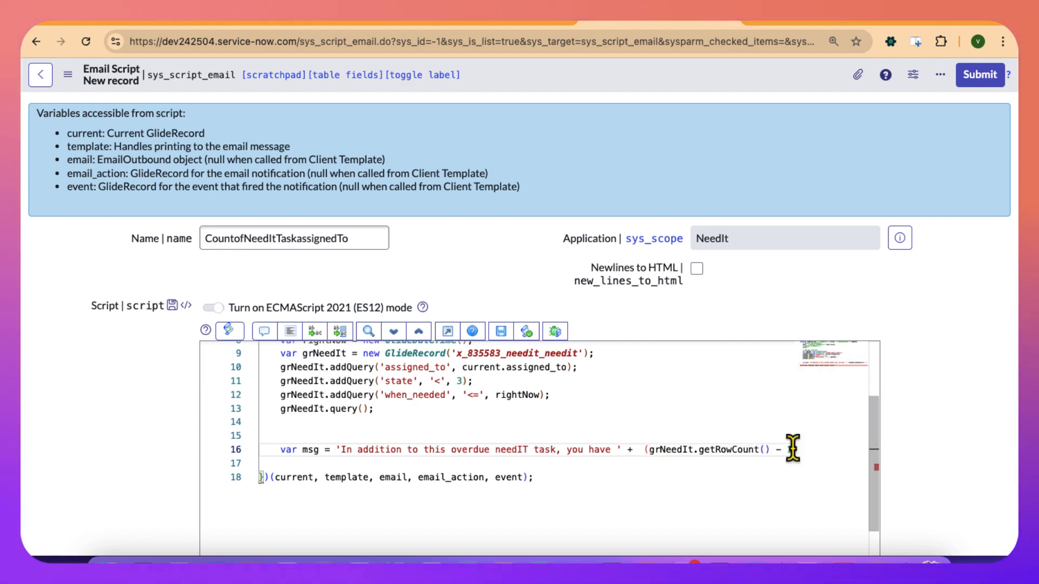
type(" - 1) +")
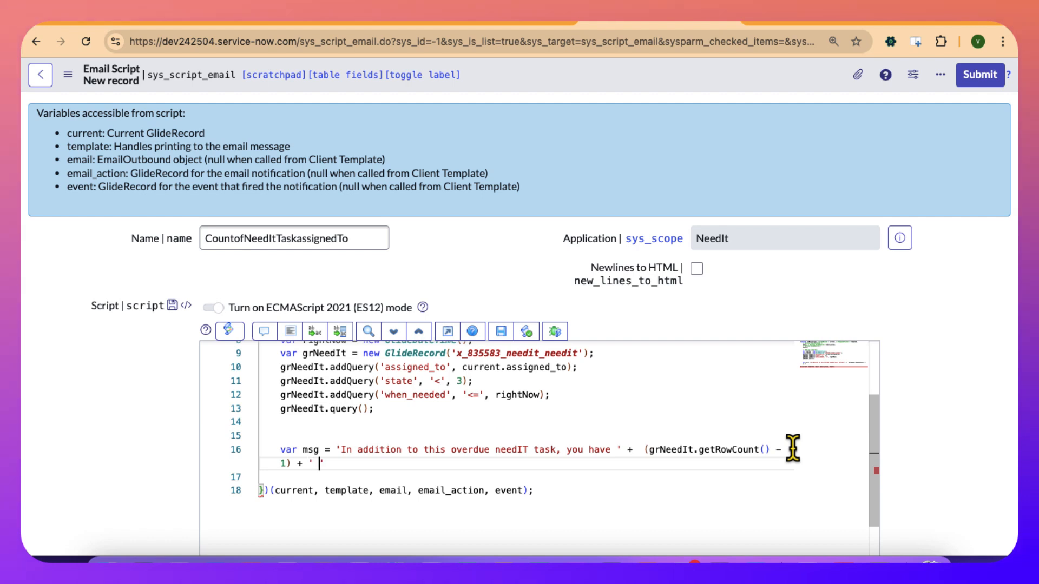
type("more")
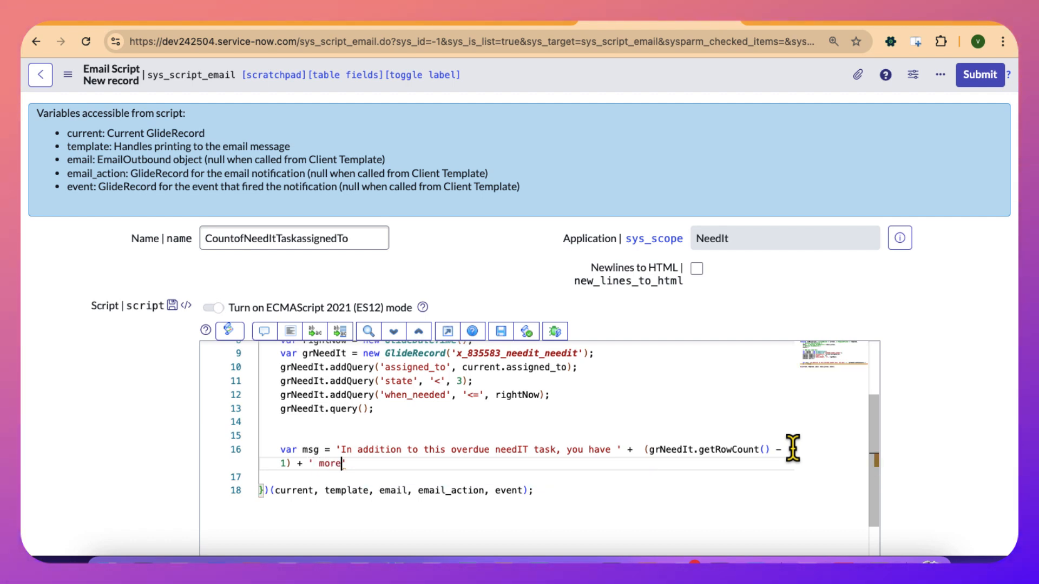
type(" overd")
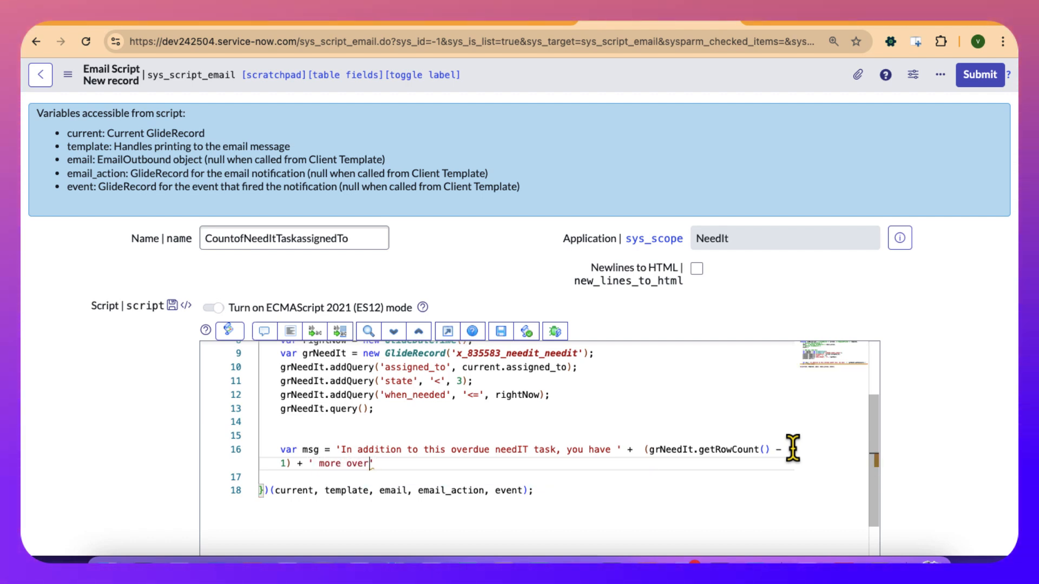
type("ue needit task")
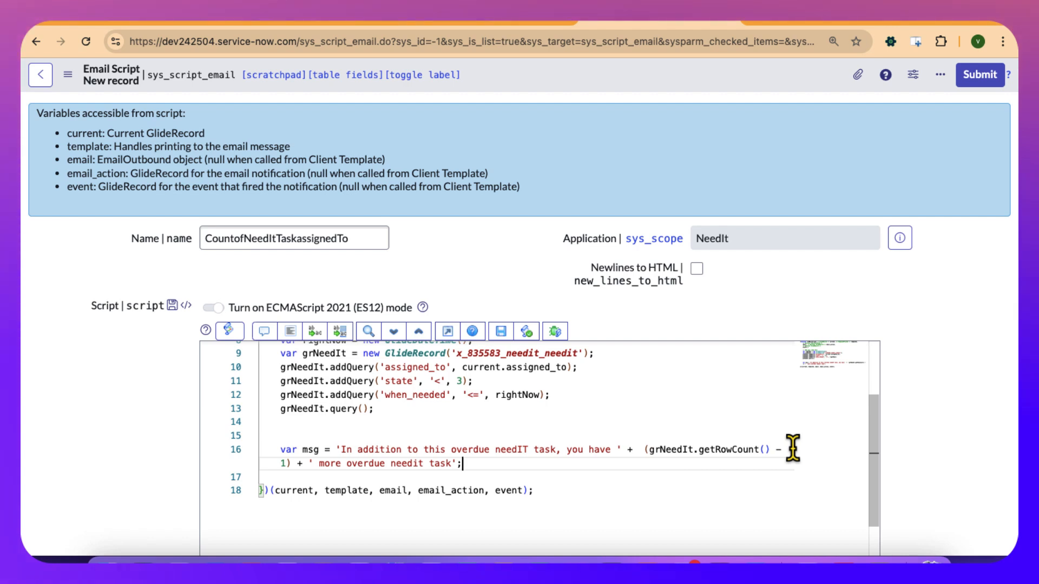
Two lines below the msg declaration, add template.print(msg); and auto-format the script again.
key("Return")
key("Return")
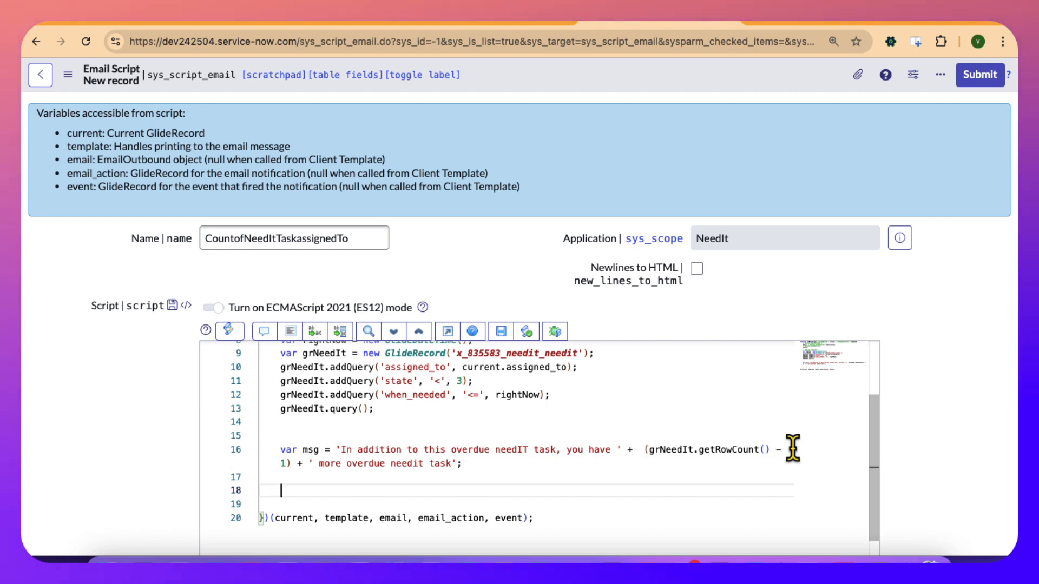
type("temp")
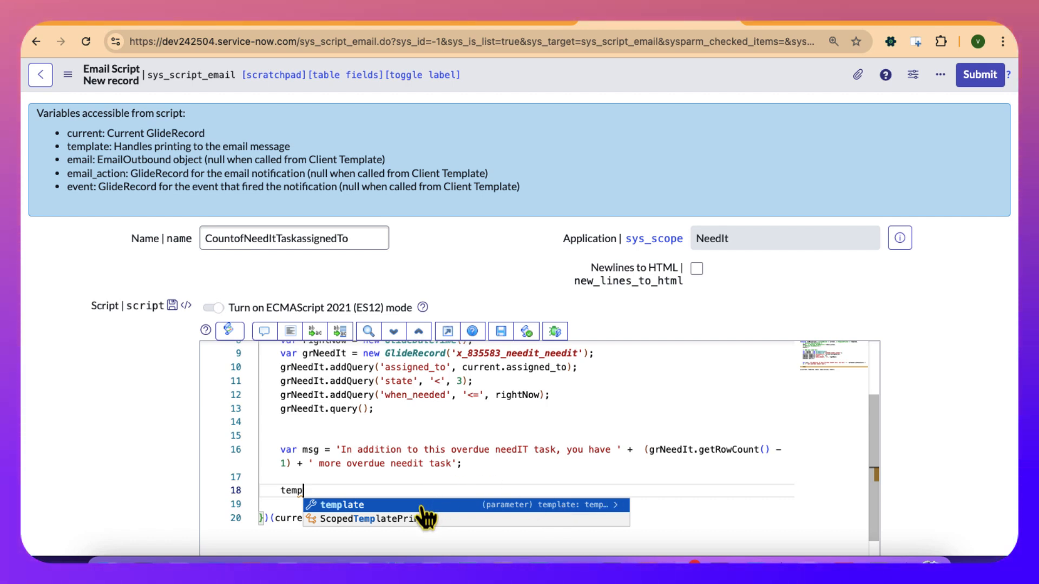
key("Return")
type(".")
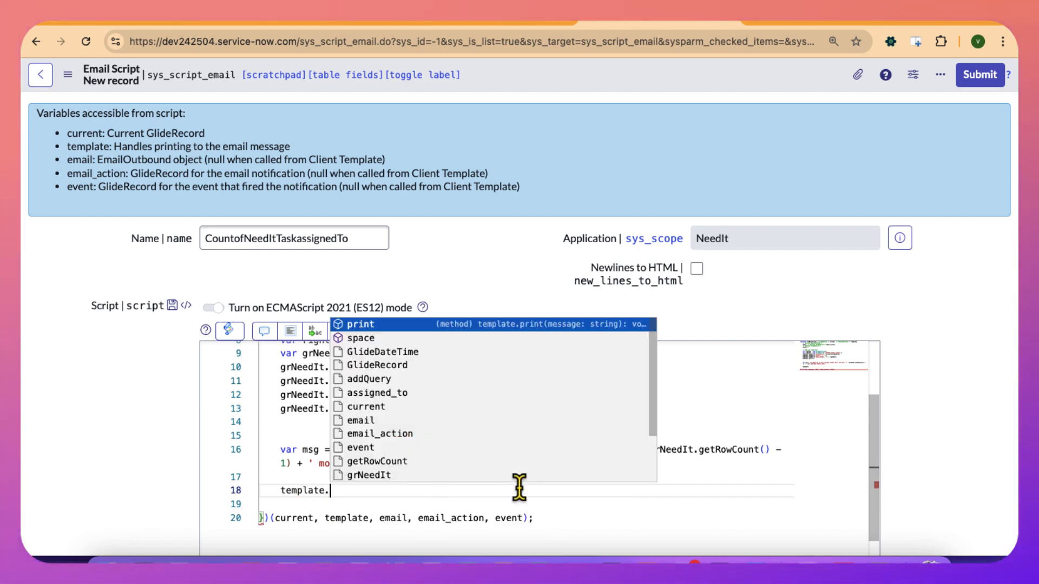
type("pr")
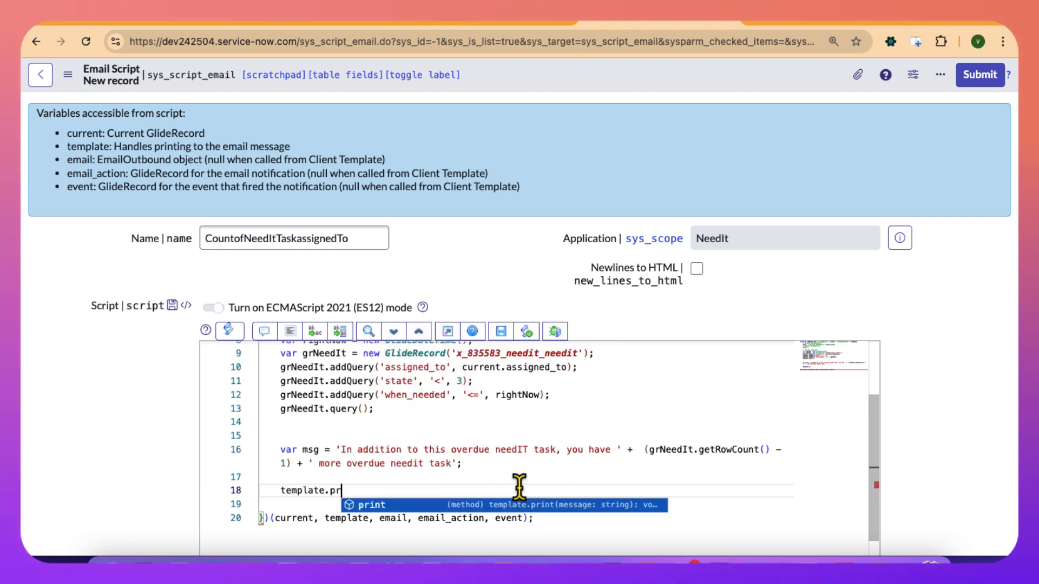
key("Return")
type("(")
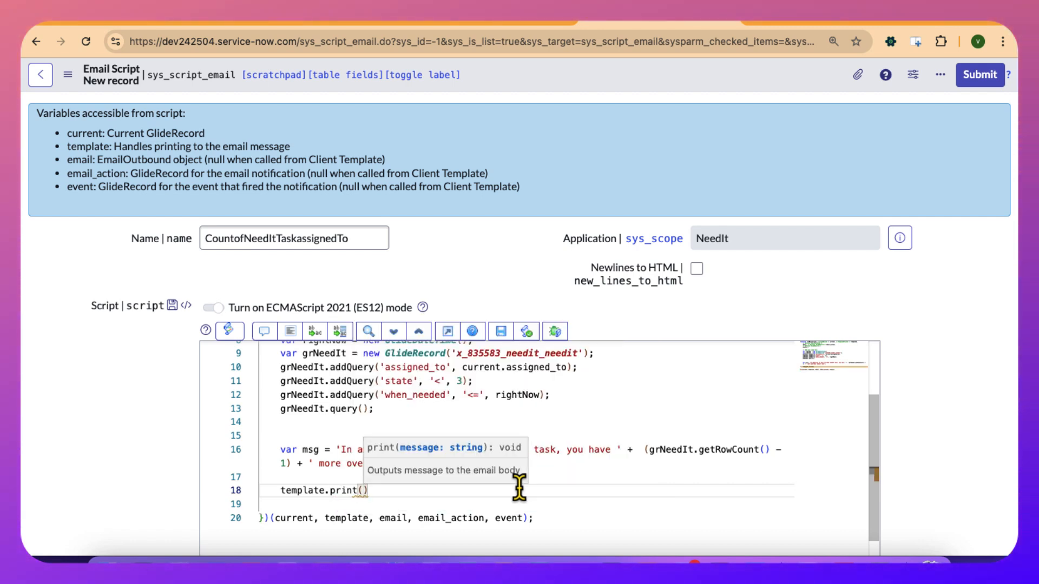
type("msg)")
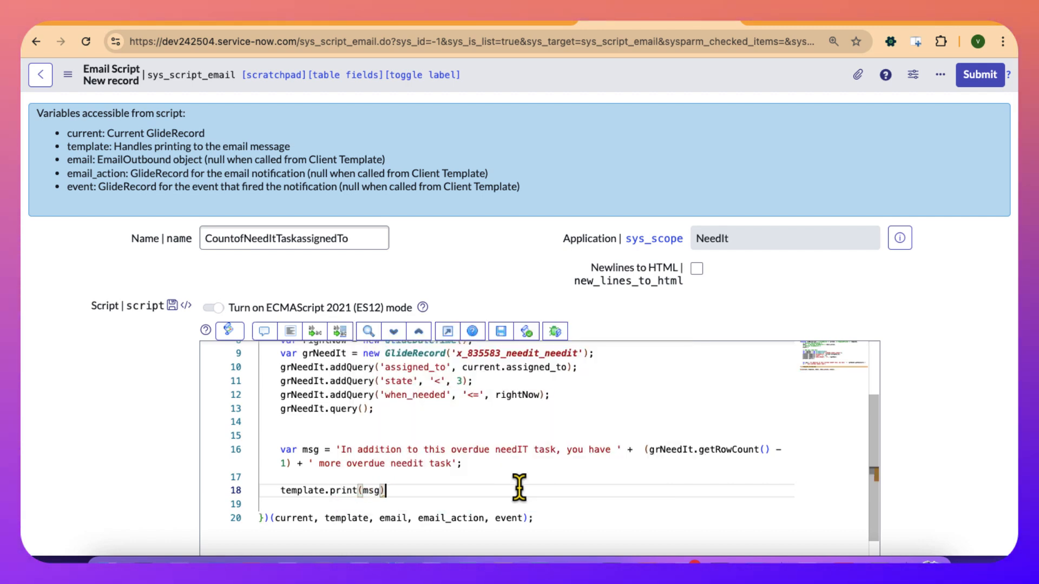
double_click(371, 490)
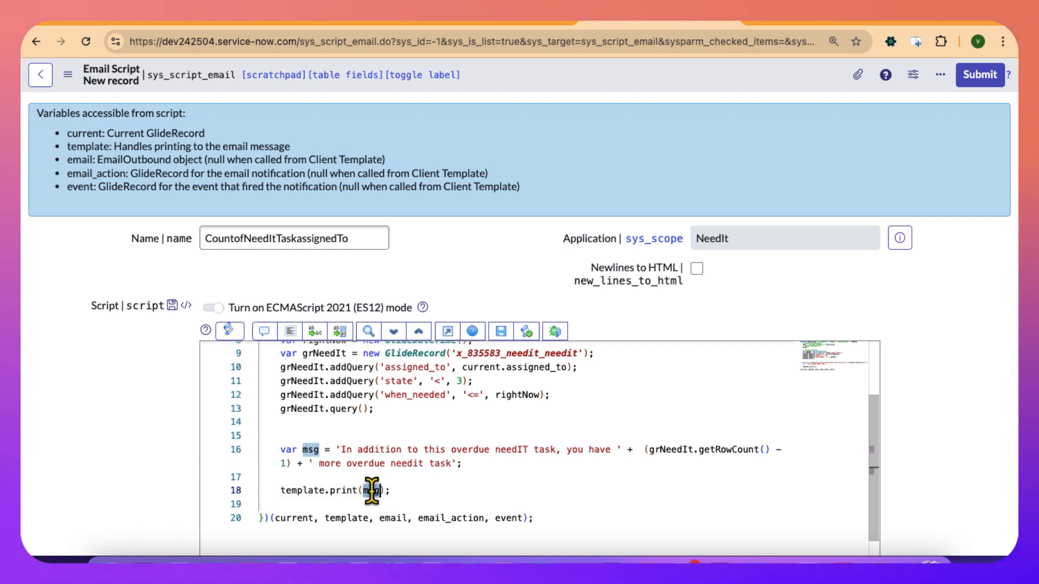
left_click(291, 331)
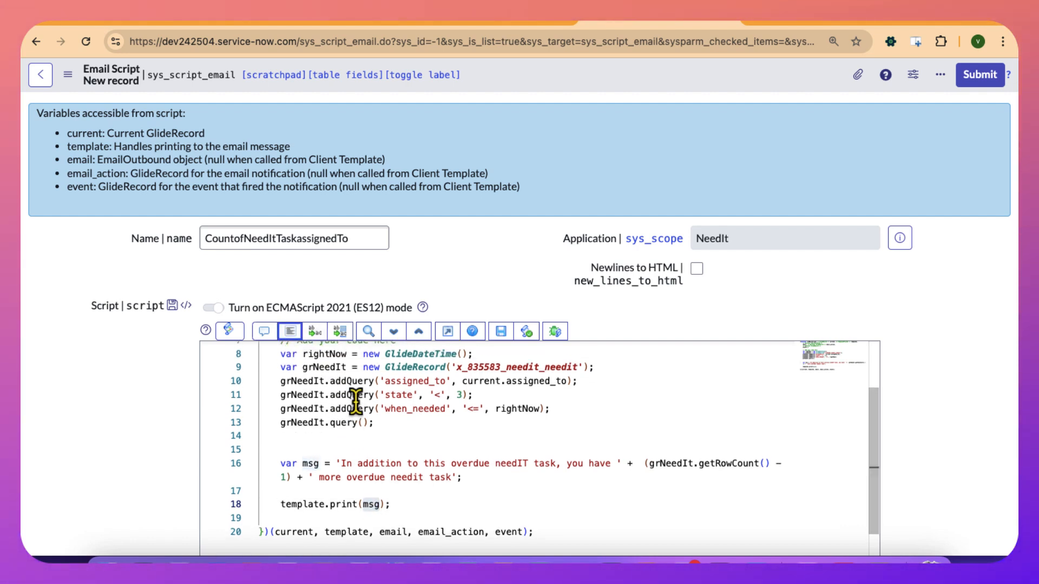
Select the script lines from the rightNow declaration through grNeedIt.query(); to review the query logic.
scroll(355, 402, "up", 1)
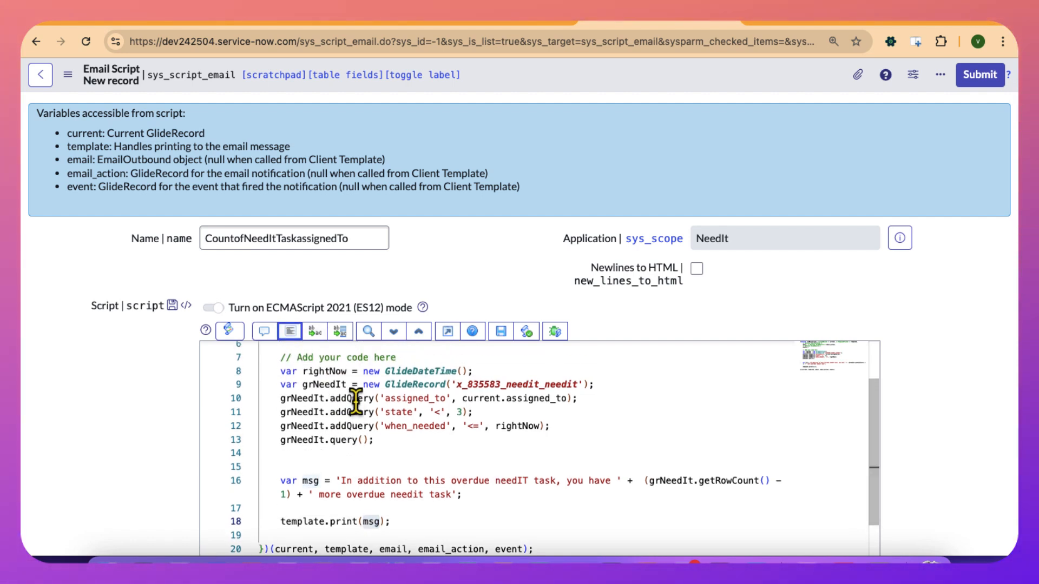
left_click(378, 441)
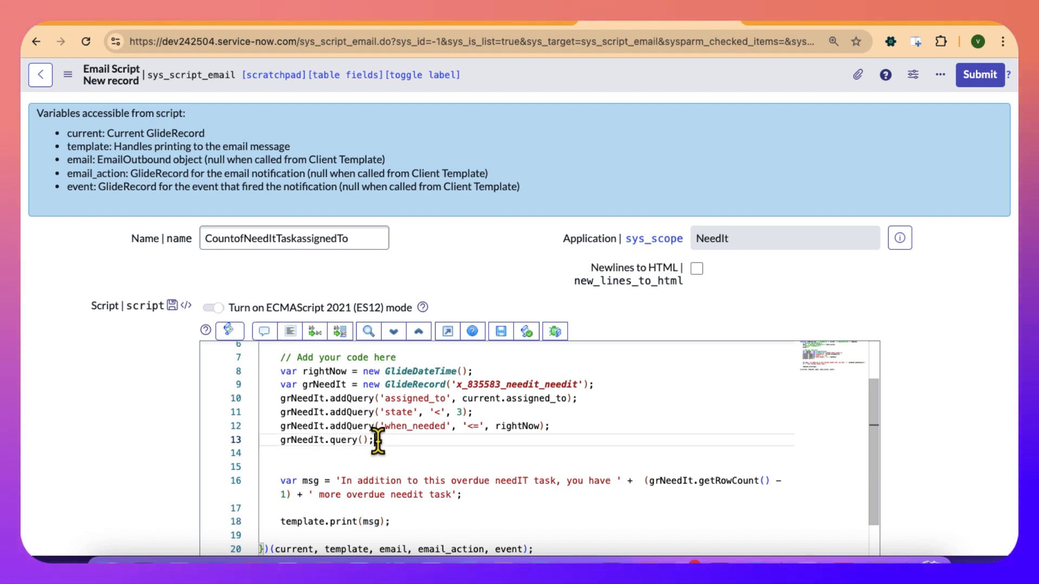
left_click_drag(377, 441, 274, 373)
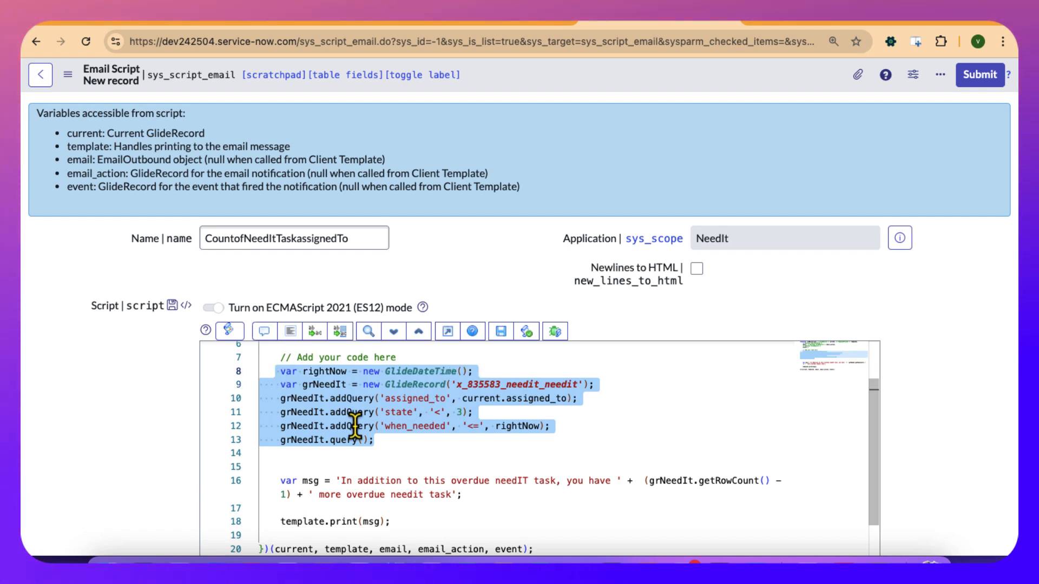
Check the msg declaration and the template.print(msg) call at the end of the email script.
scroll(346, 424, "down", 1)
double_click(311, 440)
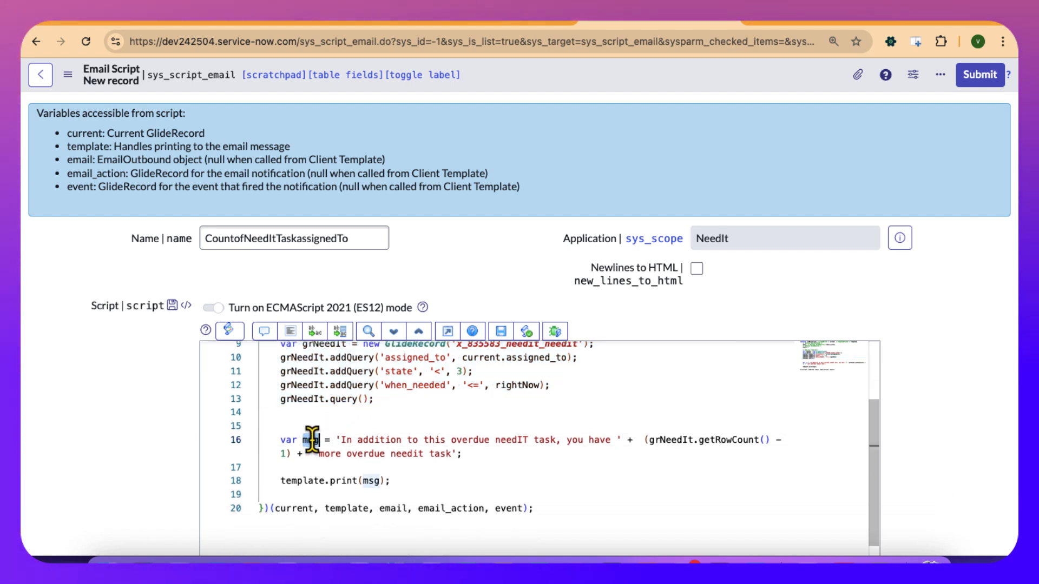
double_click(304, 480)
double_click(343, 481)
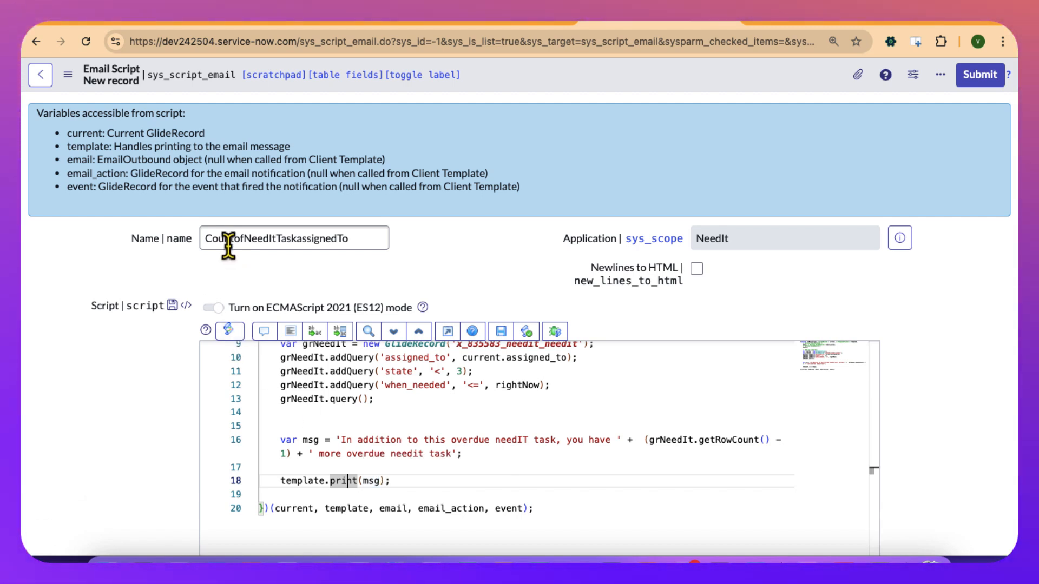
Copy the email script's name, CountofNeedItTaskassignedTo, and save the new script record.
left_click(223, 238)
double_click(248, 241)
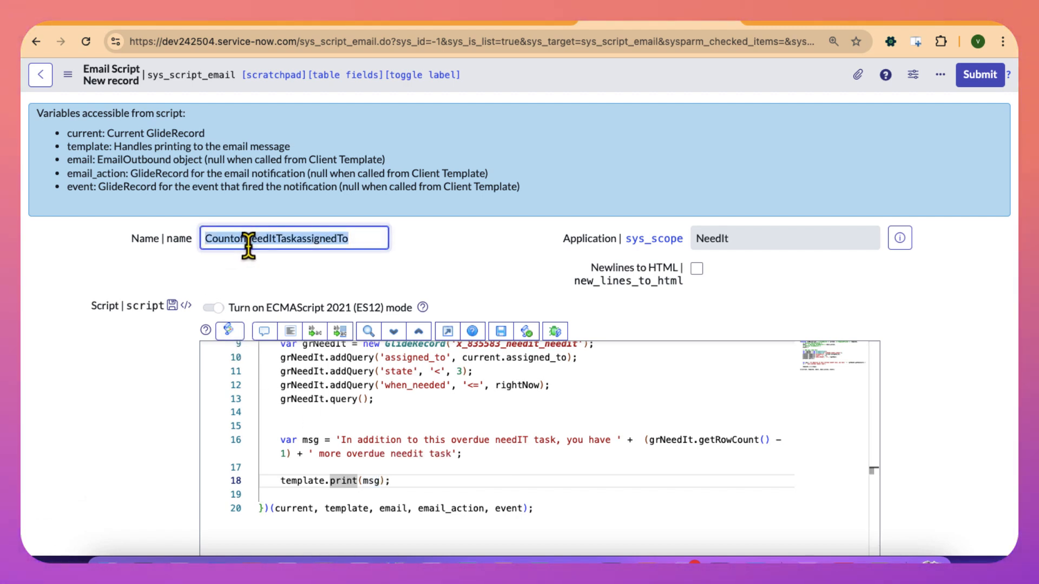
right_click(540, 84)
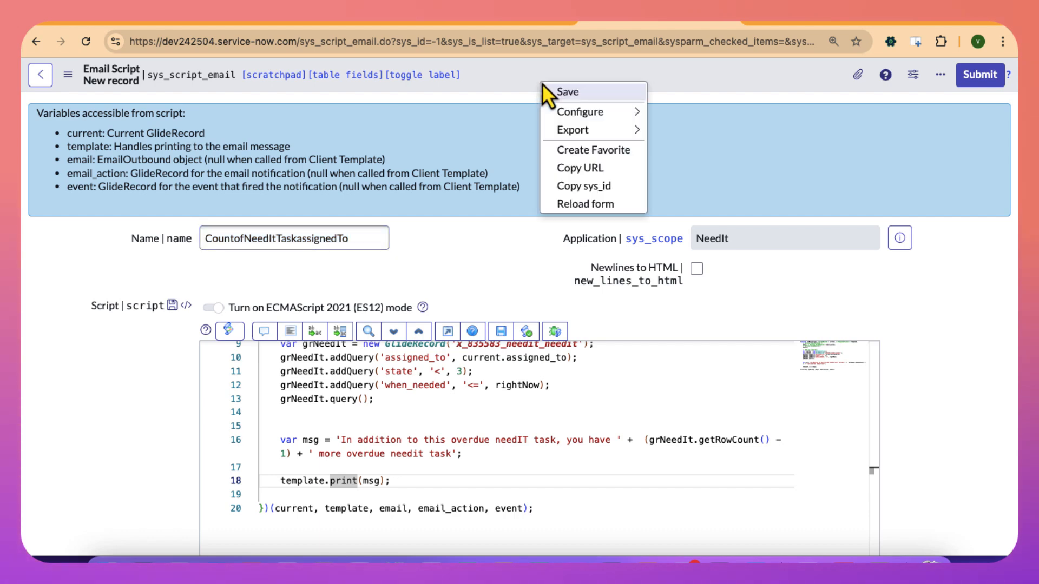
left_click(566, 92)
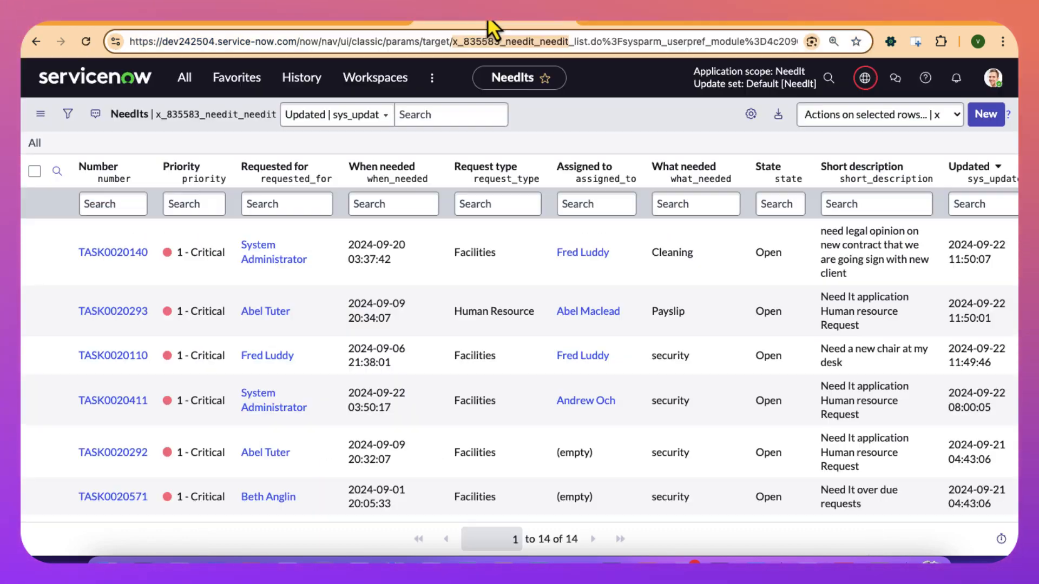
In the OverDue needit records notification, add ${mail_script:CountofNeedItTaskassignedTo} and an empty line below the short description in the message, and save.
left_click(35, 42)
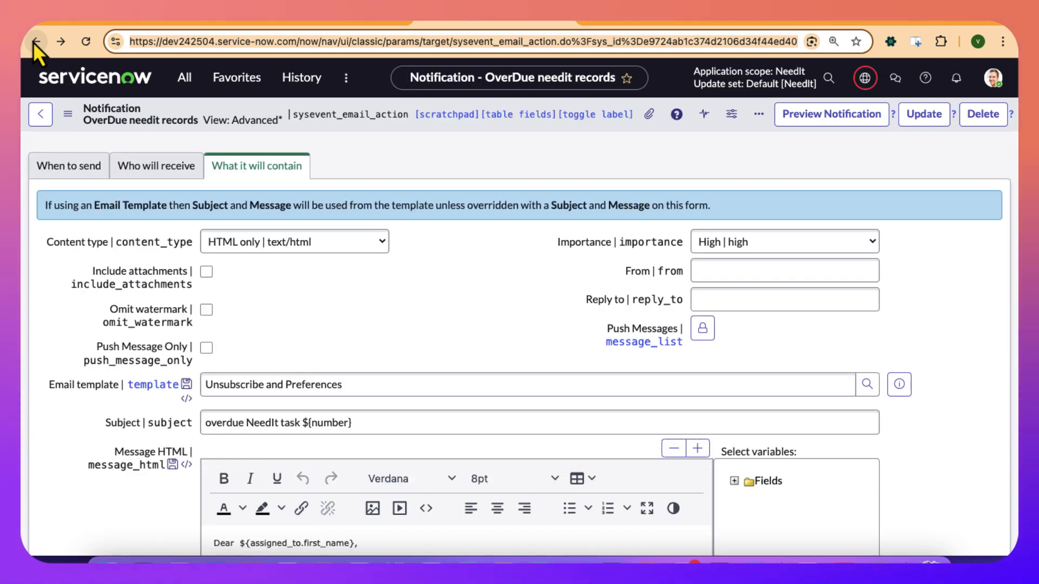
scroll(209, 293, "down", 3)
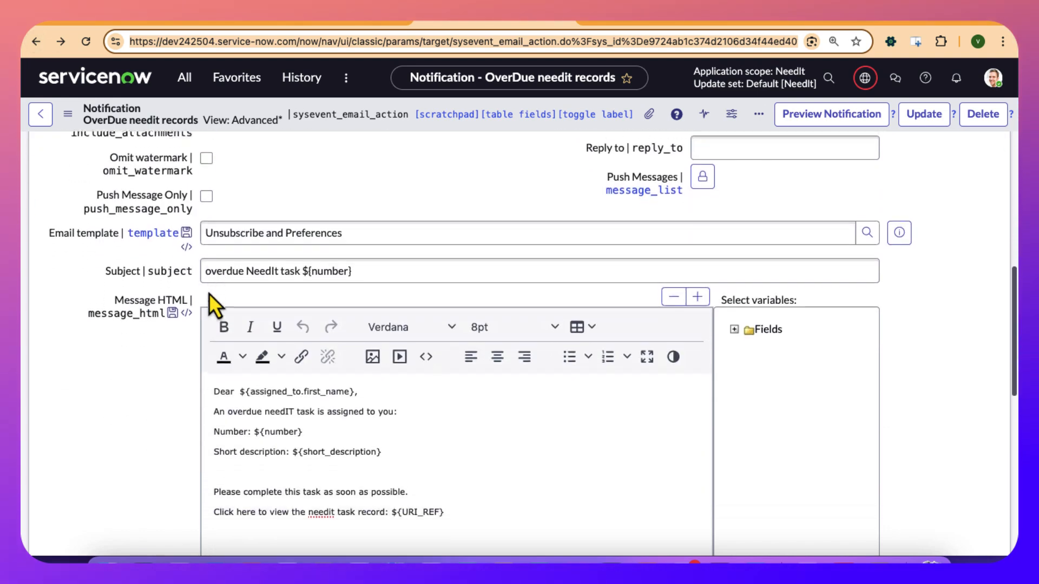
scroll(209, 293, "down", 2)
left_click(234, 393)
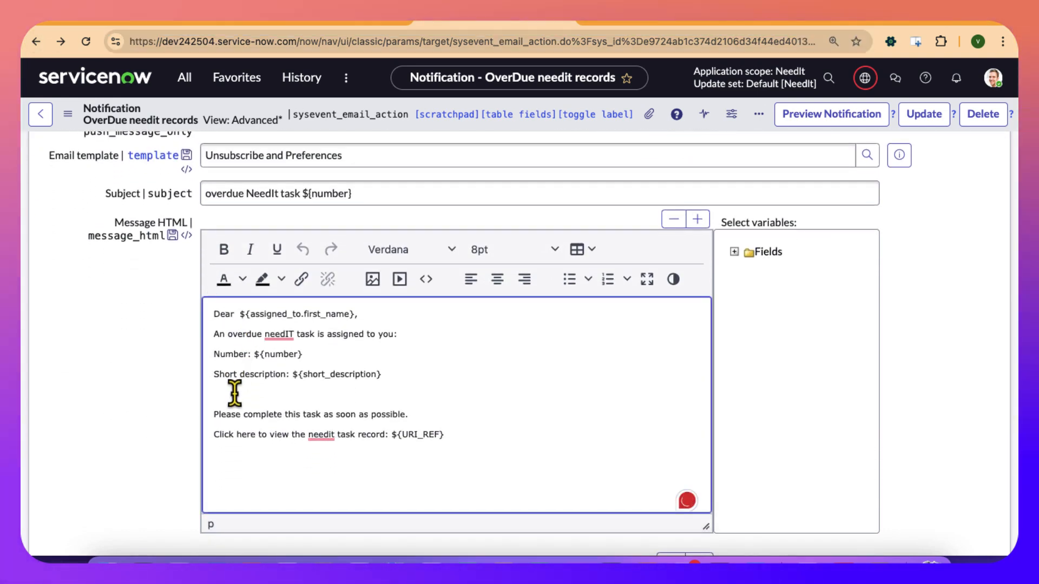
type("${")
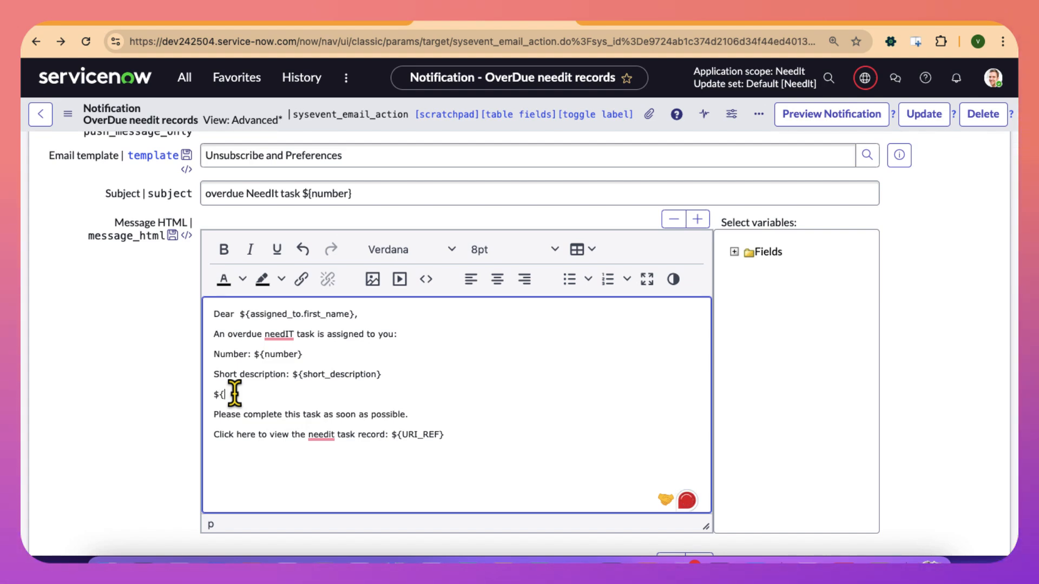
type("mail")
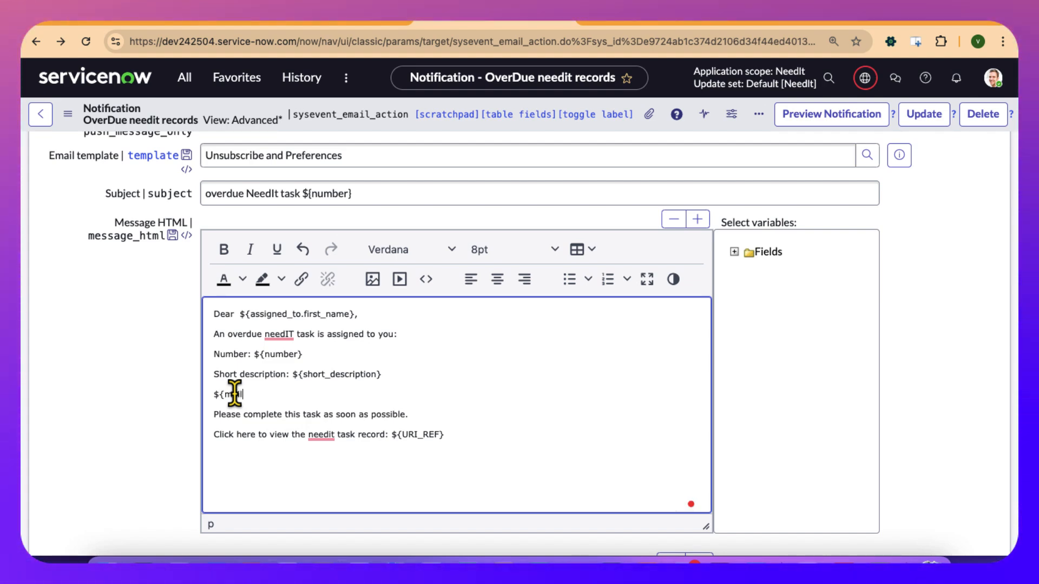
type("_scri")
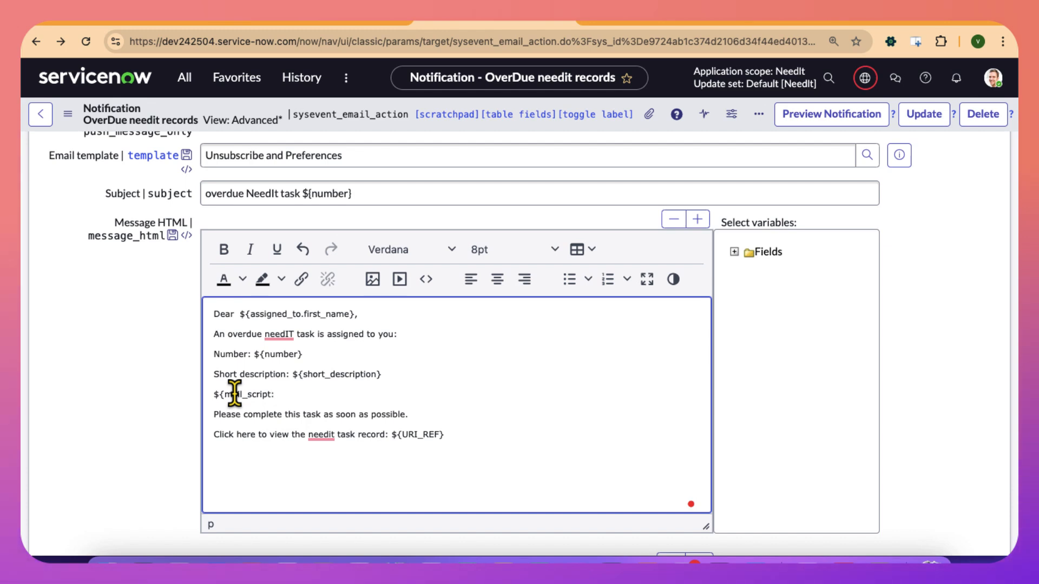
type("pt:")
type("CountofNeedItTaskassignedTo")
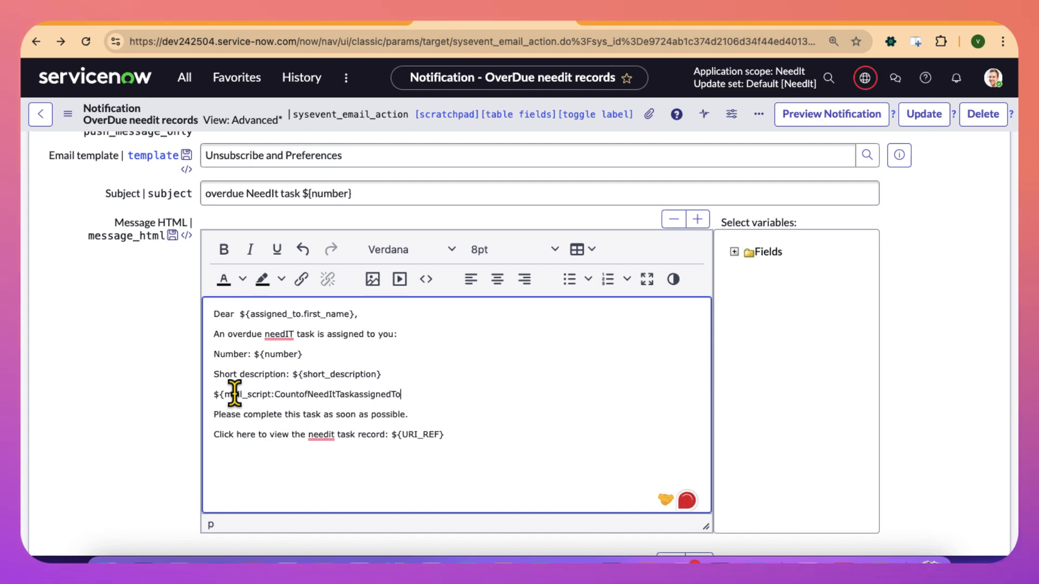
type("}")
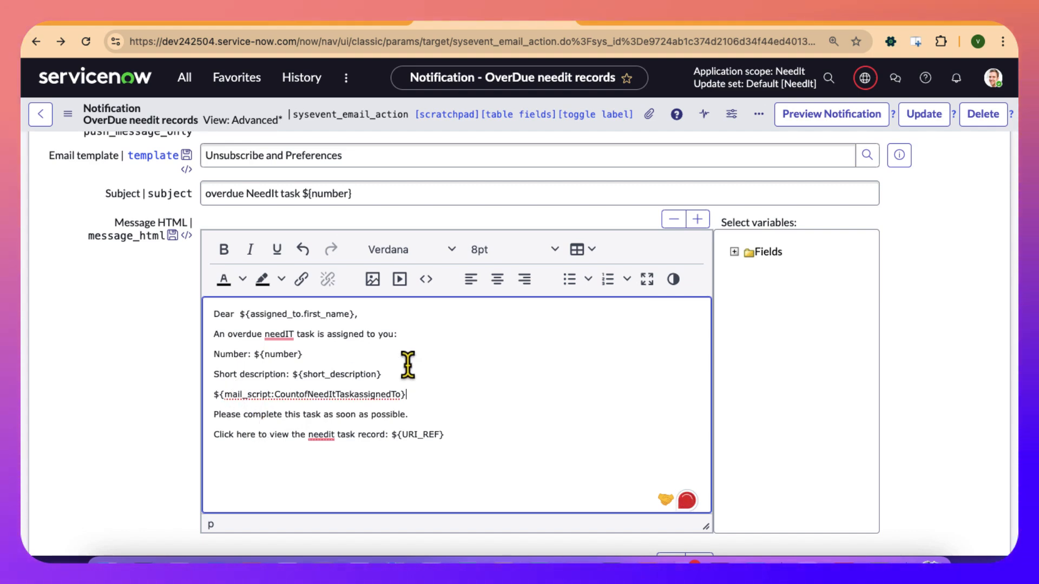
key("Return")
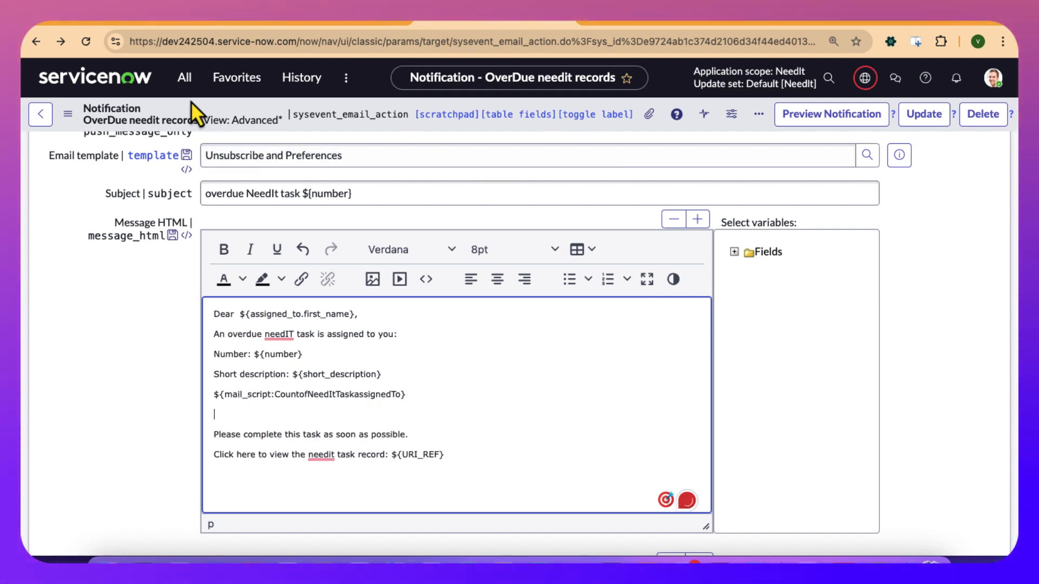
left_click(67, 114)
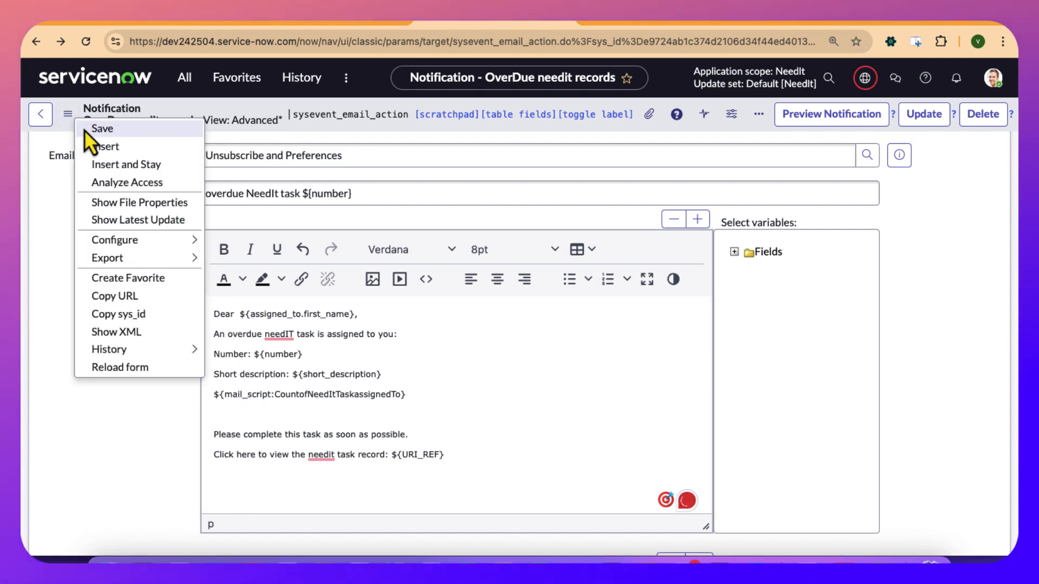
left_click(84, 130)
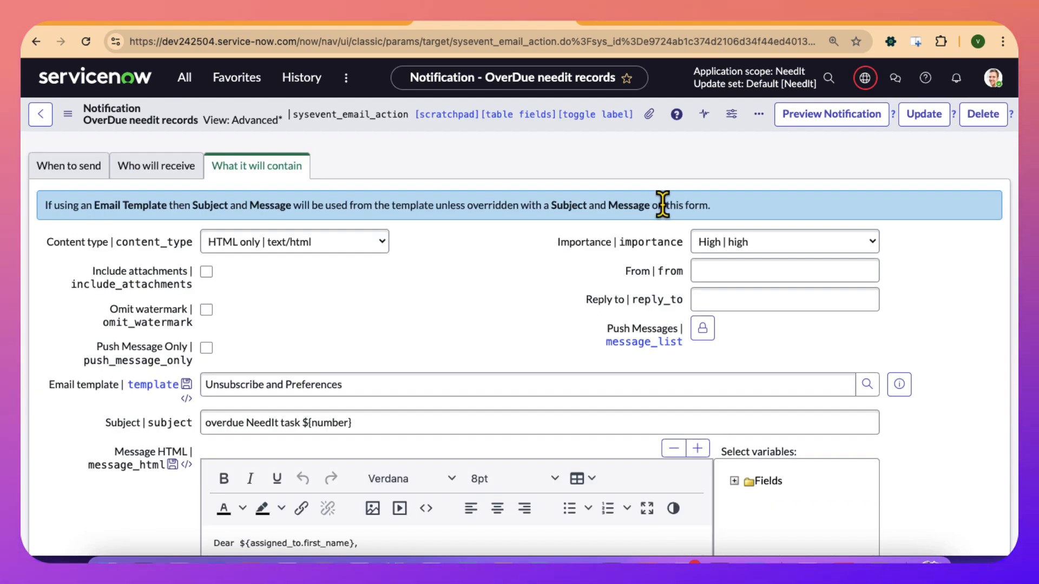
Preview the notification and read through the generated body, including the line printed by the email script.
left_click(805, 120)
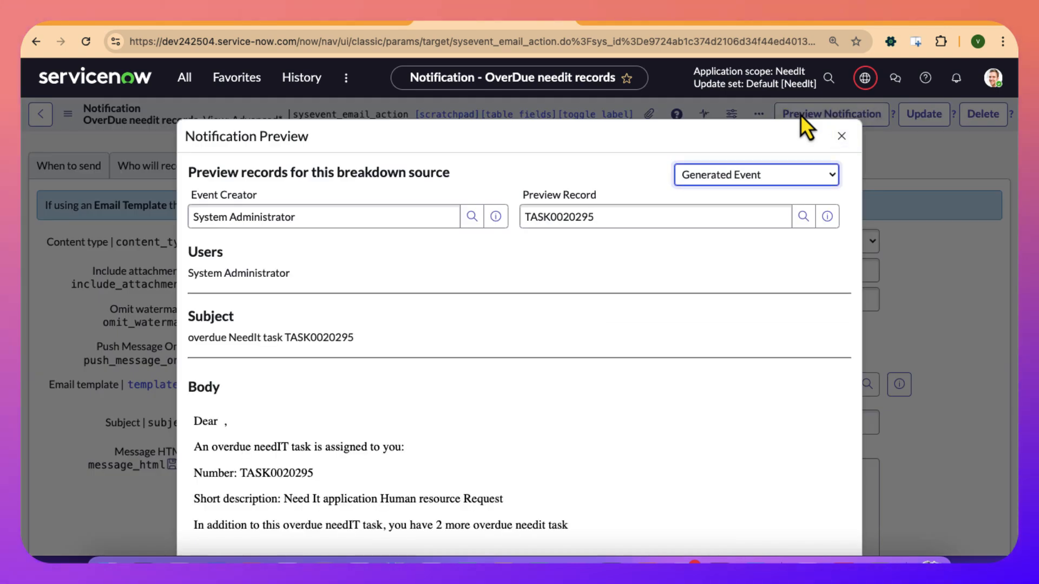
scroll(674, 346, "down", 2)
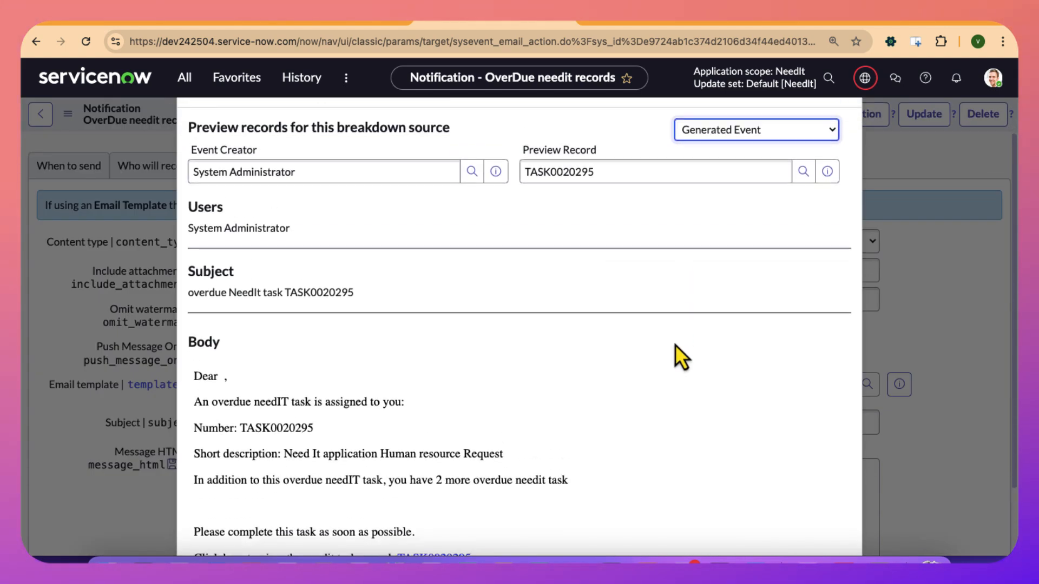
left_click(581, 174)
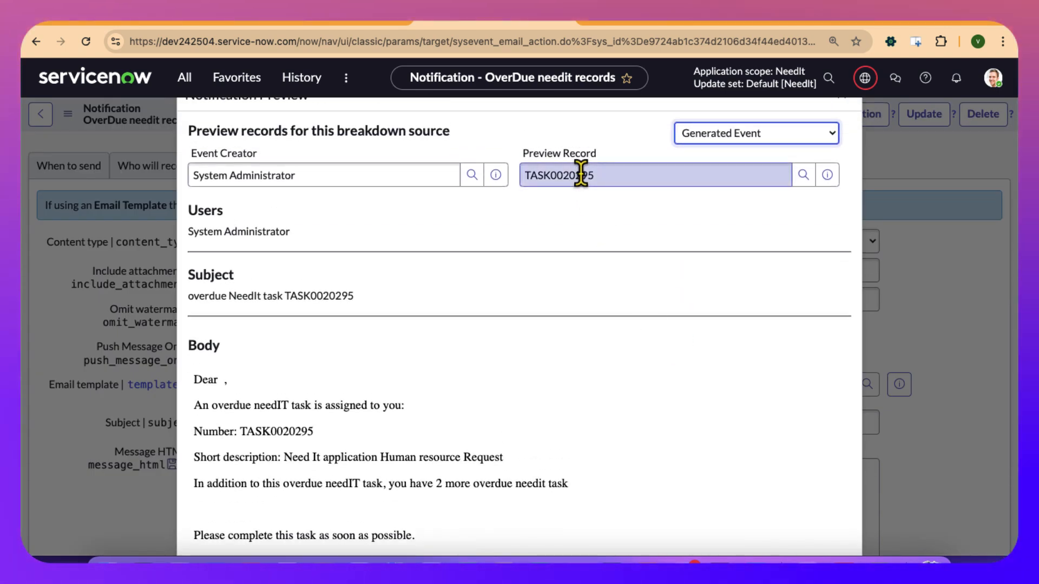
double_click(581, 174)
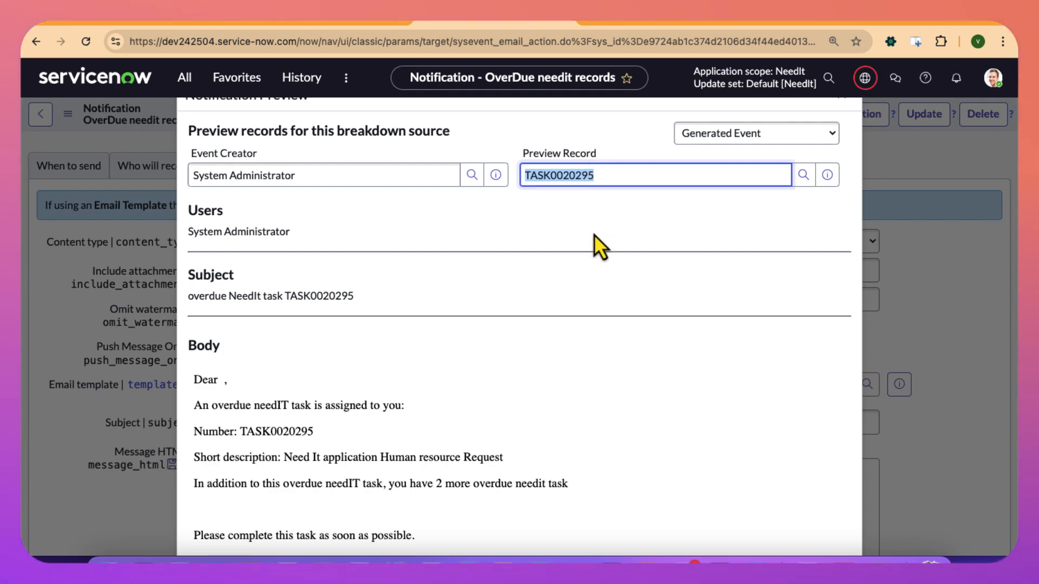
scroll(590, 292, "down", 3)
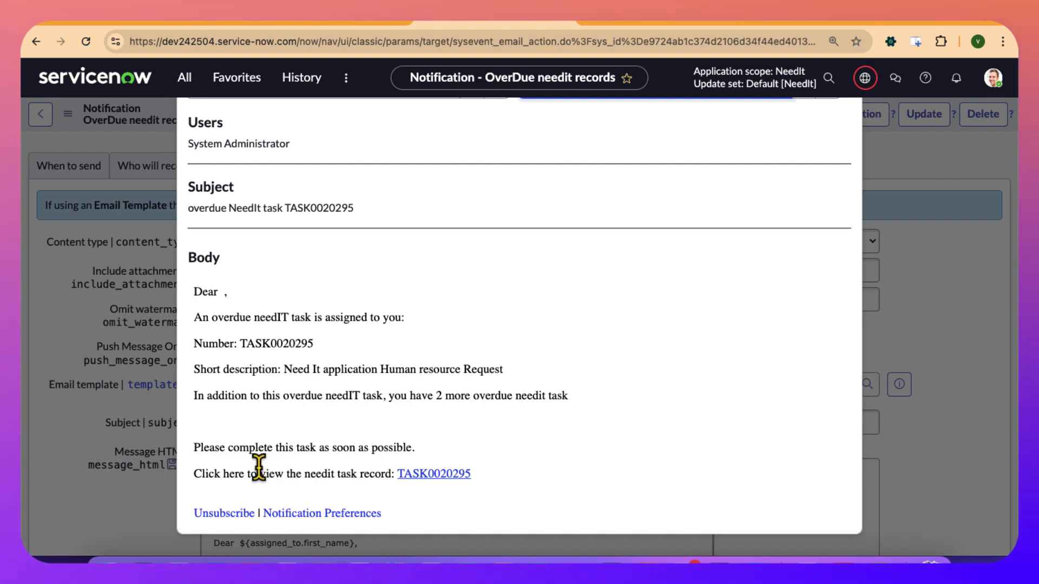
Open the task record linked in the preview body to check it, and close the preview back on the notification.
left_click(425, 478)
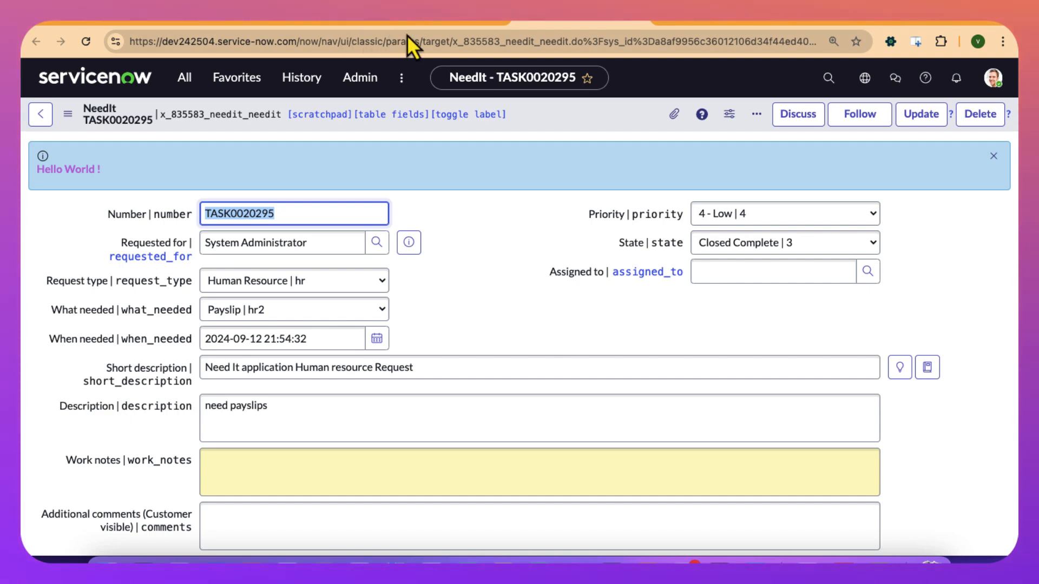
left_click(433, 23)
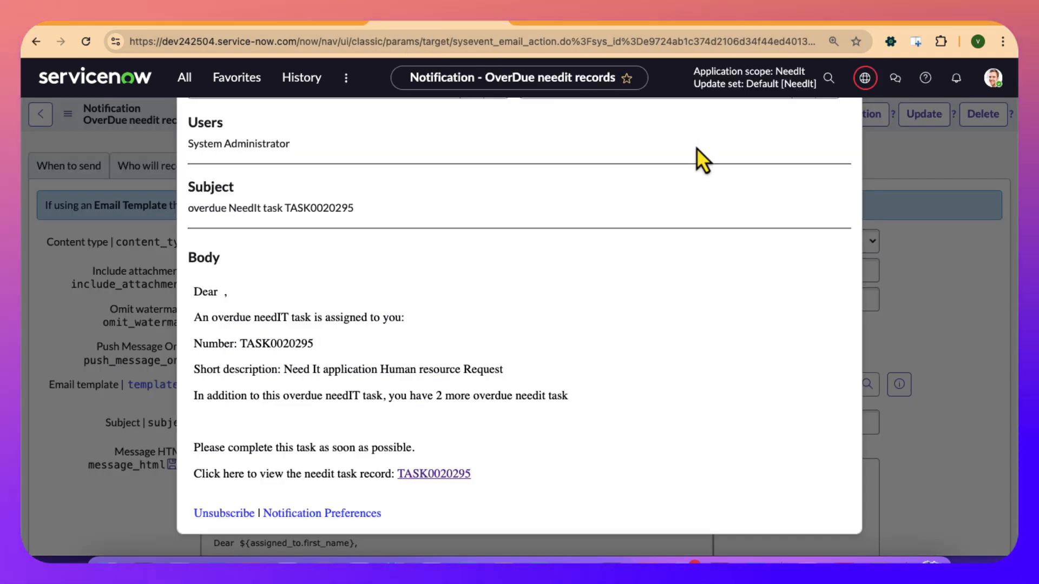
scroll(696, 148, "up", 3)
left_click(781, 138)
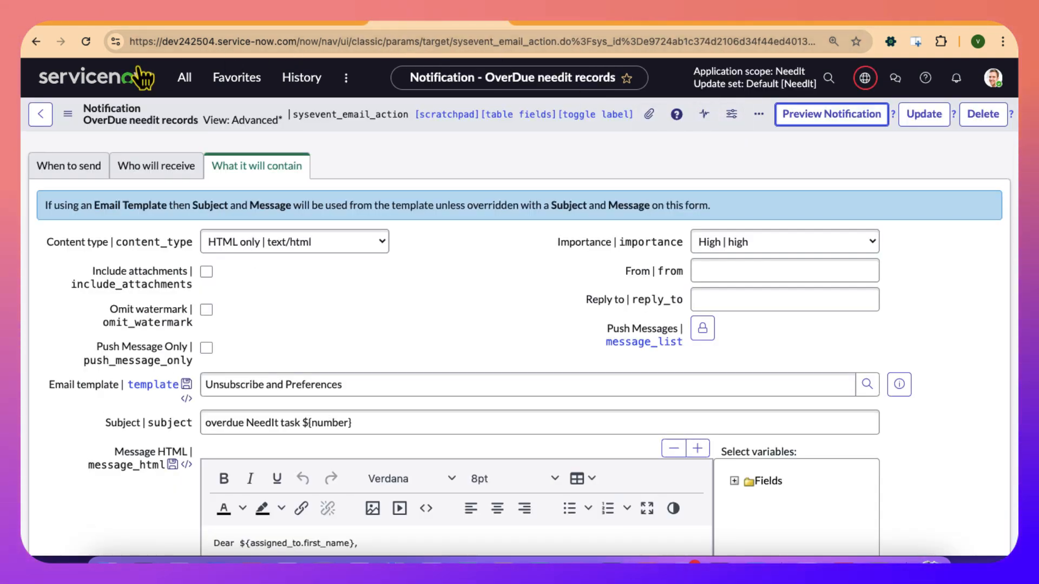
Find the NeedIts module with the search term need and open its record list in a separate browser tab.
left_click(185, 77)
type("need")
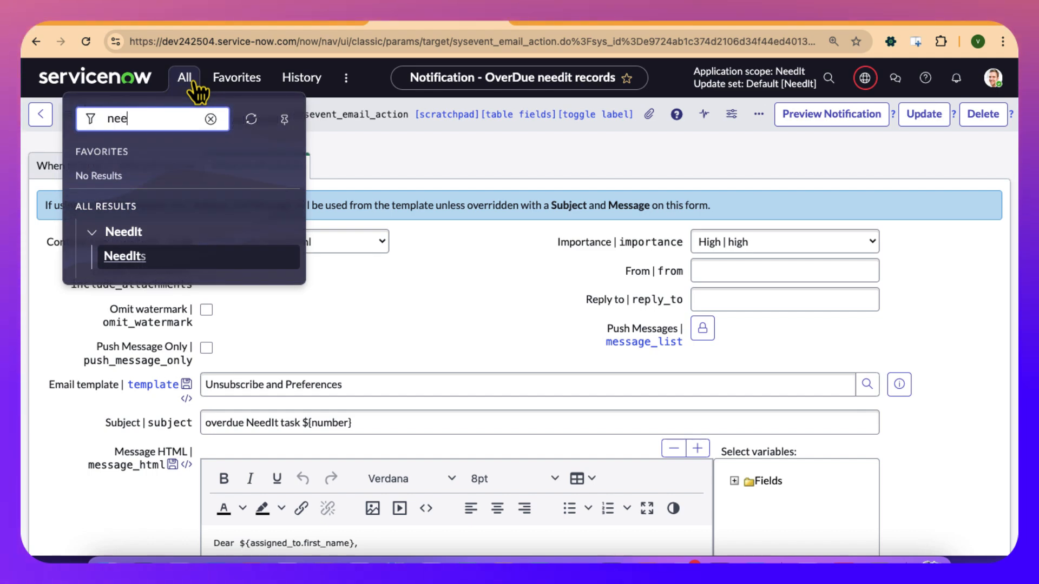
left_click(130, 261, "super")
left_click(595, 25)
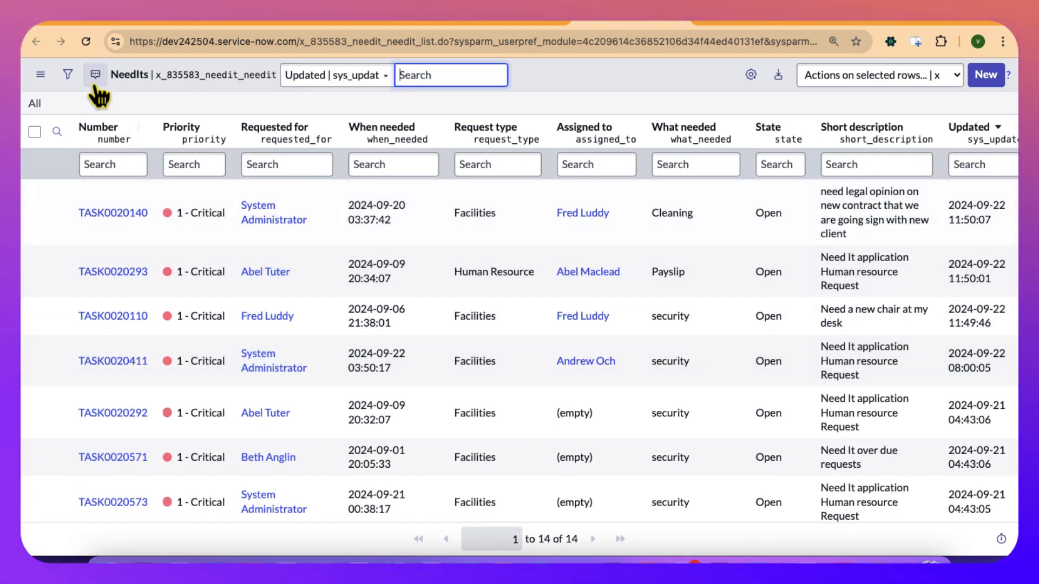
Filter the NeedIts list to records with When needed before Today.
left_click(68, 75)
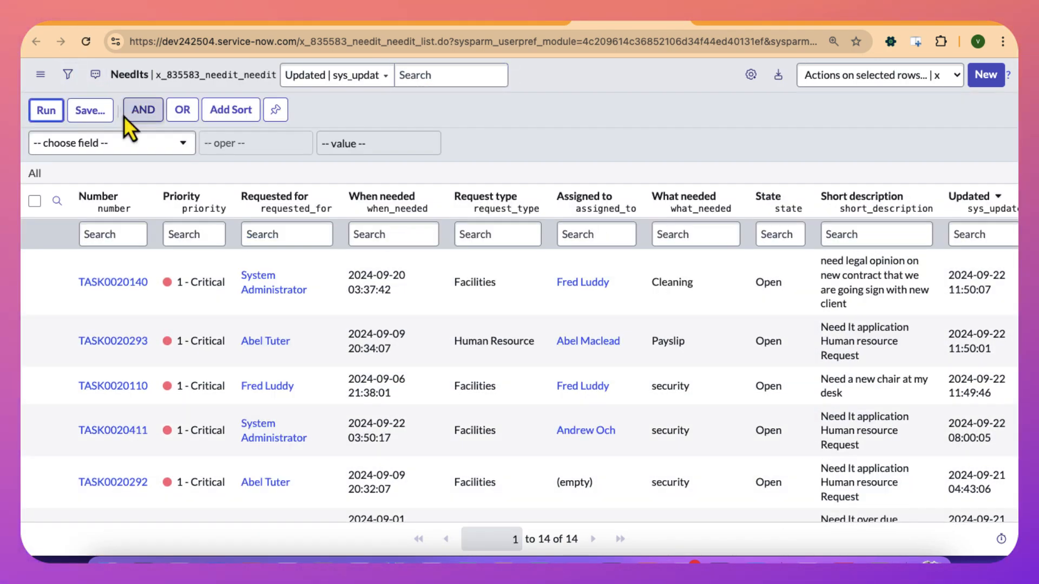
left_click(121, 152)
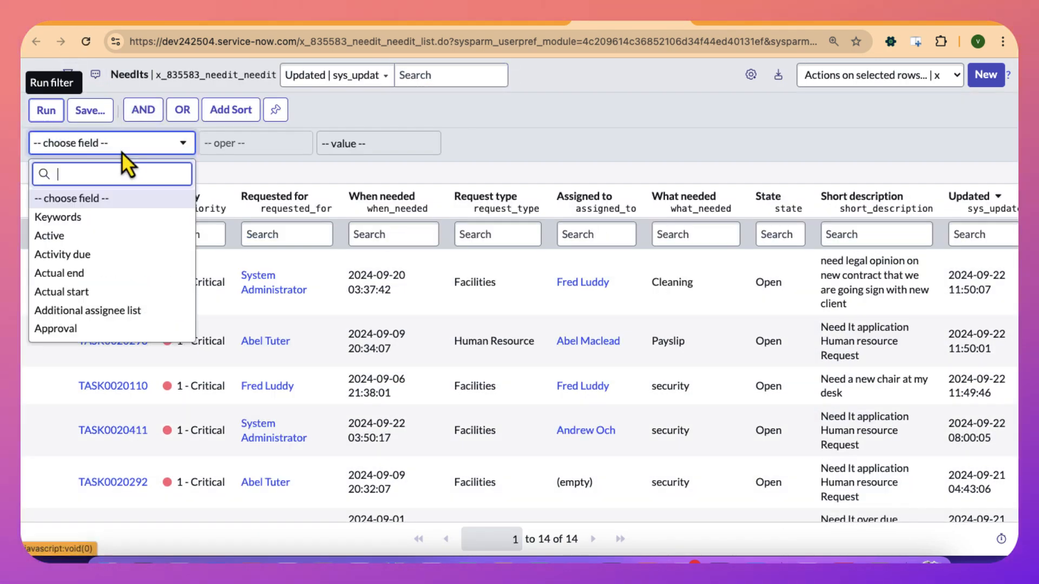
type("when")
left_click(47, 201)
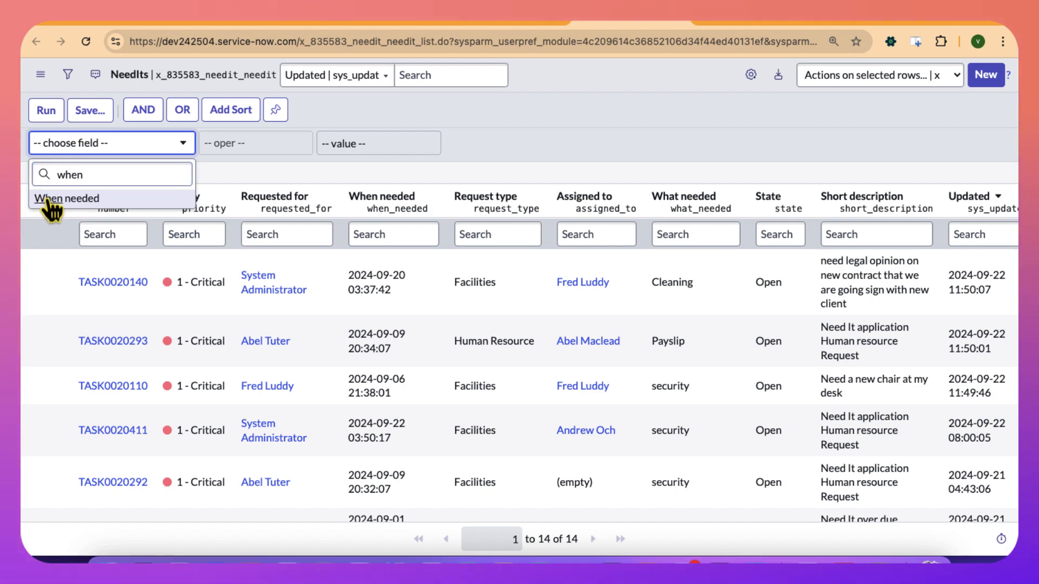
left_click(253, 150)
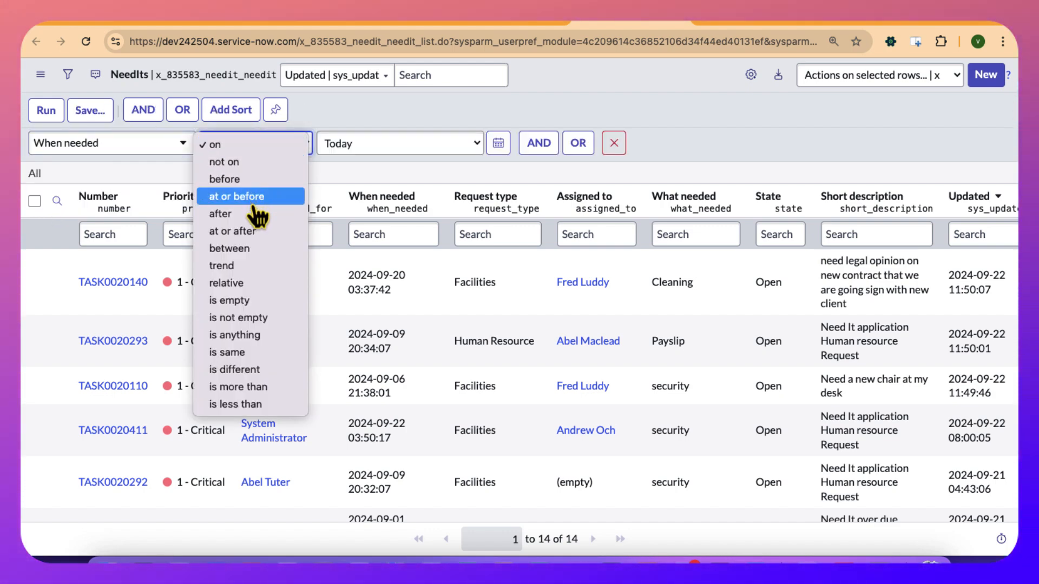
left_click(243, 184)
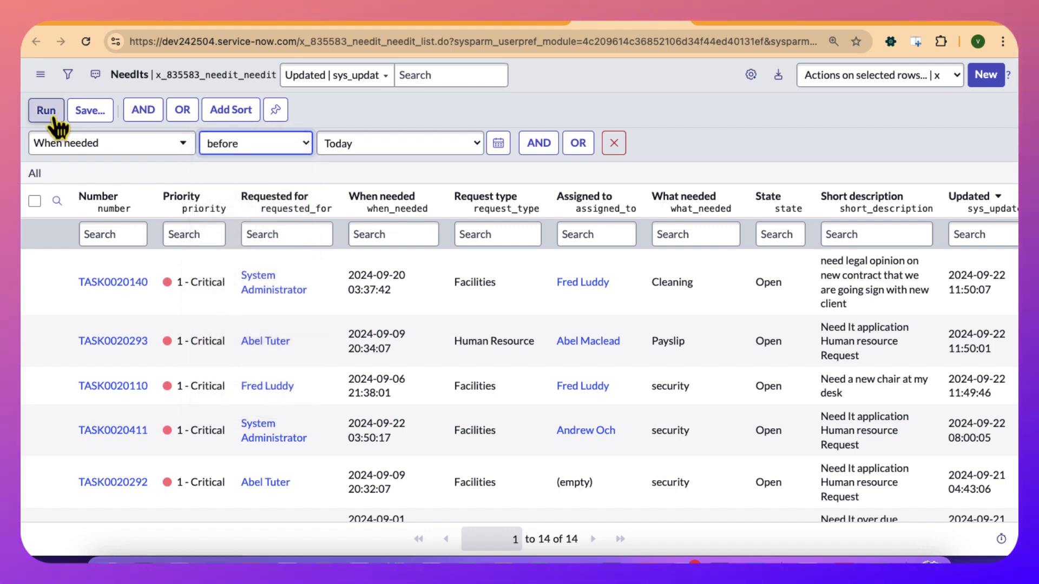
left_click(44, 111)
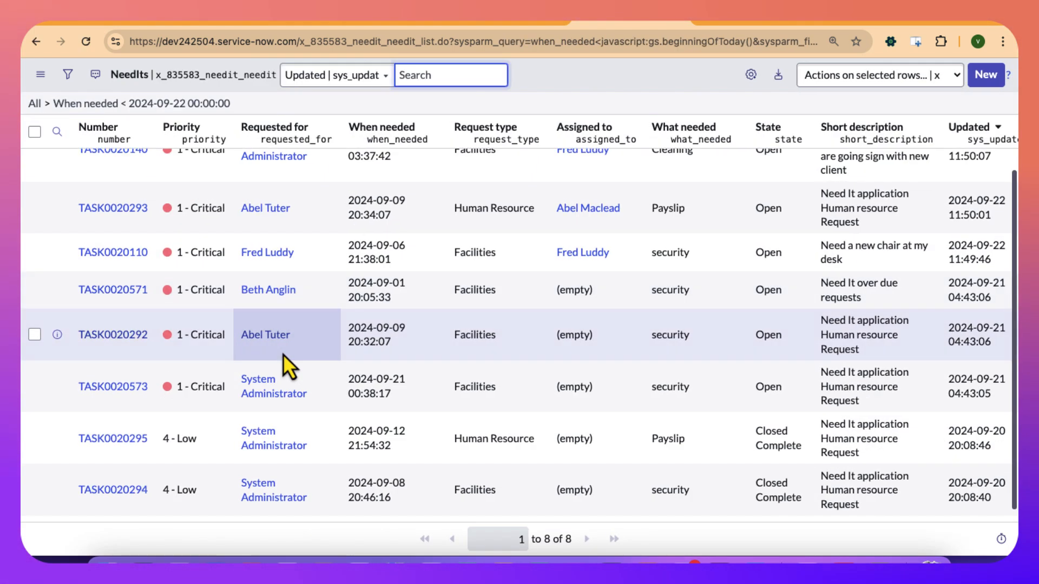
Try limiting the overdue list to records whose State is Closed Complete, and remove that State condition again.
scroll(286, 360, "down", 2)
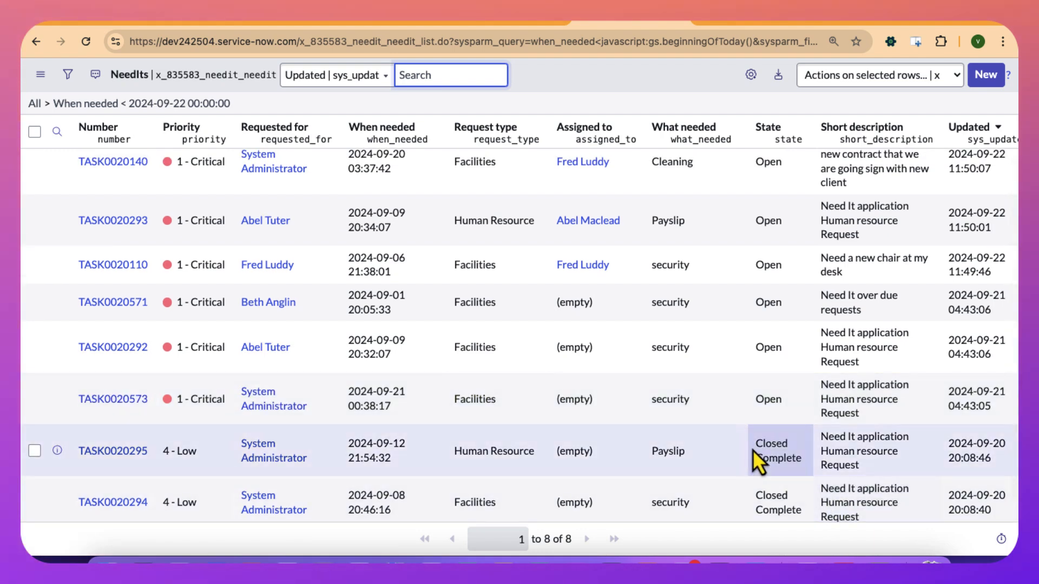
right_click(772, 459)
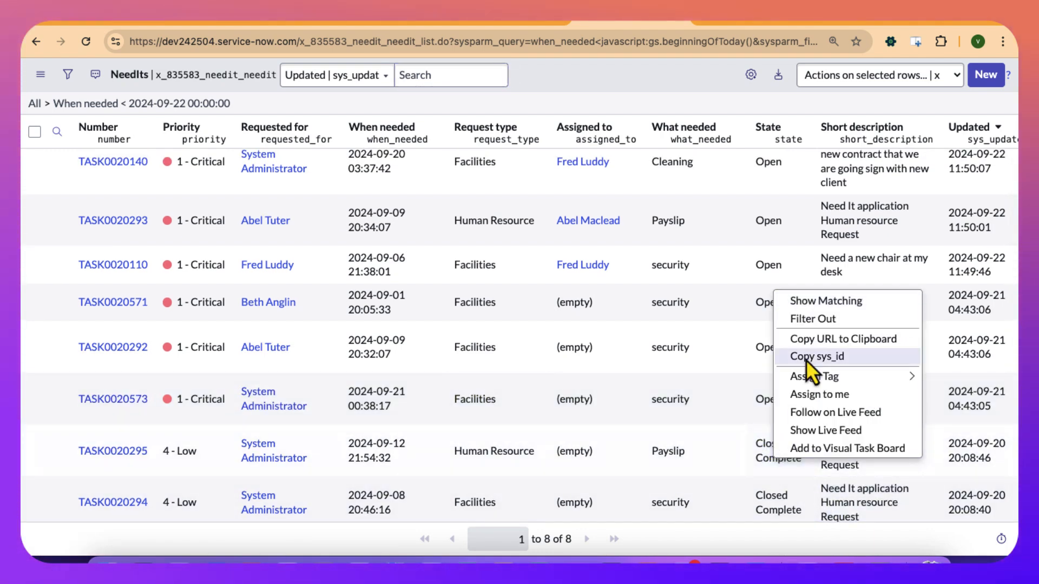
left_click(806, 301)
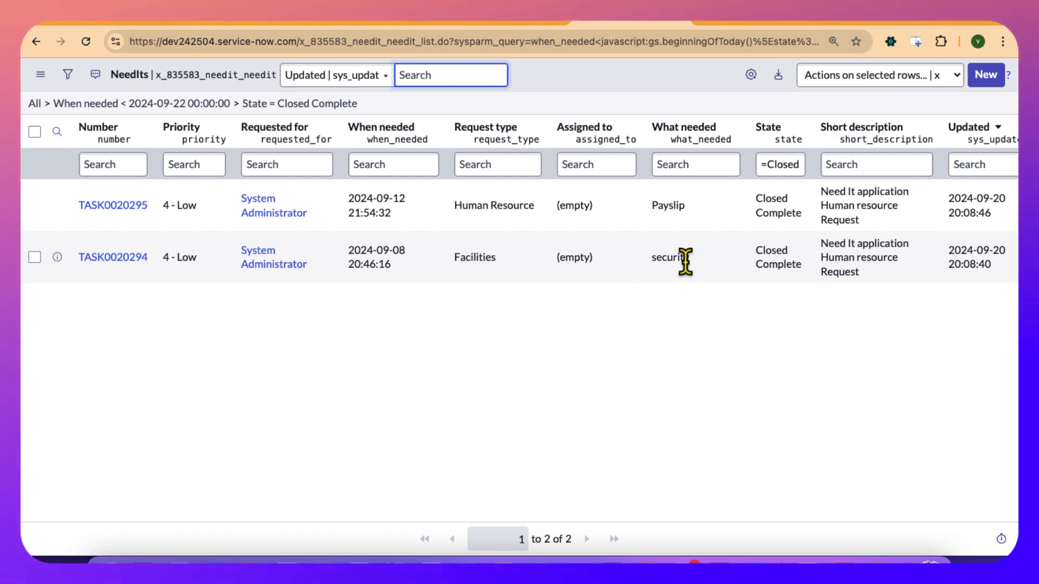
left_click(238, 103)
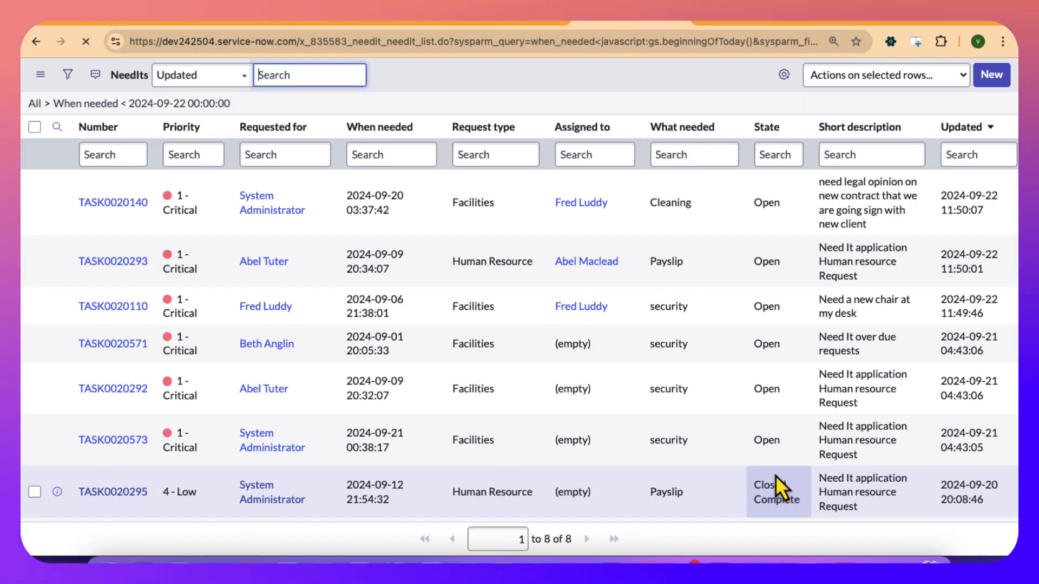
Filter out the Closed Complete records from the overdue NeedIts list, and check the email field on the assignee's user record.
right_click(775, 475)
left_click(772, 508)
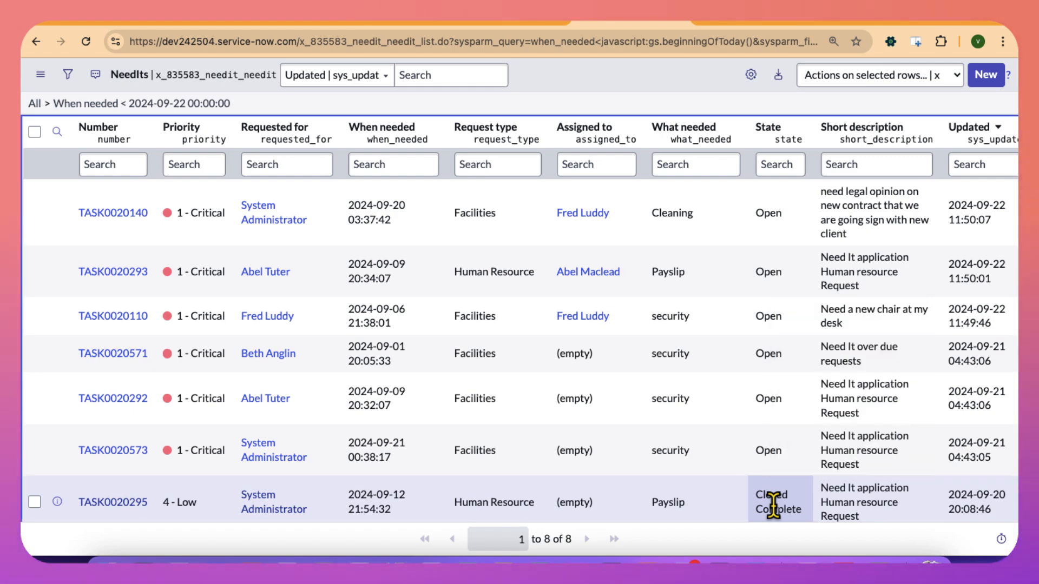
right_click(774, 506)
left_click(814, 370)
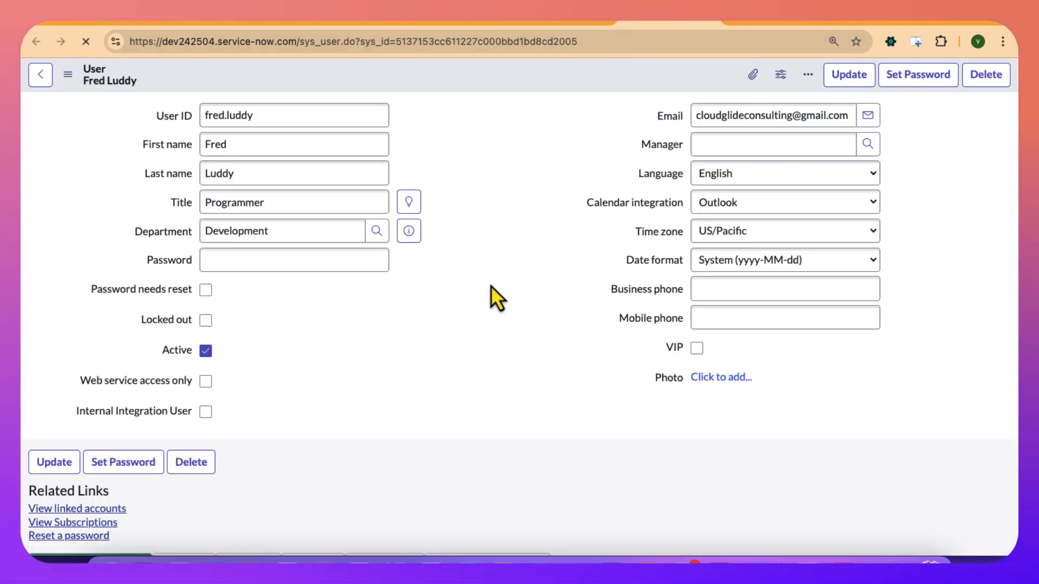
left_click(698, 118)
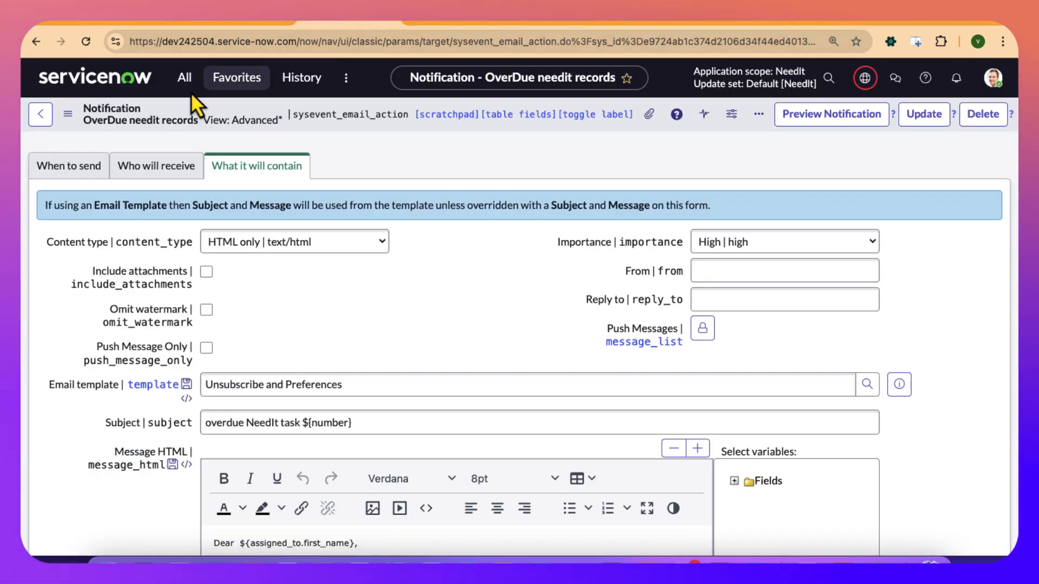
Find the Email Properties module with the search term email pr and open it in a separate browser tab.
left_click(185, 77)
type("emai")
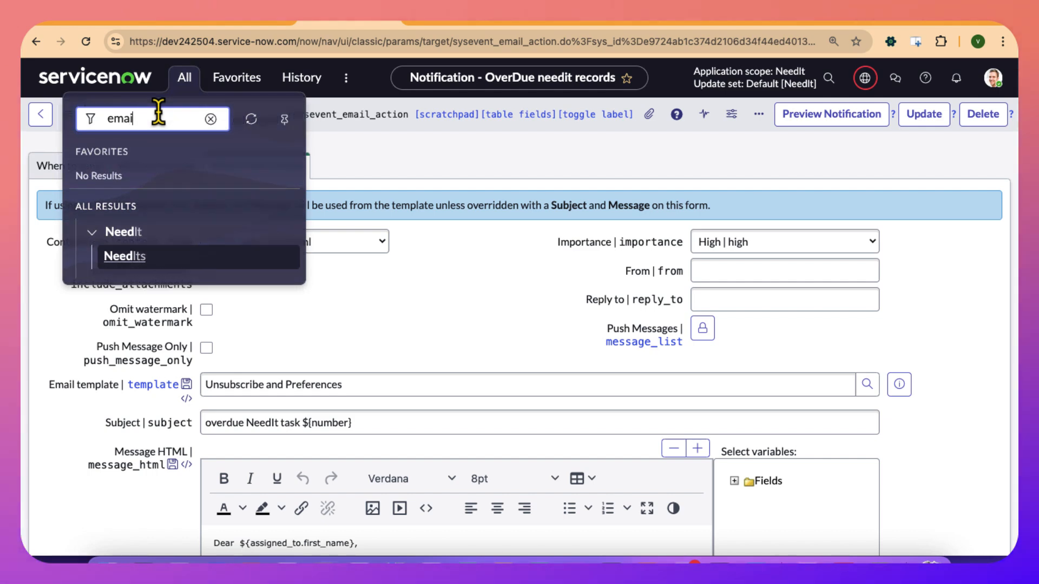
type("l conti")
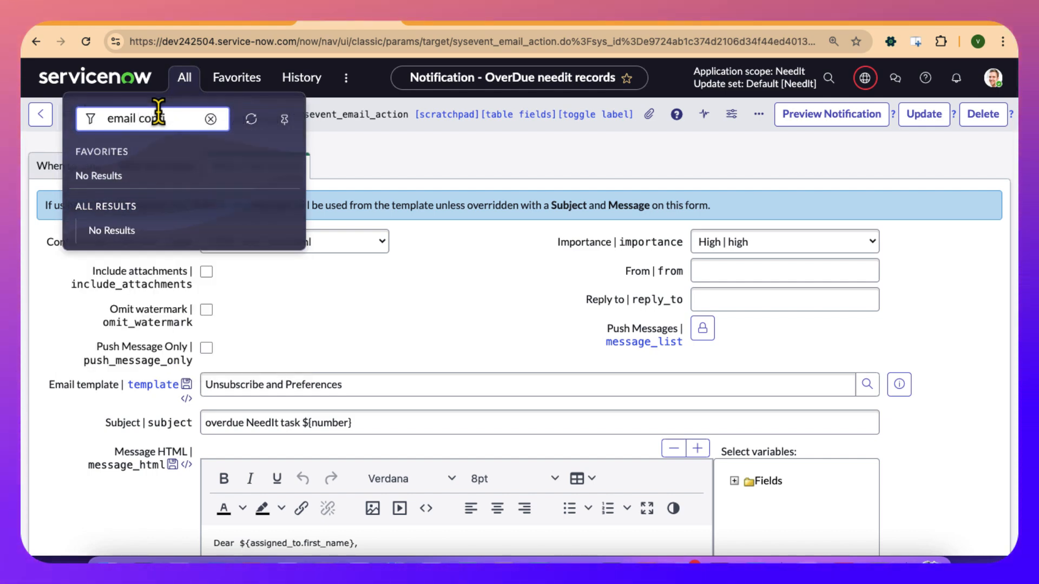
key("BackSpace")
key("BackSpace")
type("pr")
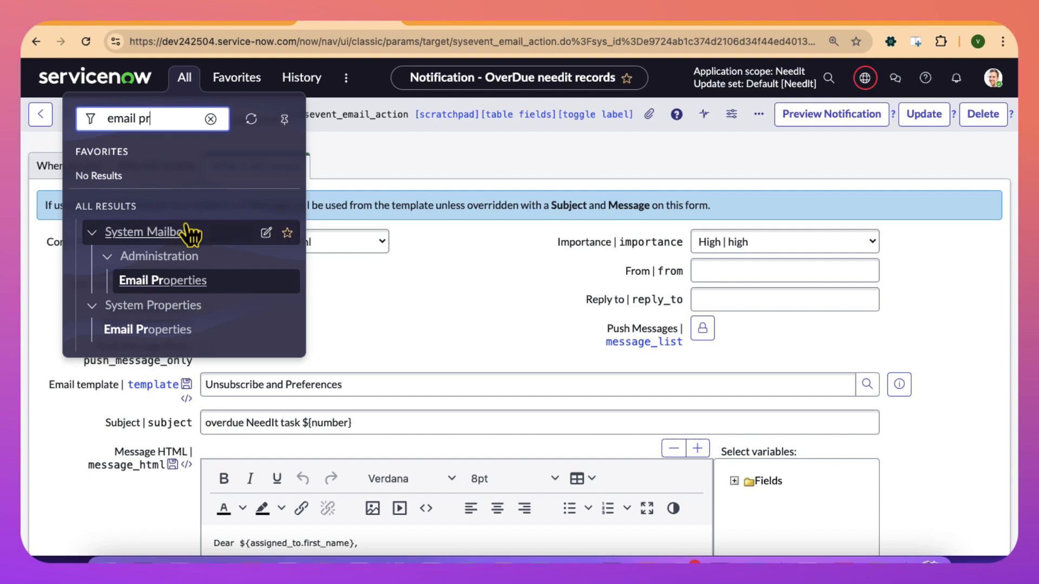
left_click(176, 283)
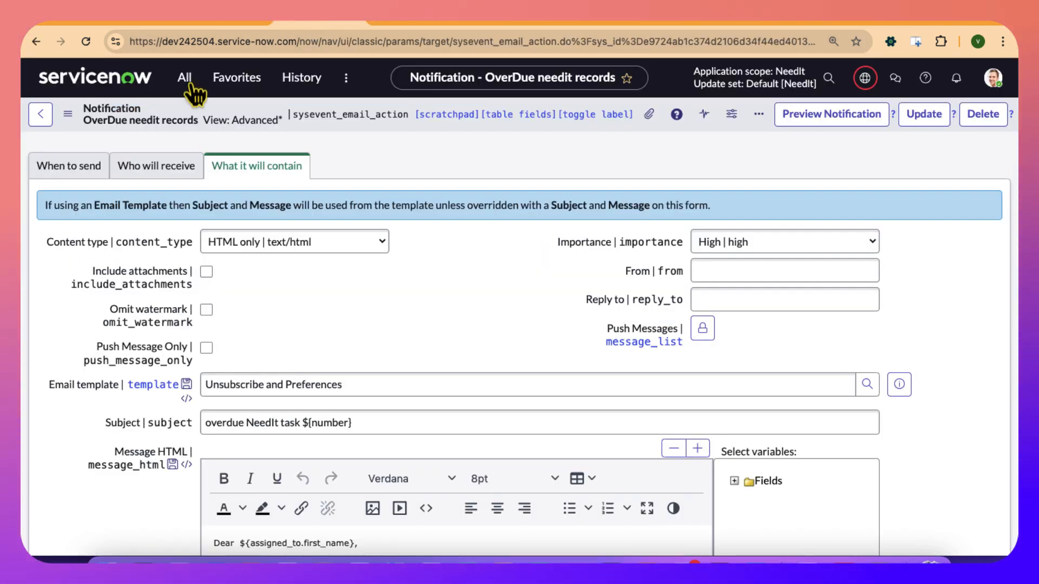
Open the Email Accounts list in a separate browser tab using the search email acc, and review the accounts and Email Properties settings.
left_click(184, 78)
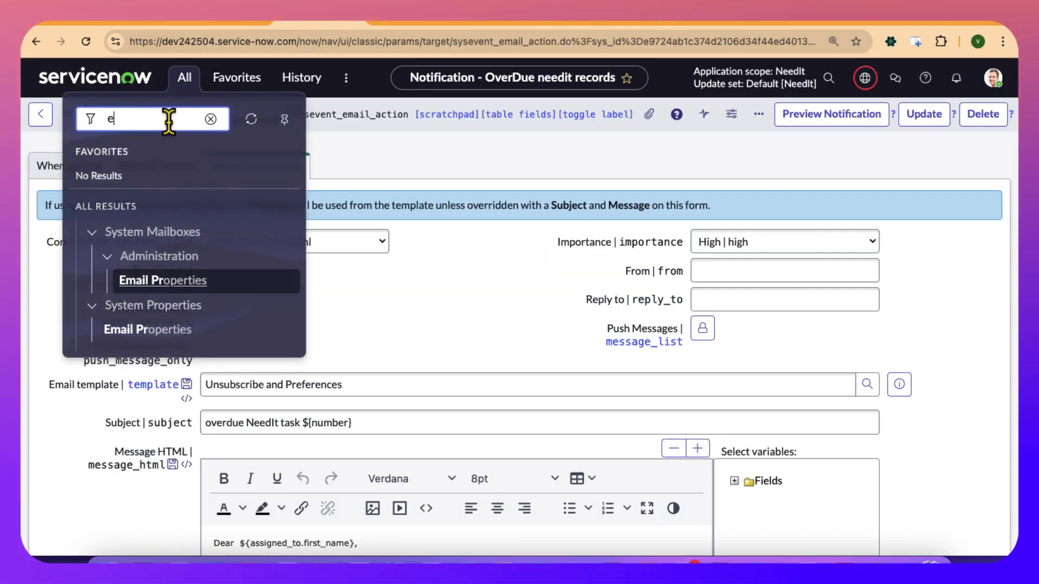
type("email acc")
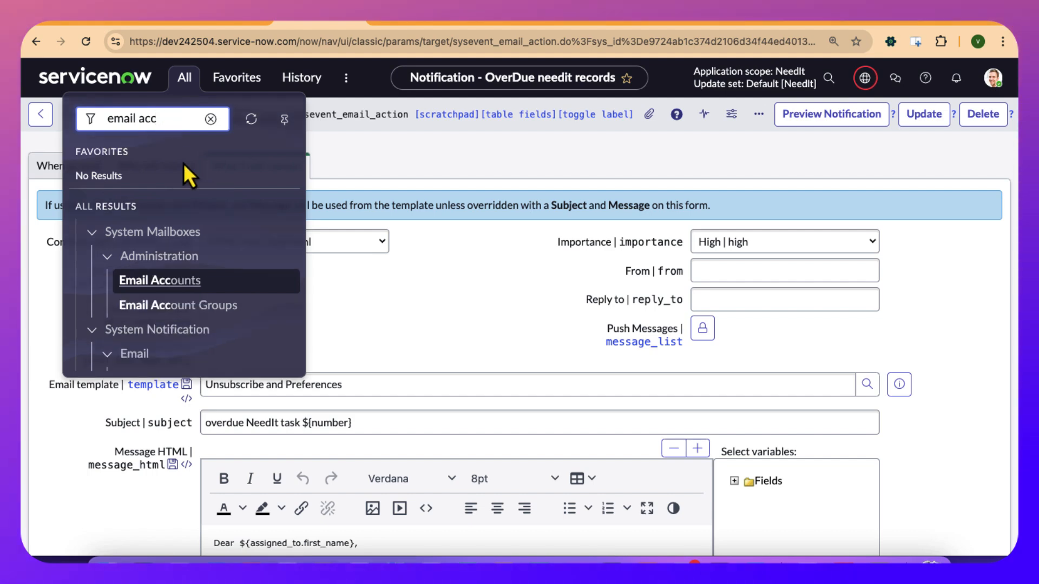
left_click(179, 283)
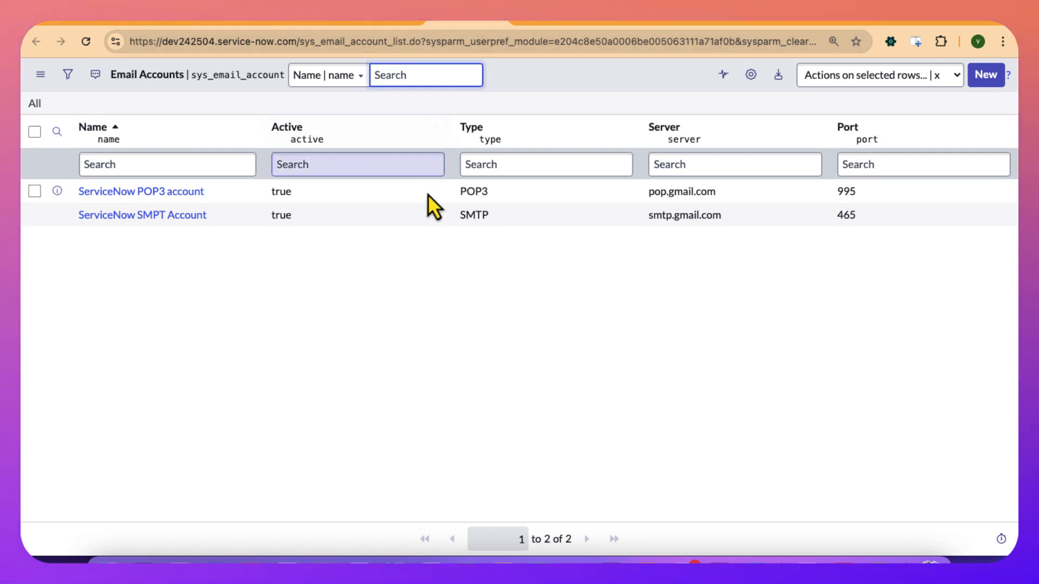
left_click(378, 20)
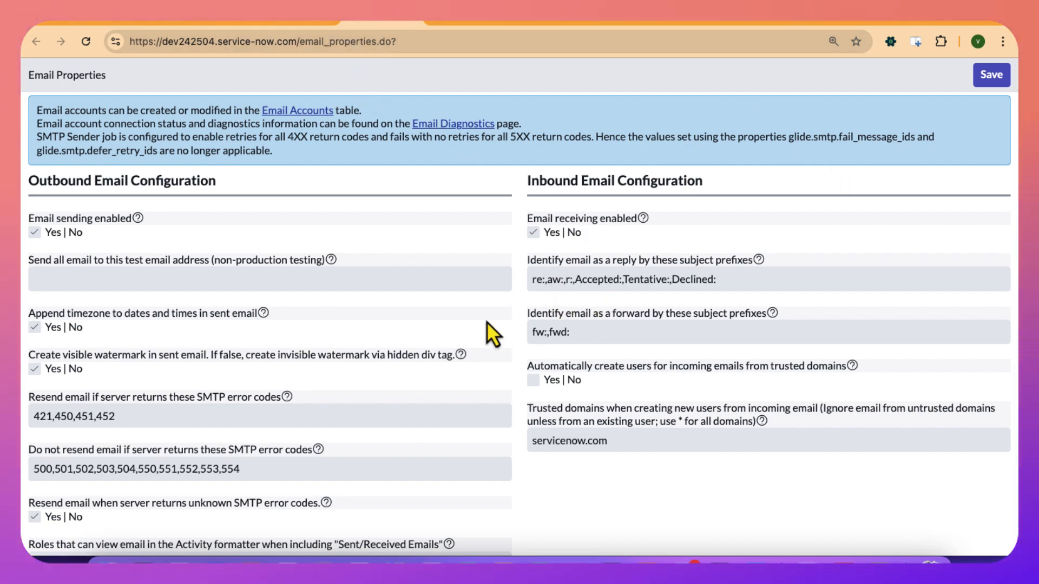
Look back over the OverDue needit records notification, the assignee's user record and the NeedIt task opened from the preview.
left_click(284, 23)
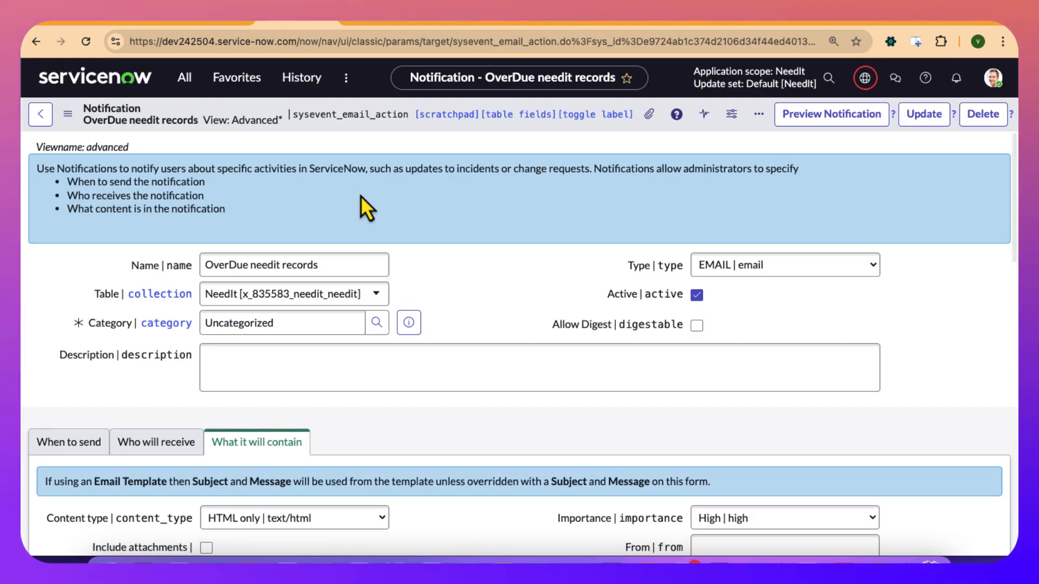
scroll(360, 196, "down", 1)
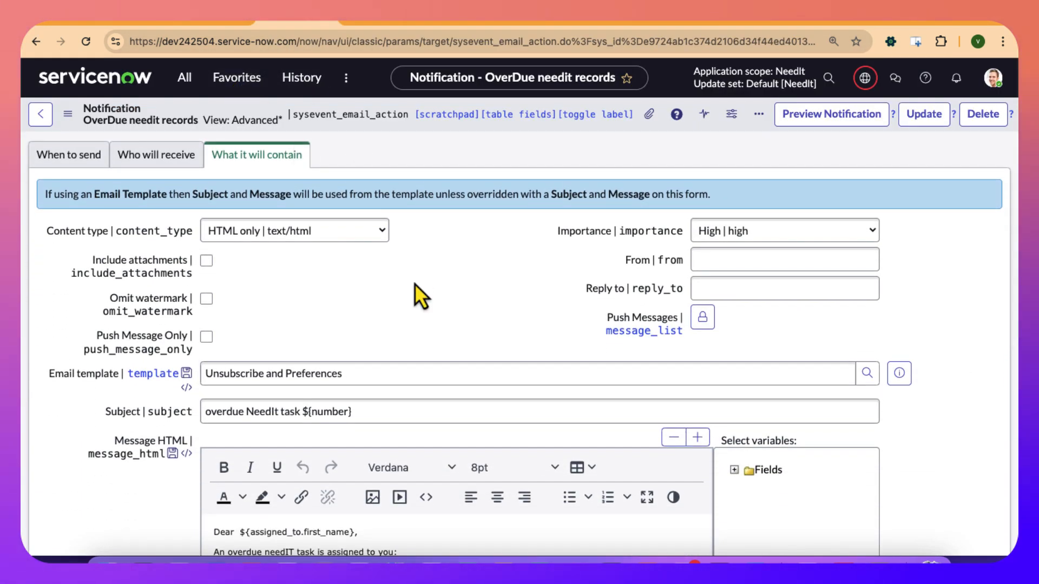
scroll(415, 283, "up", 5)
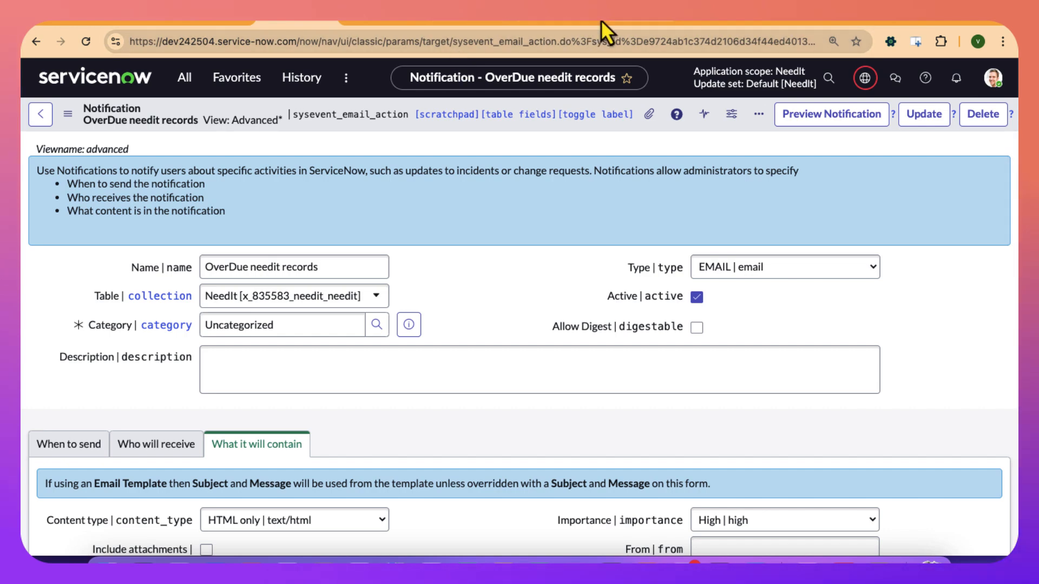
left_click(727, 23)
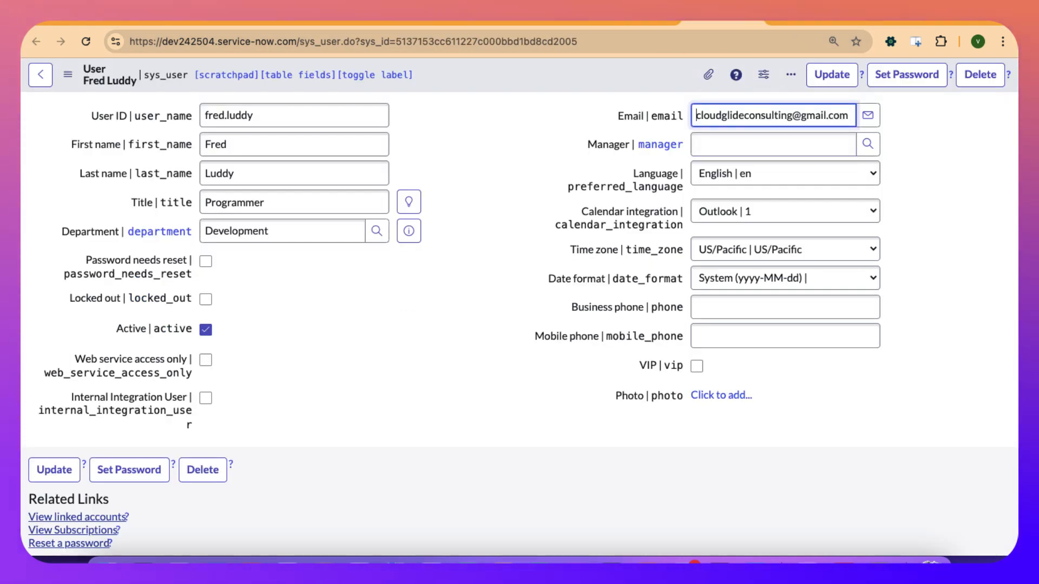
left_click(529, 16)
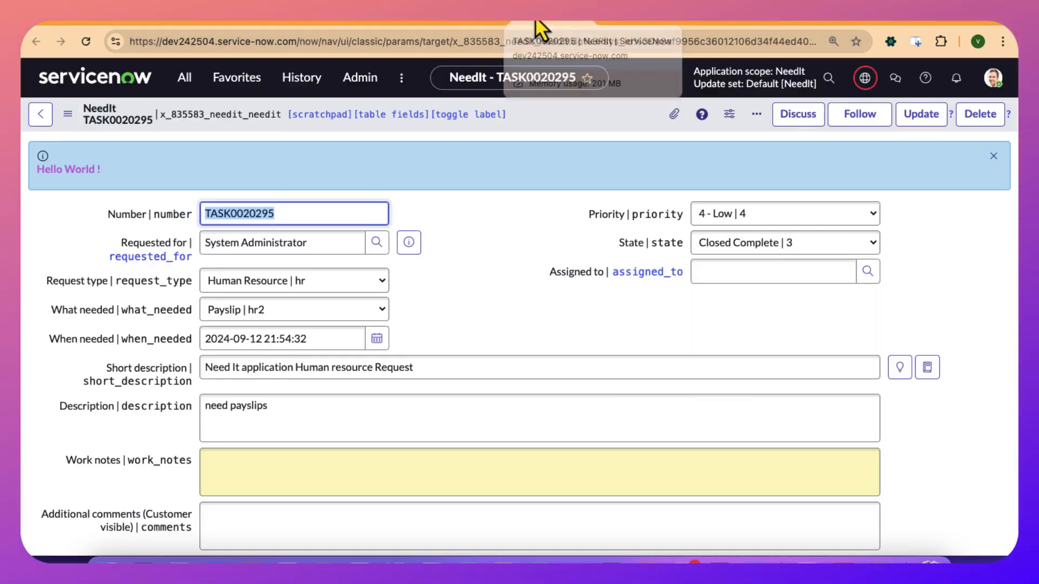
left_click(295, 17)
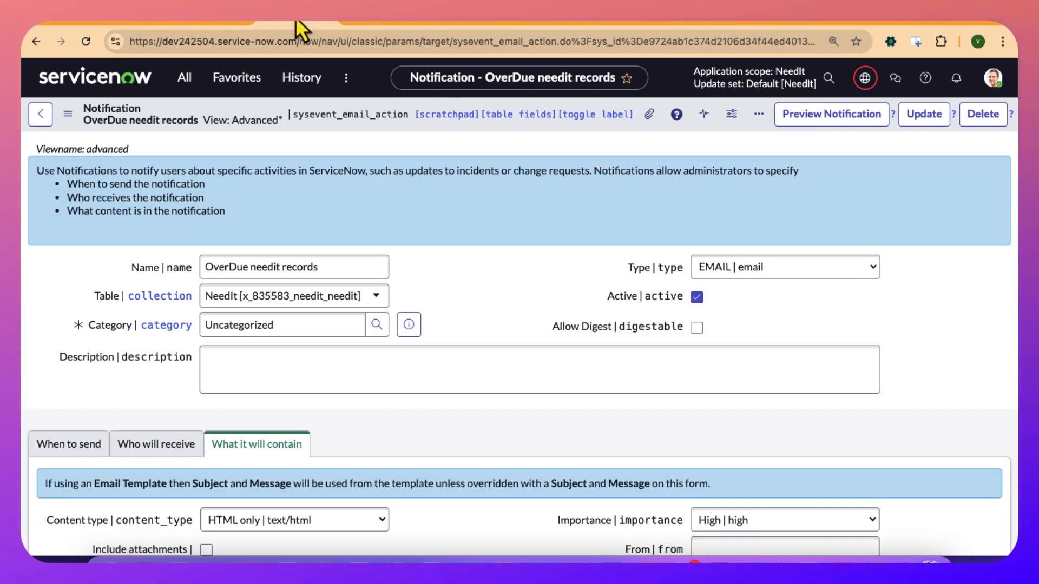
left_click(554, 19)
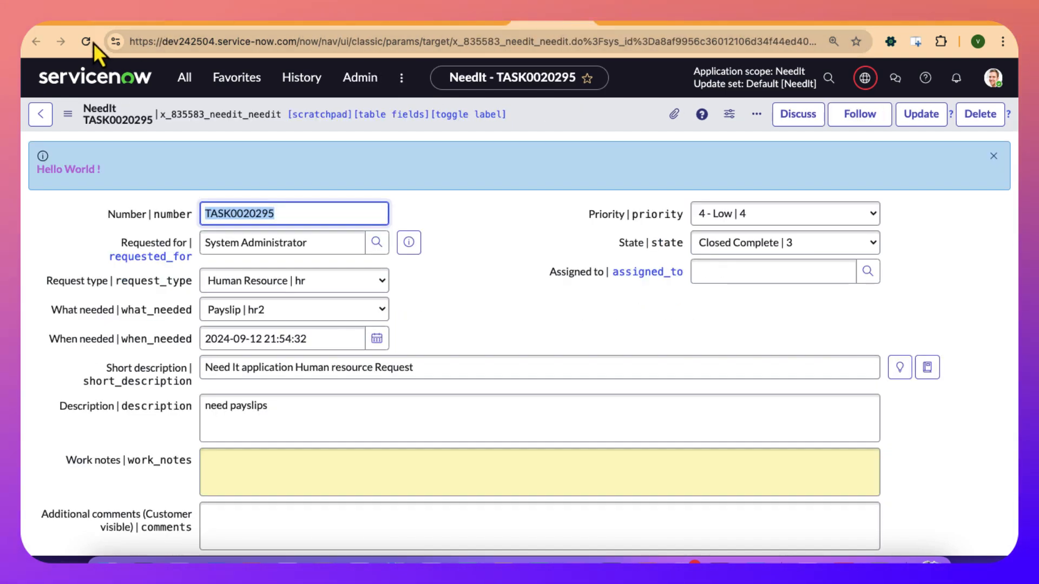
left_click(711, 18)
In the filtered NeedIts list, assign the task described as "Need It over due requests" to the user who already holds two overdue tasks.
left_click(615, 20)
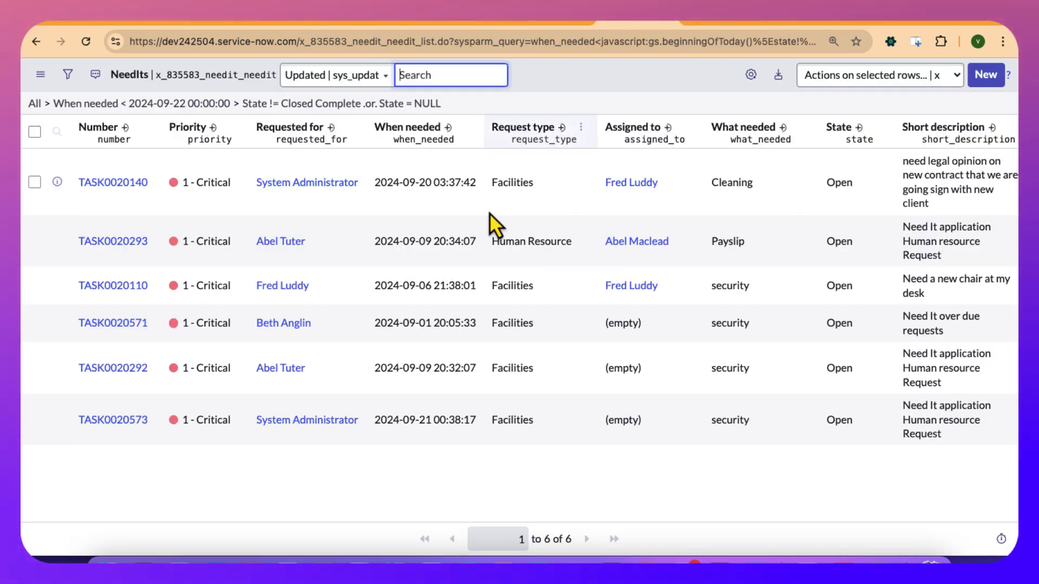
double_click(656, 330)
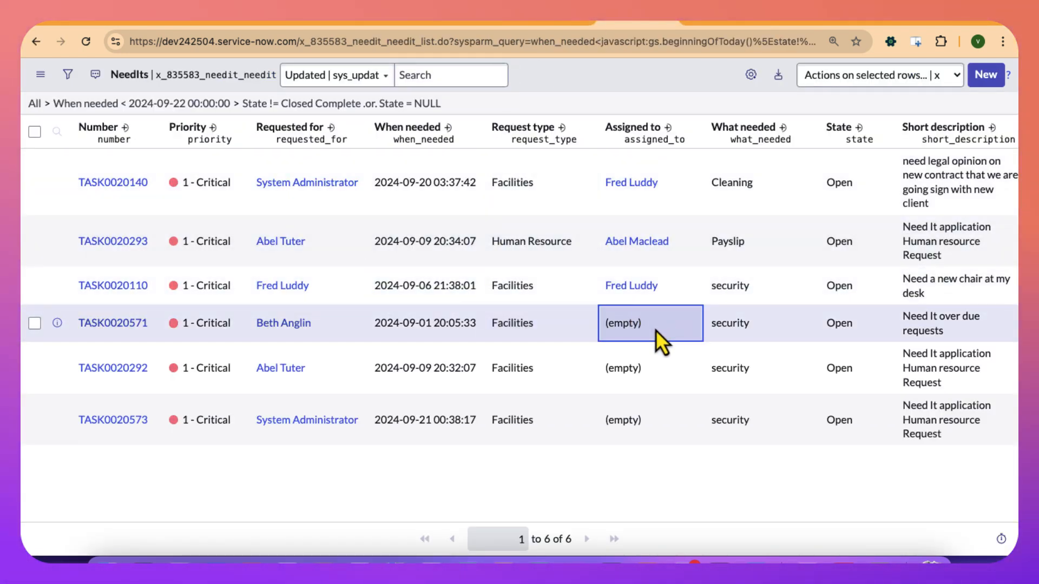
type("f")
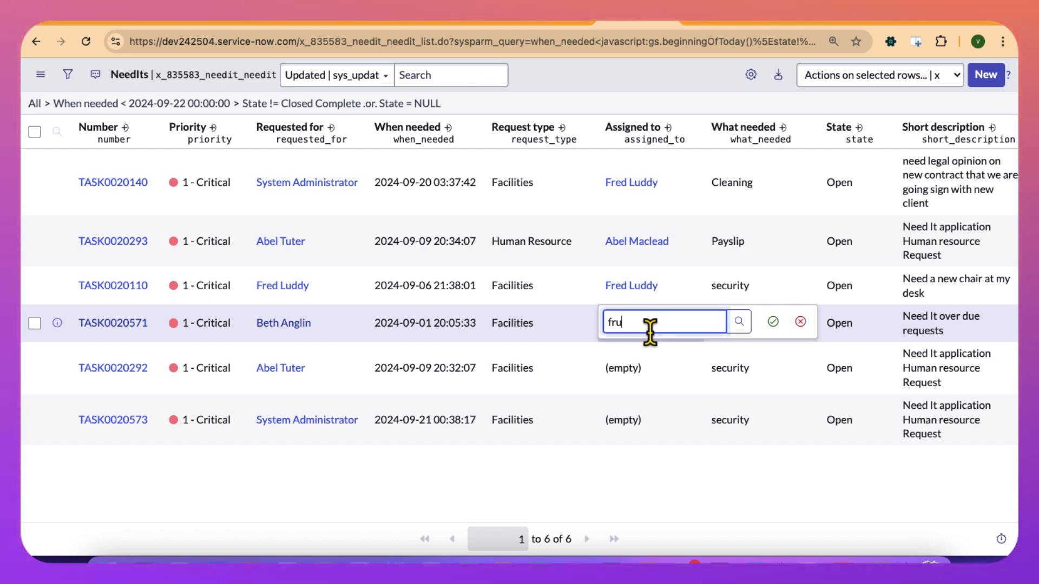
type("ru")
key("BackSpace")
type("re")
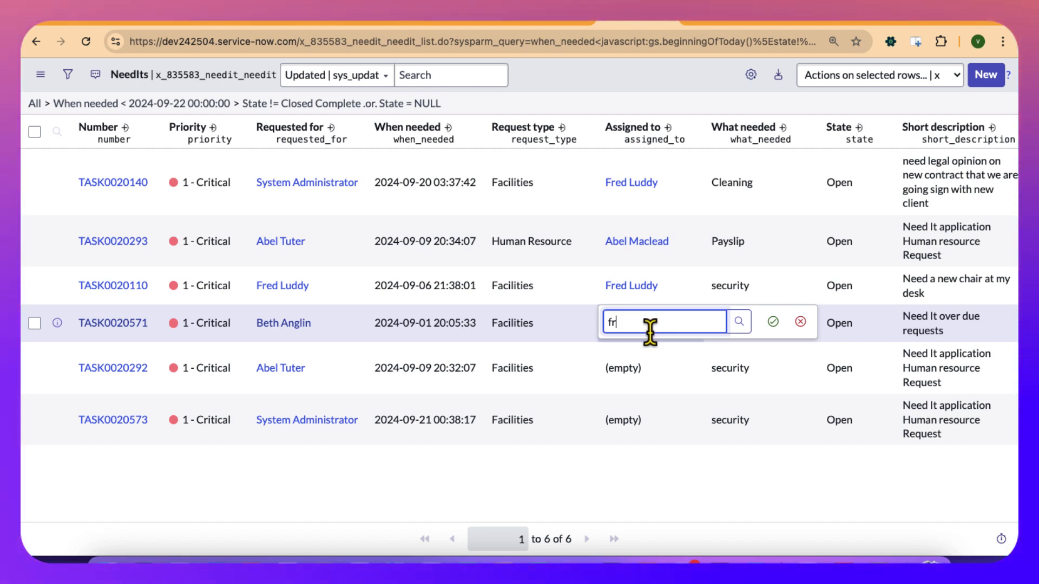
type("ed")
left_click(665, 363)
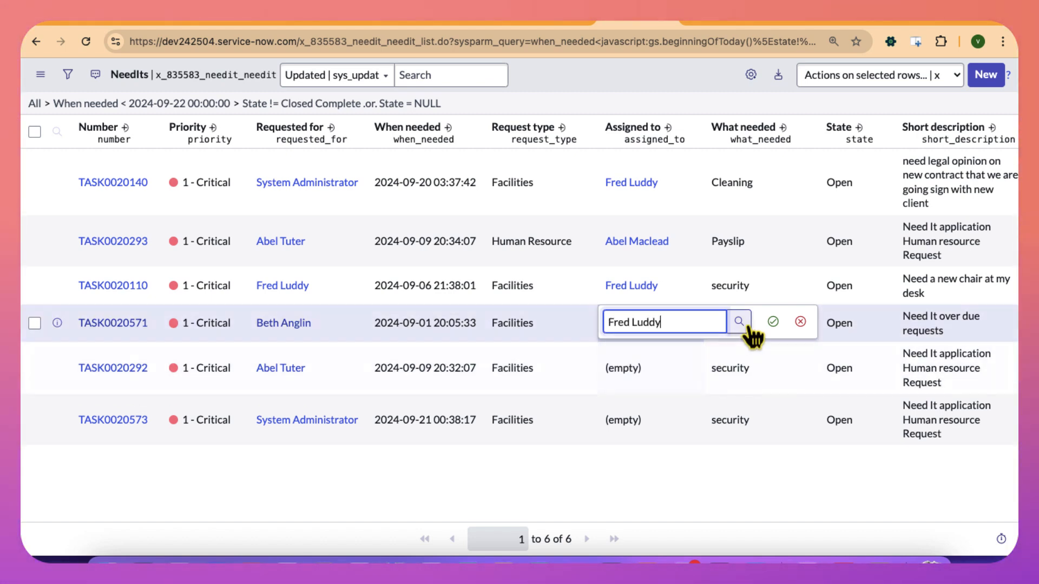
left_click(772, 322)
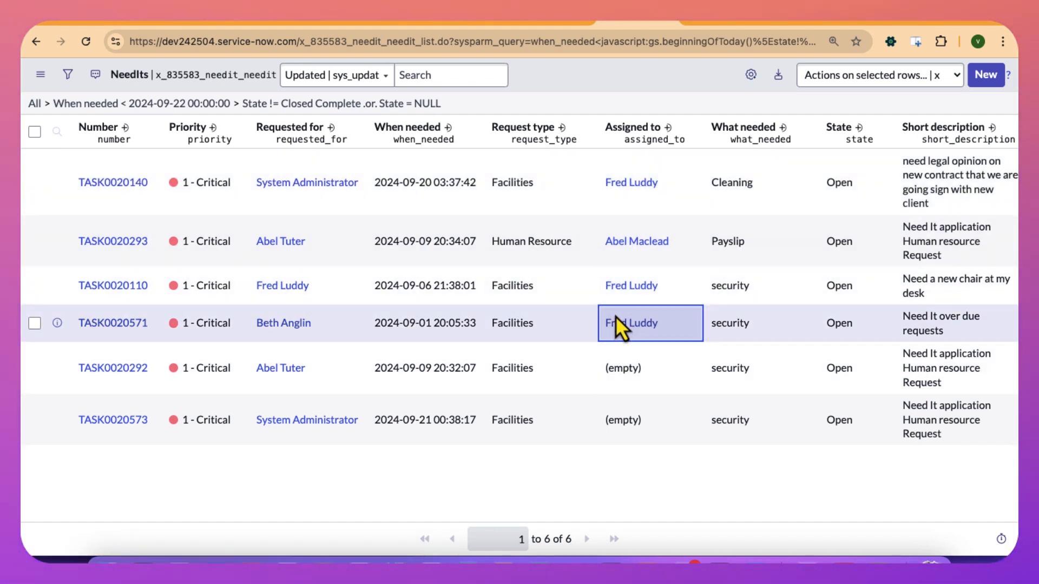
Open the System Definition Scheduled Jobs list in a separate browser tab and sort it by Updated, most recent first.
left_click(544, 18)
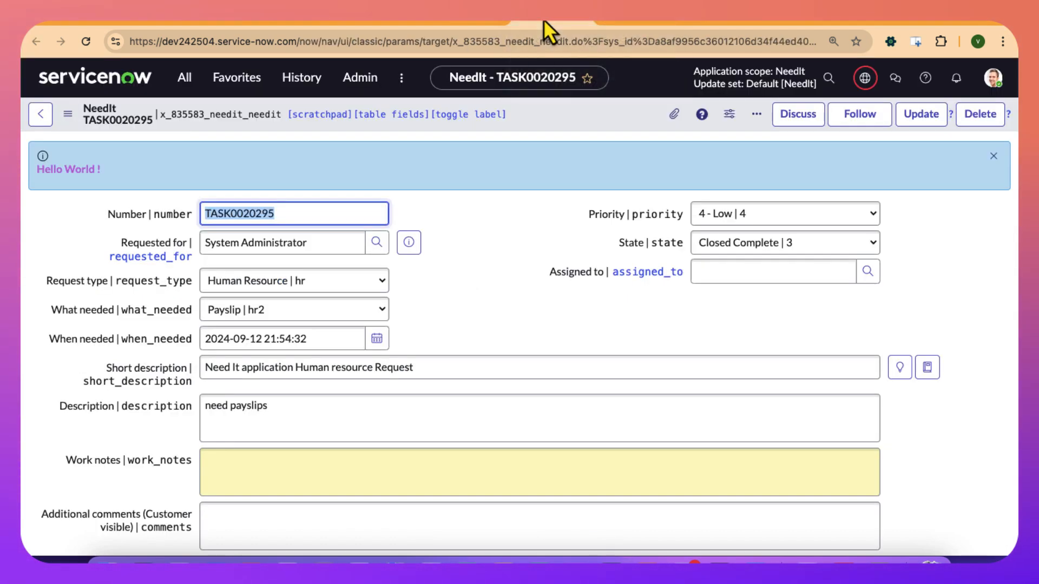
left_click(473, 18)
left_click(545, 19)
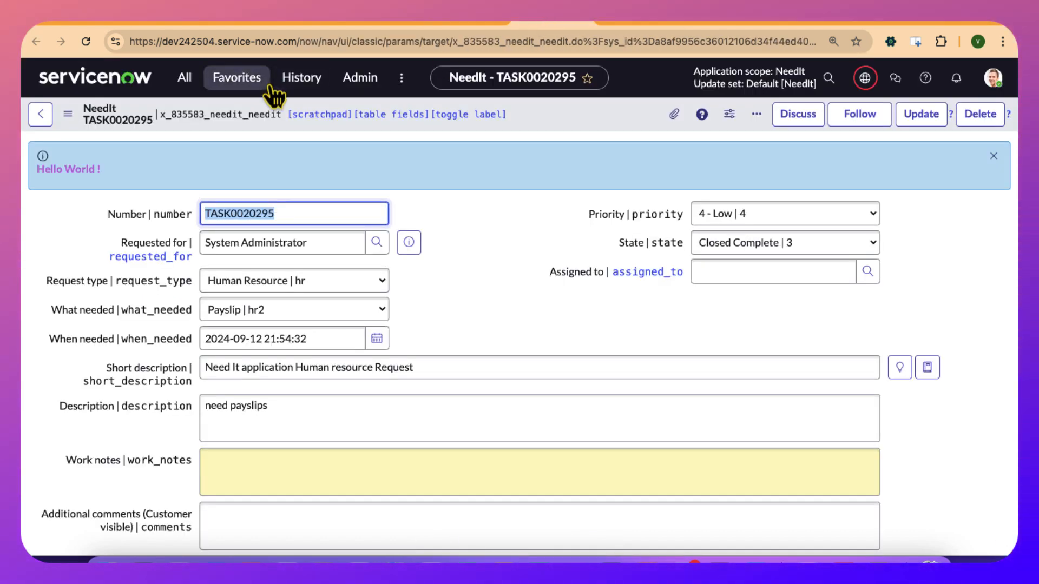
left_click(183, 78)
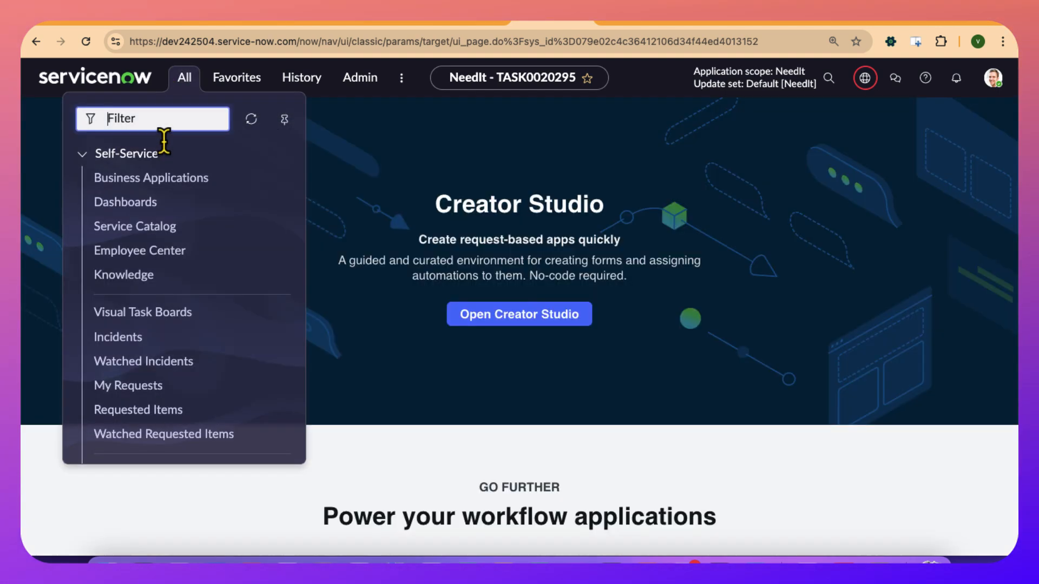
type("schedule")
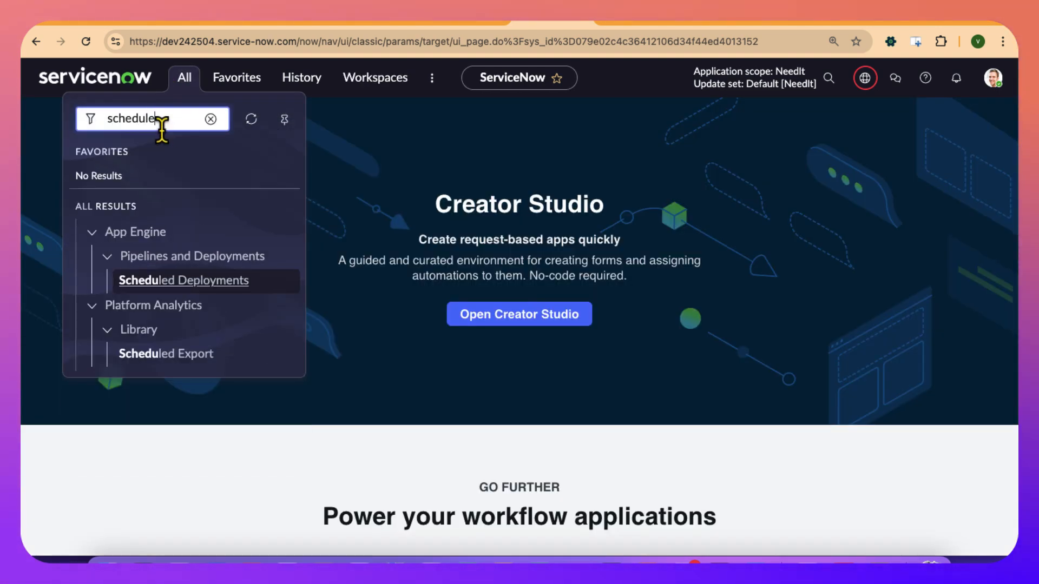
type("d job")
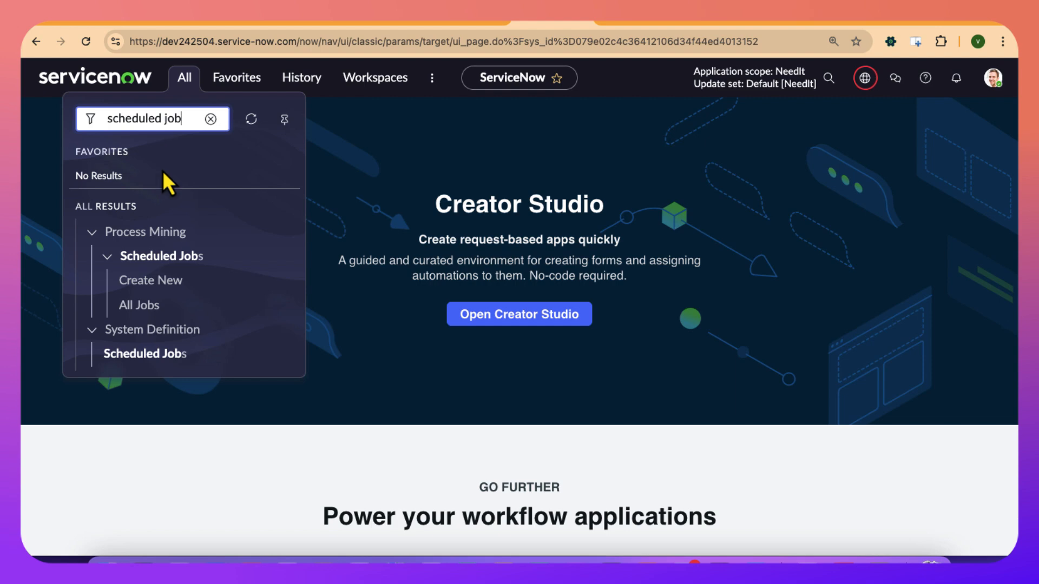
left_click(145, 354)
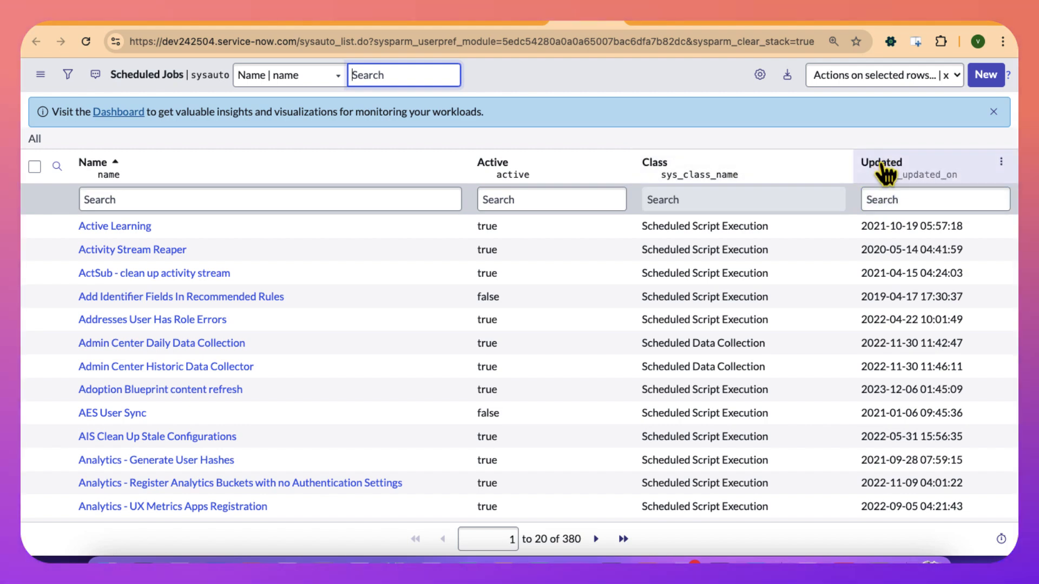
left_click(882, 167)
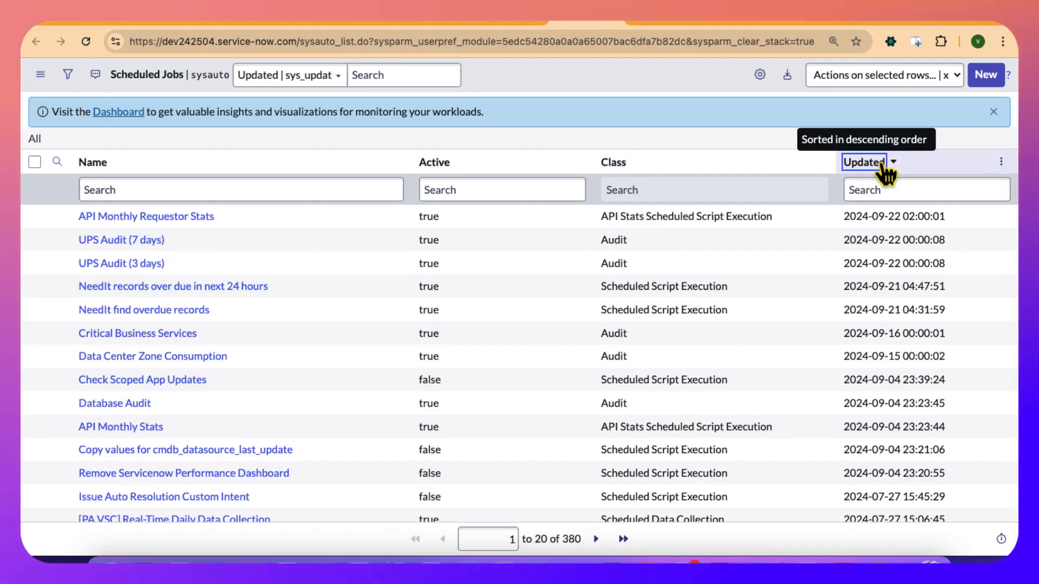
left_click(871, 160)
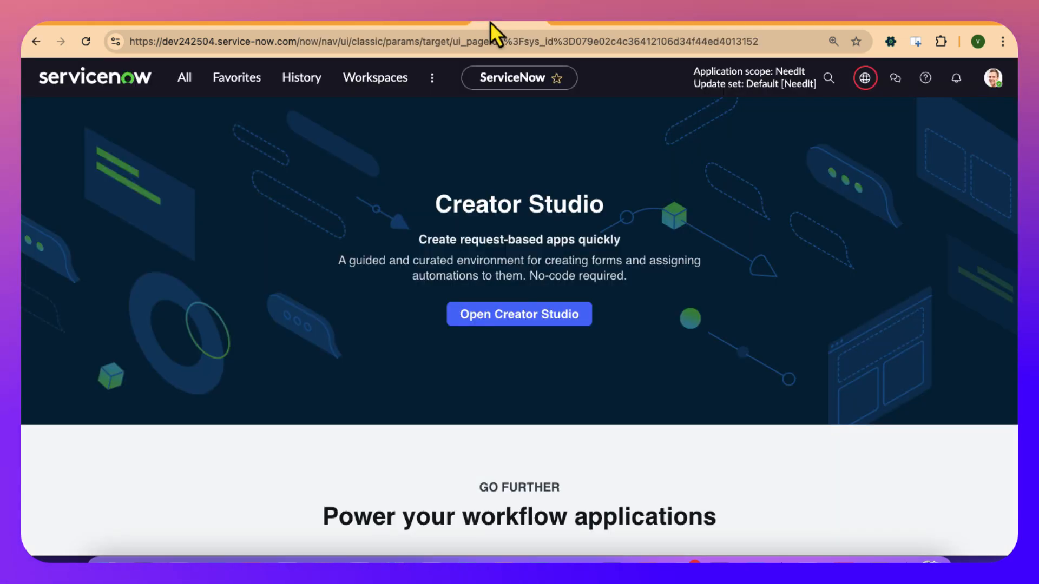
Open the System Definition Scheduled Jobs list using the search scheduled jobs and filter it by the name *need.
left_click(185, 81)
type("s")
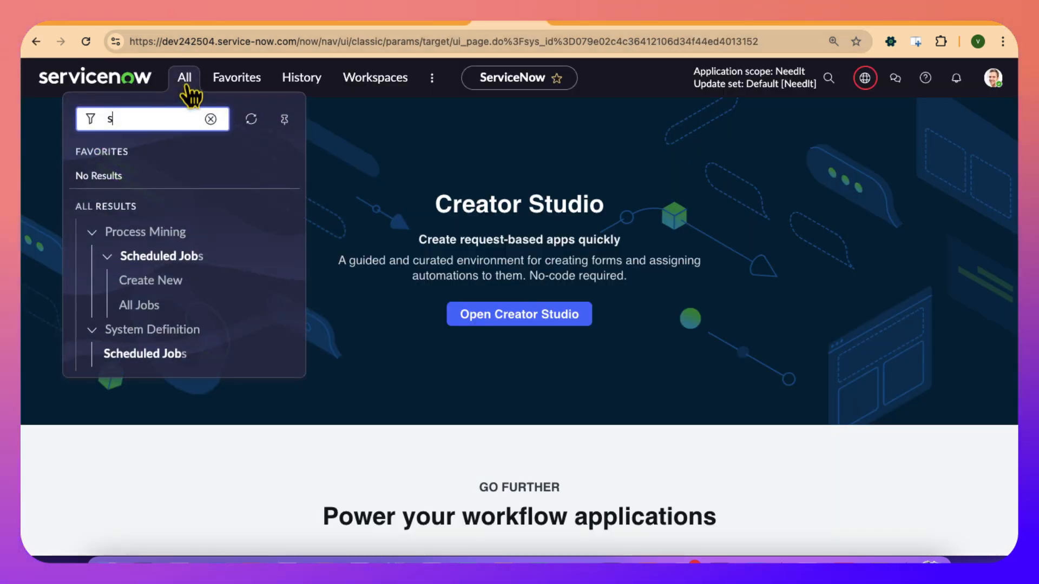
type("cheduled")
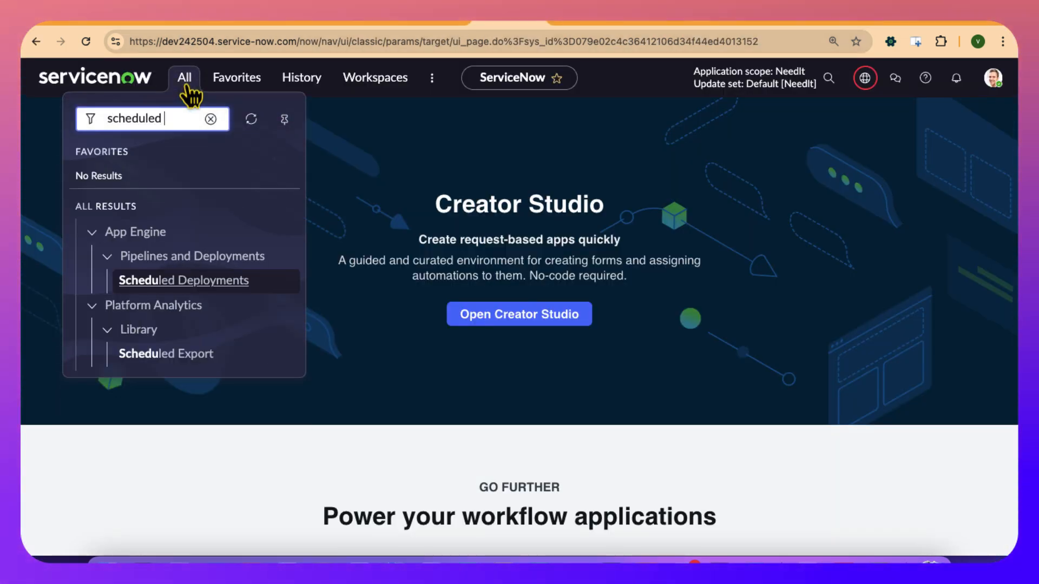
type(" jobs")
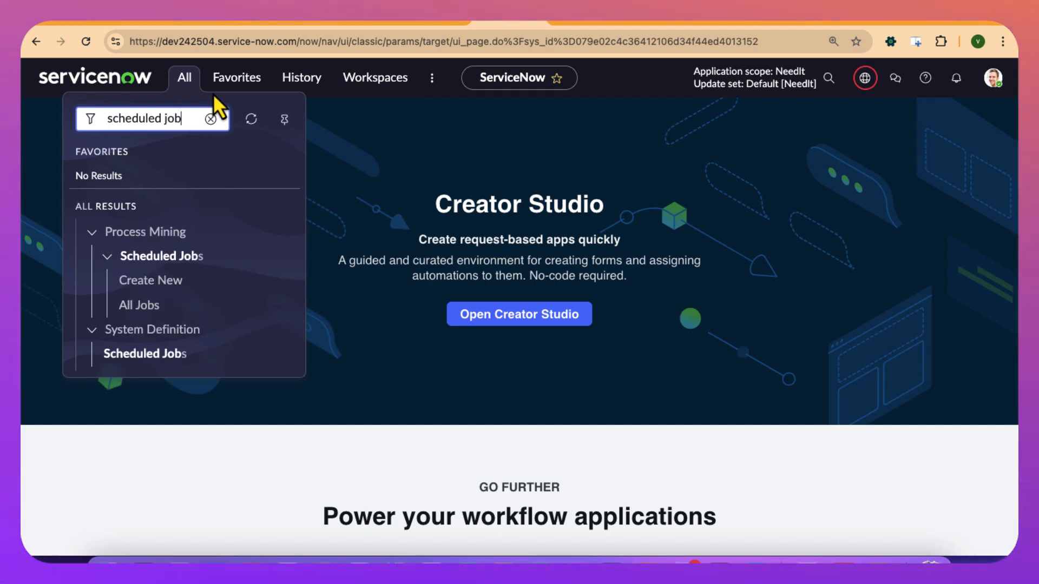
left_click(161, 354)
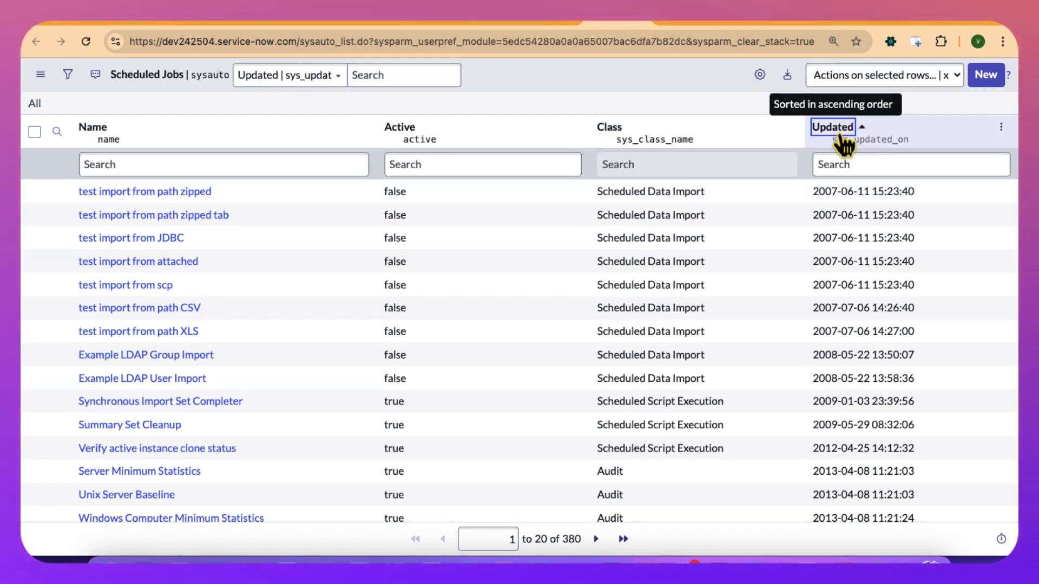
left_click(838, 130)
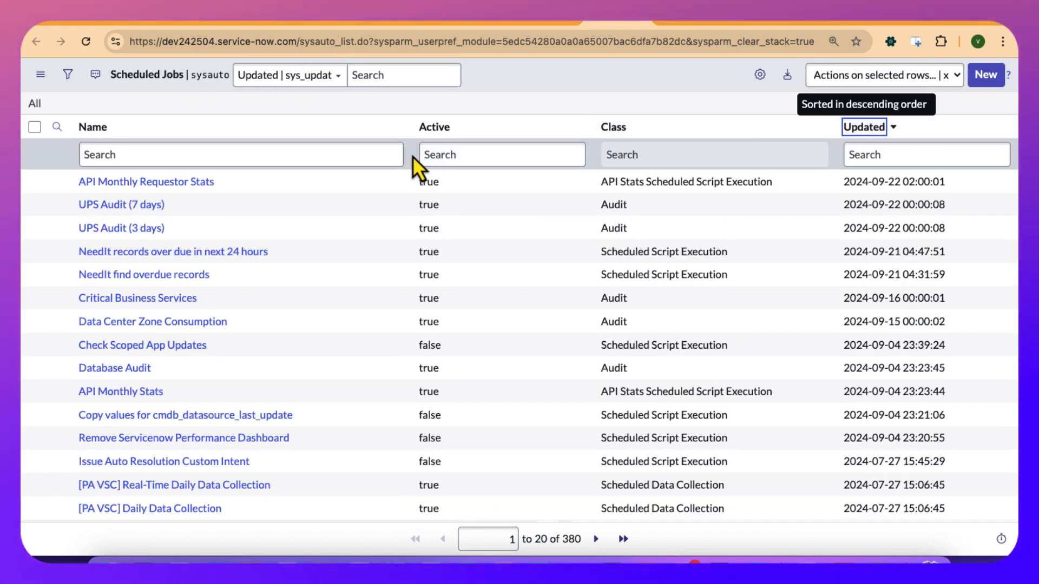
left_click(868, 129)
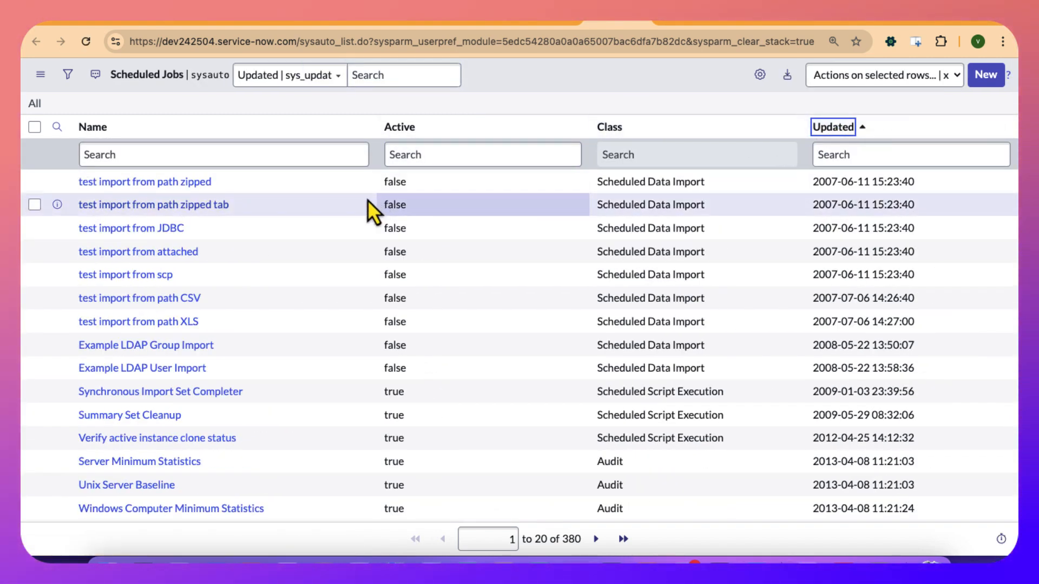
left_click(94, 156)
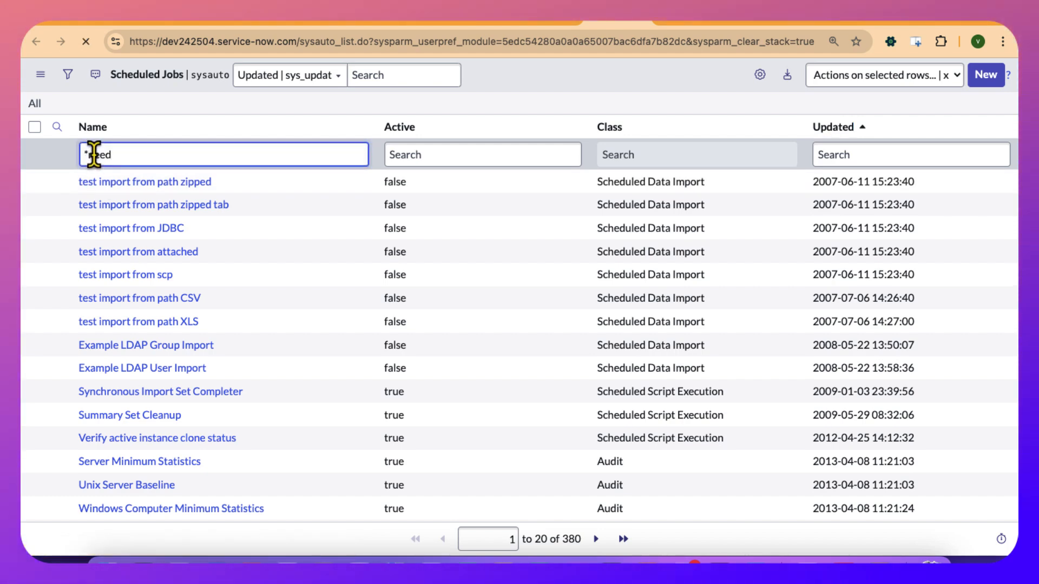
key("Return")
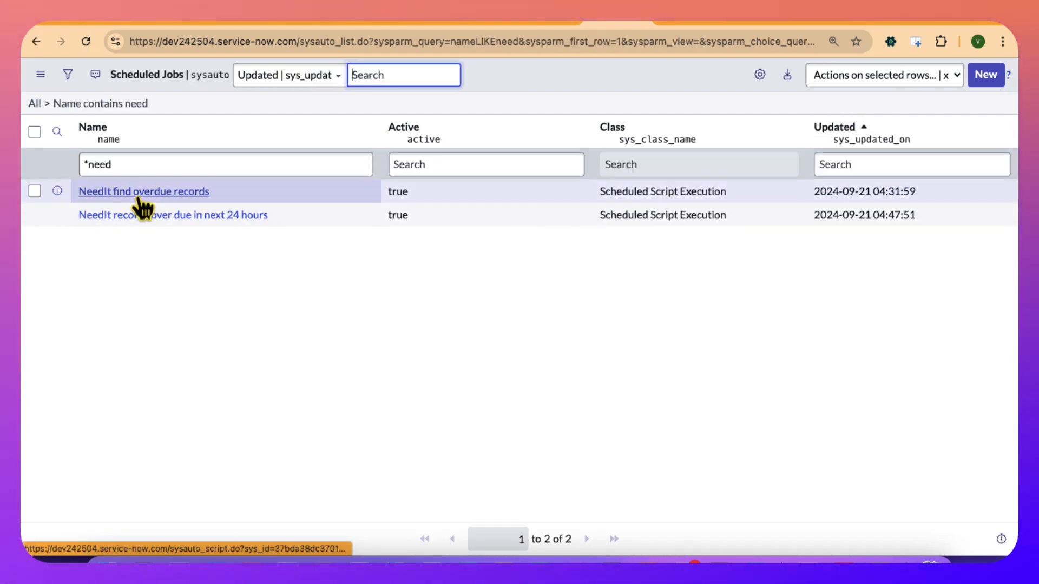
Review the event queued by the script of the NeedIt find overdue records job and execute the job.
left_click(139, 199)
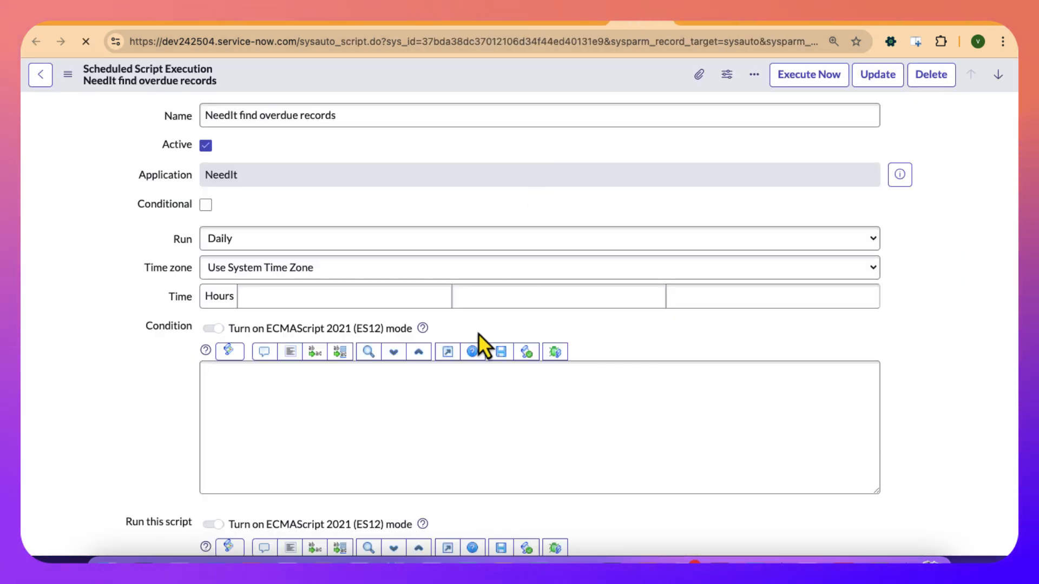
scroll(478, 333, "down", 3)
scroll(416, 369, "down", 2)
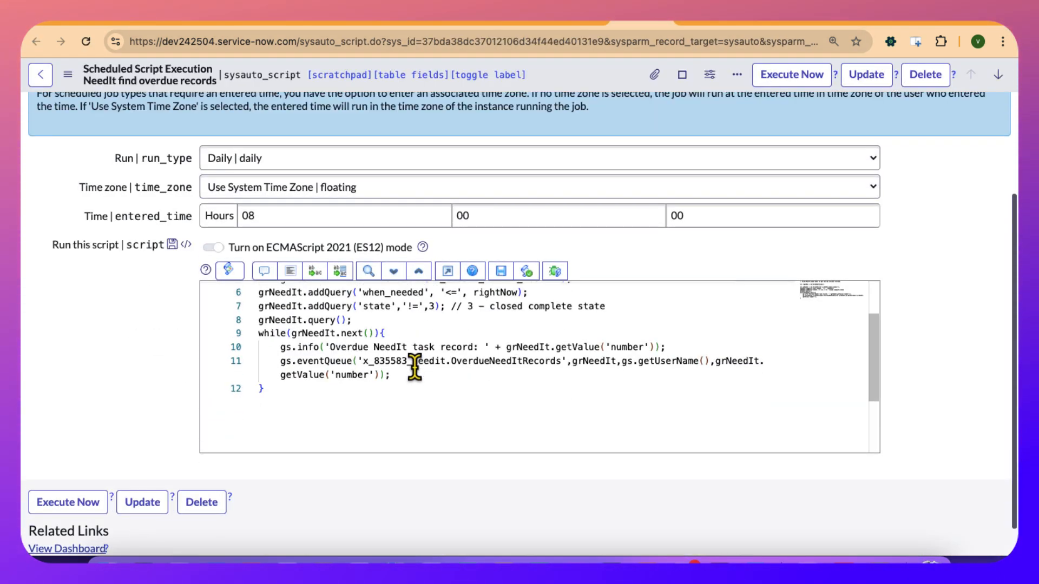
scroll(415, 371, "up", 1)
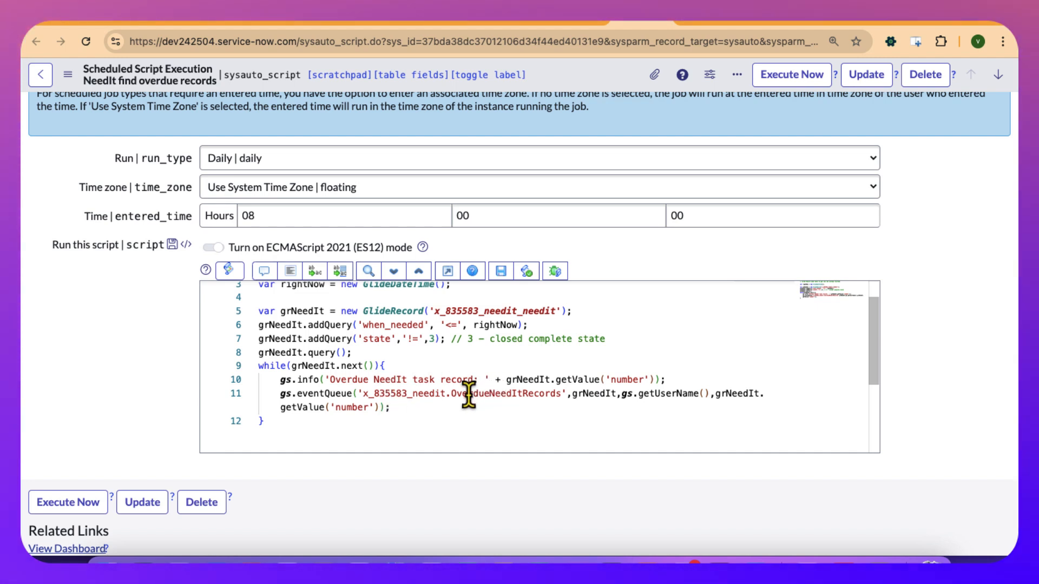
double_click(445, 394)
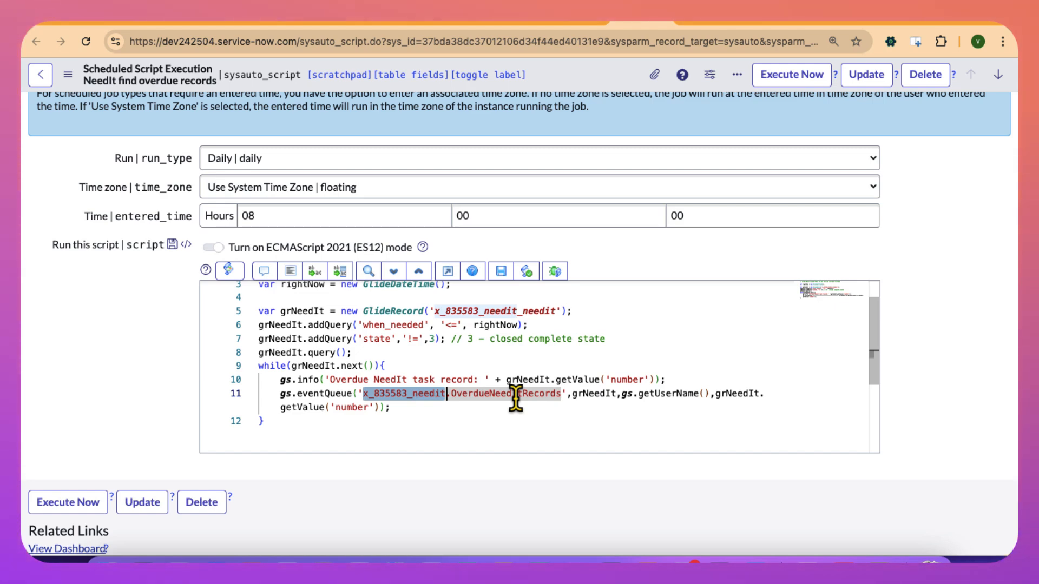
left_click_drag(515, 399, 503, 400)
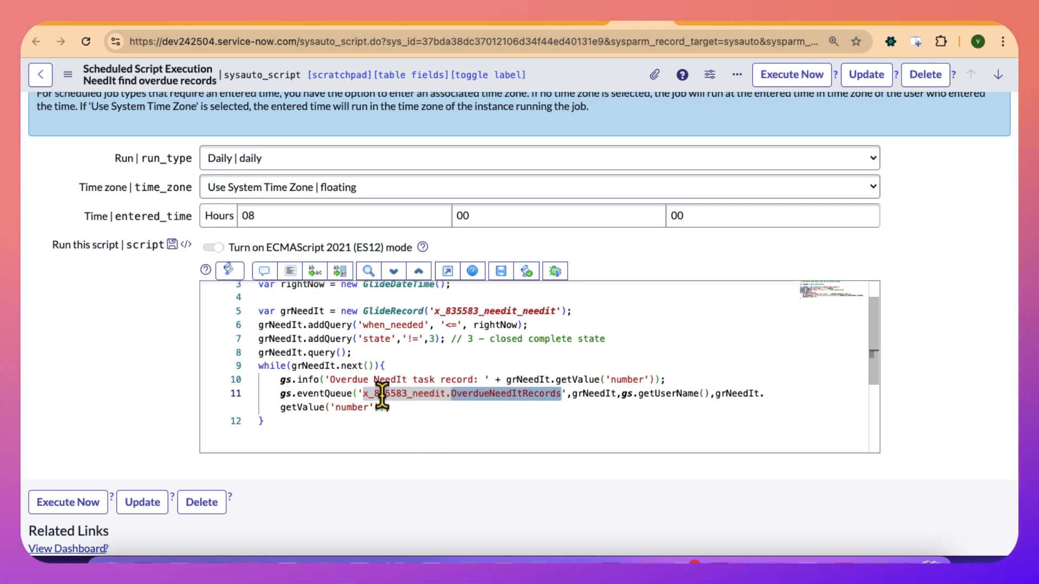
left_click(84, 504)
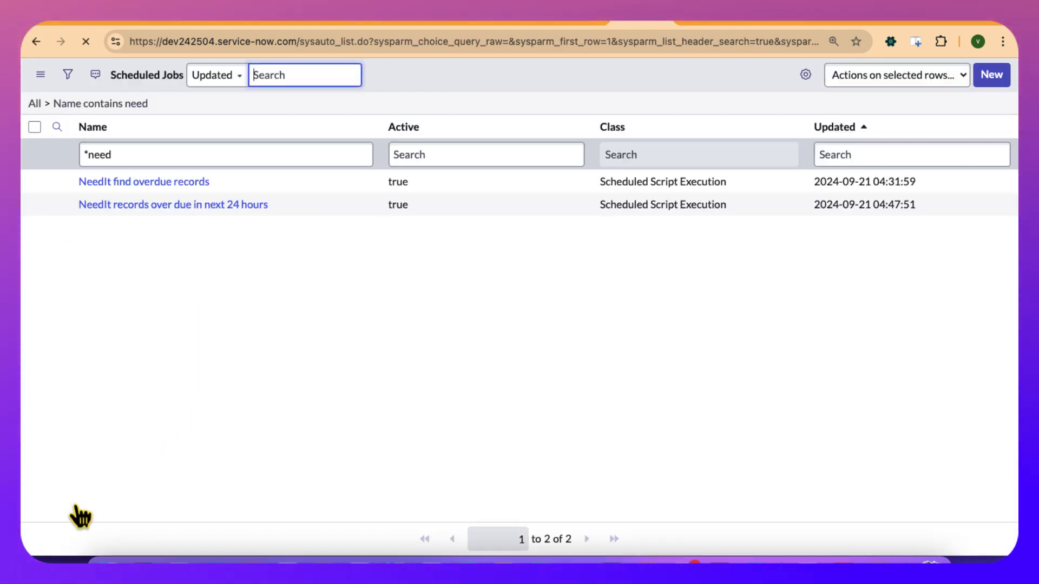
Open the Event Log from the OverDue needit records notification's browser tab and sort it by Process on, most recent first.
left_click(316, 24)
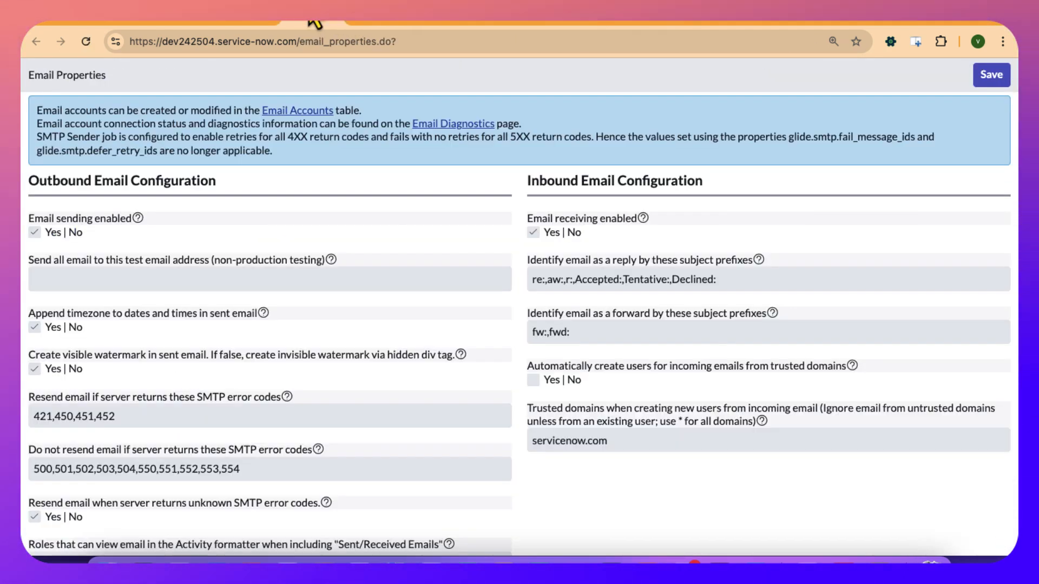
left_click(243, 24)
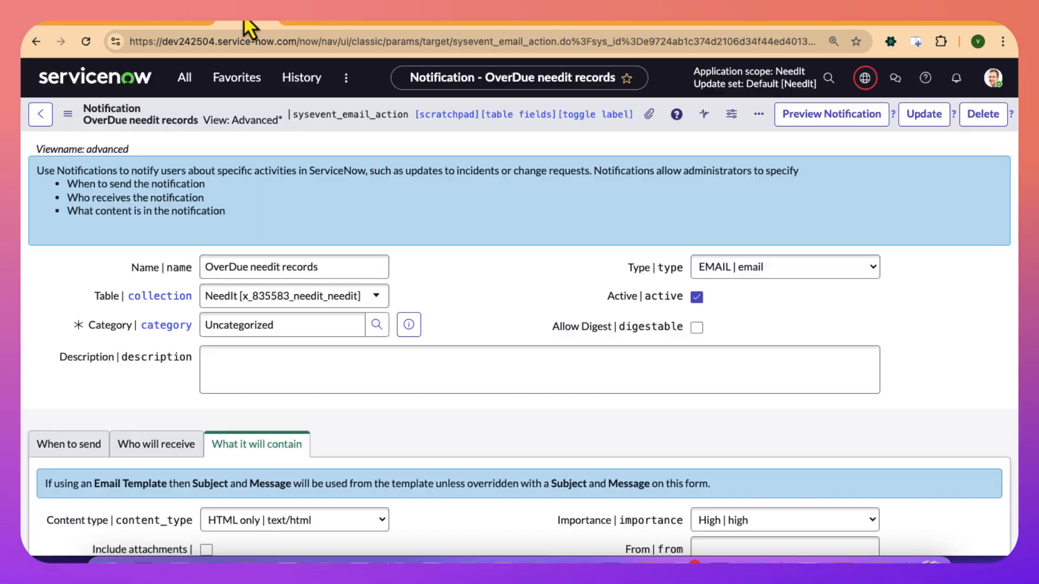
left_click(184, 77)
type("even")
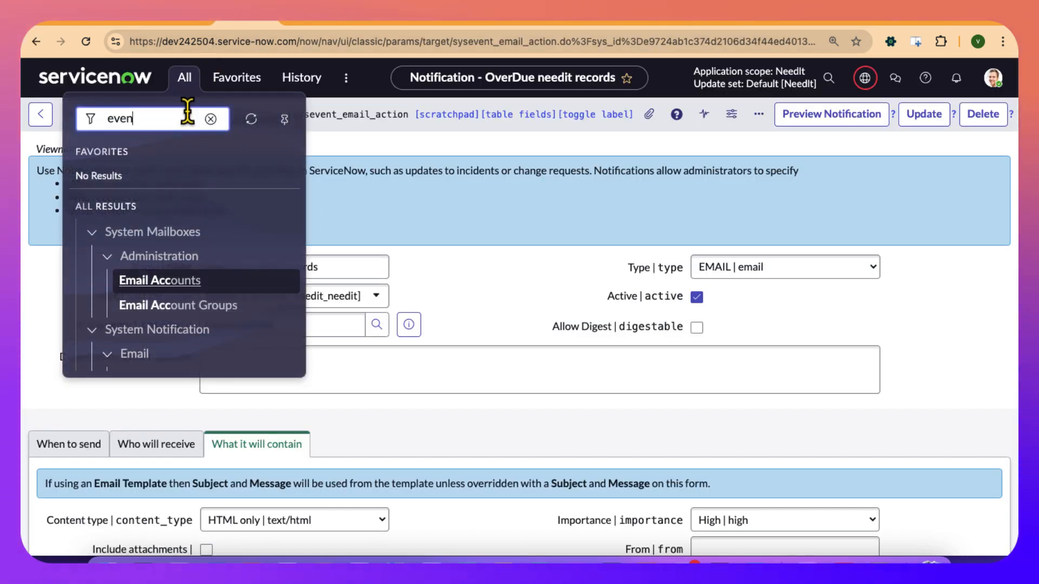
type("t log")
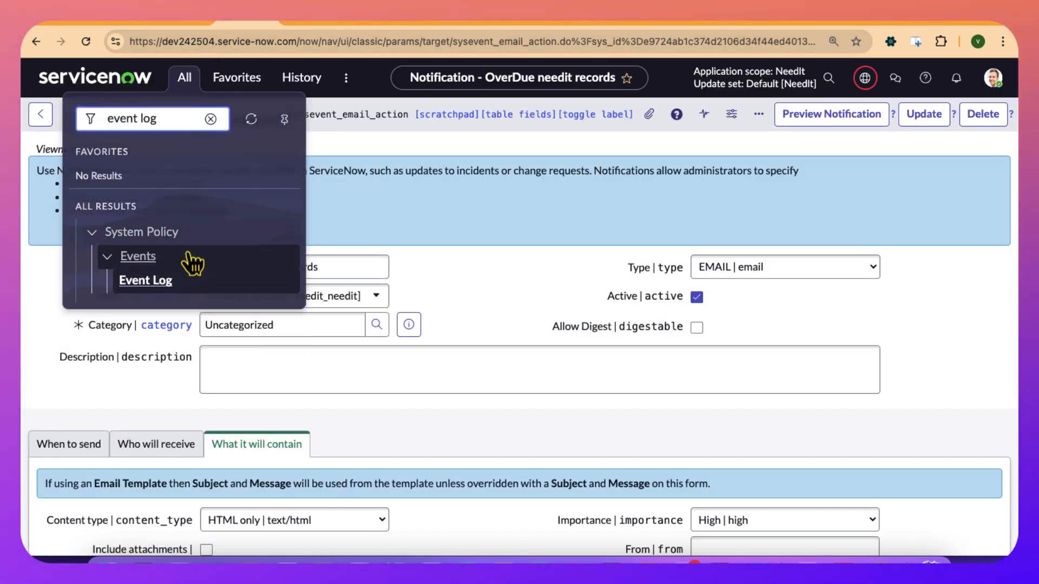
left_click(153, 282)
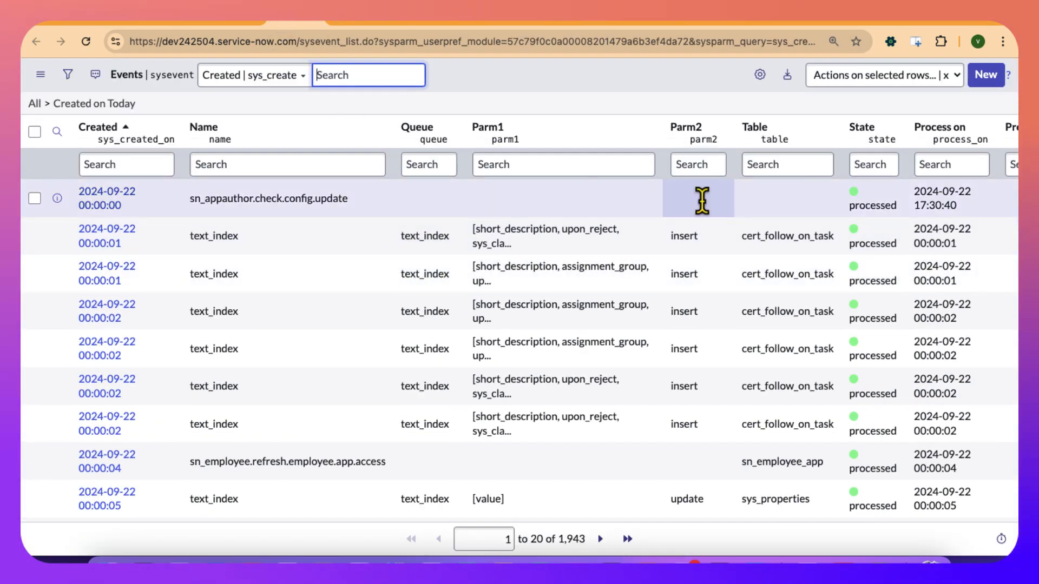
left_click(950, 138)
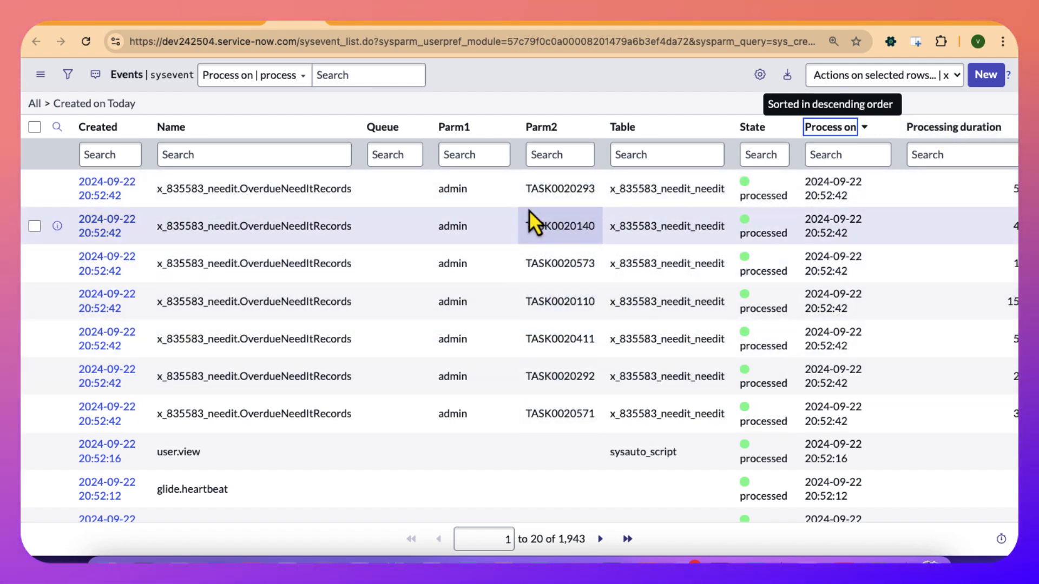
Look for a log of sent notifications in the navigator, trying the searches notification log and notifications.
left_click(242, 25)
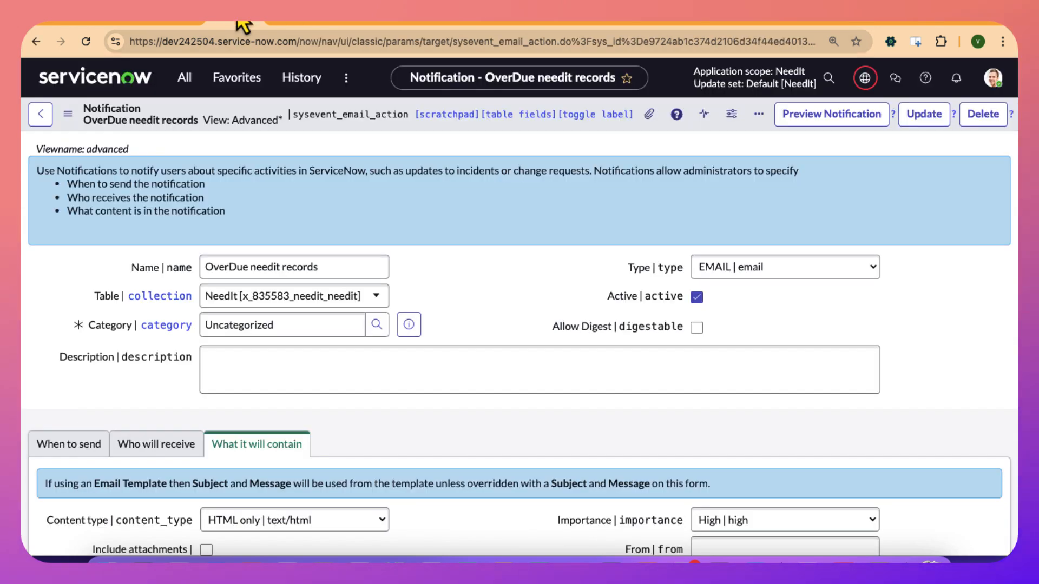
left_click(185, 82)
type("notifica")
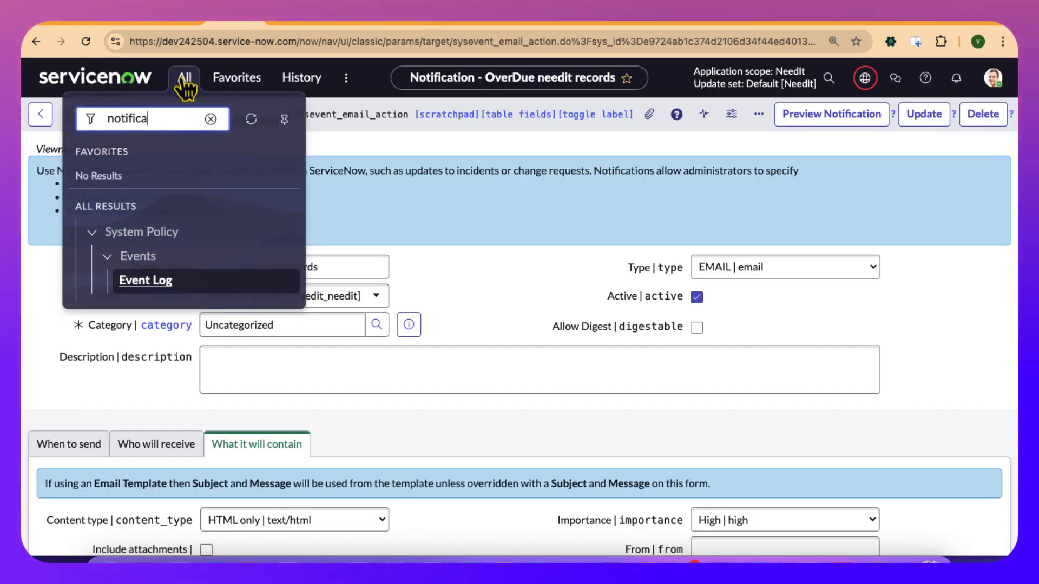
type("tion log")
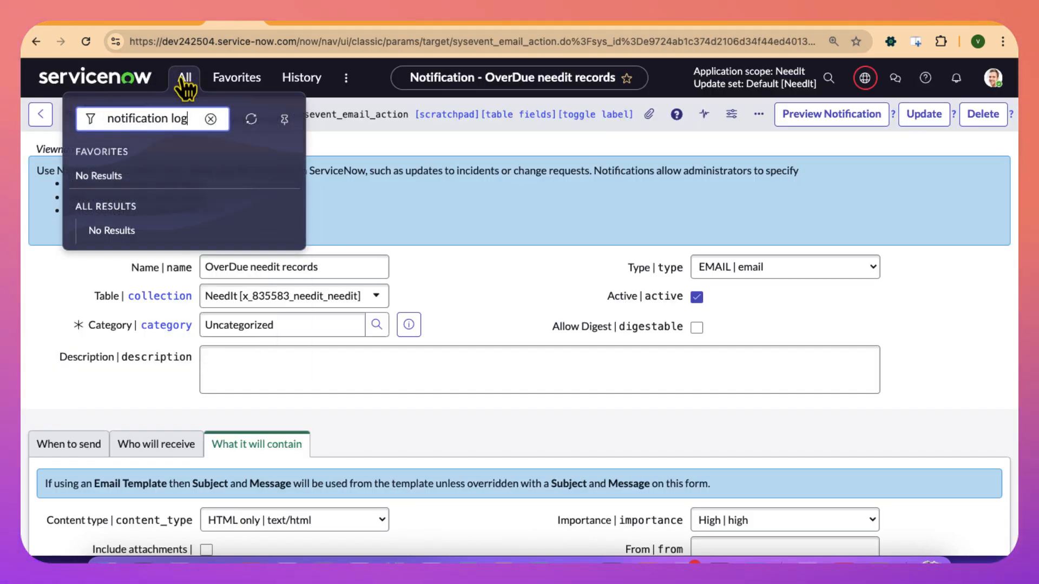
key("BackSpace")
key("BackSpace")
key("BackSpace")
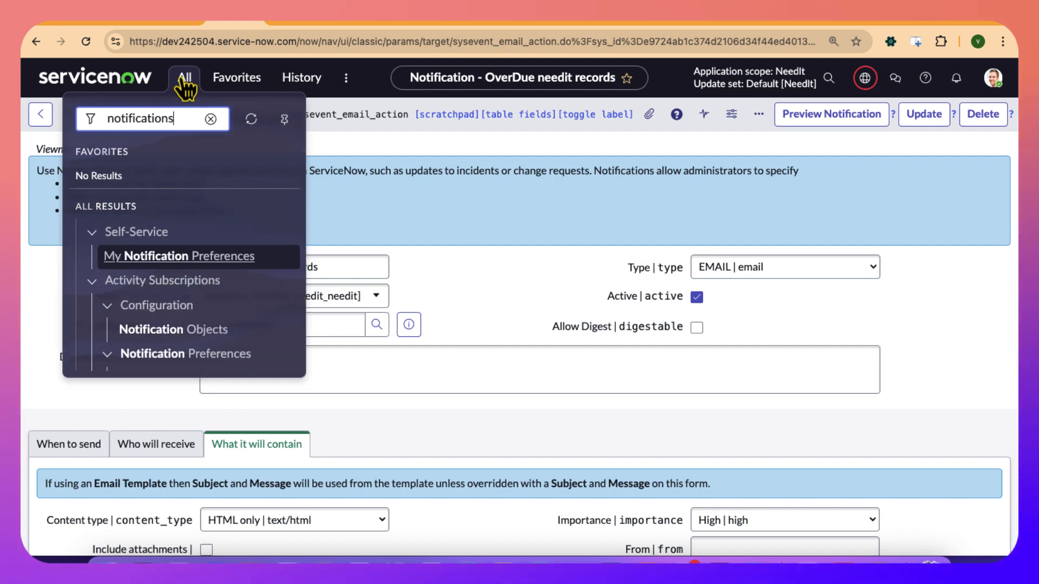
scroll(216, 271, "down", 8)
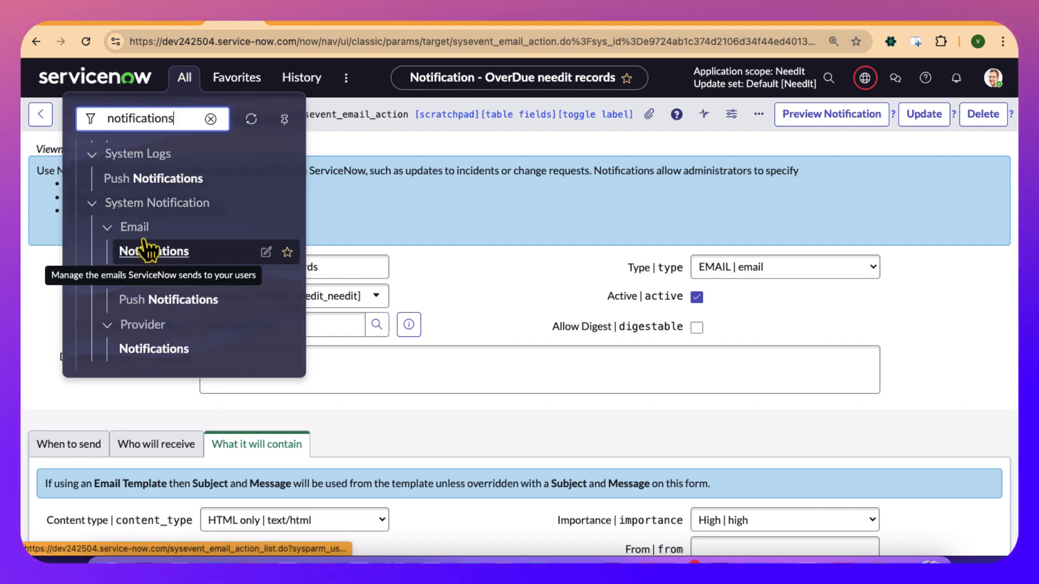
scroll(150, 179, "up", 3)
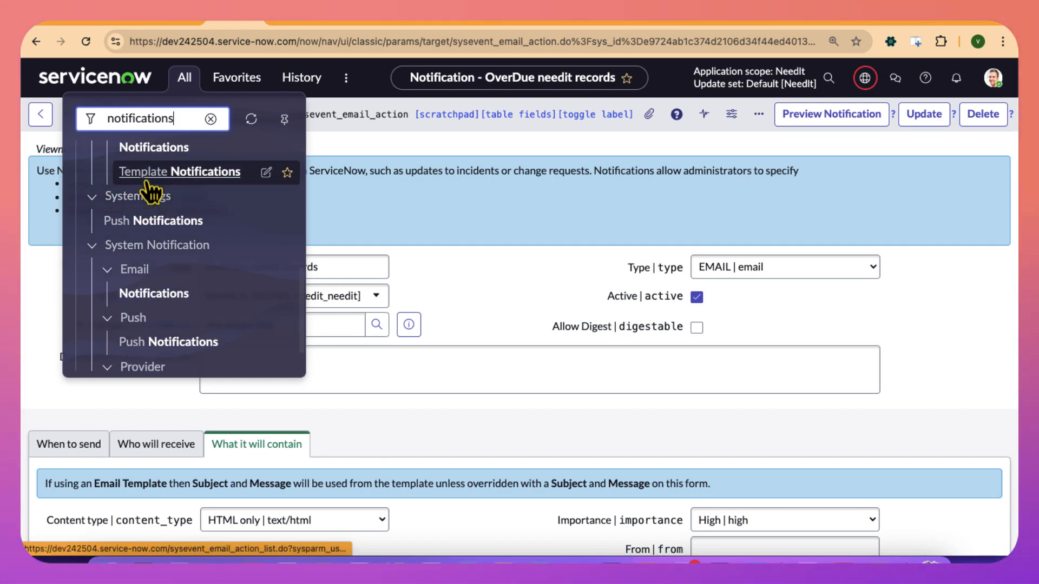
key("BackSpace")
key("BackSpace")
key("BackSpace")
key("BackSpace")
key("BackSpace")
key("BackSpace")
key("BackSpace")
key("BackSpace")
key("BackSpace")
key("BackSpace")
key("BackSpace")
key("BackSpace")
key("BackSpace")
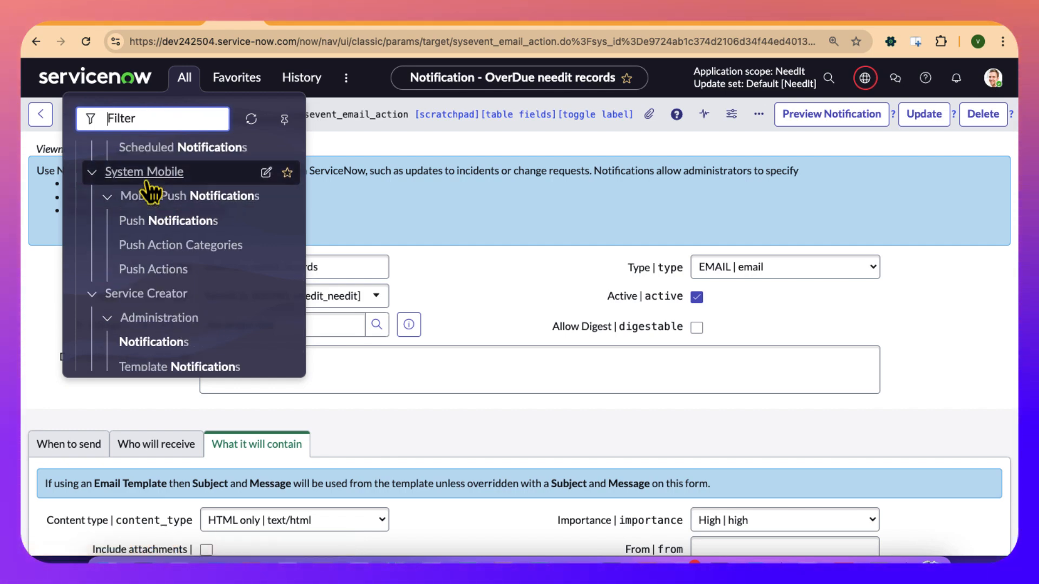
Open the Emails list under System Logs in a separate browser tab using the search email.
type("email")
scroll(238, 278, "down", 10)
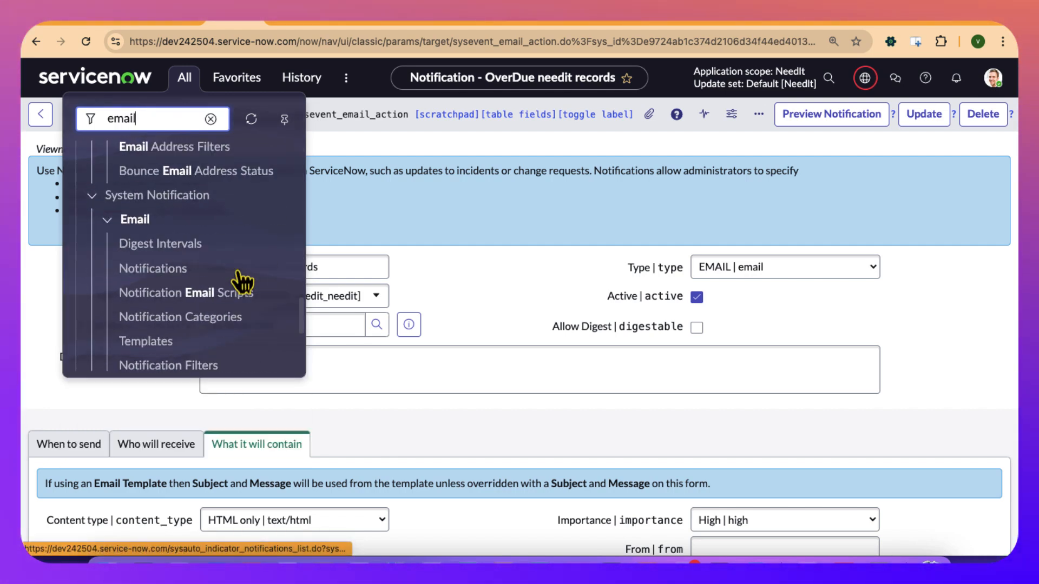
scroll(211, 264, "up", 5)
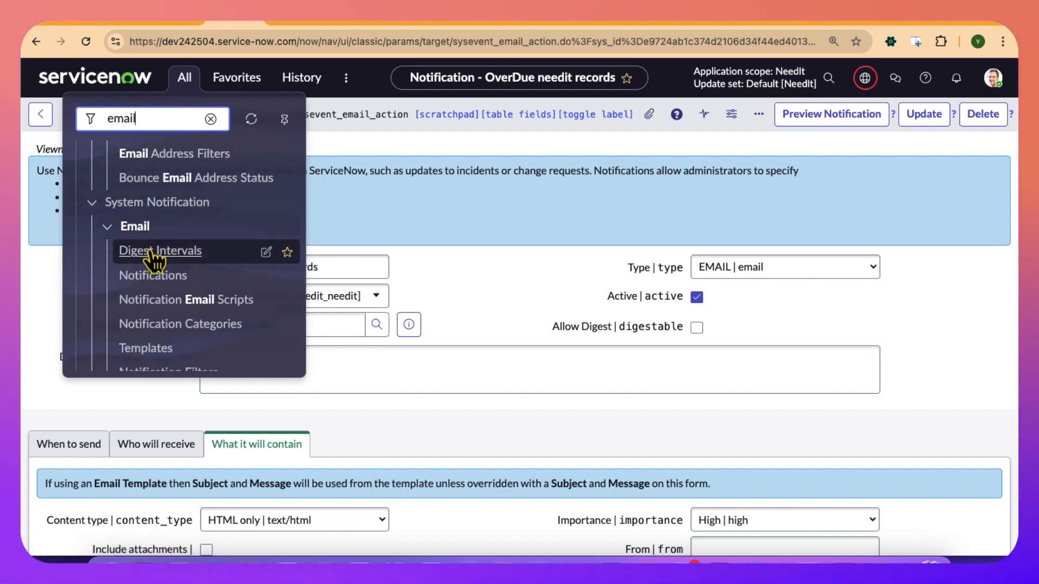
scroll(144, 206, "up", 8)
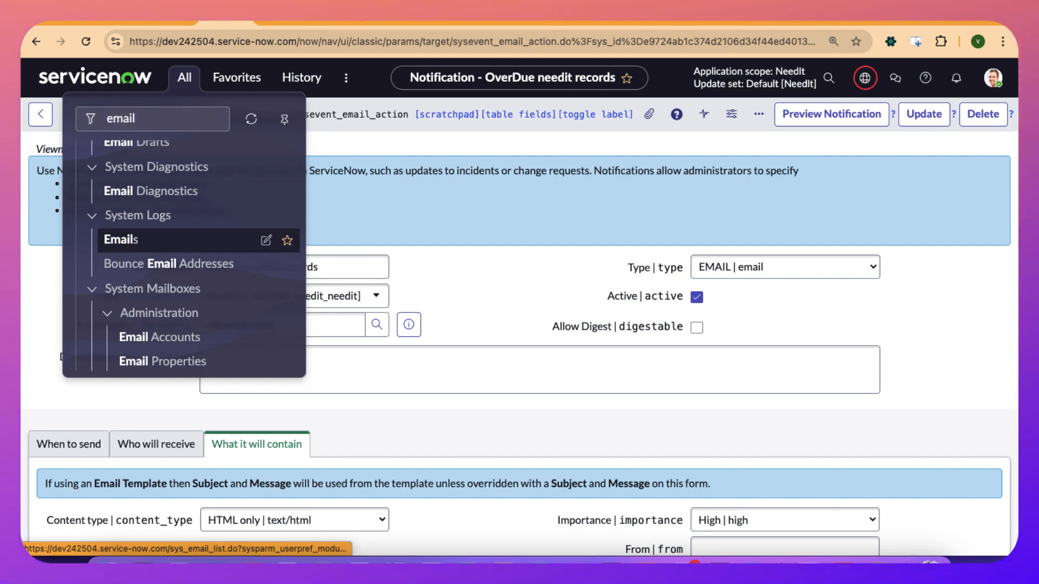
left_click(121, 239)
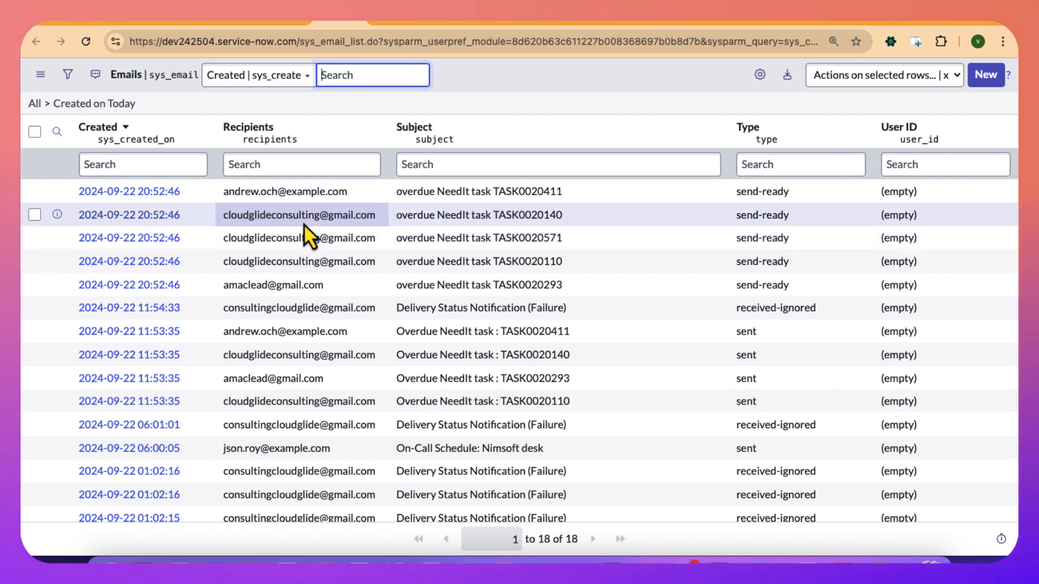
Open gmail.com in a new browser tab and return to the Emails log.
left_click(955, 25)
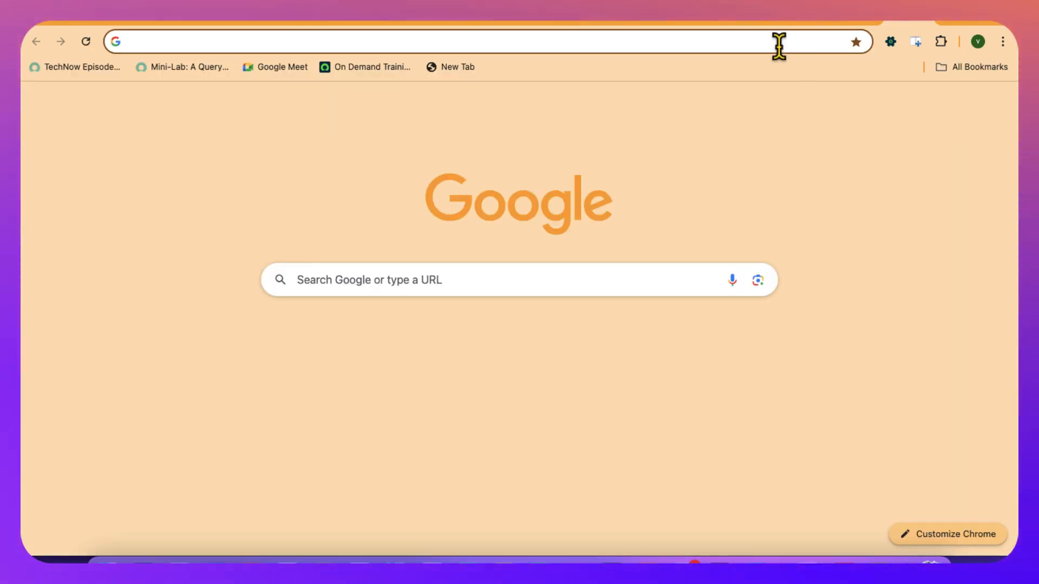
left_click(777, 45)
type("gmail.com")
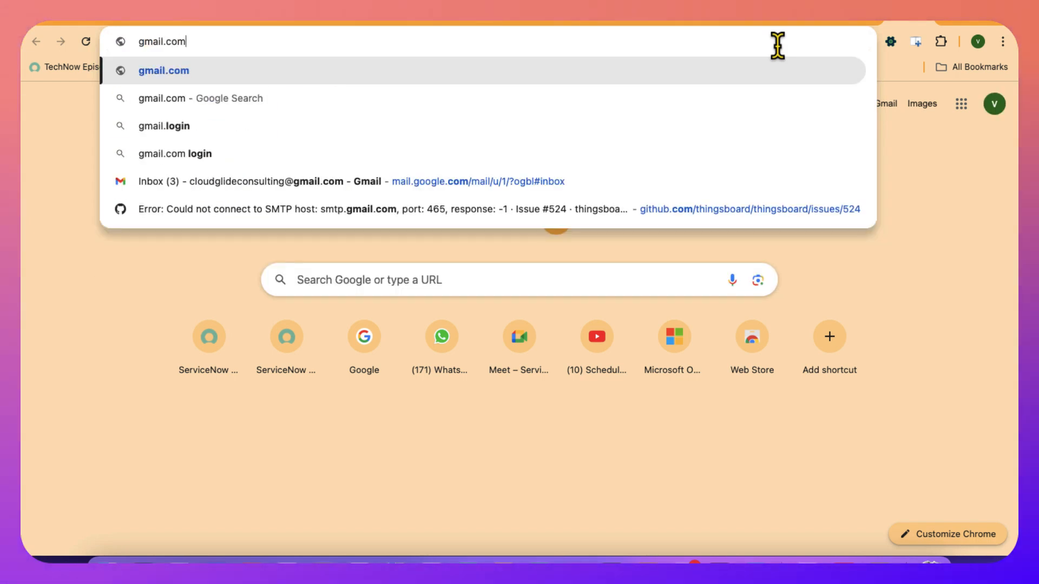
key("Return")
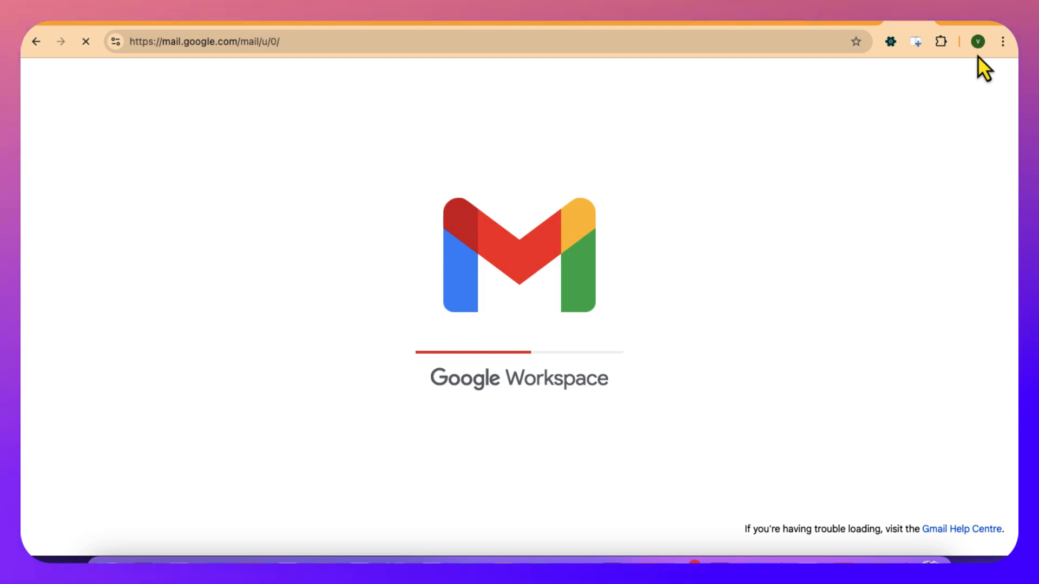
left_click(925, 26)
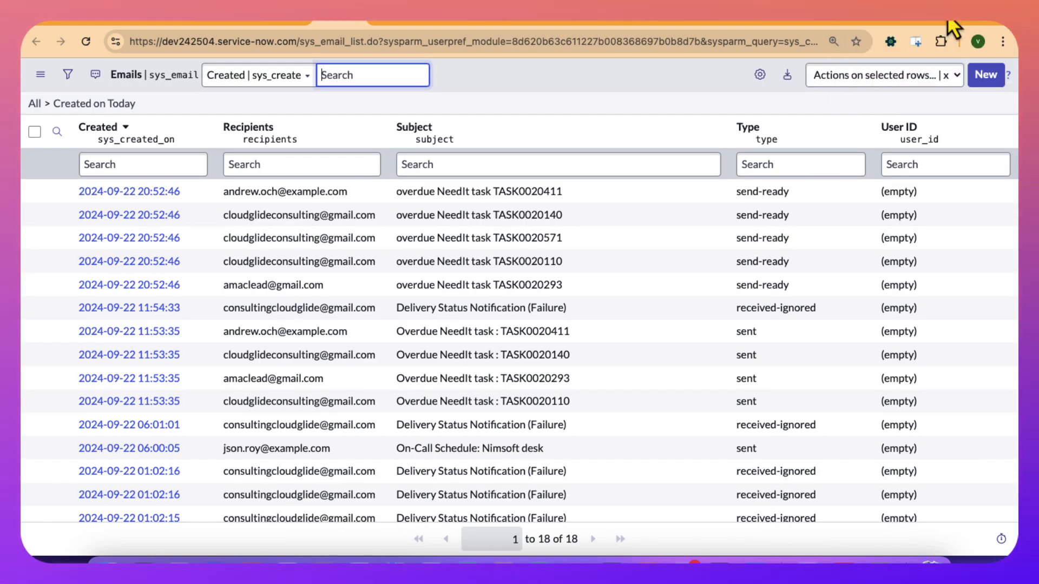
Open gmail.com in a new Incognito window and go to its sign-in page.
left_click(948, 23)
left_click(1003, 42)
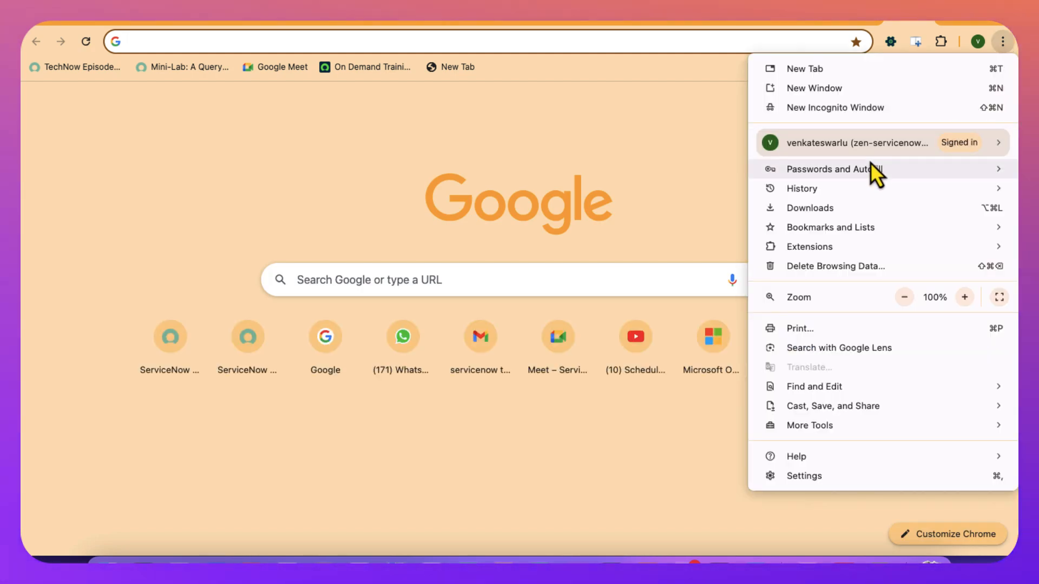
left_click(839, 112)
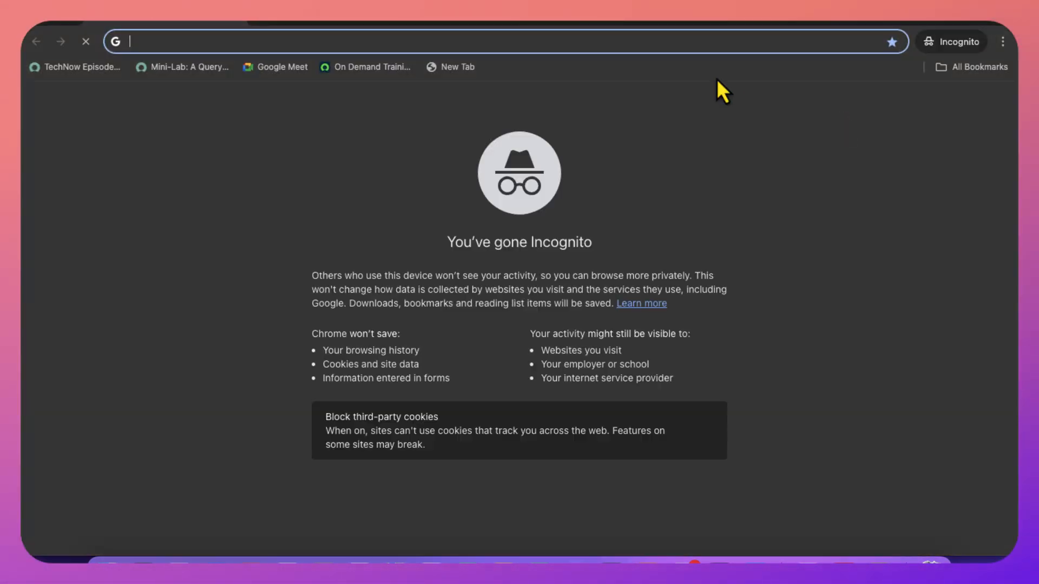
type("gmail.com")
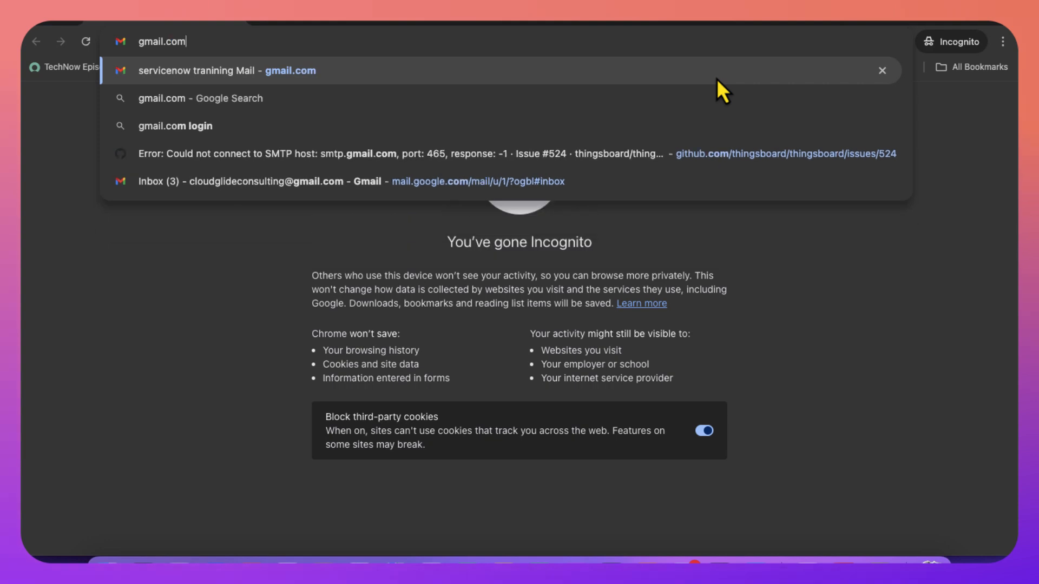
key("Return")
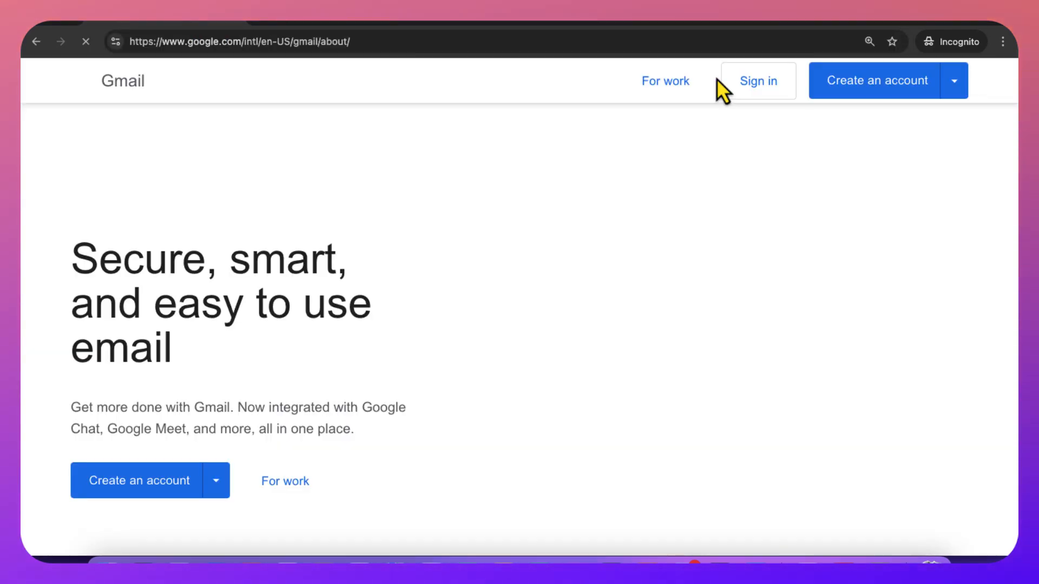
left_click(738, 93)
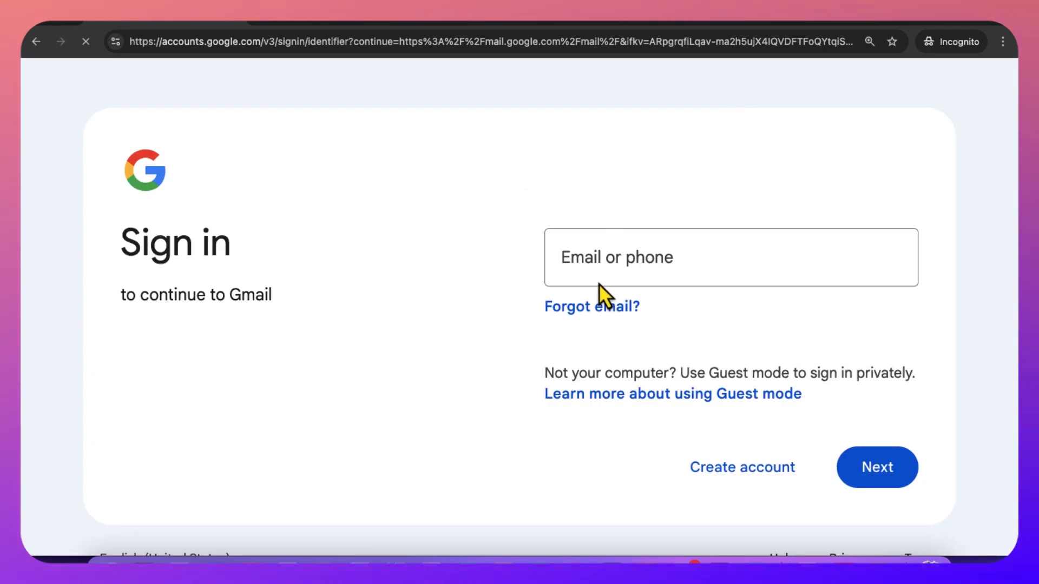
Enter the notification recipient's email address as the Gmail sign-in account and continue to the password page.
left_click(591, 264)
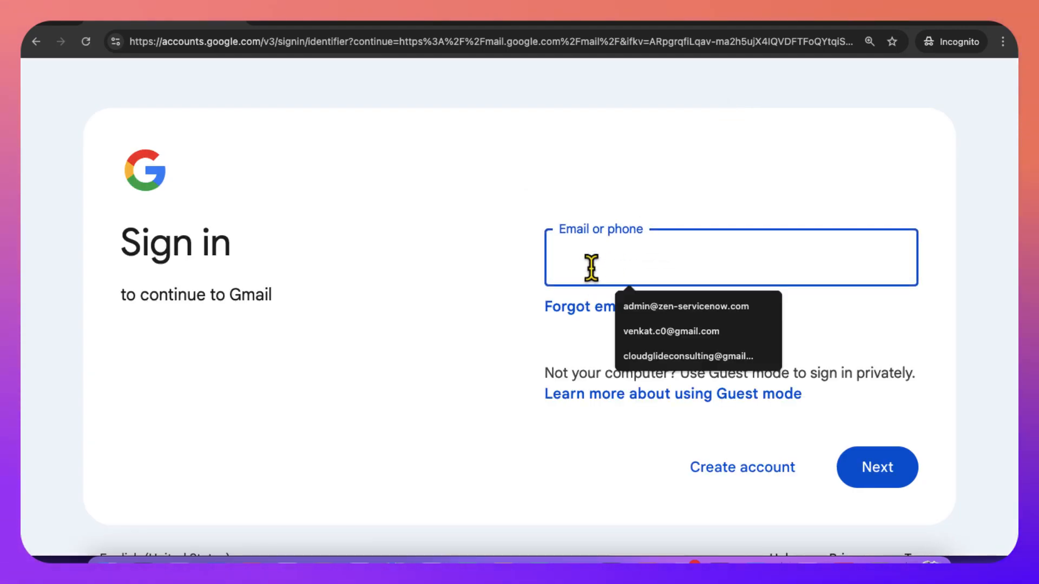
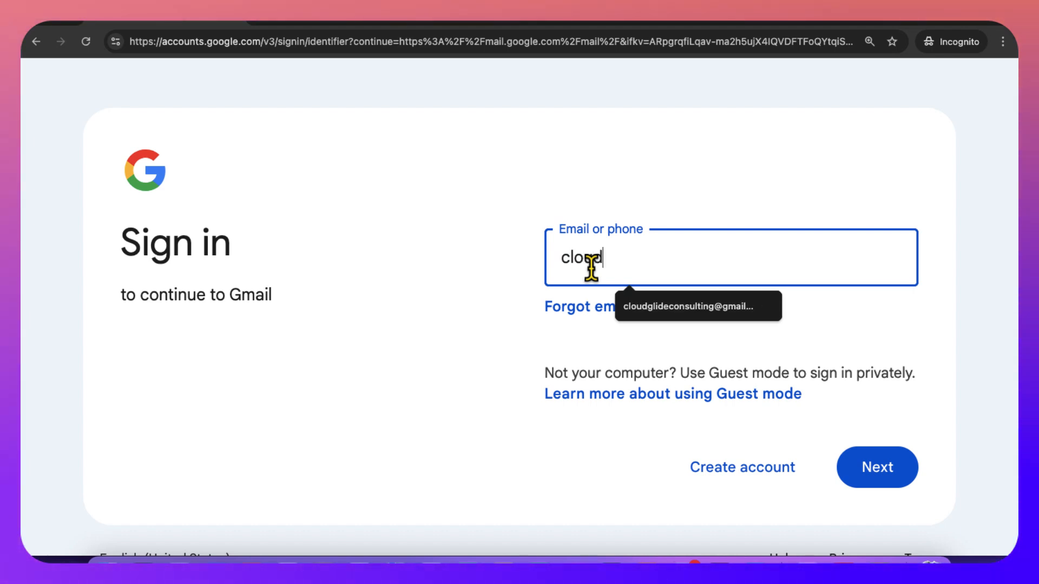
left_click(661, 304)
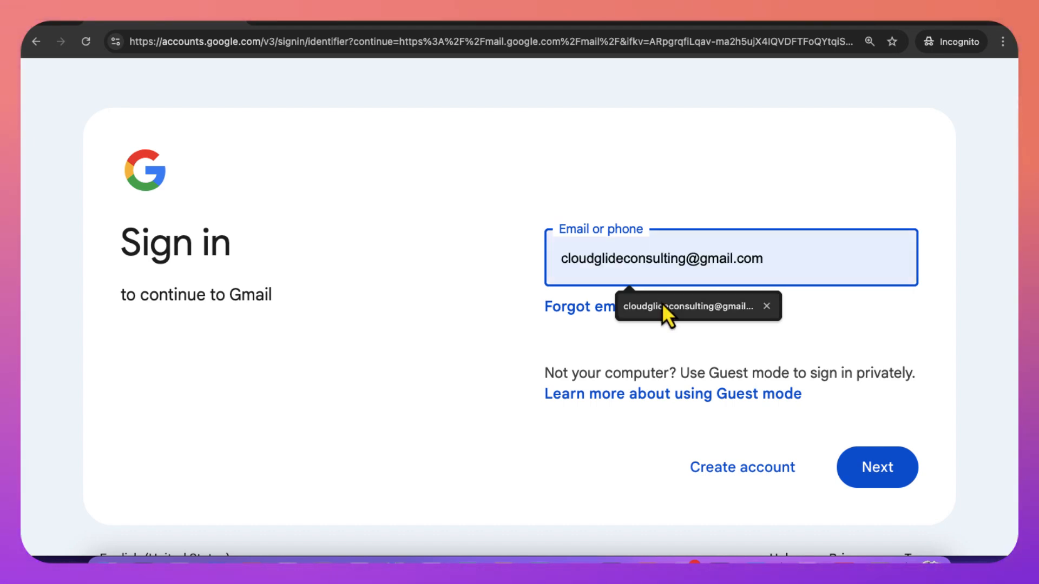
left_click(858, 466)
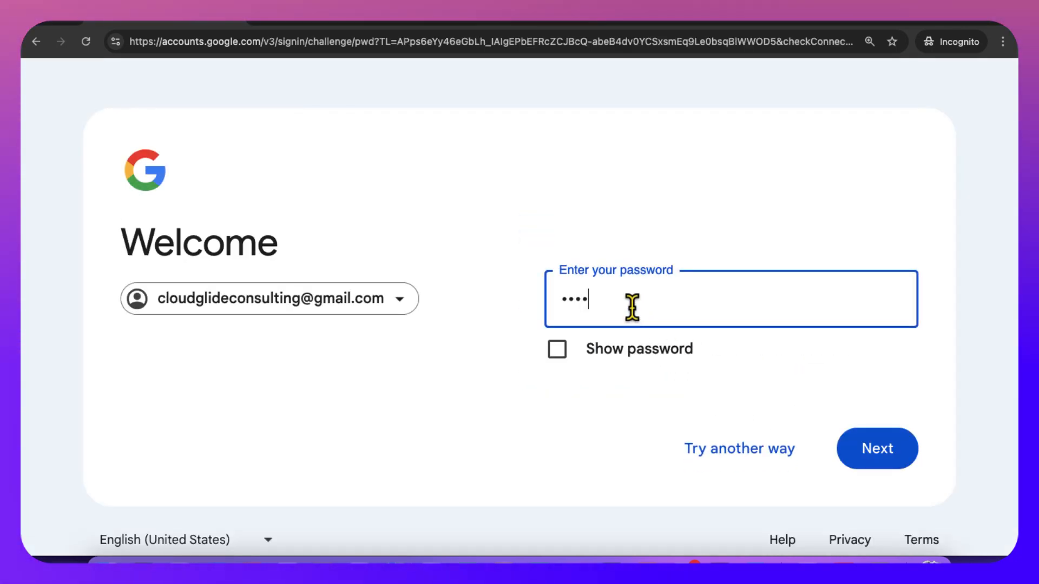
Enter the account password and sign in to the Gmail inbox.
key("Return")
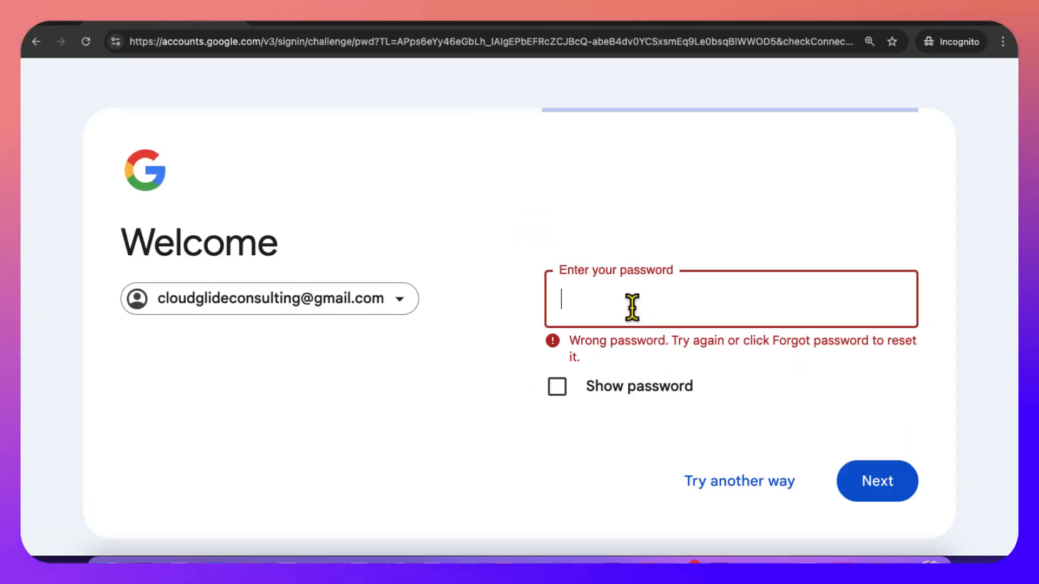
type("•••")
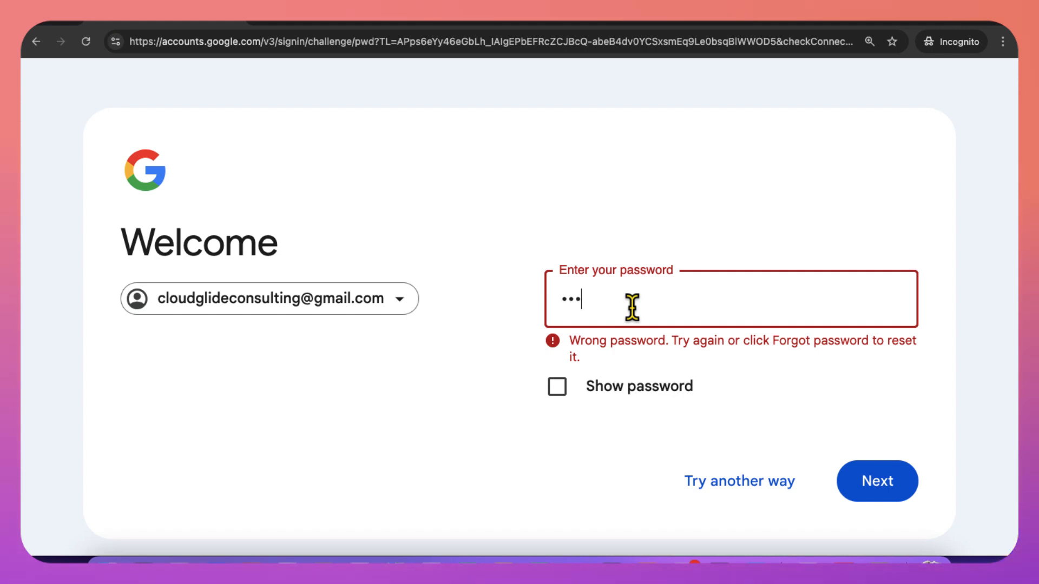
type("••••••••")
key("Return")
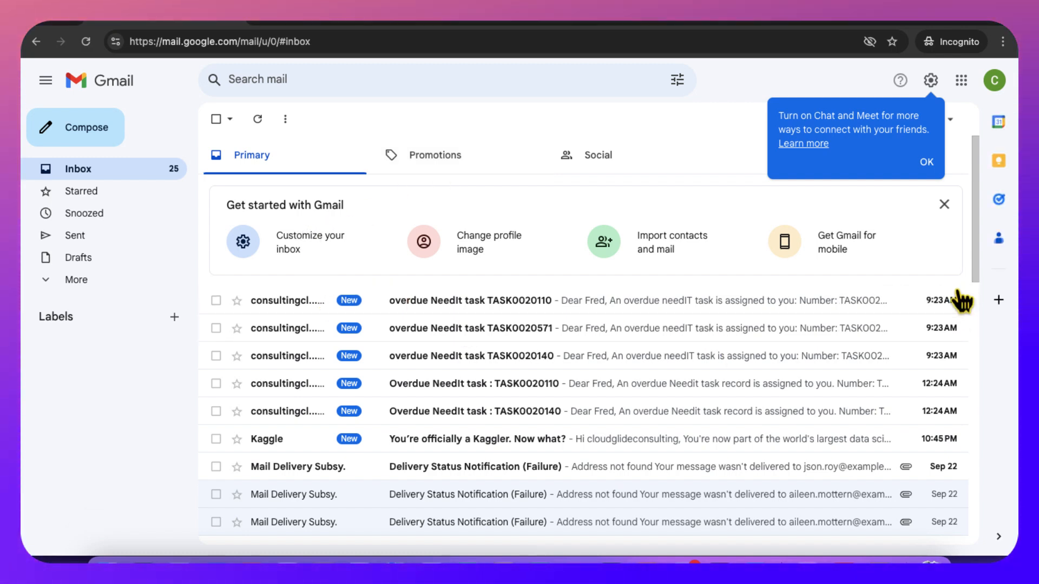
Open the email "overdue NeedIt task TASK0020110" and examine its greeting, task number, short description and line on additional overdue tasks.
left_click(466, 305)
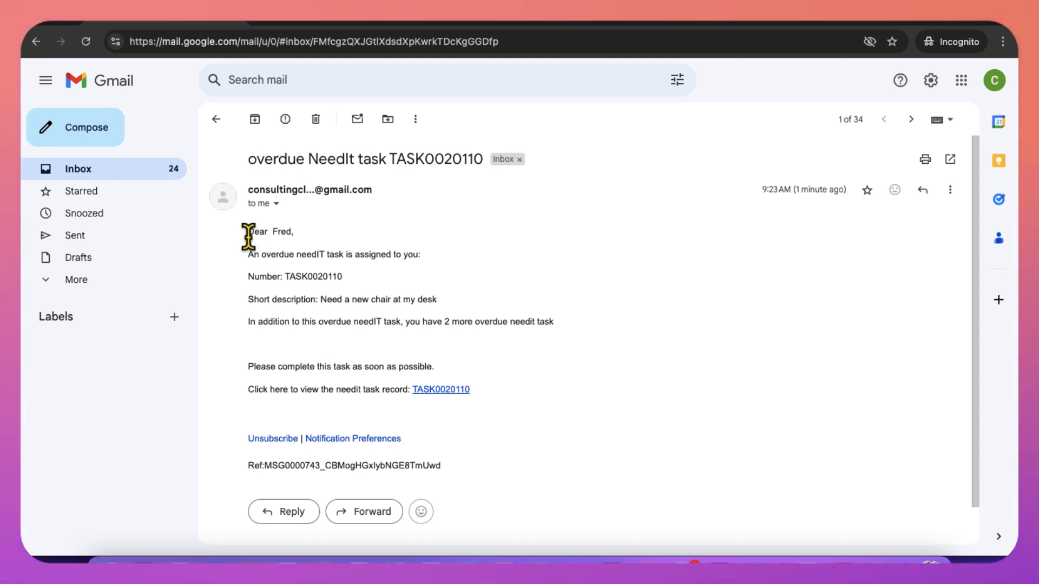
left_click_drag(247, 231, 414, 262)
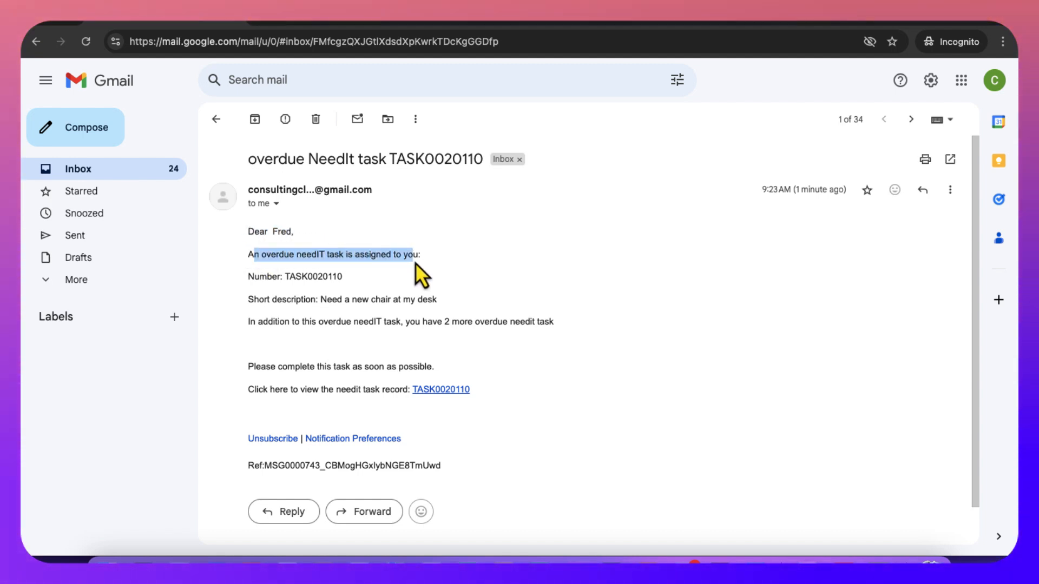
left_click(310, 276)
double_click(310, 276)
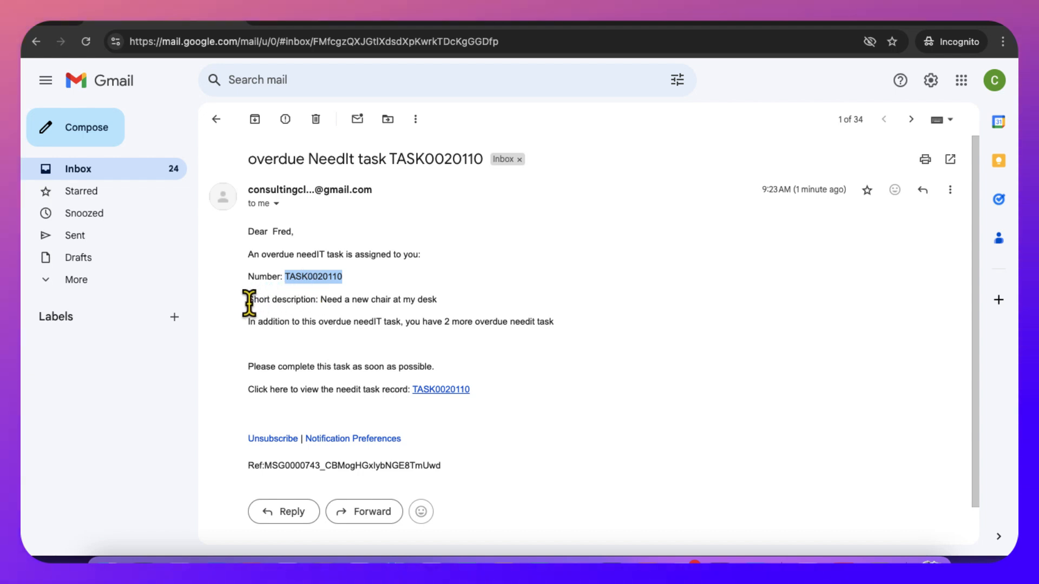
left_click_drag(247, 299, 457, 307)
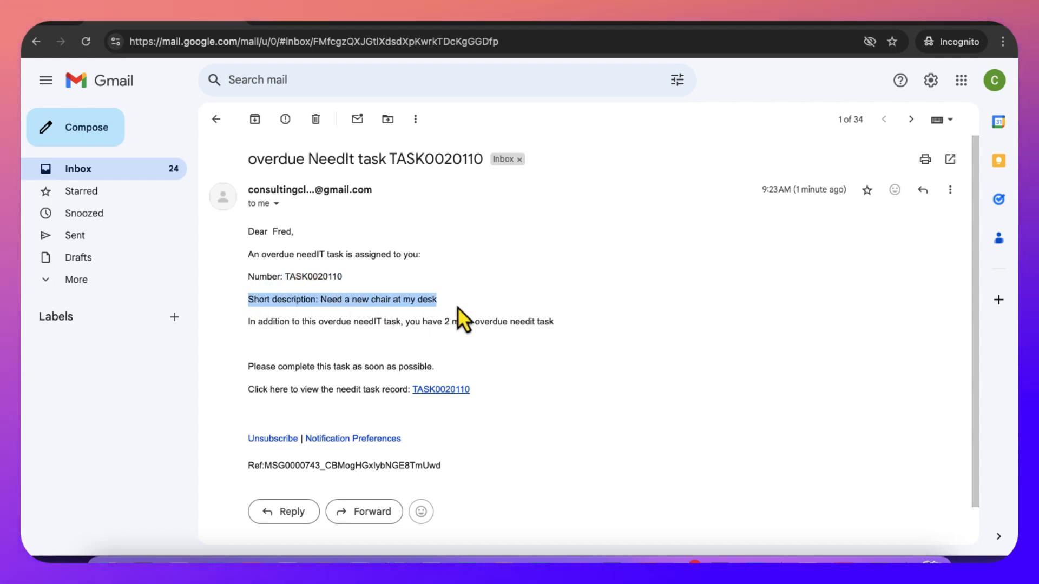
left_click(254, 325)
left_click_drag(253, 324, 543, 320)
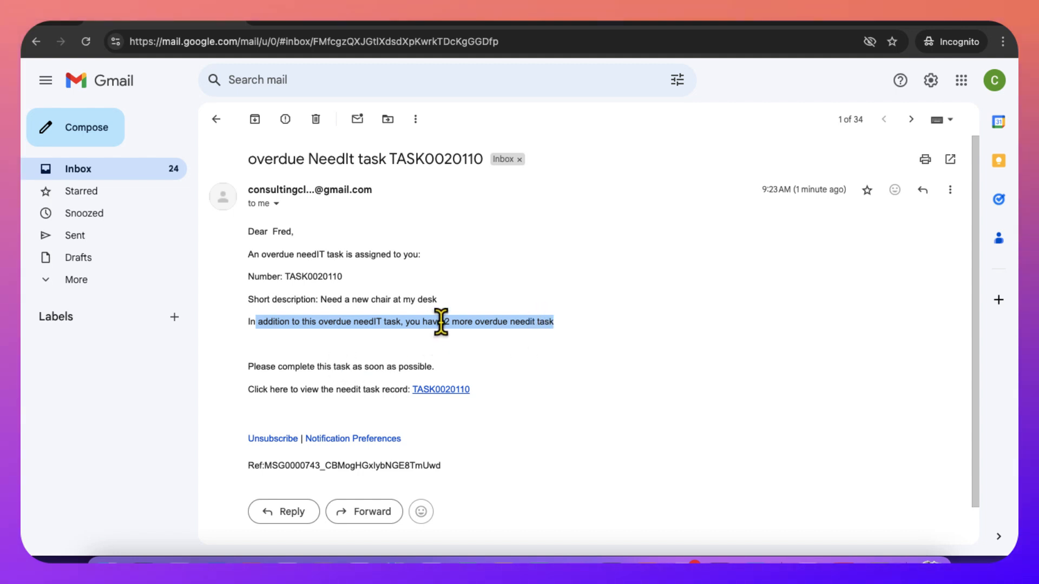
left_click(285, 323)
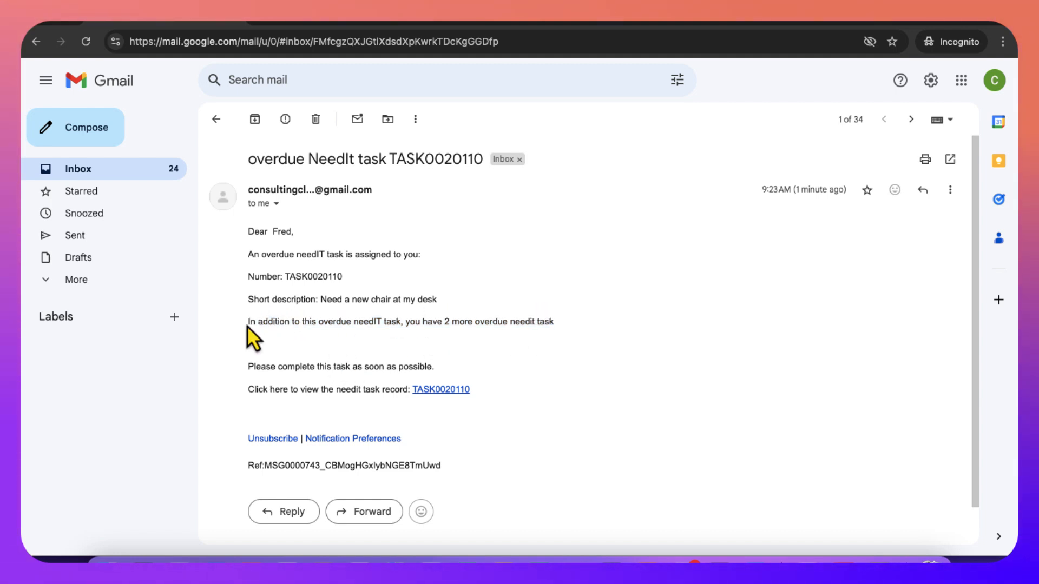
left_click_drag(247, 326, 499, 329)
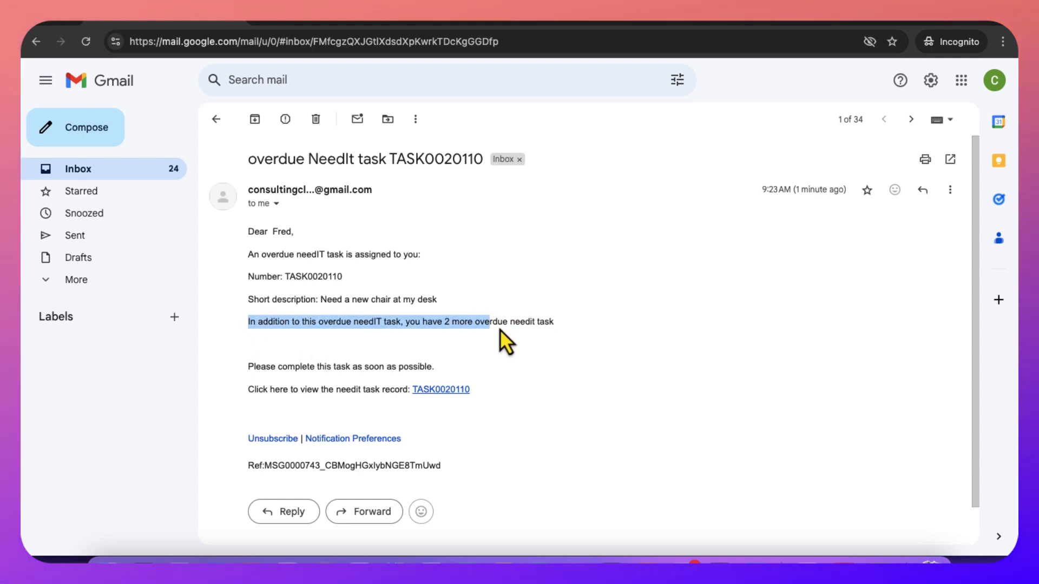
double_click(283, 231)
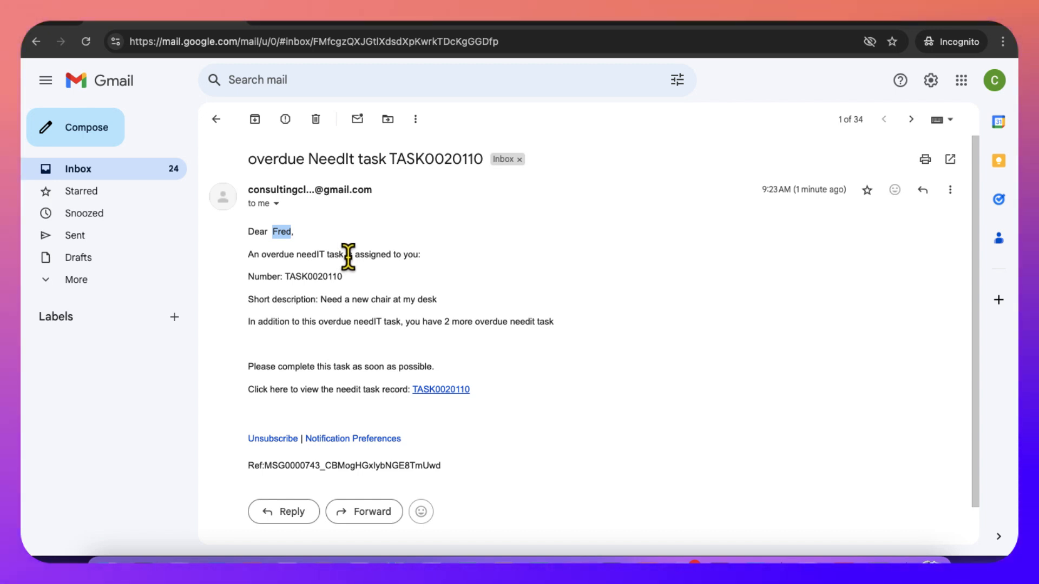
Copy the address of the email's TASK0020110 record link and open it in the regular browser window's new tab.
right_click(445, 392)
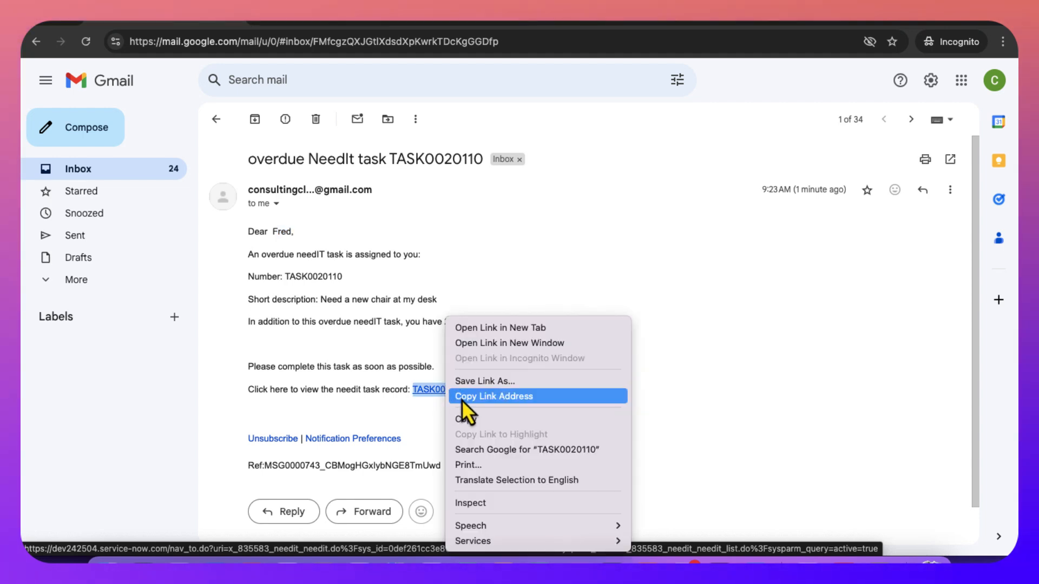
left_click(464, 397)
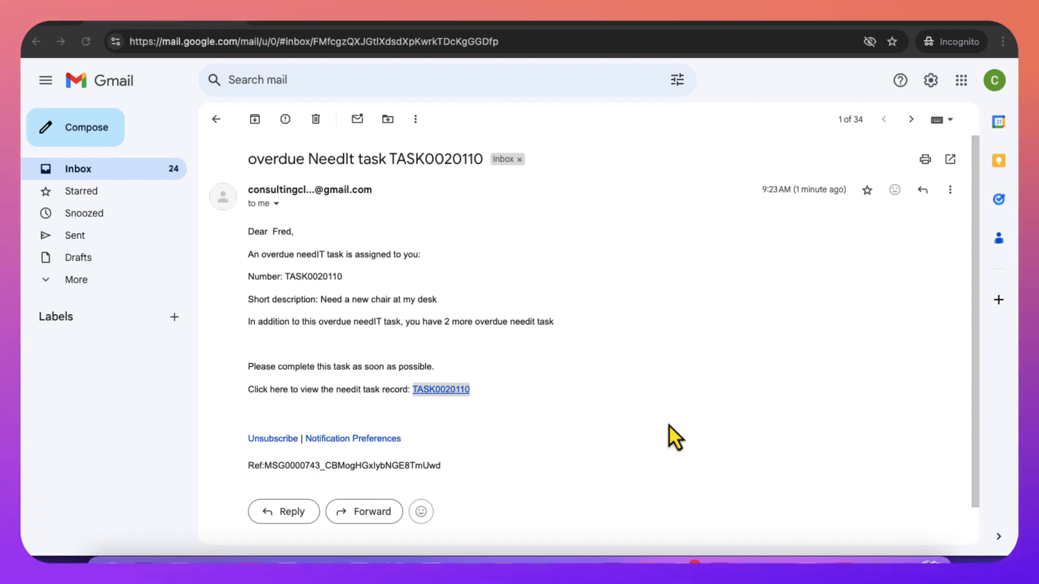
key("ctrl+Up")
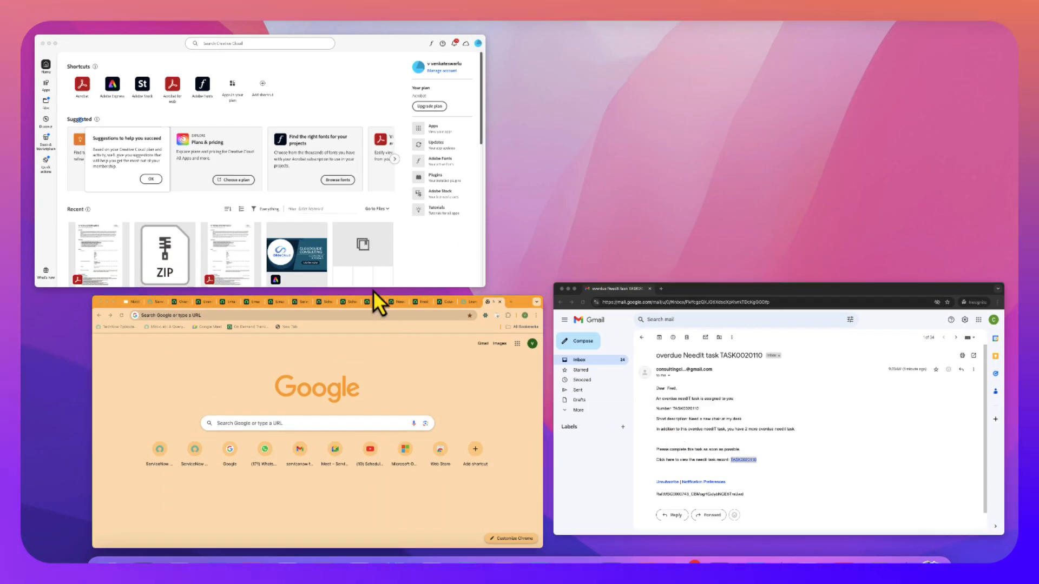
left_click(373, 326)
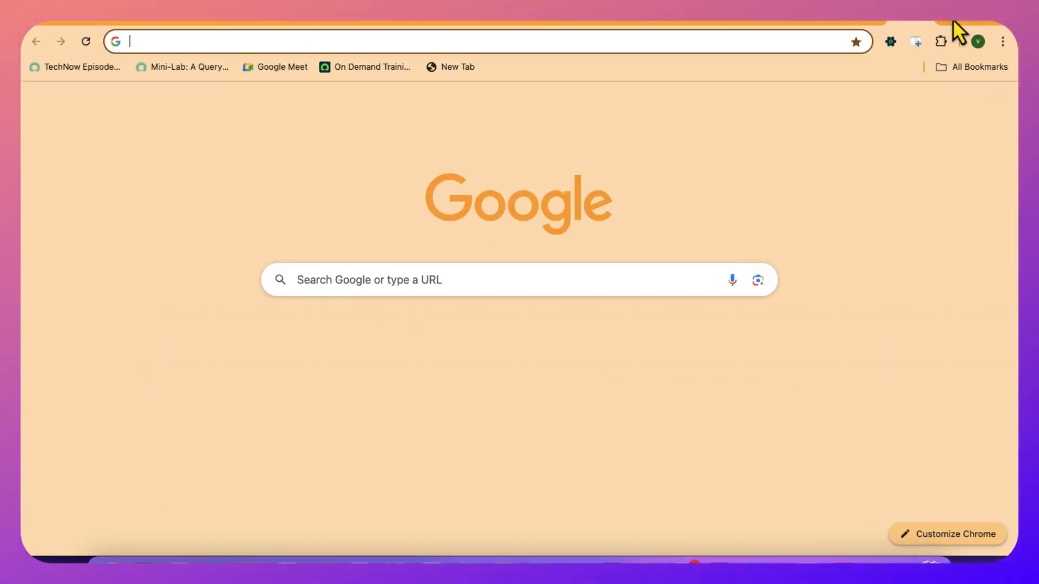
key("super+v")
key("Return")
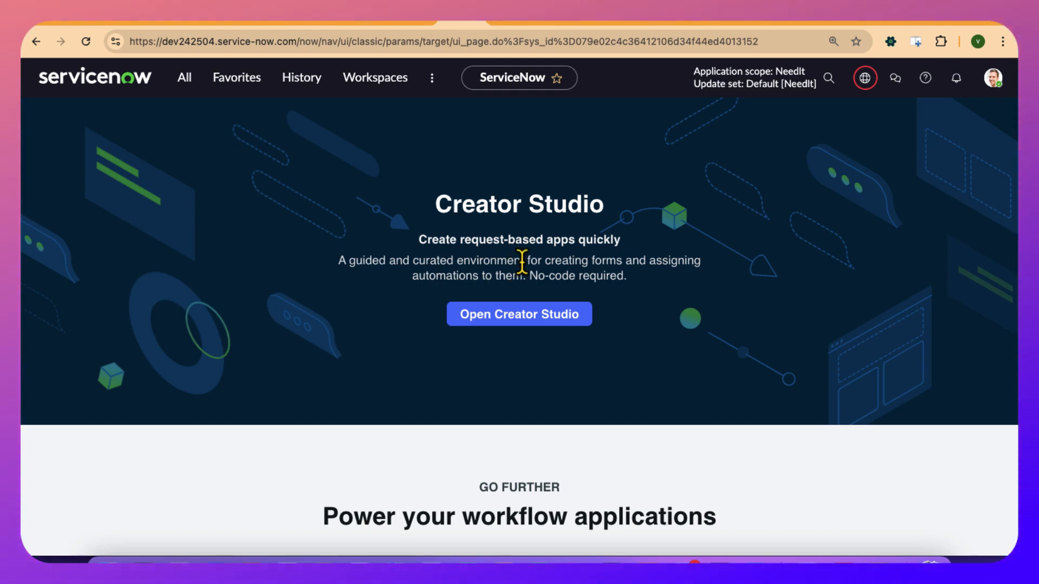
left_click(675, 6)
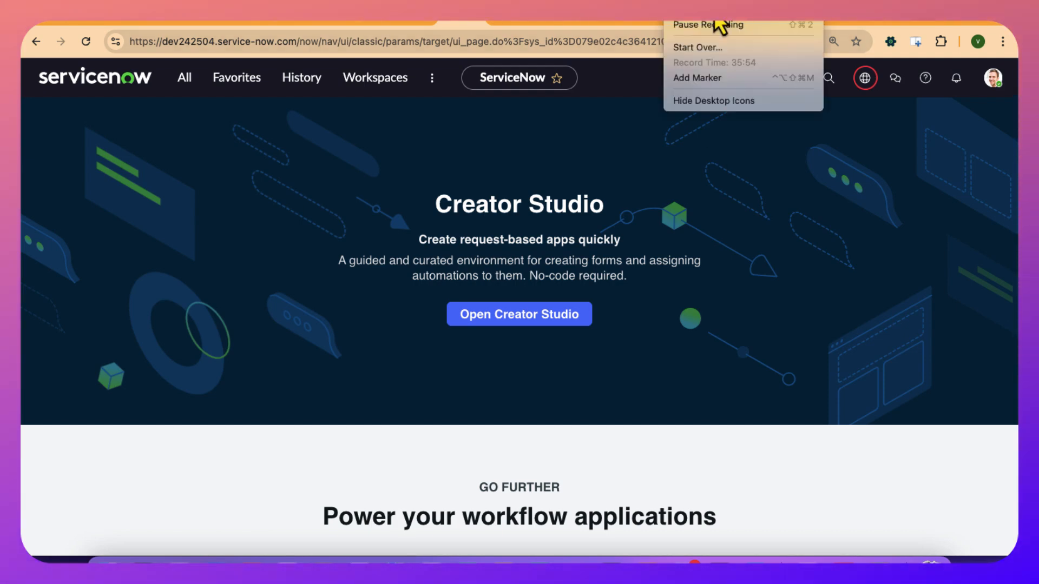